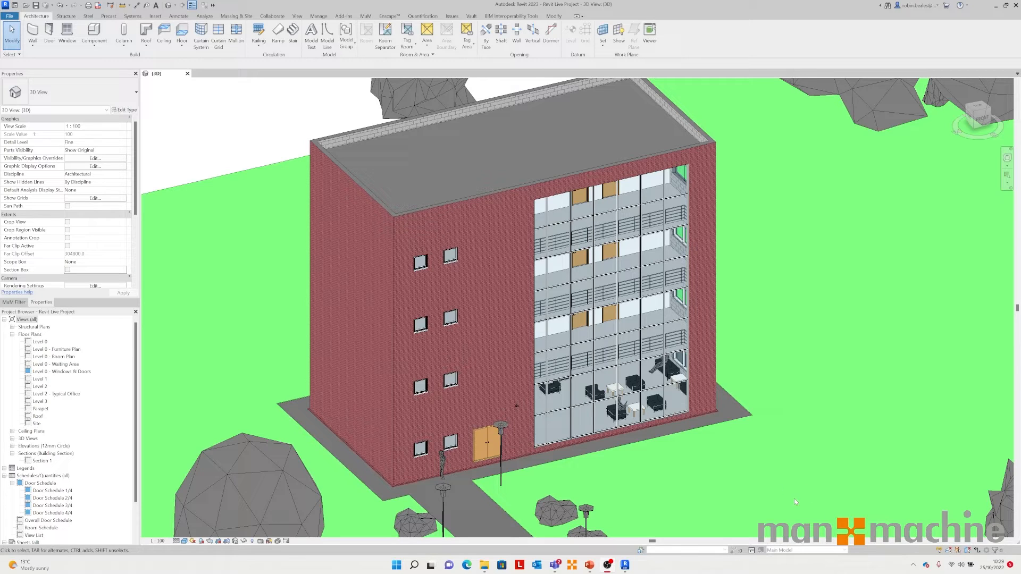
Step: Open the Autodesk desktop app, review the list of available product updates, and close it
left_click(912, 564)
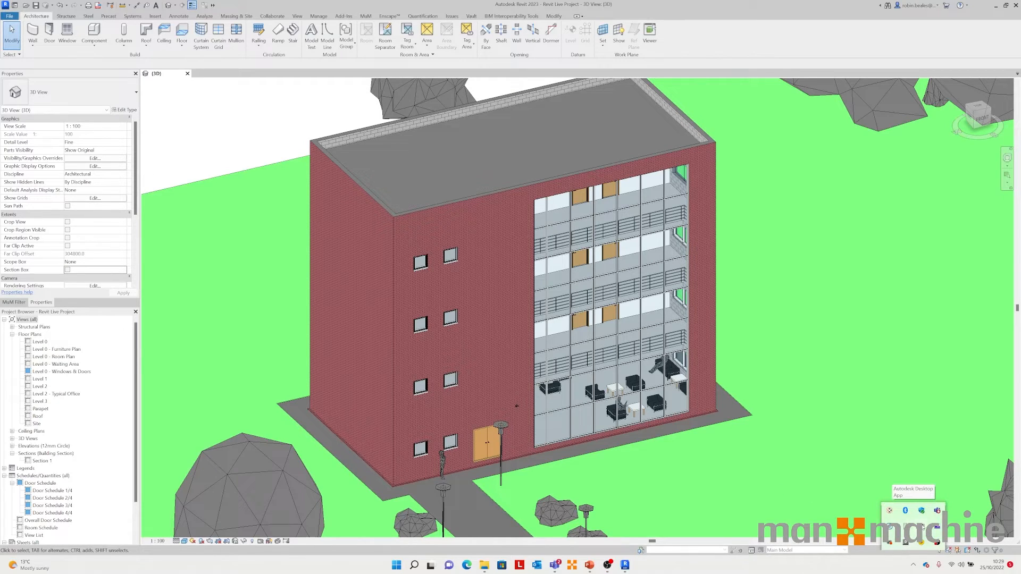
left_click(923, 528)
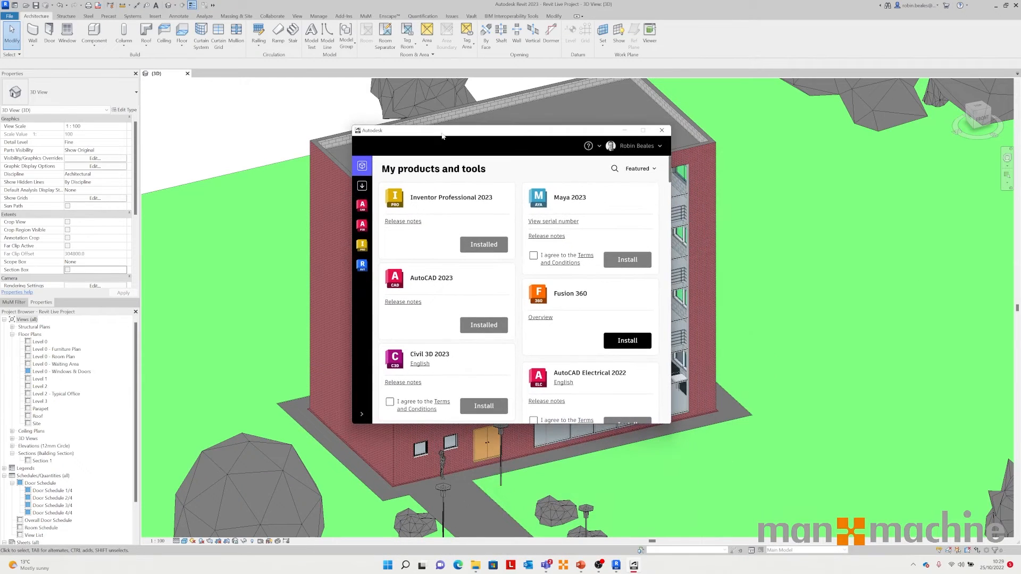
left_click(363, 189)
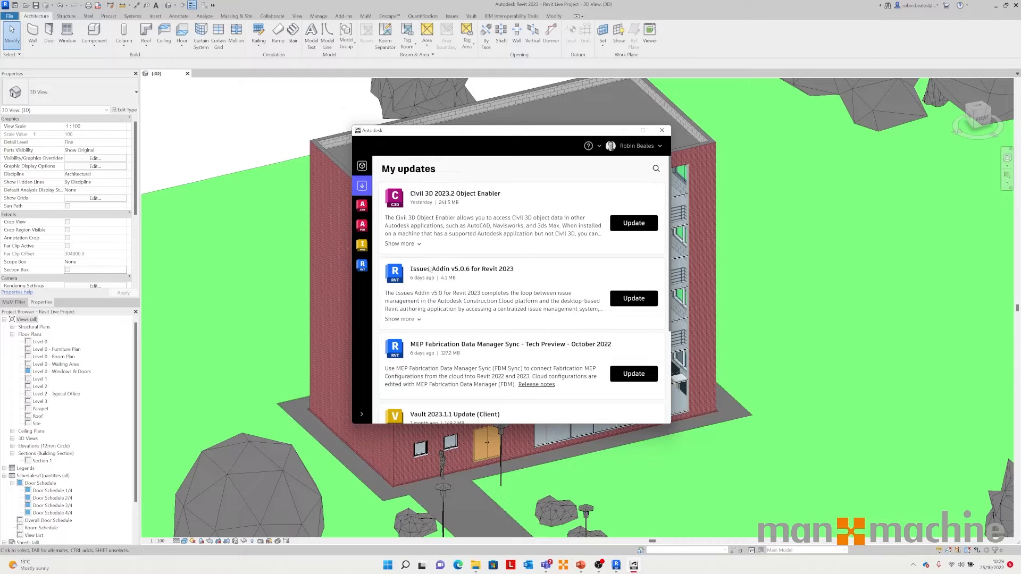
scroll(461, 277, "down", 3)
scroll(460, 285, "down", 4)
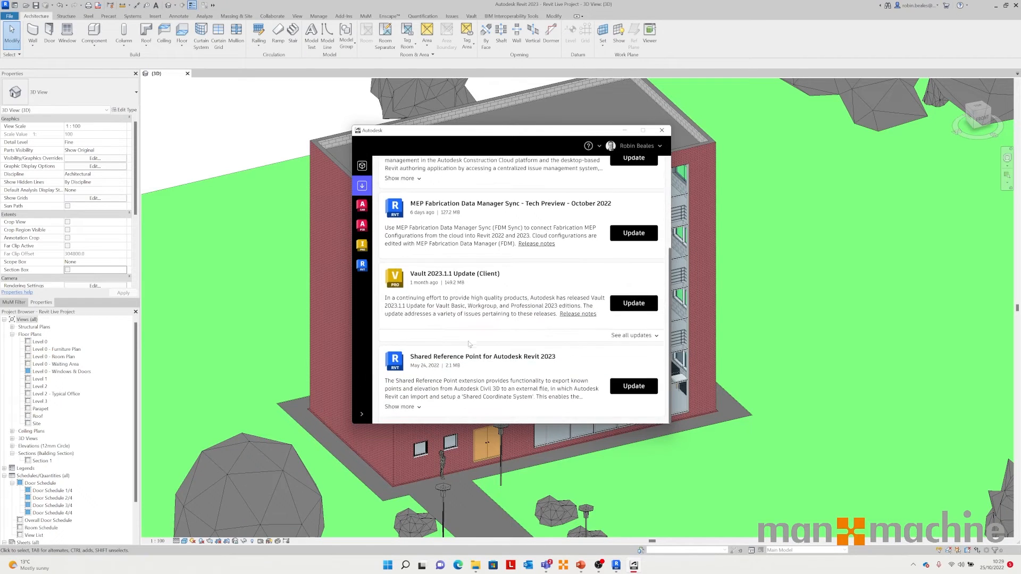
scroll(478, 287, "up", 7)
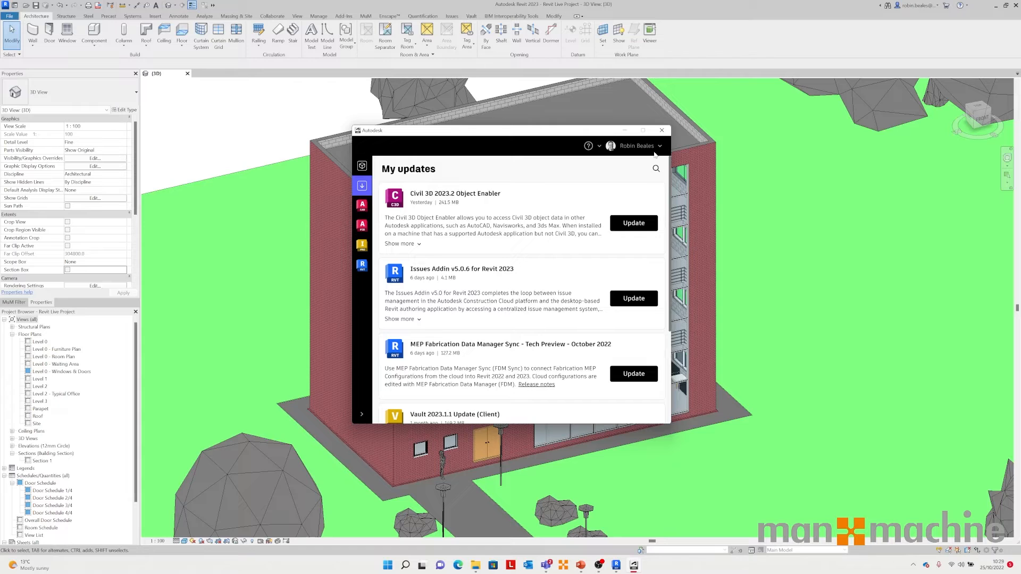
left_click(661, 130)
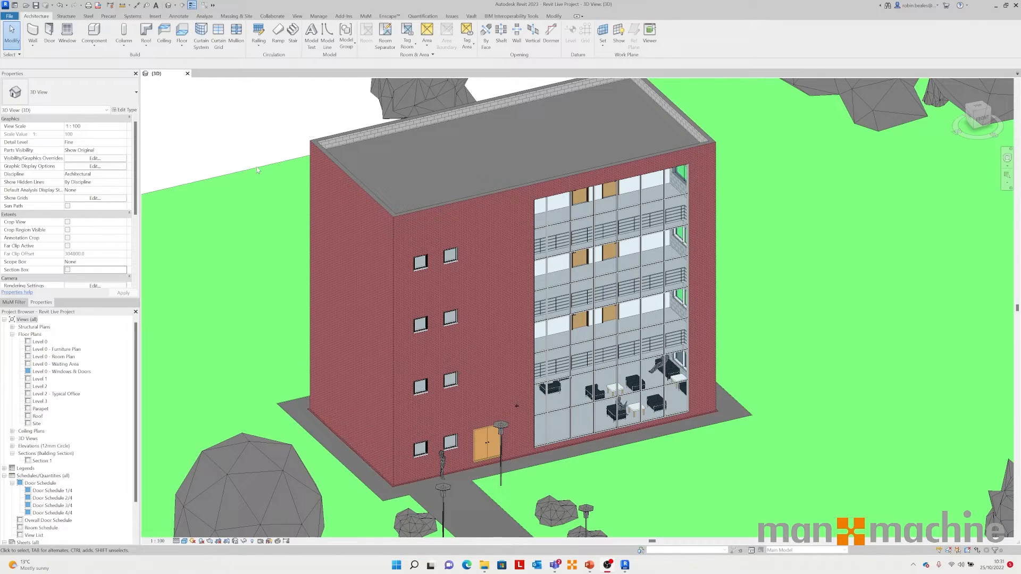
Step: Zoom out the 3D view to examine the whole site with its trees
scroll(259, 166, "down", 3)
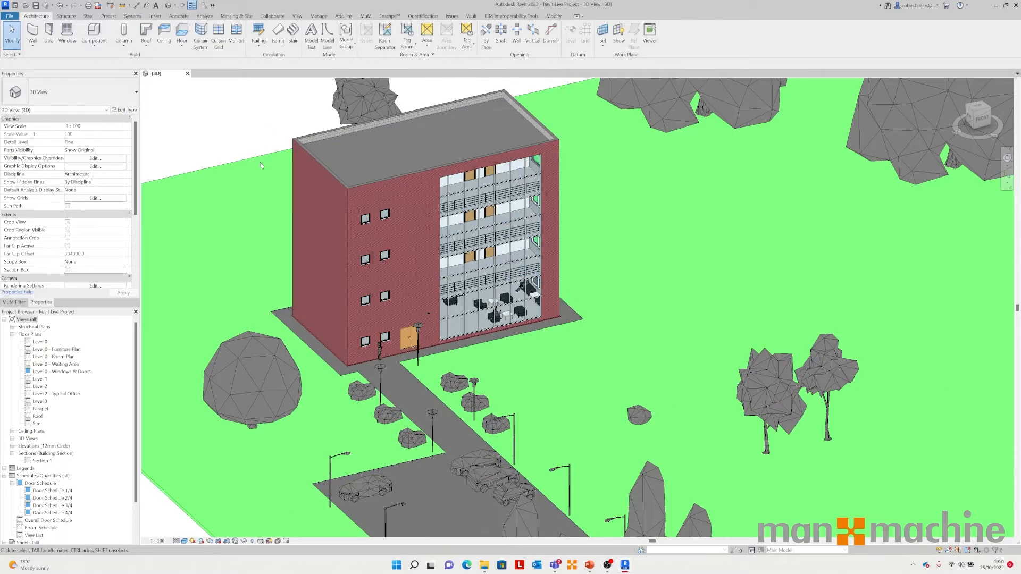
scroll(260, 162, "down", 2)
scroll(379, 280, "down", 2)
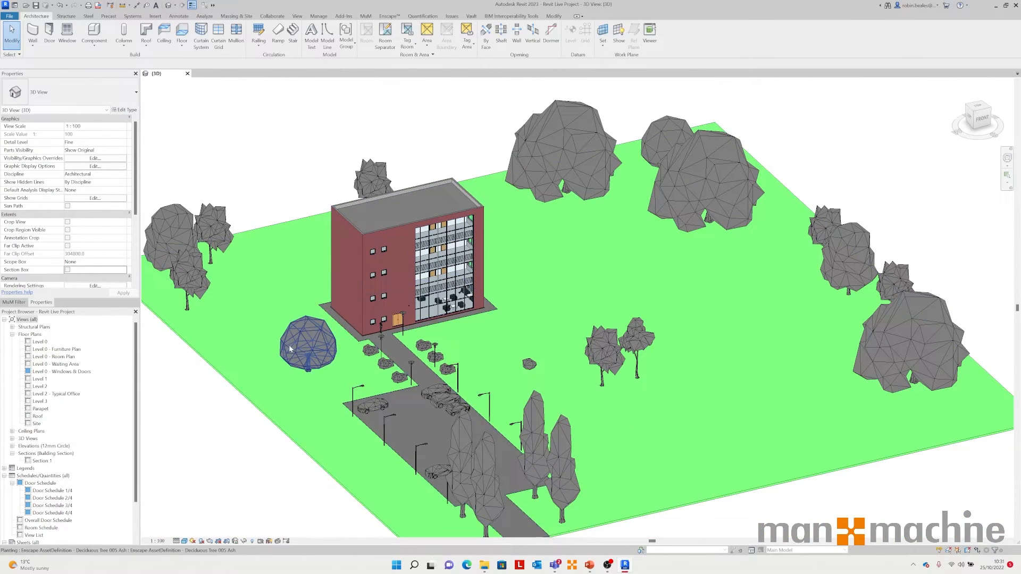
left_click(213, 226)
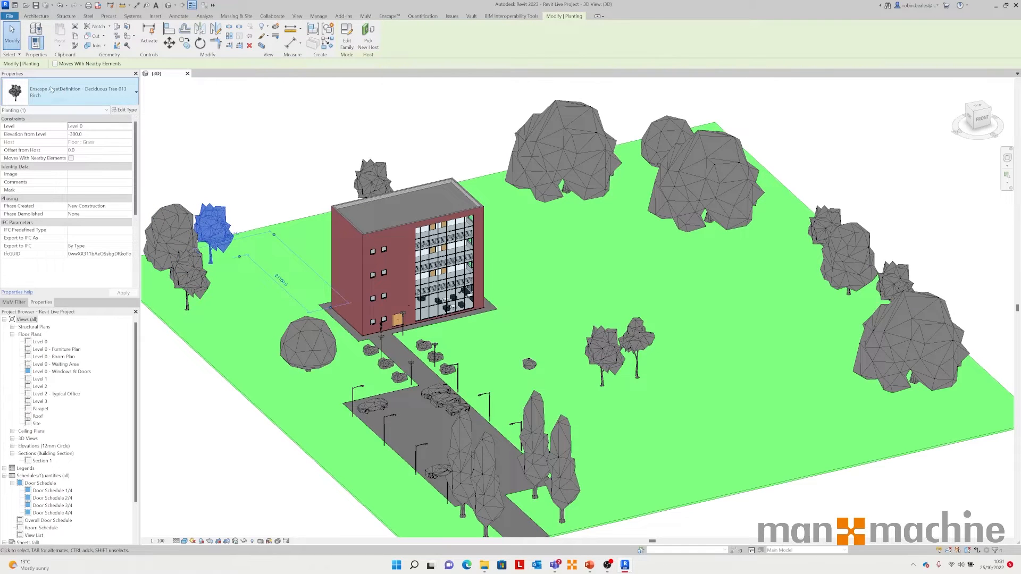
key("Escape")
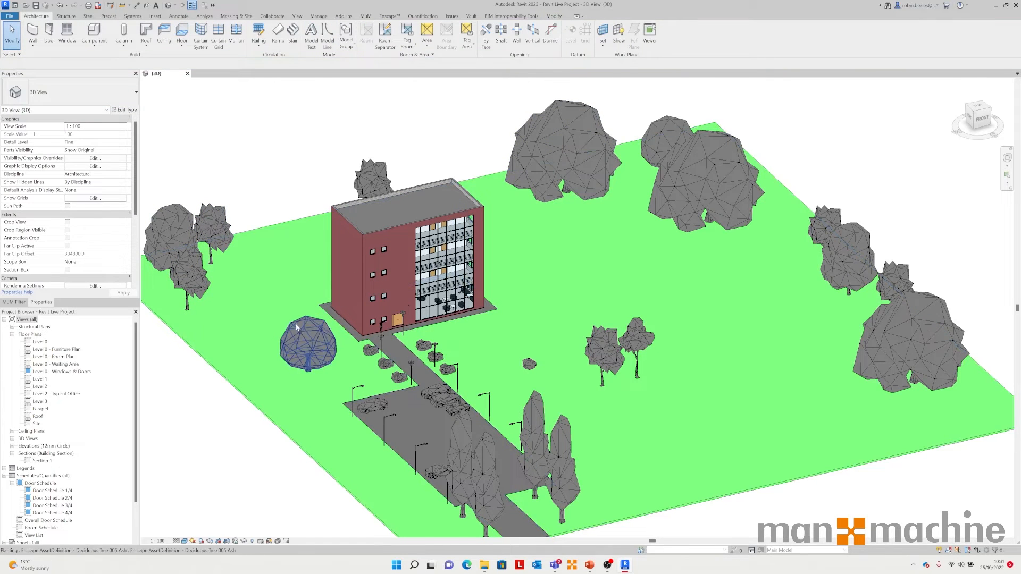
Step: Expand the 3D Views and rename the {3D} view to Enscape
left_click(12, 439)
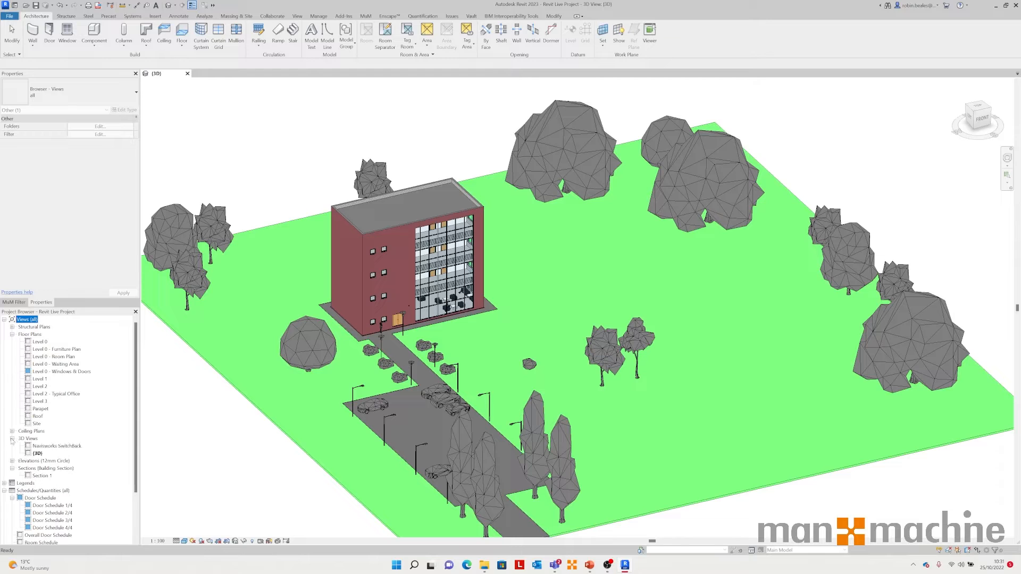
left_click(210, 430)
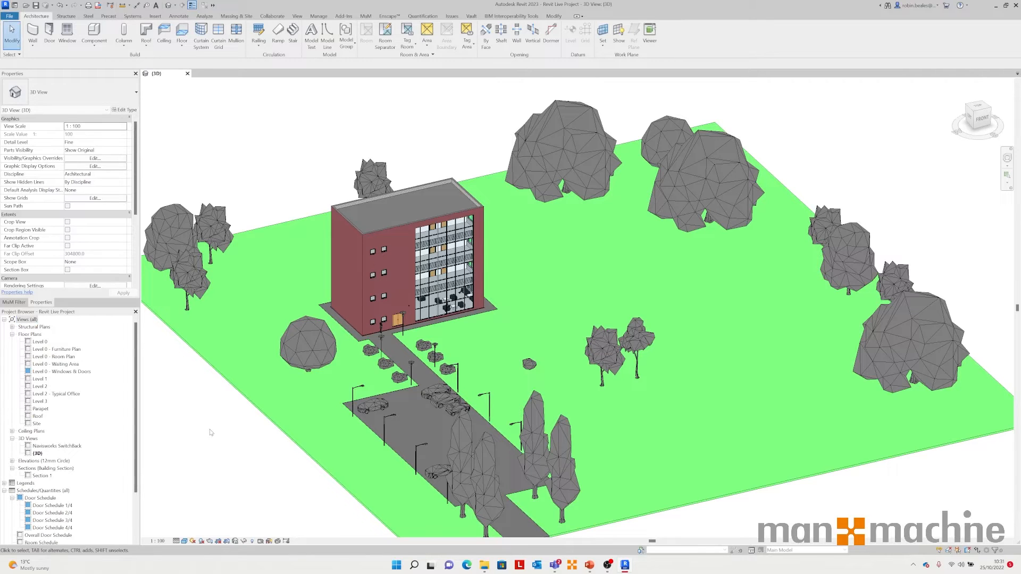
right_click(39, 454)
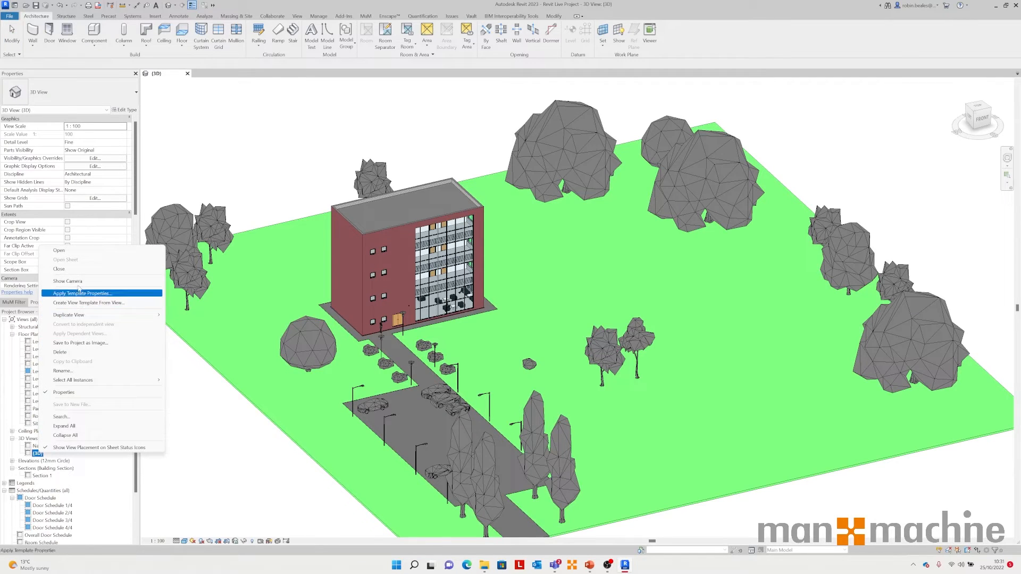
left_click(79, 371)
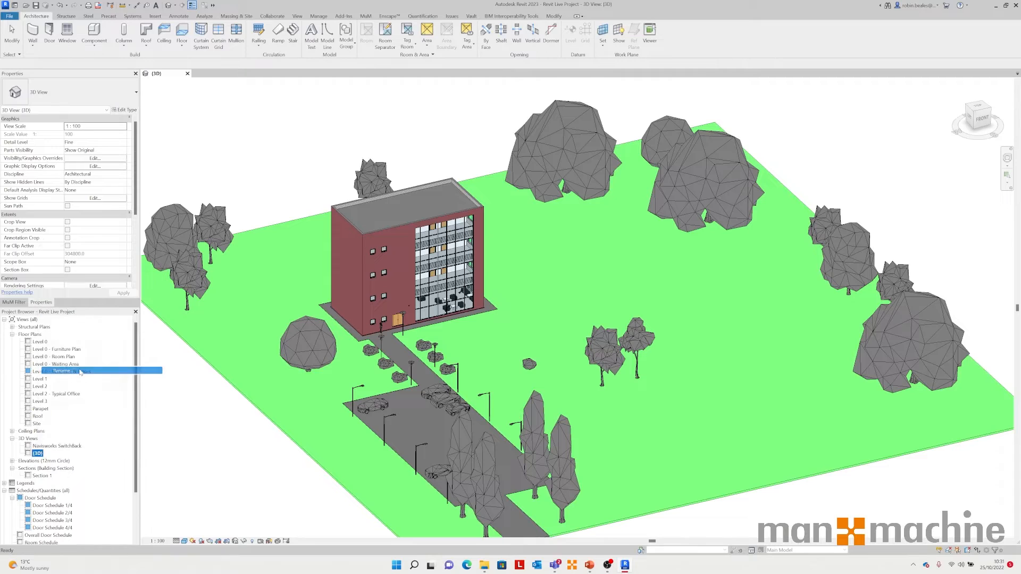
type("Ens")
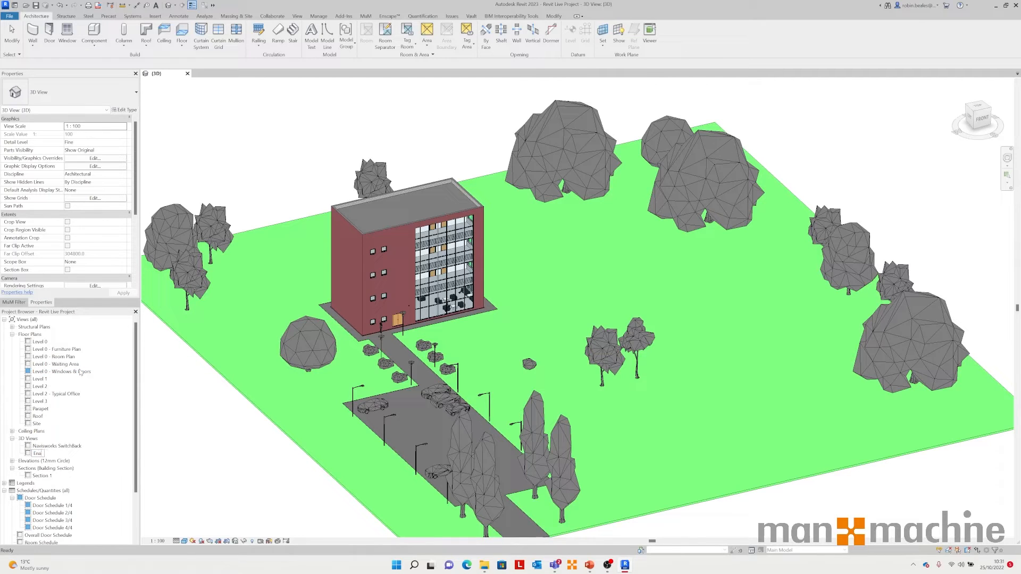
type("cape")
key("Return")
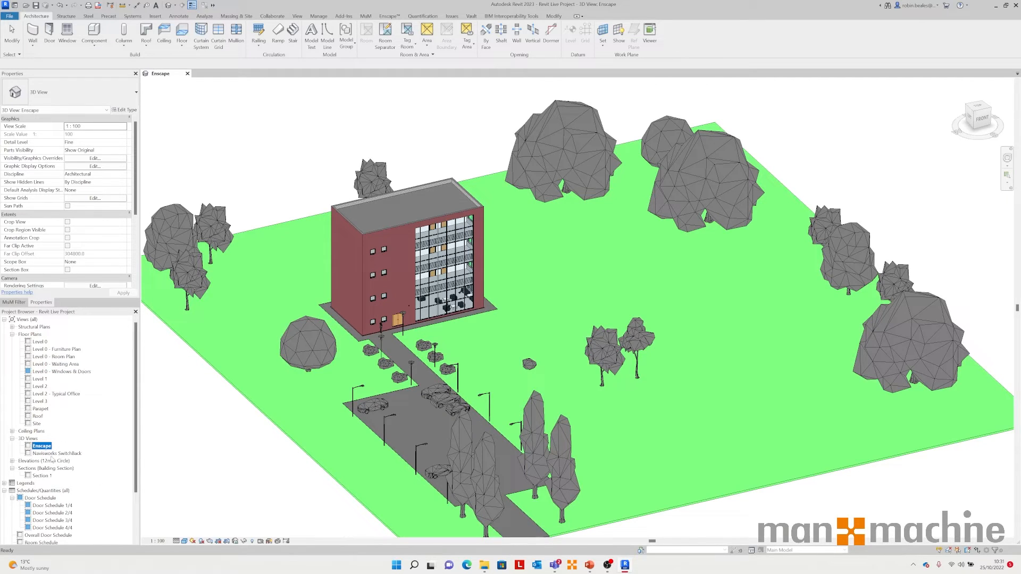
left_click(28, 439)
right_click(32, 440)
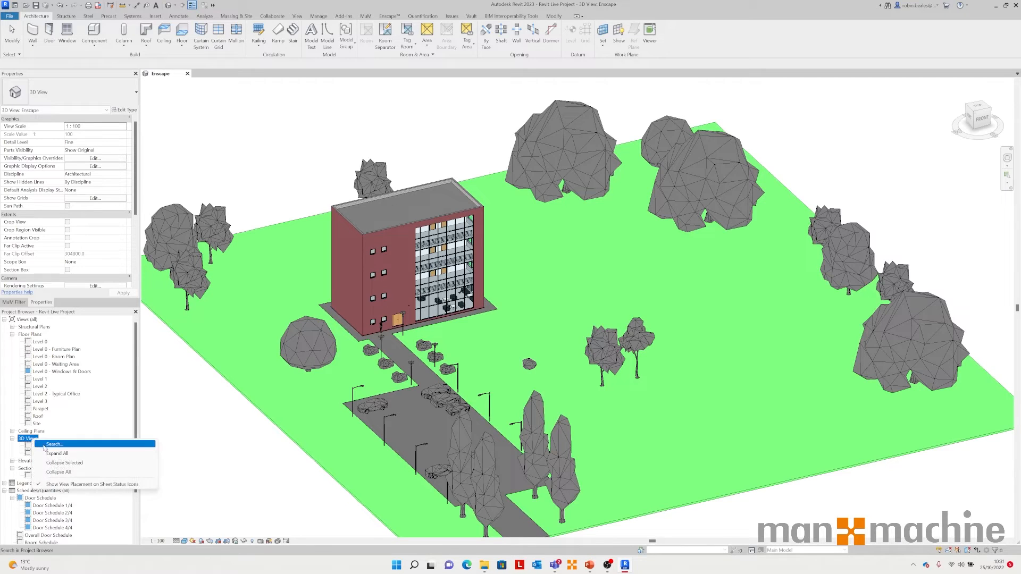
left_click(199, 429)
Step: Create a new default 3D view and open it
left_click(167, 8)
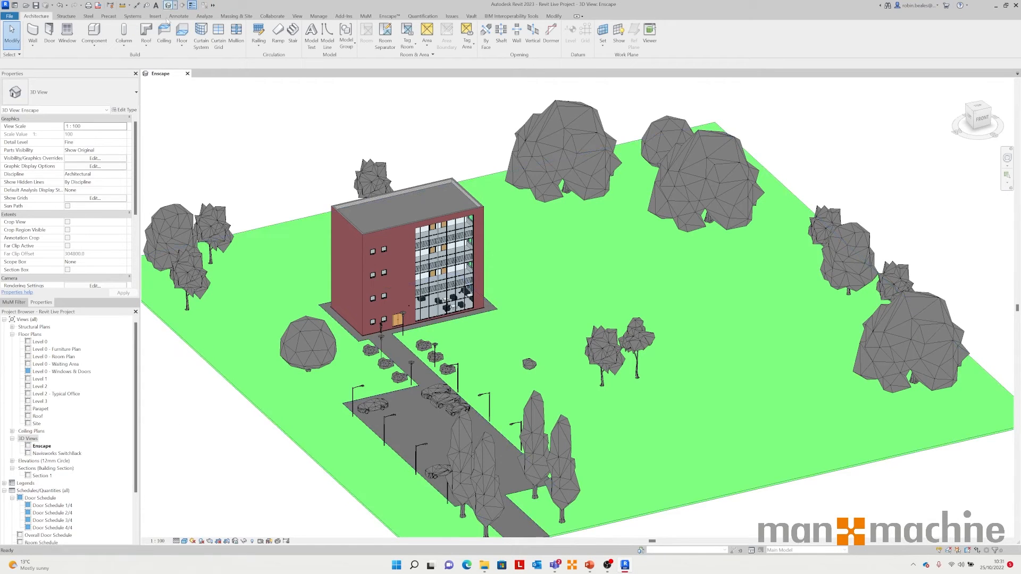
left_click(42, 446)
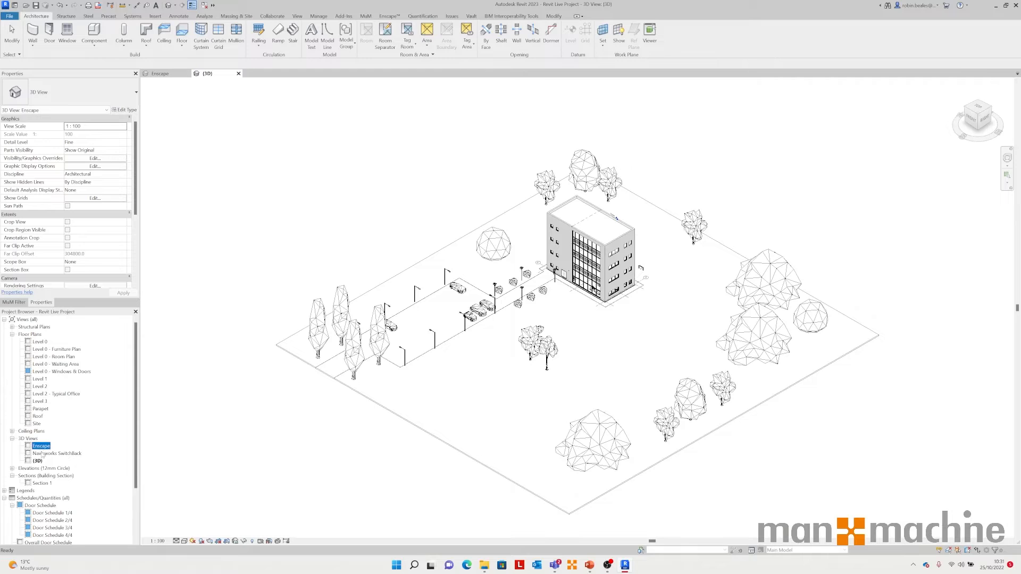
left_click(37, 461)
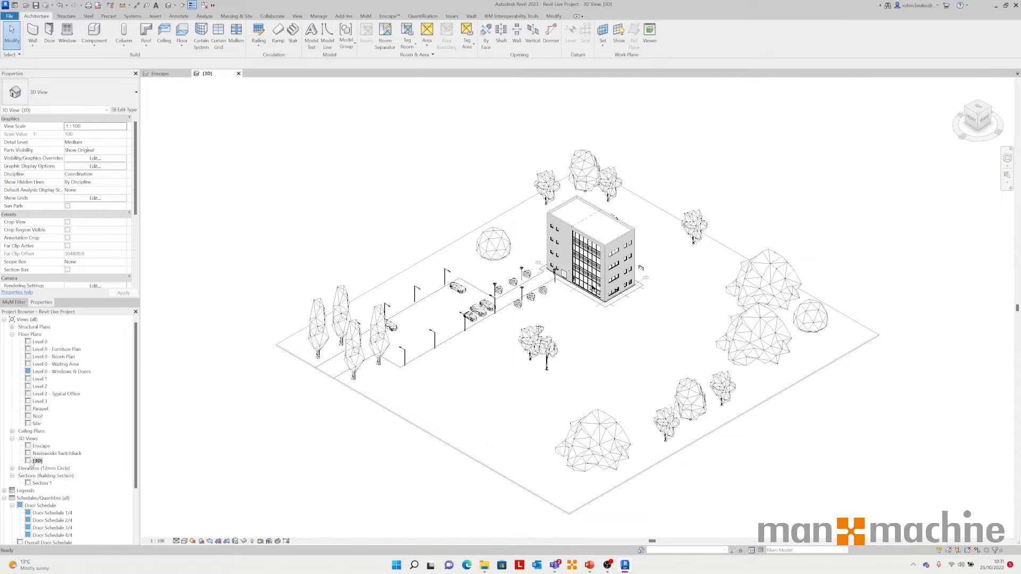
Step: Set the new 3D view's detail level to Fine and switch it to a shaded visual style
middle_click_drag(404, 277, 550, 239, "shift")
left_click(177, 541)
left_click(190, 534)
left_click(185, 541)
left_click(196, 517)
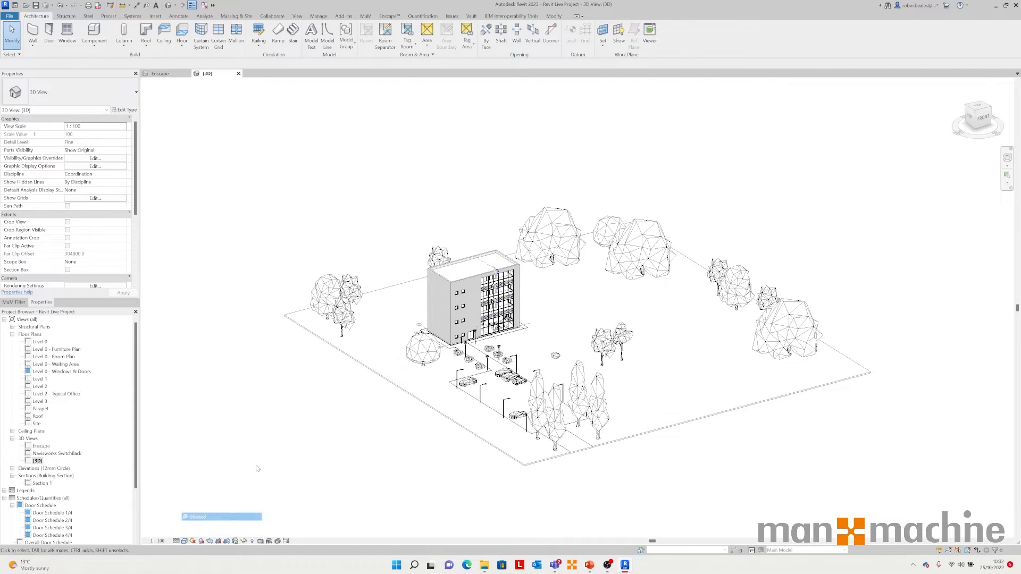
Step: Hide the whole planting category of the trees in the 3D view
scroll(376, 304, "up", 4)
left_click(312, 282)
right_click(304, 281)
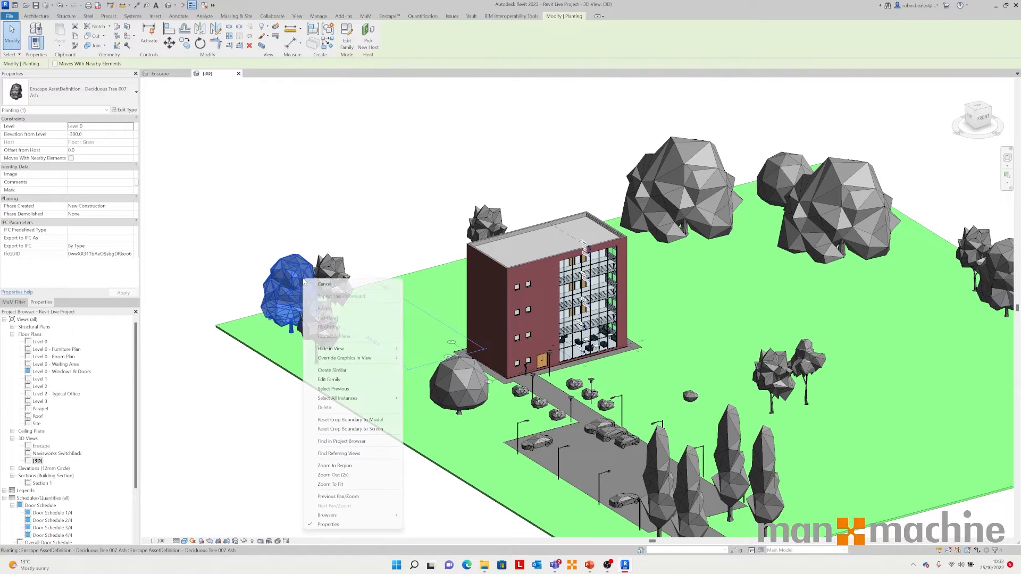
mouse_move(353, 351)
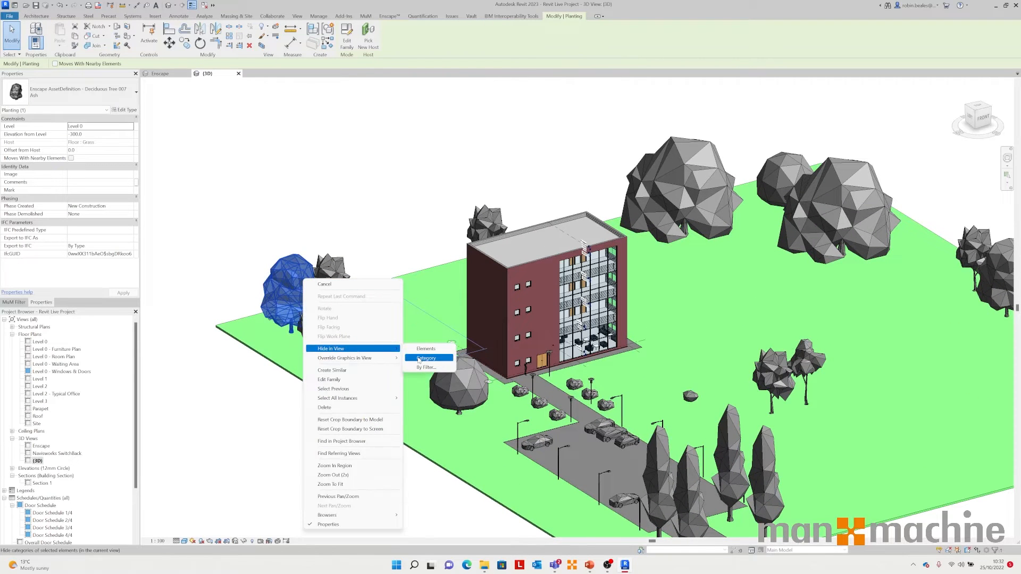
left_click(425, 358)
Step: Orbit around the site and select the grass floor and the path to examine them
middle_click_drag(301, 309, 254, 302)
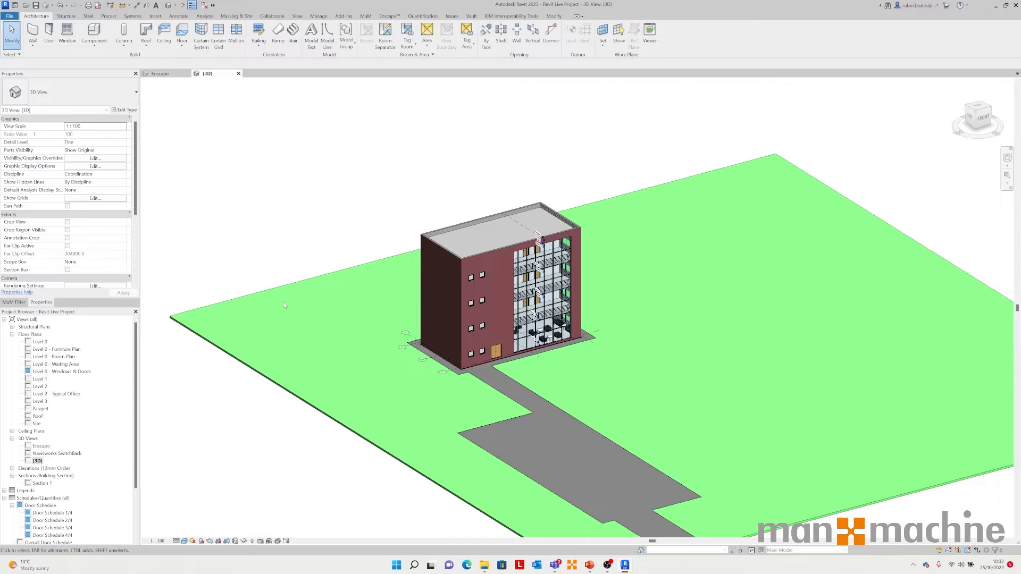
middle_click_drag(316, 297, 299, 277)
left_click(250, 269)
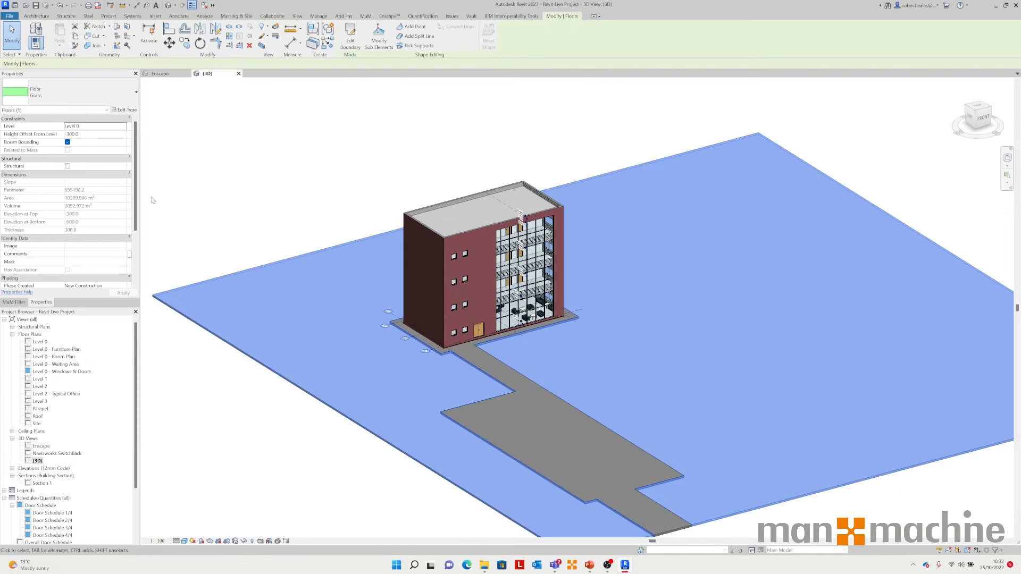
left_click(287, 228)
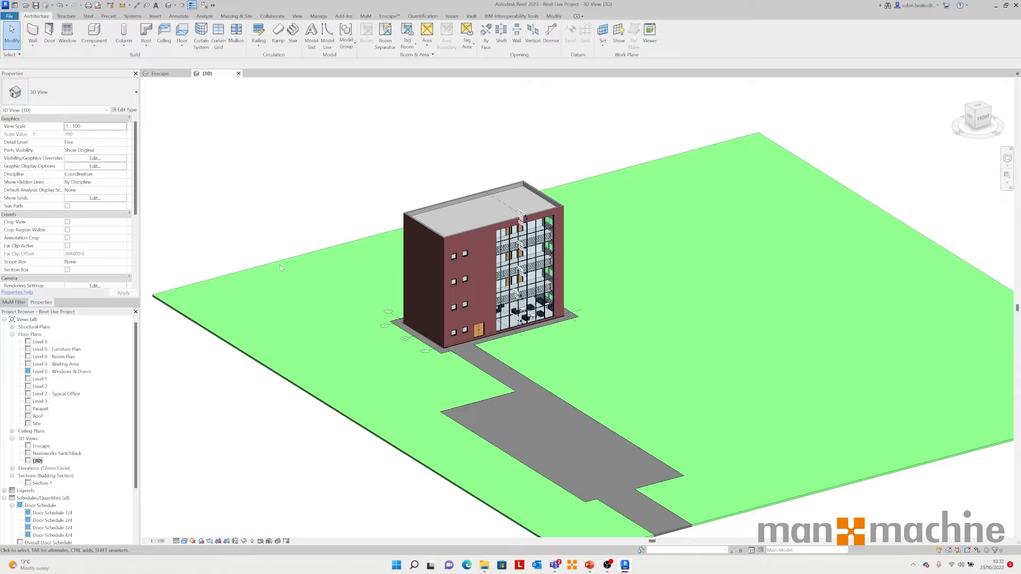
left_click(537, 390)
left_click(333, 205)
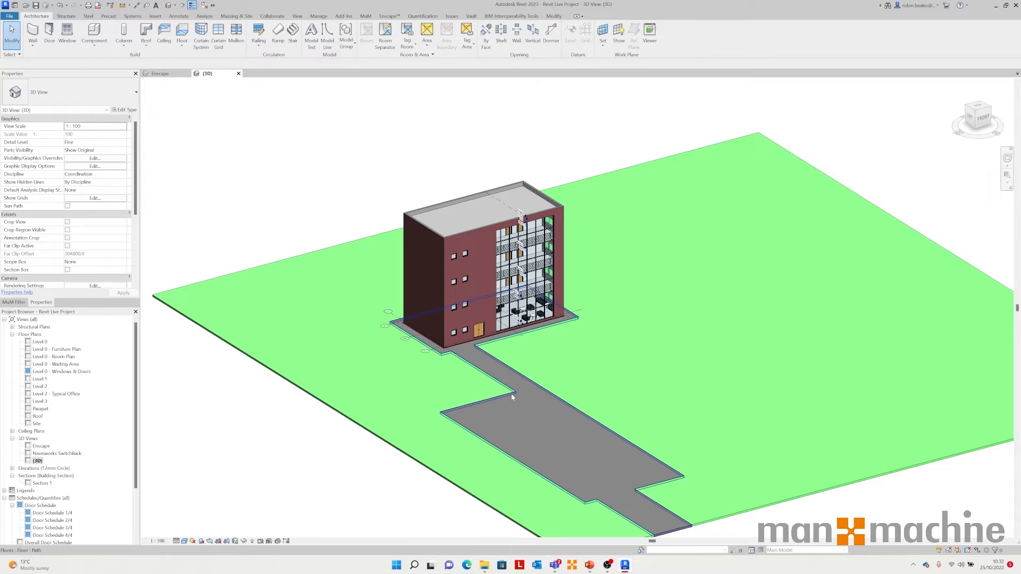
middle_click_drag(535, 410, 511, 384)
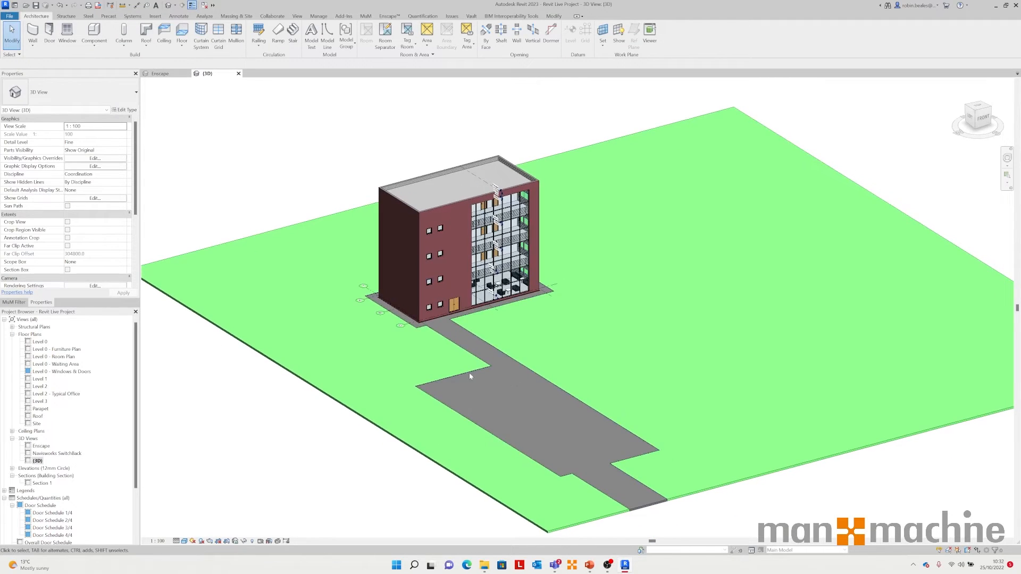
middle_click_drag(446, 335, 446, 317)
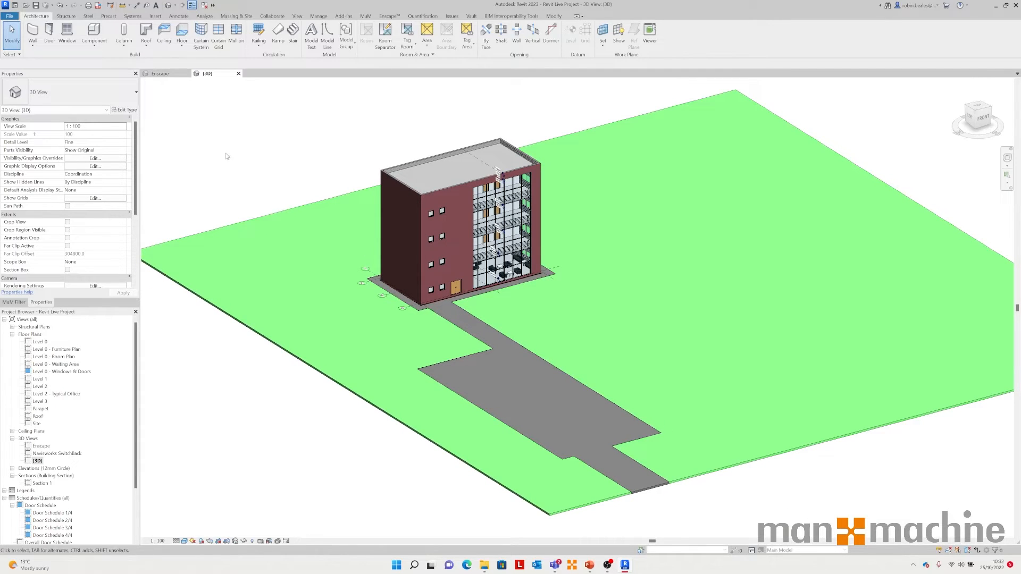
Step: Browse the file export options, including the IFC export entry
left_click(10, 16)
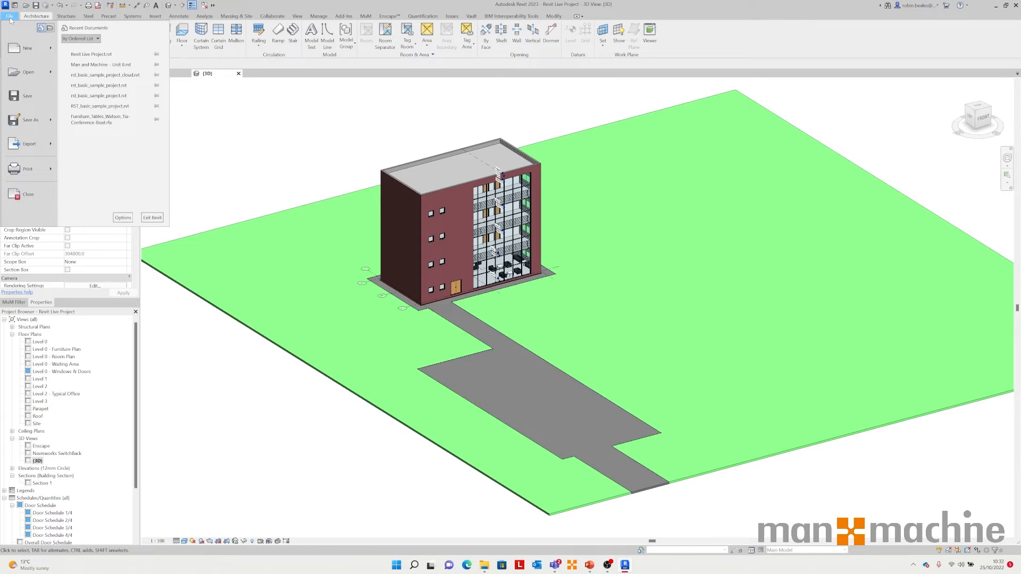
mouse_move(41, 142)
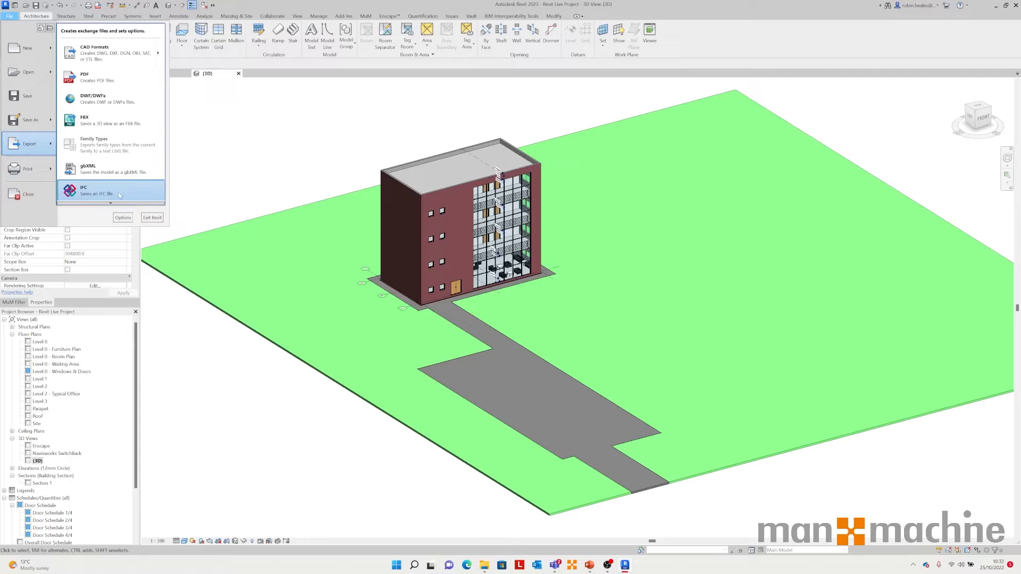
left_click(215, 170)
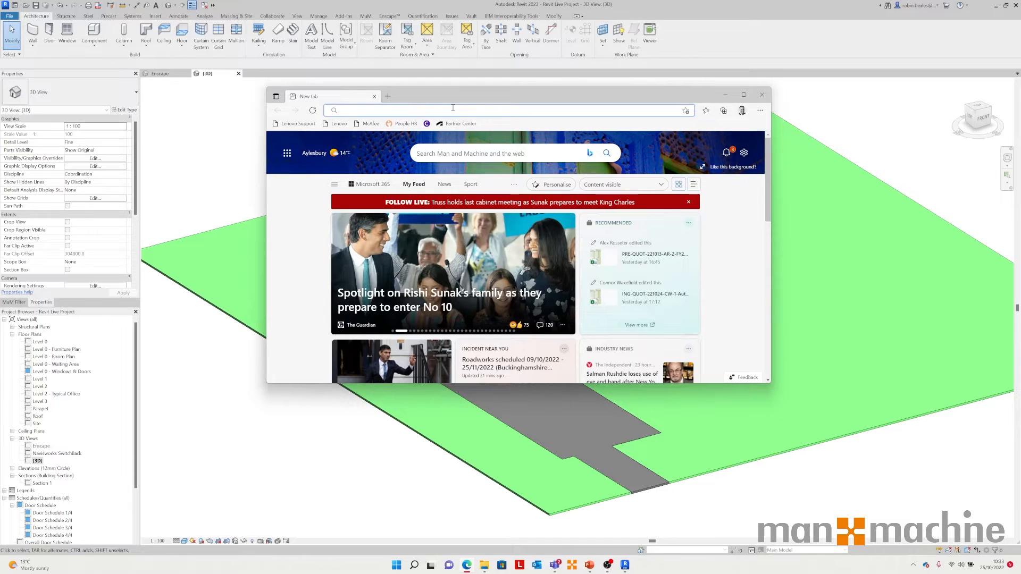
Step: Search the web for ifcs 2x3 in a browser window and maximize it
type("ifcs 2x3")
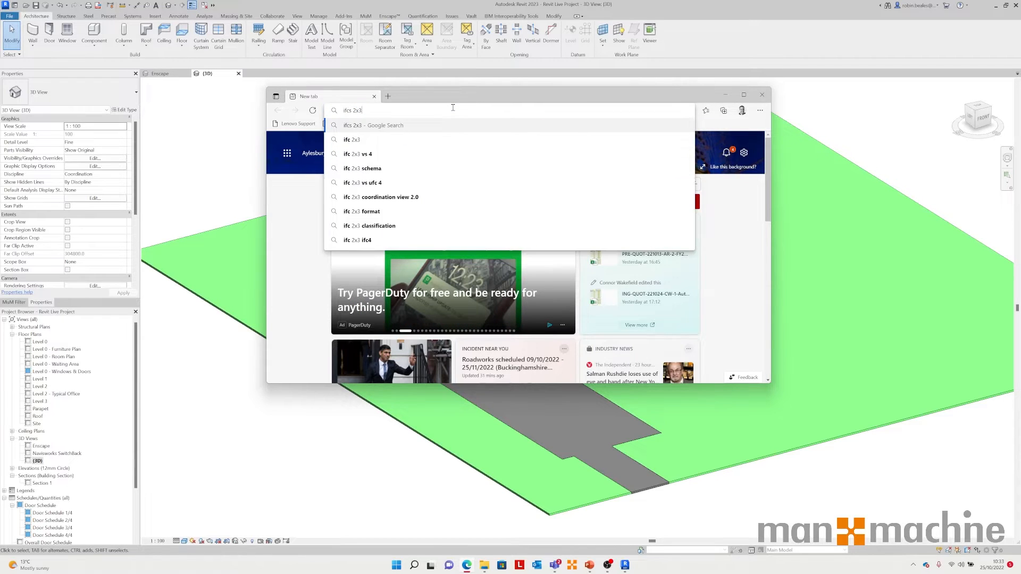
key("Return")
double_click(463, 92)
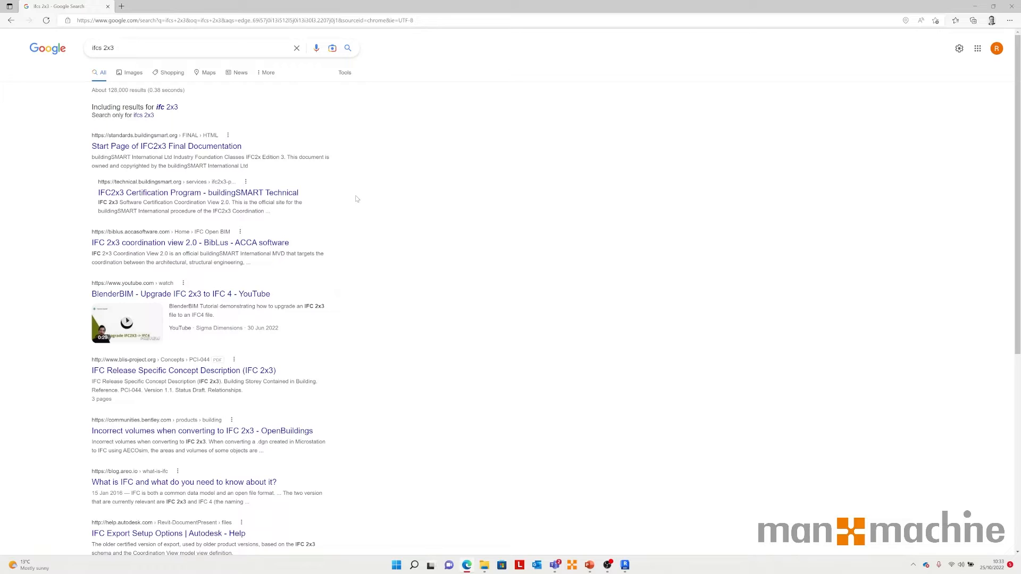
Step: Open the IFC2x3 Final Documentation start page and its alphabetical listing
left_click(170, 150)
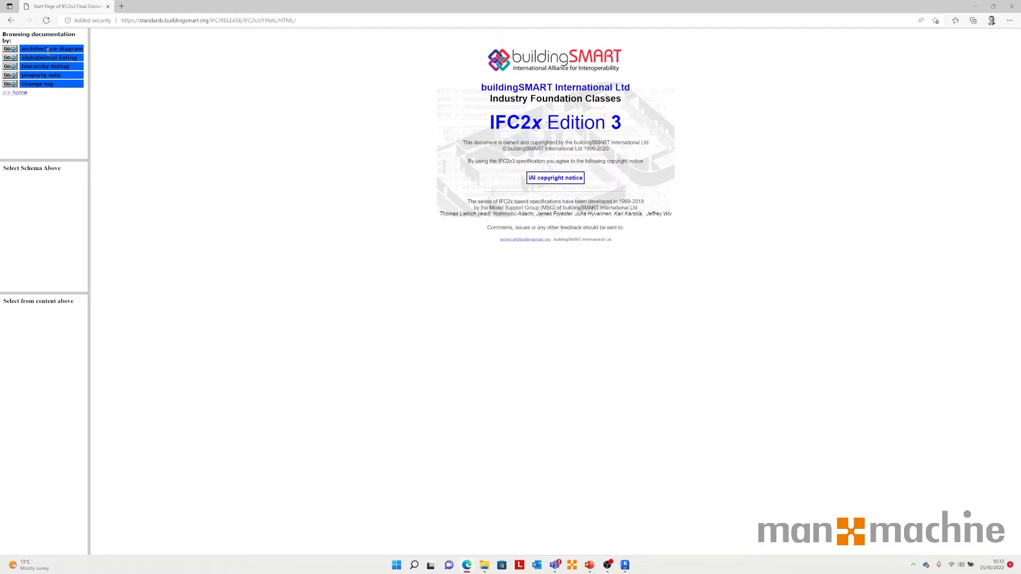
left_click(10, 58)
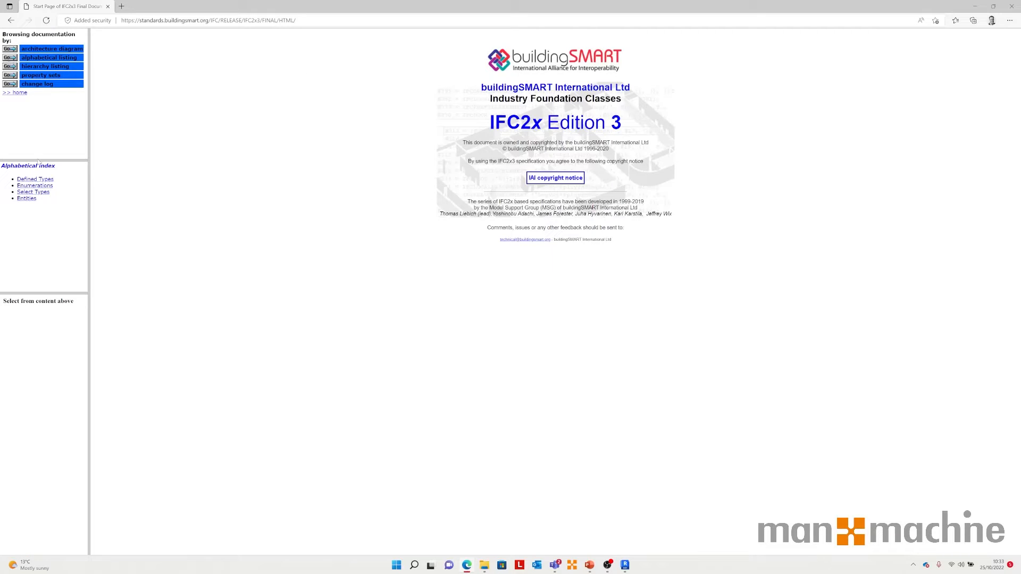
Step: Open the Entities alphabetical index of the IFC2x3 documentation and highlight its entity count
left_click(27, 199)
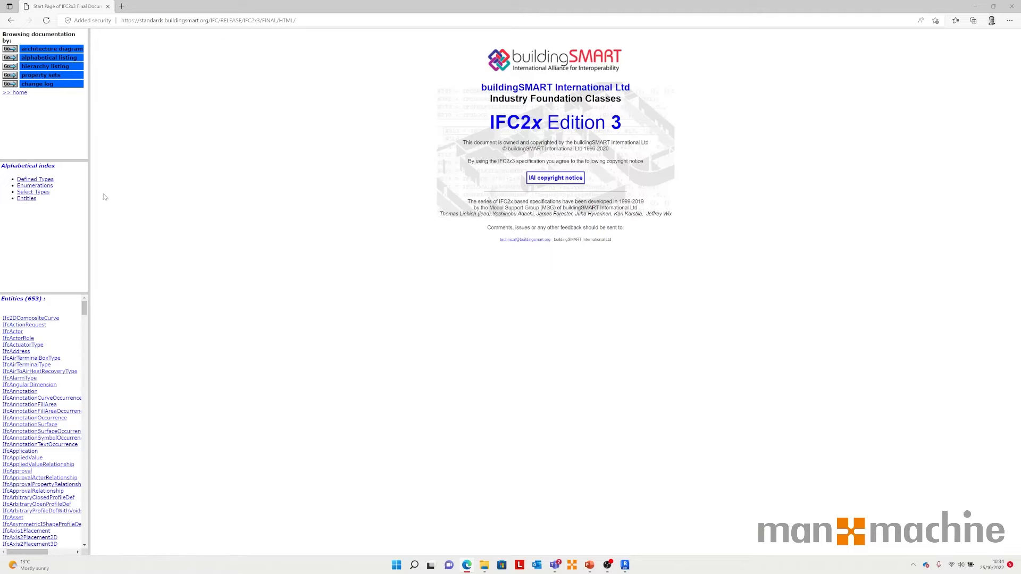
double_click(34, 299)
Step: Search the web for ifc 4 in a new tab and open the IFC4 Documentation page on buildingSMART
left_click(122, 7)
type("ifc 4")
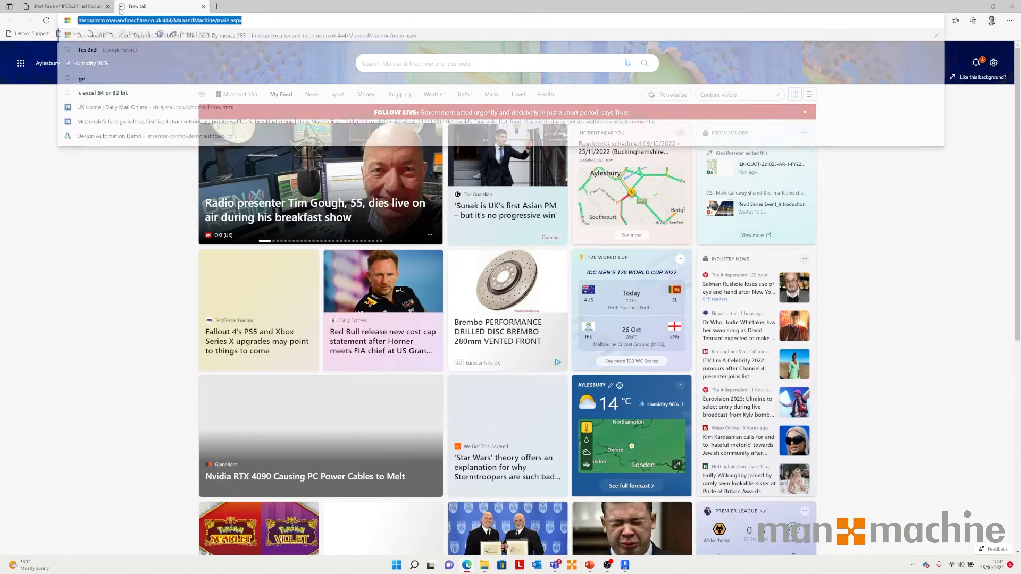
key("Return")
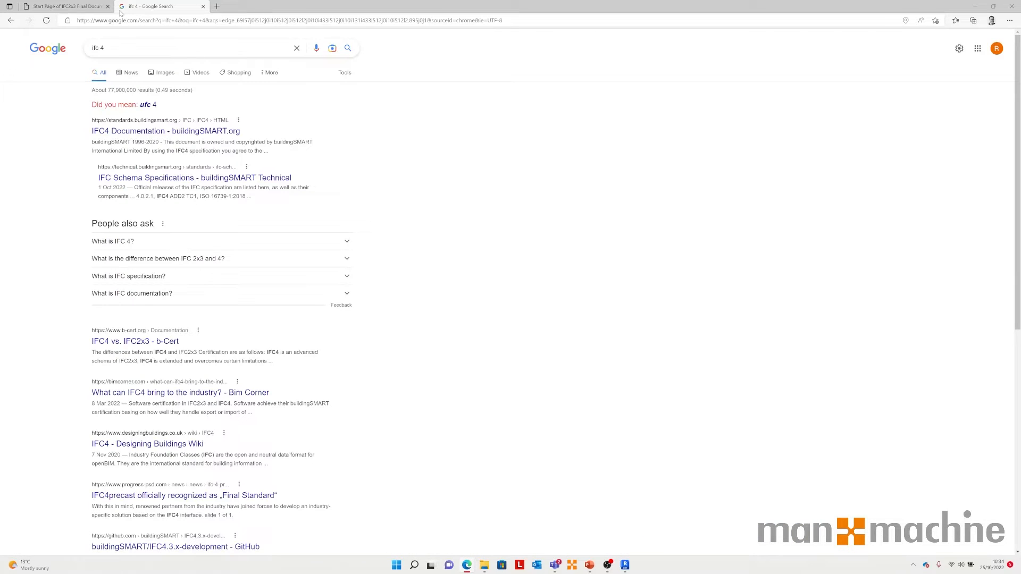
left_click(157, 133)
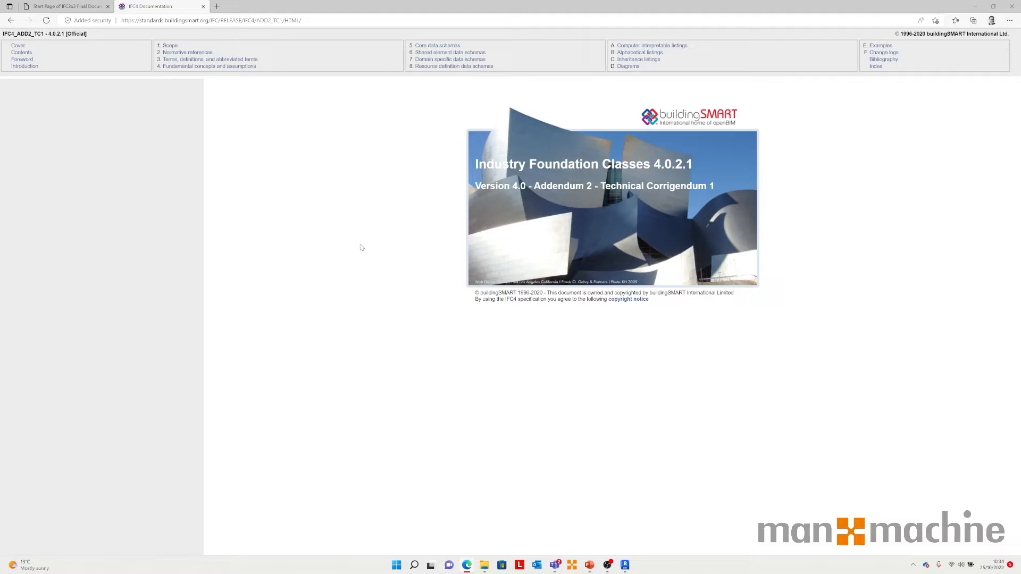
Step: Open the IFC4 alphabetical listing of entities and highlight the entity count
left_click(642, 53)
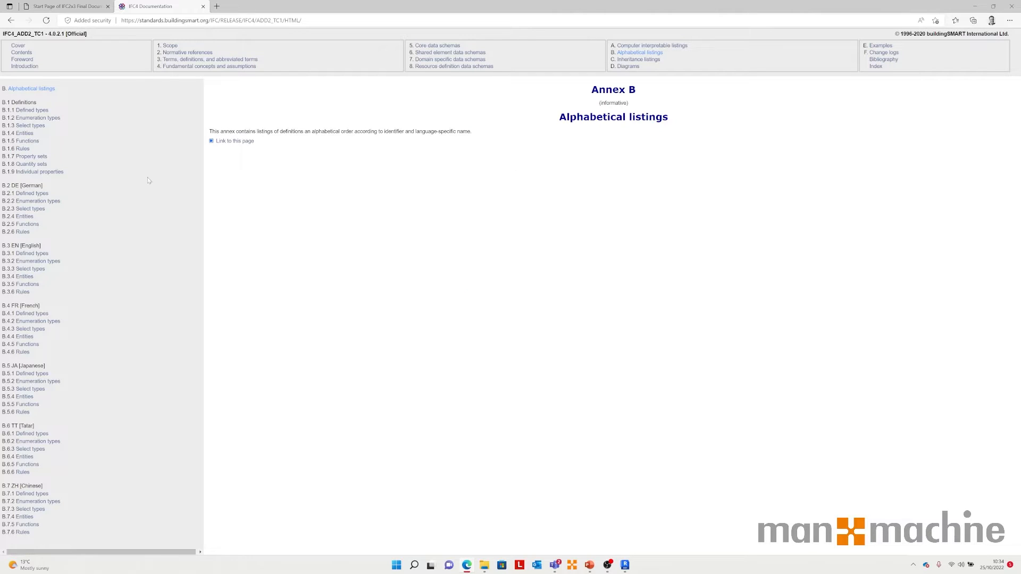
left_click(24, 133)
left_click_drag(244, 96, 263, 98)
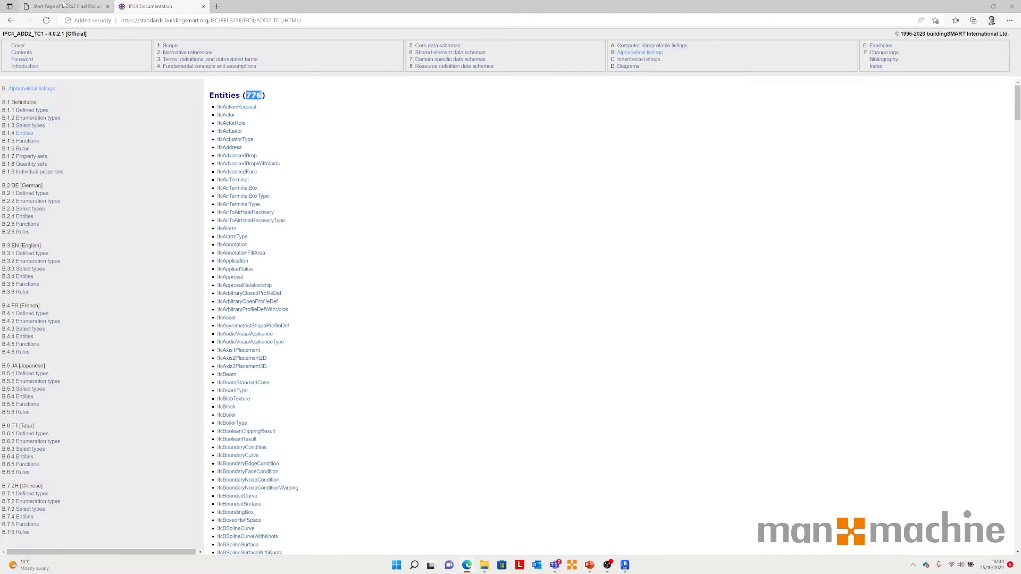
Step: Compare the IFC2x3 and IFC4 entity listings, close the IFC4 tab and return to Revit
left_click(63, 7)
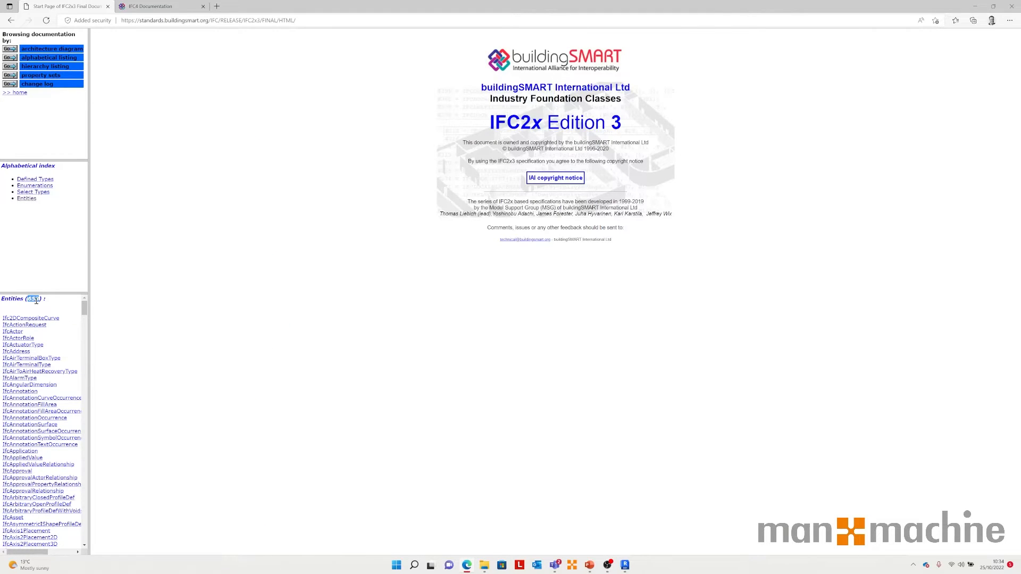
left_click(167, 7)
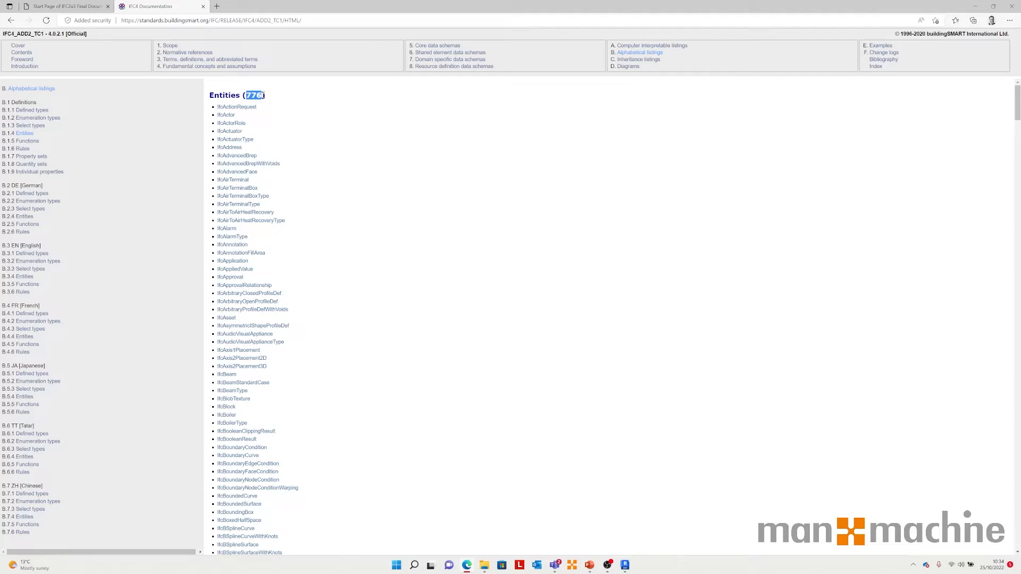
left_click(202, 7)
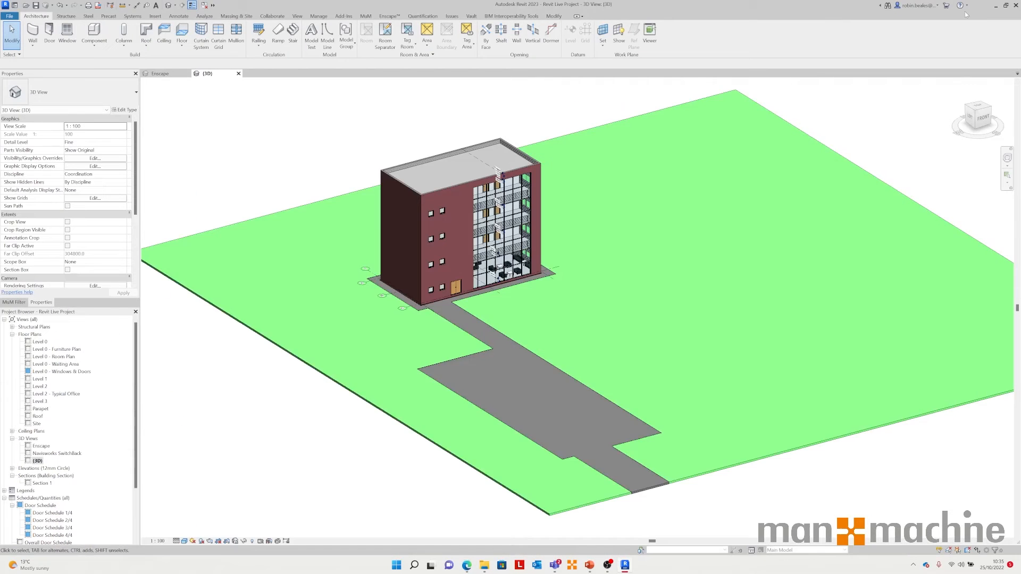
left_click(975, 6)
Step: Open the Level 0 floor plan and zoom in to select the door beside grid line B
double_click(38, 342)
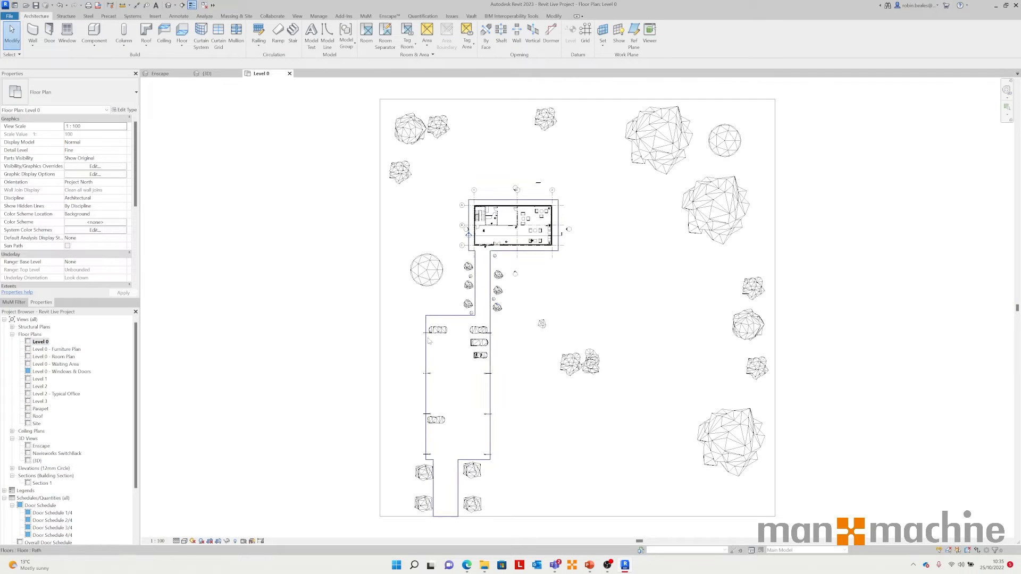
scroll(502, 234, "up", 8)
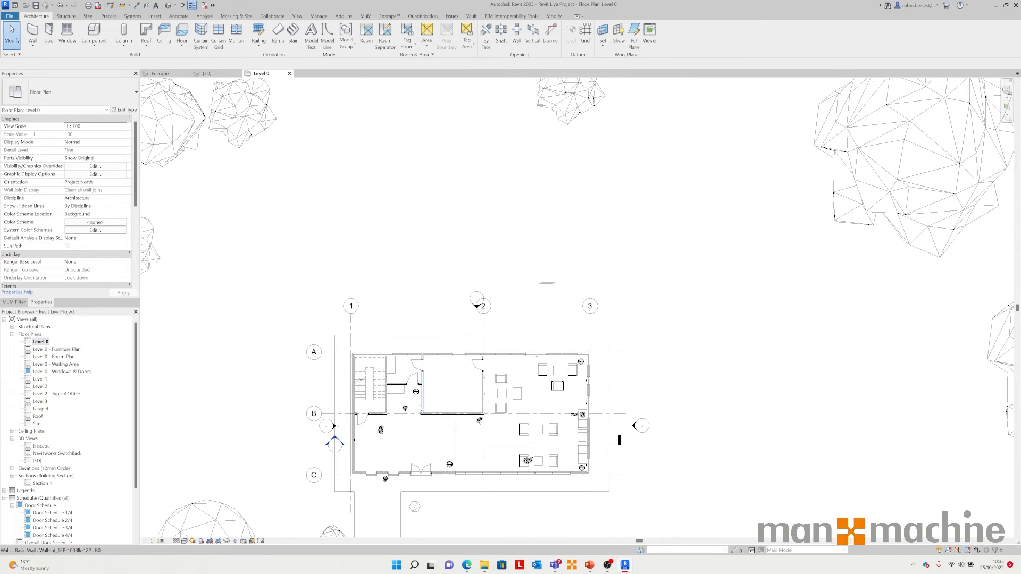
middle_click_drag(491, 481, 504, 390)
scroll(504, 390, "up", 3)
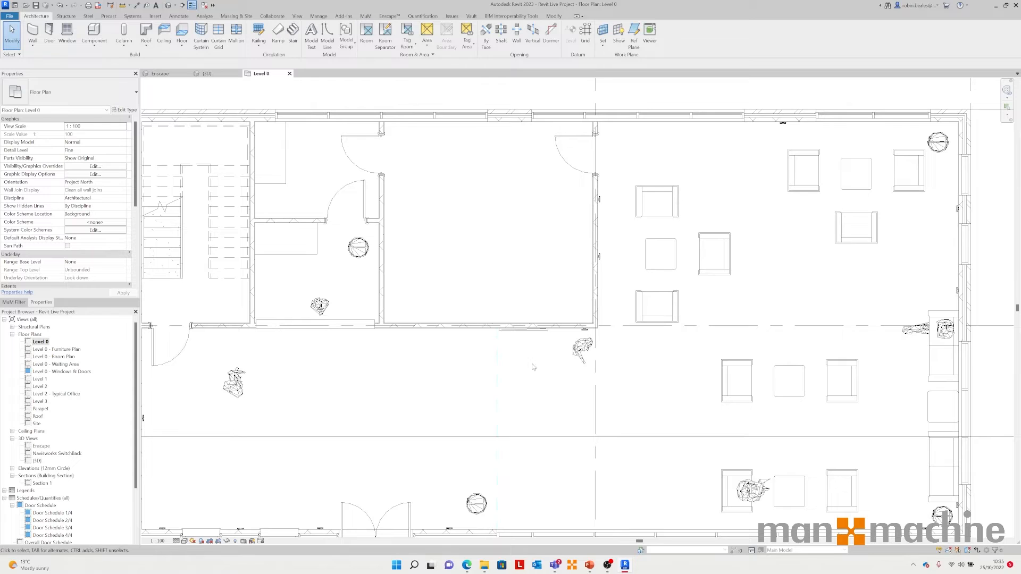
middle_click_drag(482, 429, 533, 387)
scroll(427, 421, "up", 1)
middle_click_drag(427, 422, 438, 408)
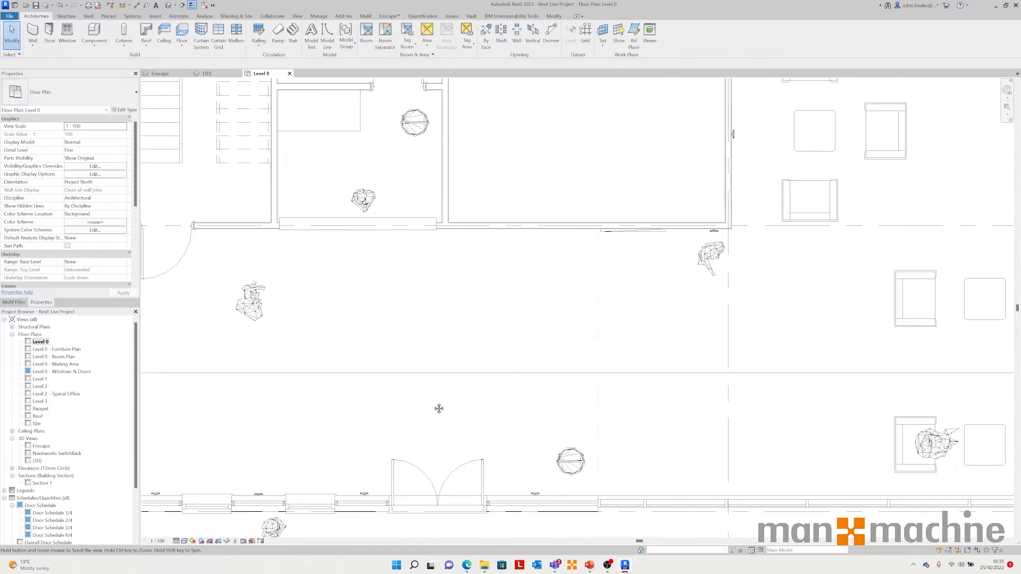
scroll(468, 382, "down", 3)
scroll(365, 272, "up", 3)
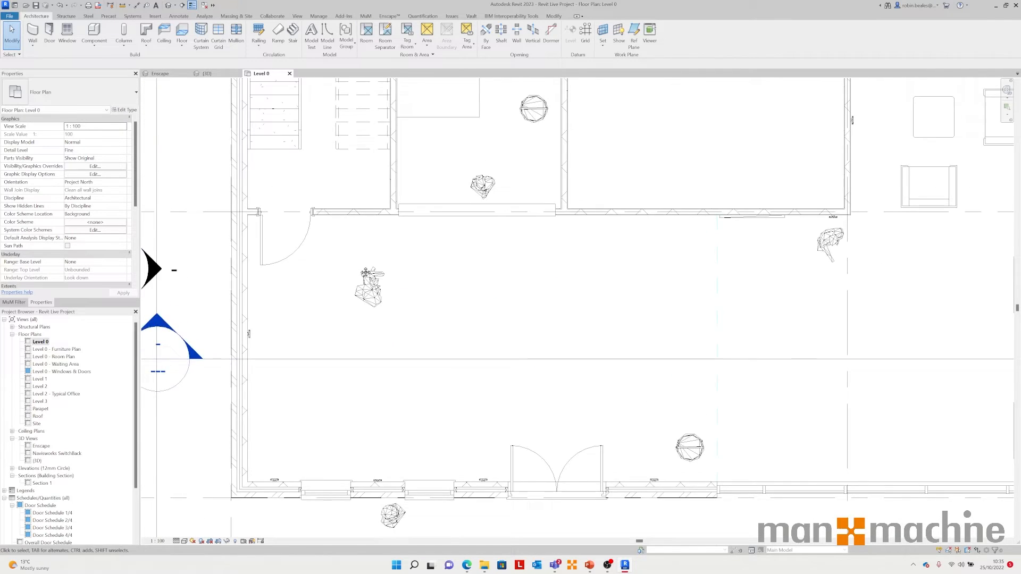
middle_click_drag(365, 273, 476, 340)
left_click(398, 325)
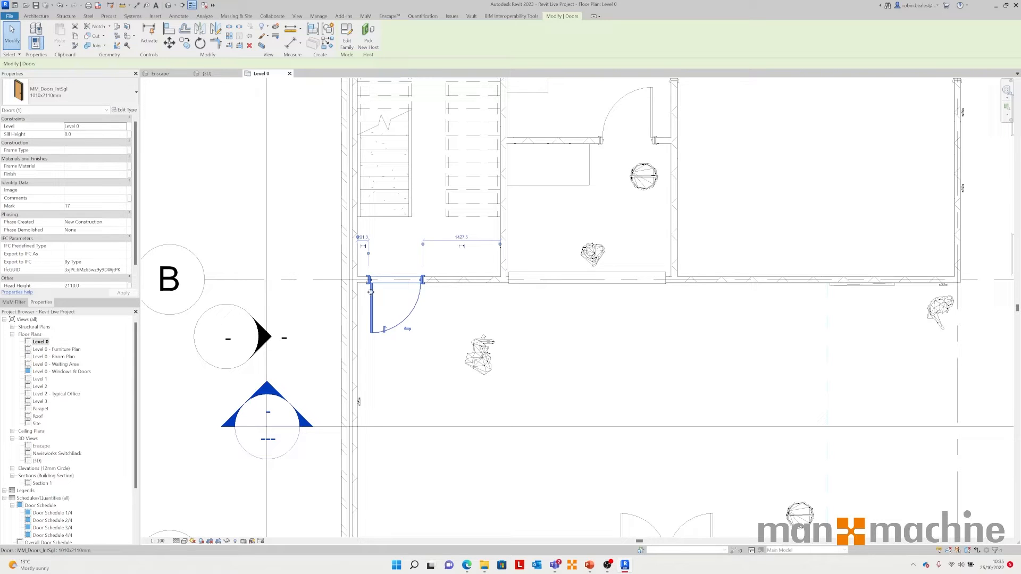
Step: Open the selected door's type properties and examine the Export Type to IFC As parameter
left_click(126, 110)
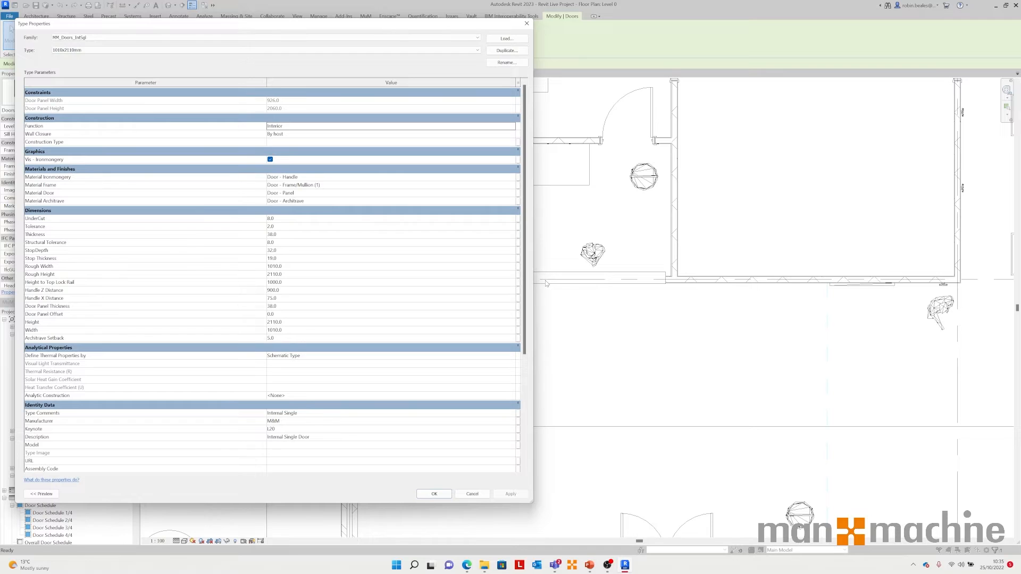
left_click_drag(527, 123, 534, 253)
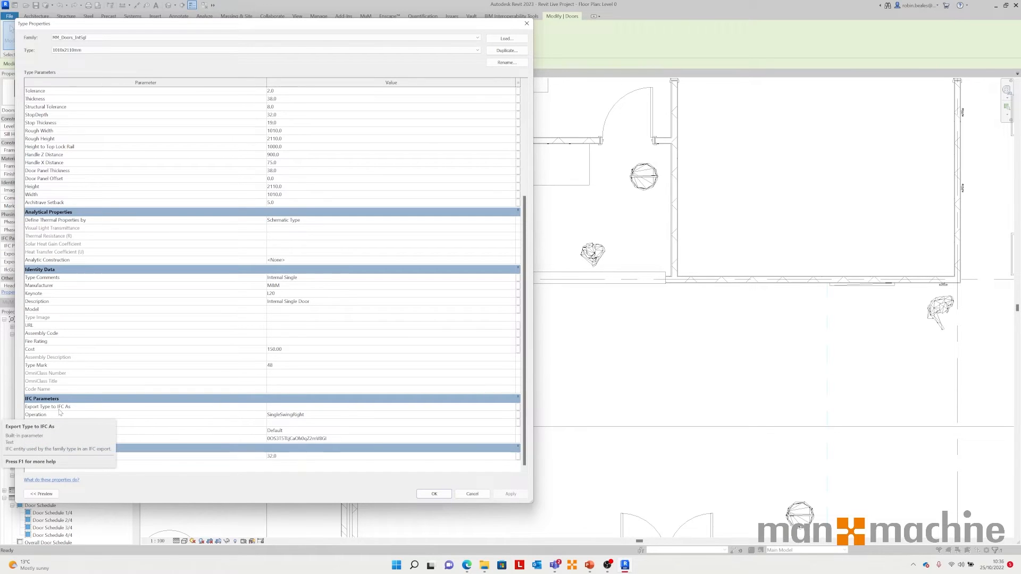
left_click(301, 409)
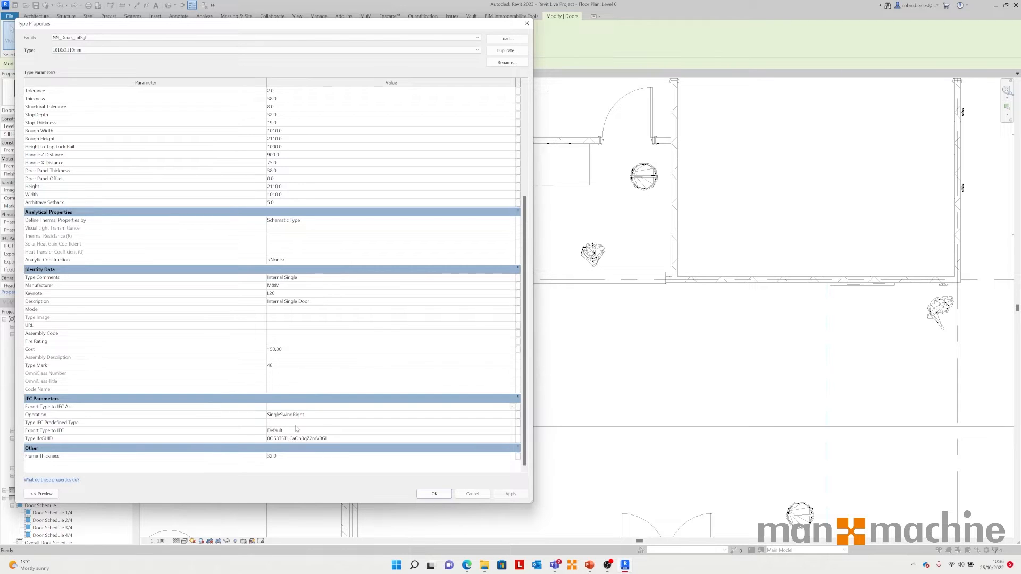
Step: Search the web for revit IFC export as and open Autodesk's Export a Model to IFC help page
left_click(463, 565)
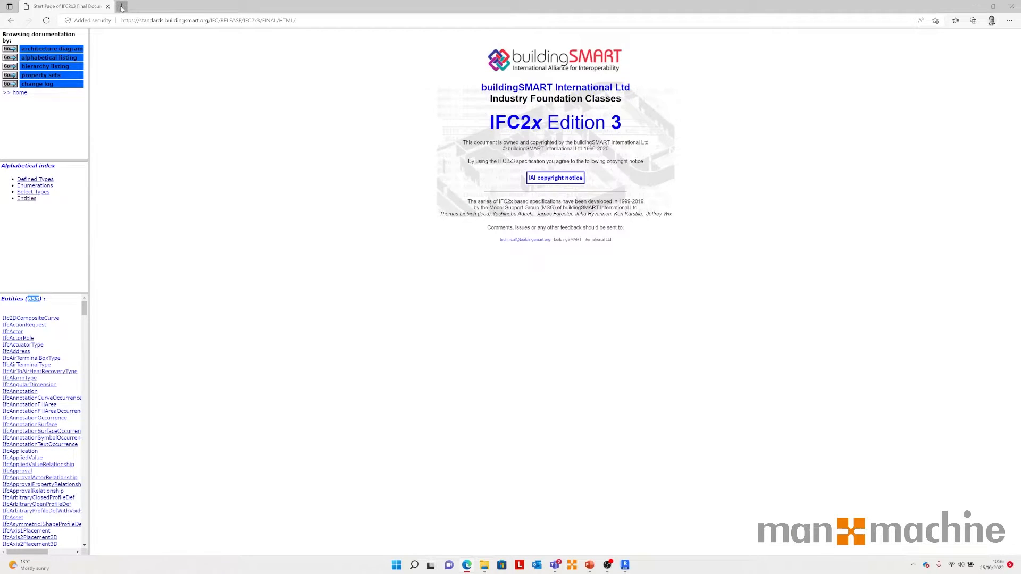
left_click(121, 6)
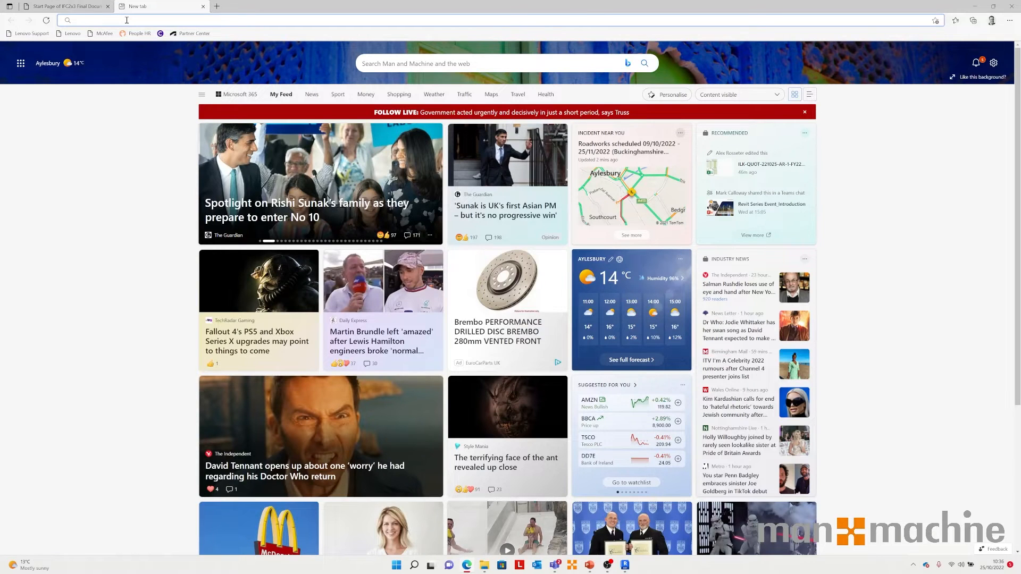
type("revit IFC export as")
key("Return")
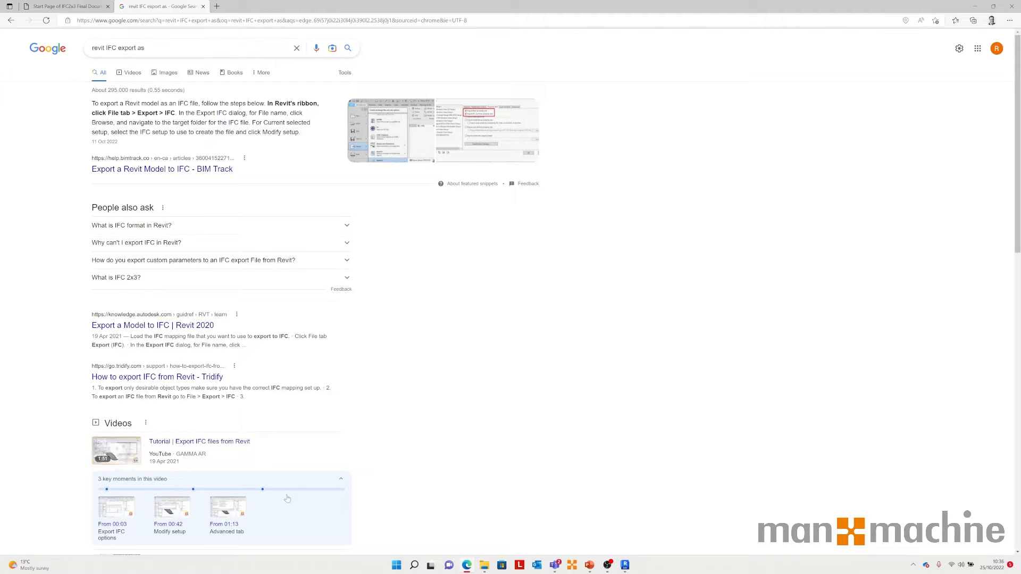
left_click(121, 325)
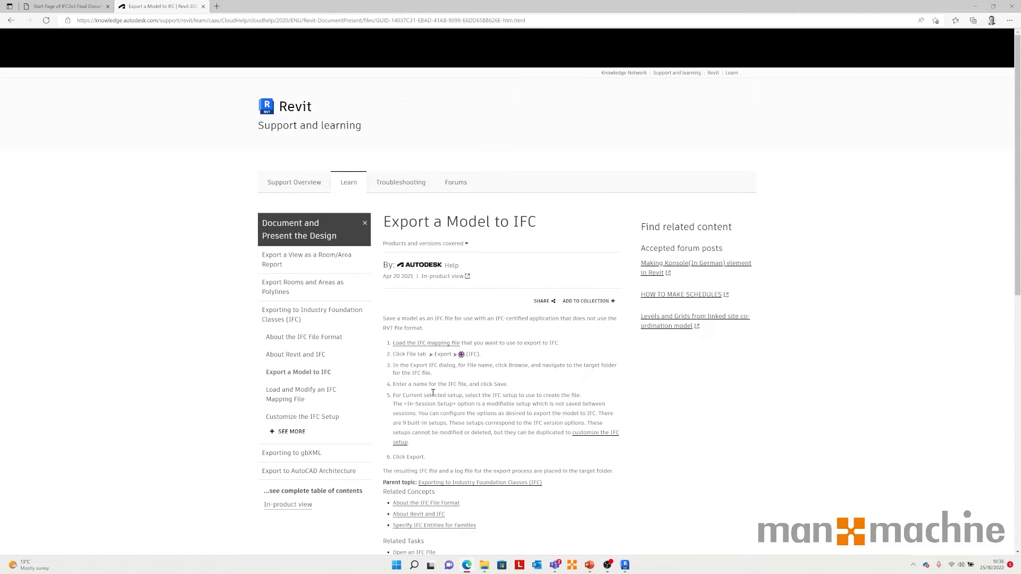
Step: Read through the Export a Model to IFC help page, close its tab and return to Revit
scroll(432, 392, "down", 5)
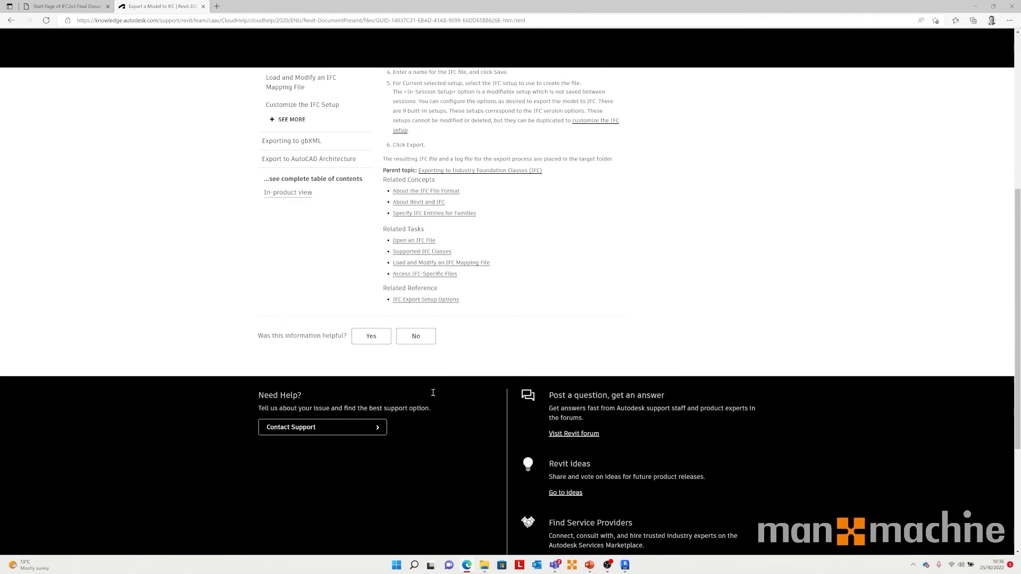
scroll(435, 390, "up", 3)
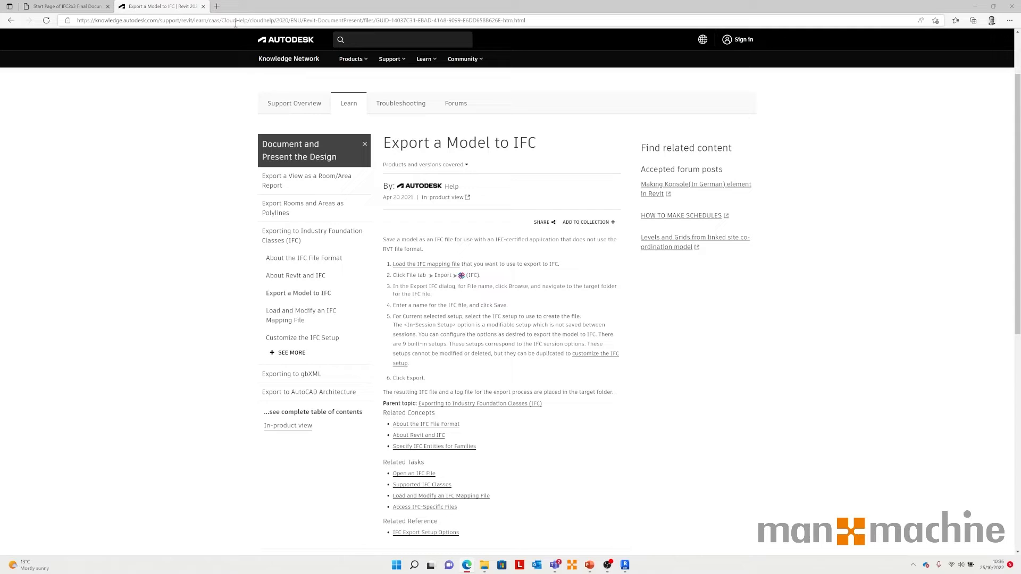
left_click(203, 6)
left_click(974, 5)
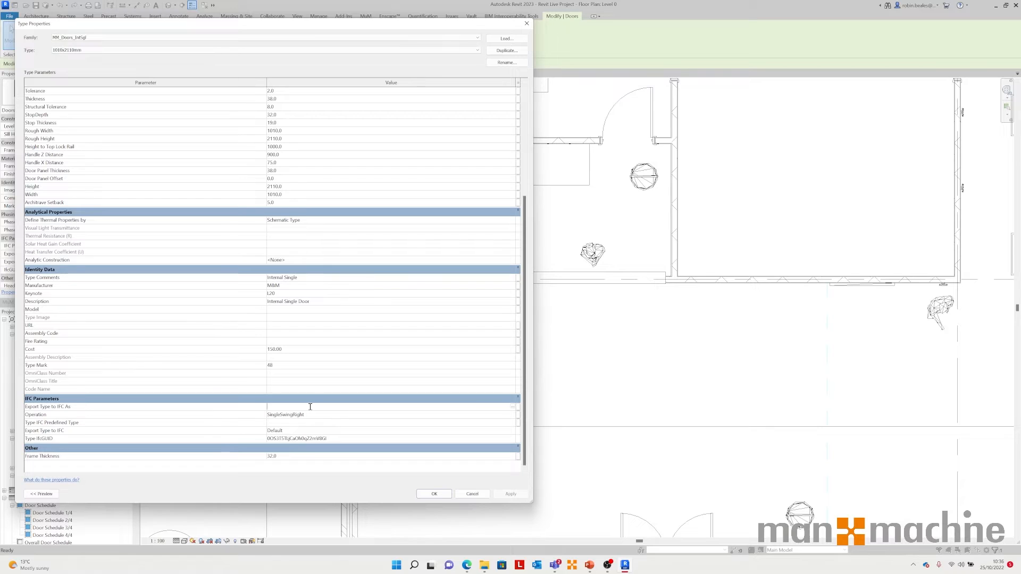
Step: Cancel the door type properties, clear the selection and open the IFC Options export class mapping
left_click(472, 494)
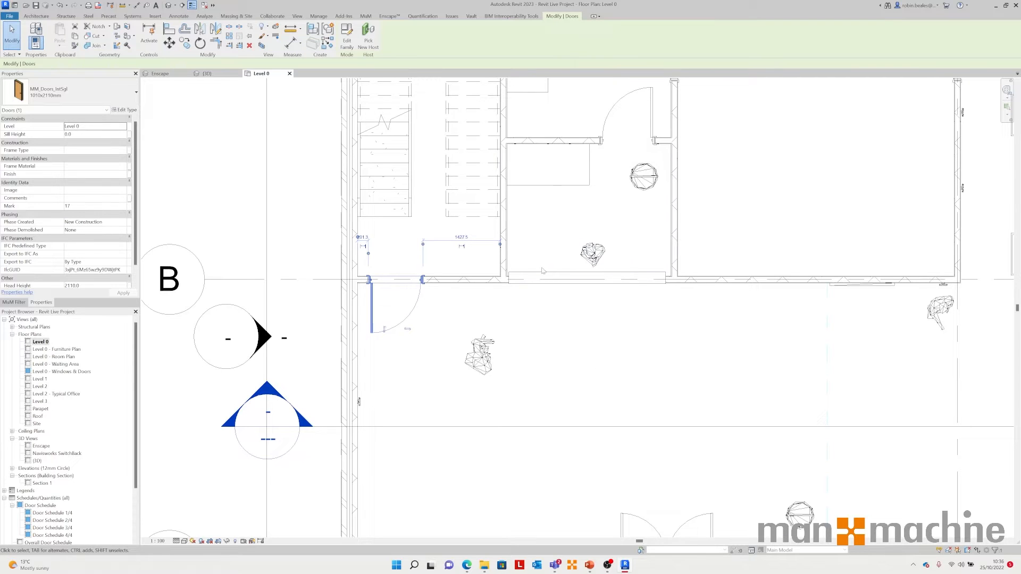
left_click(221, 167)
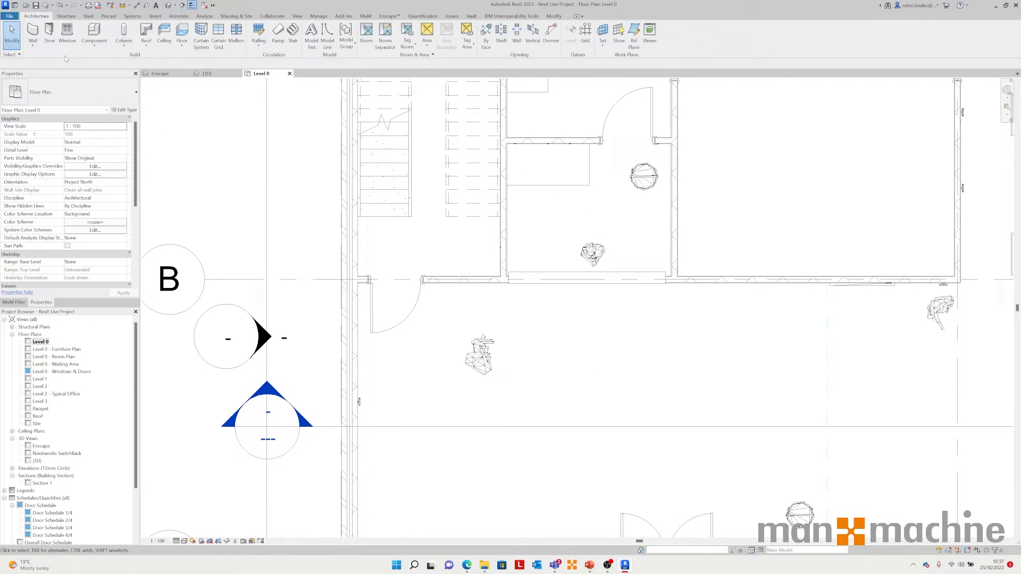
left_click(10, 17)
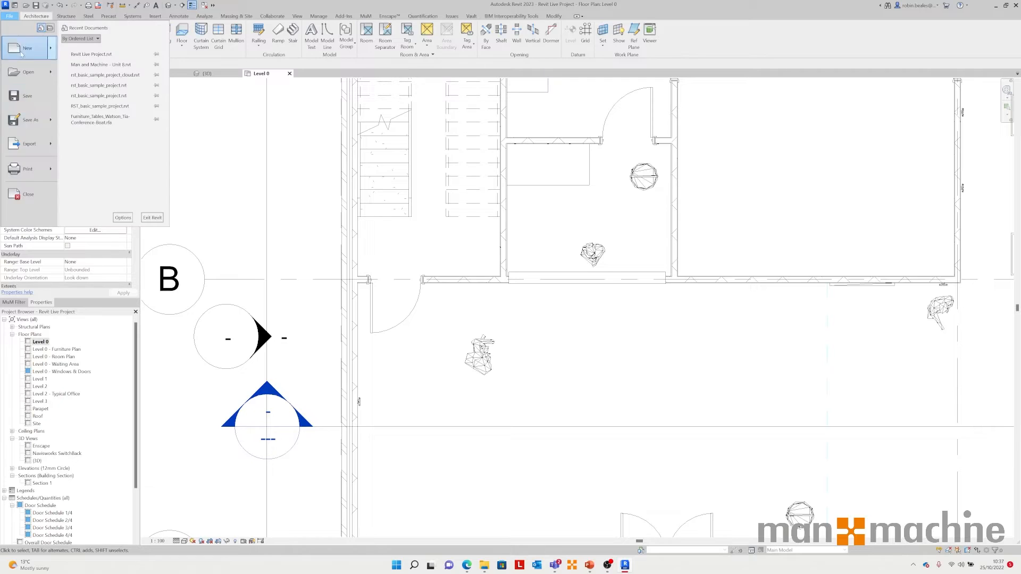
mouse_move(38, 144)
scroll(112, 191, "down", 6)
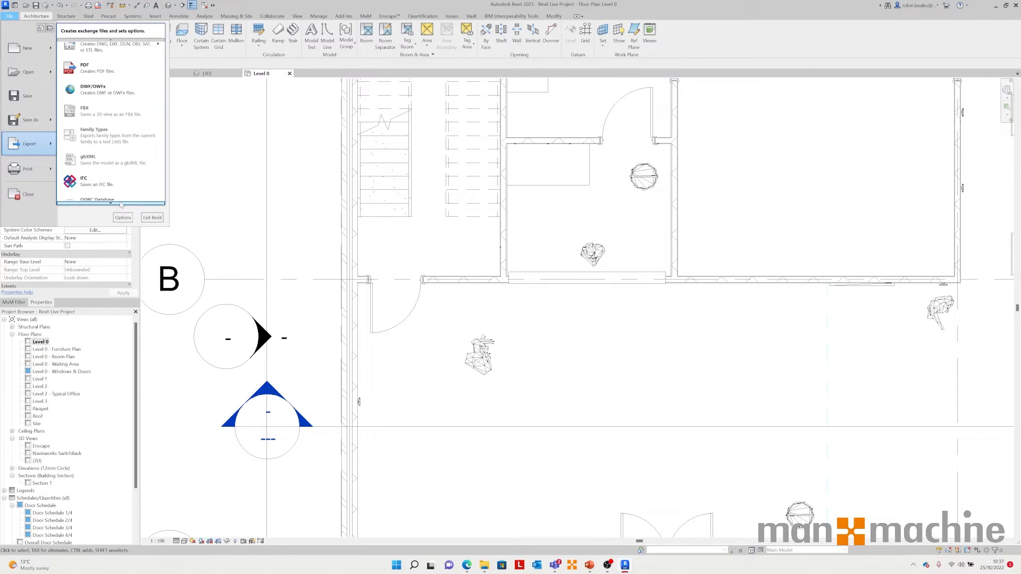
mouse_move(121, 204)
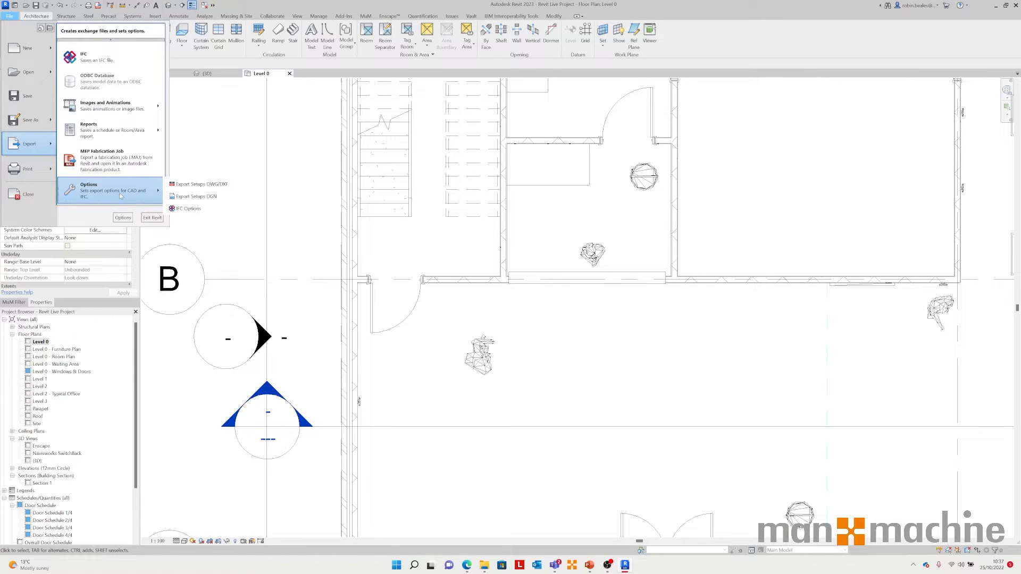
left_click(189, 208)
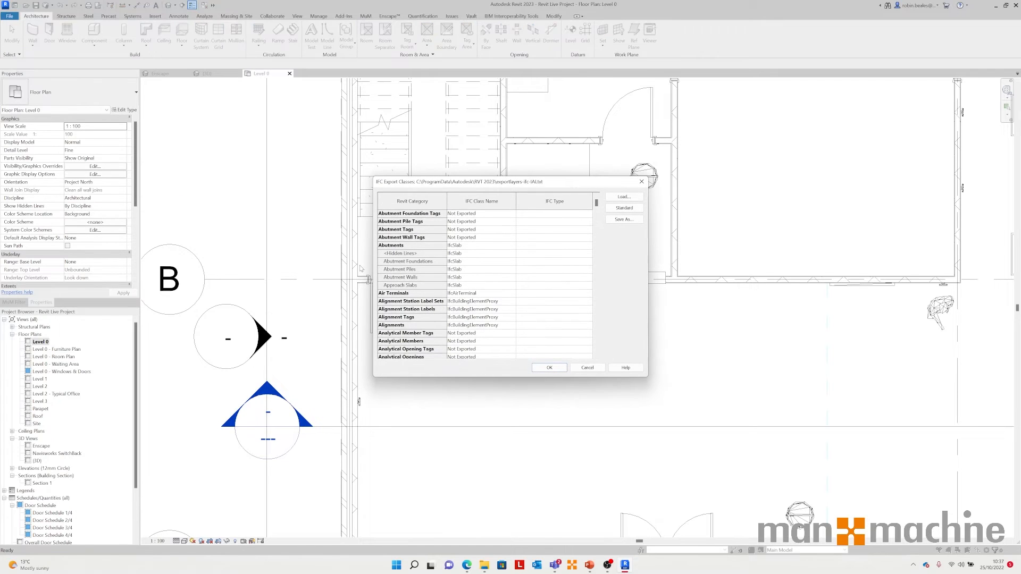
Step: Reposition the IFC Export Classes dialog and browse the category mappings, selecting the Curtain Panels IFC class name
left_click_drag(482, 181, 576, 182)
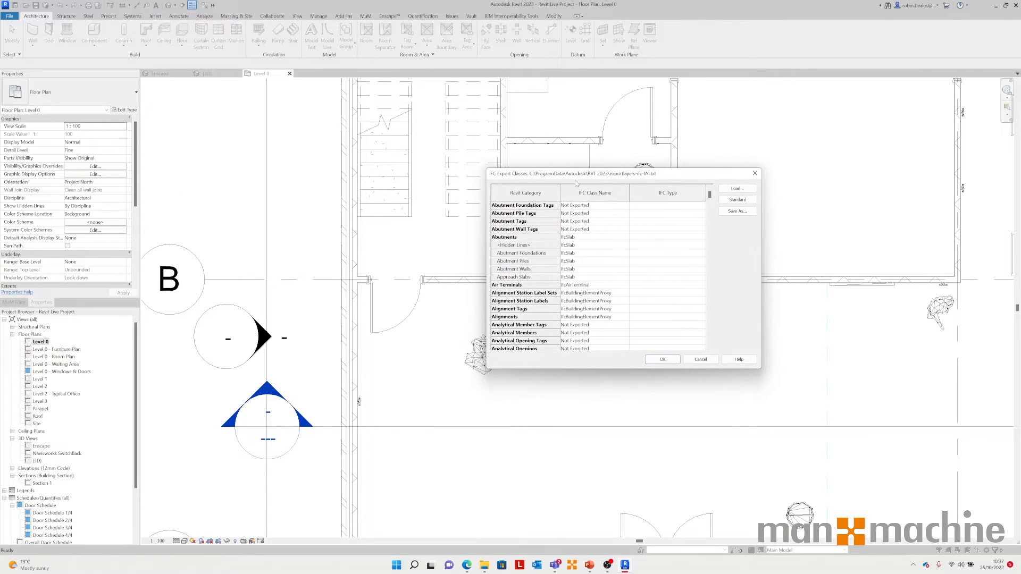
left_click_drag(710, 196, 713, 223)
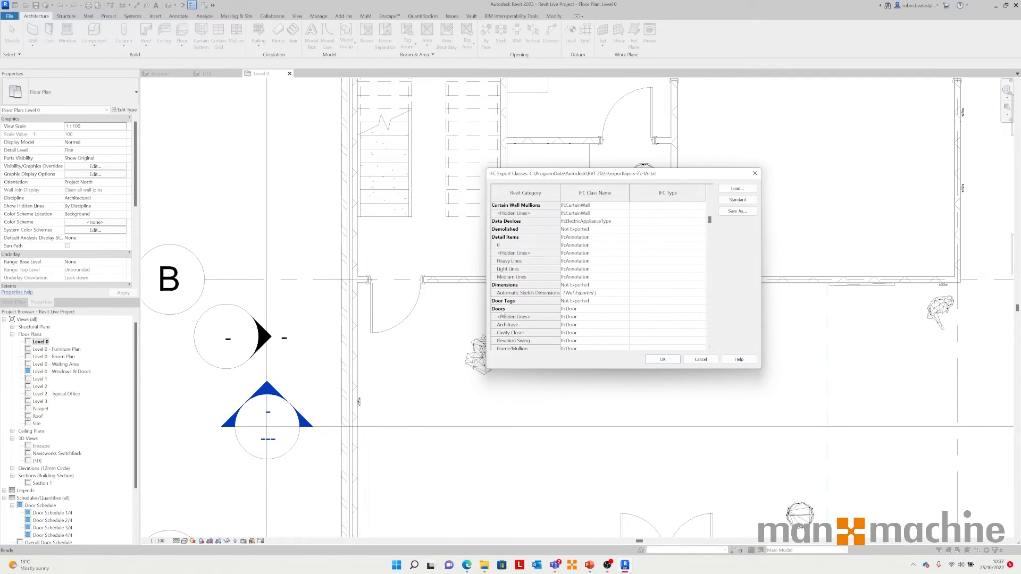
left_click(584, 312)
scroll(549, 259, "up", 4)
left_click(577, 237)
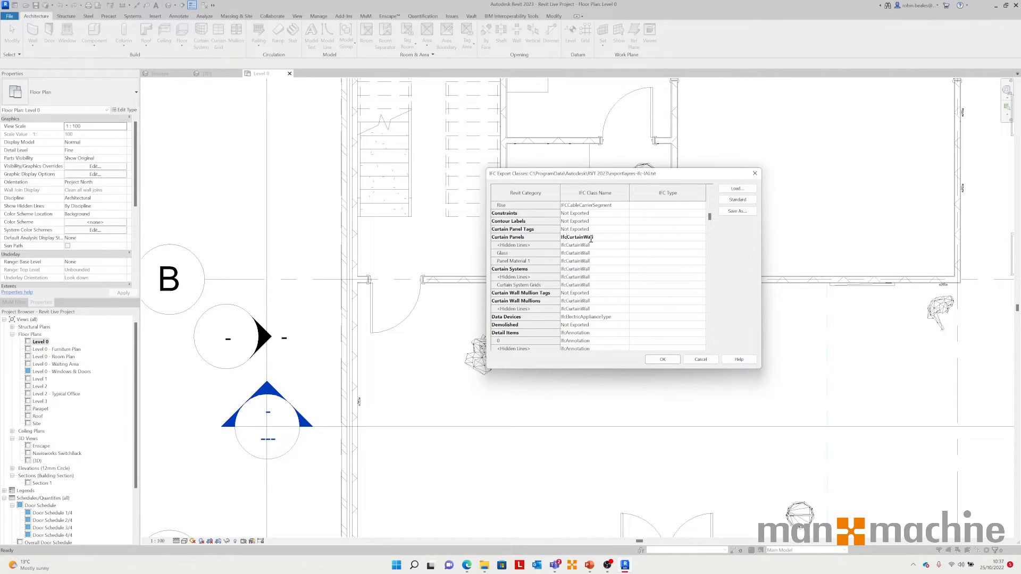
Step: Review the Curtain Panels and Cable Trays IFC class mappings and close the IFC Export Classes dialog
left_click_drag(593, 237, 568, 244)
left_click(632, 241)
scroll(710, 217, "up", 4)
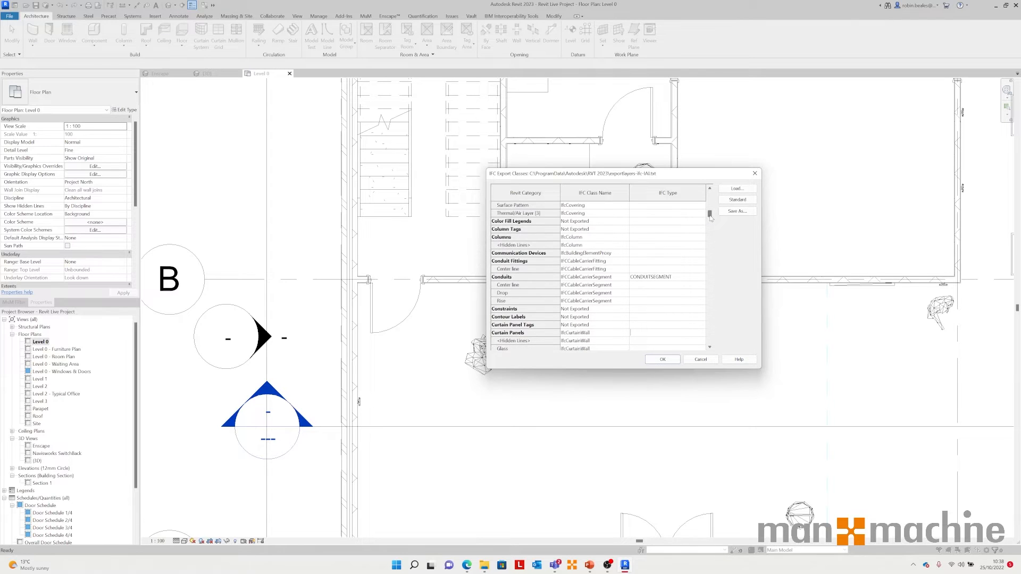
scroll(686, 242, "up", 6)
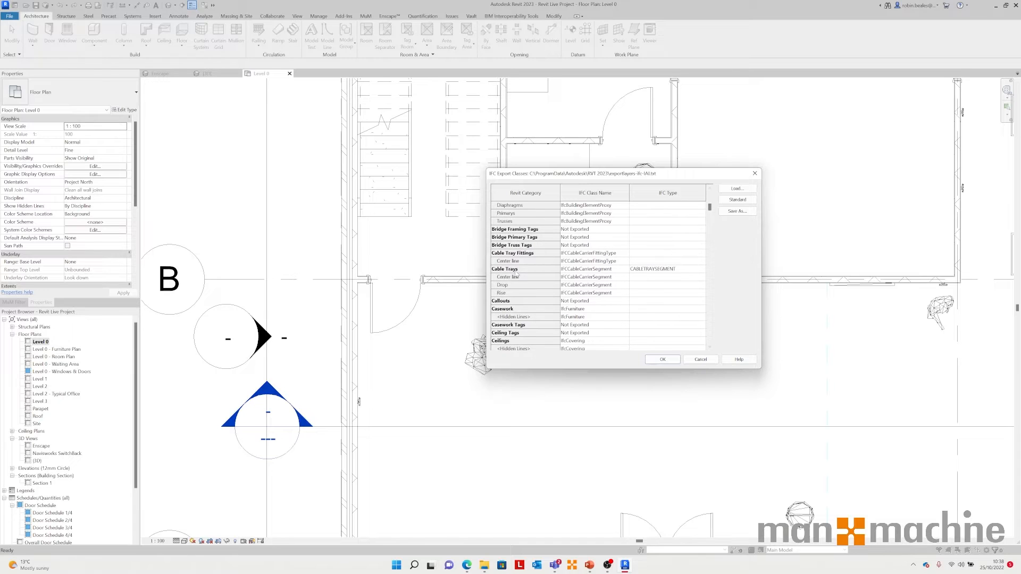
left_click(585, 269)
left_click(584, 269)
left_click_drag(616, 269, 529, 266)
left_click(683, 271)
left_click(663, 360)
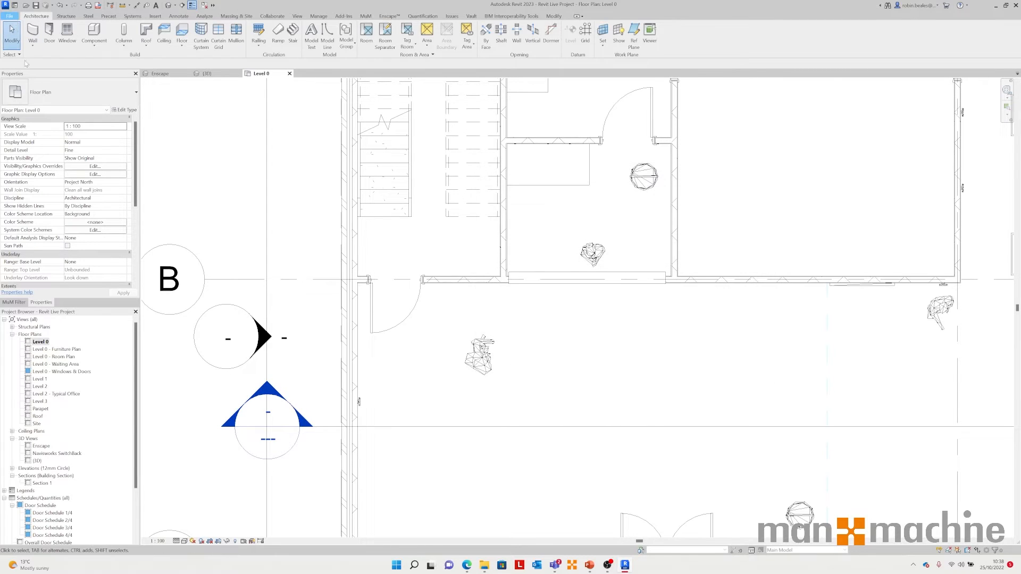
Step: Reopen the IFC export class mapping, scroll through the category list and close it
left_click(10, 16)
mouse_move(30, 143)
mouse_move(149, 194)
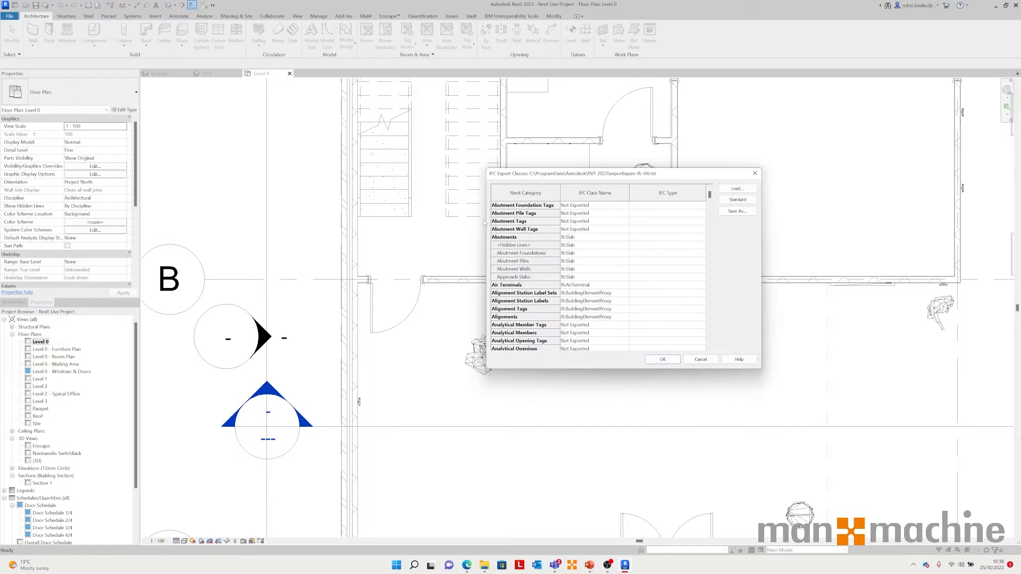
scroll(628, 274, "down", 5)
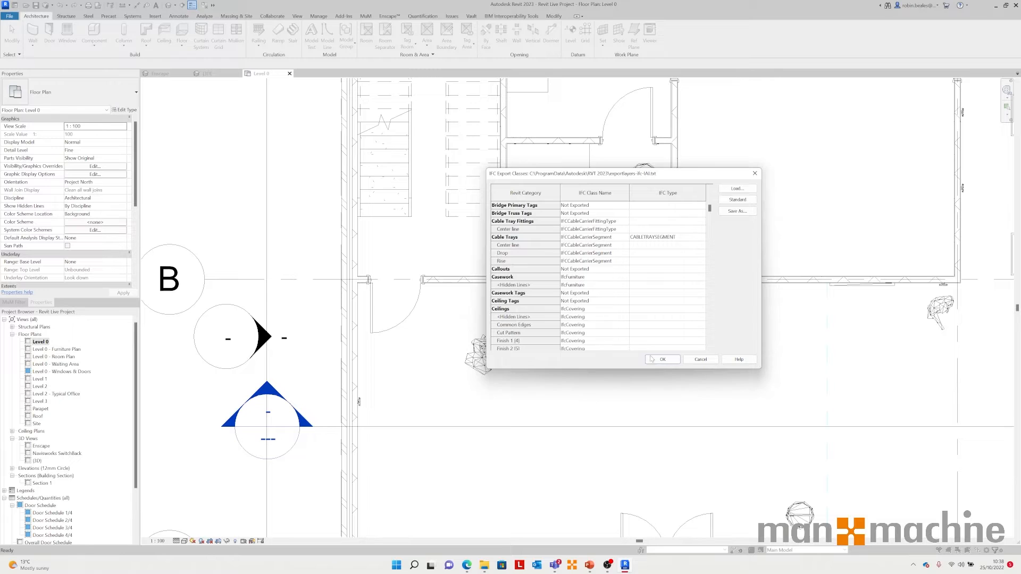
left_click(686, 361)
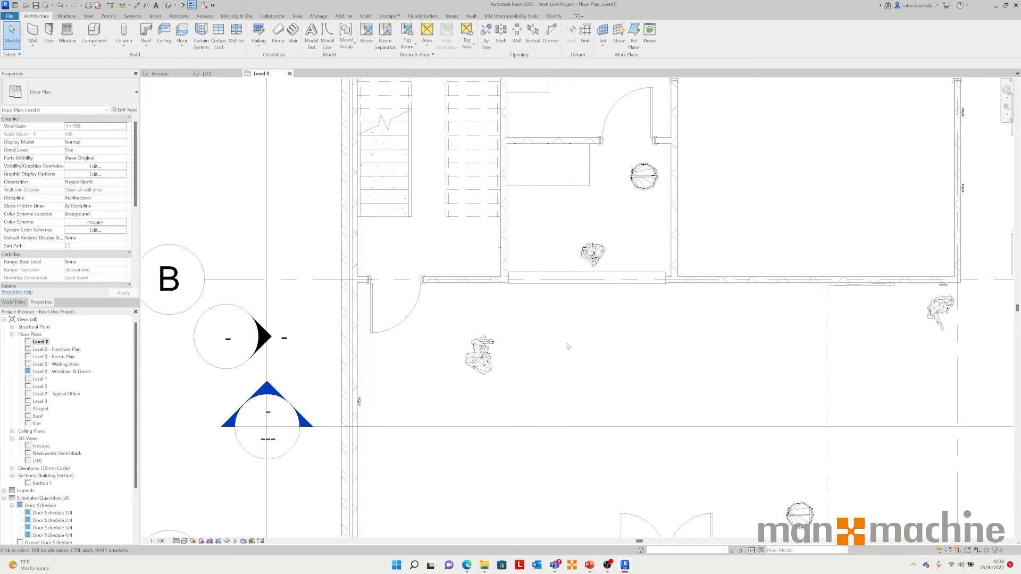
Step: Close the Level 0 and Enscape view tabs and switch to the {3D} view
left_click(289, 74)
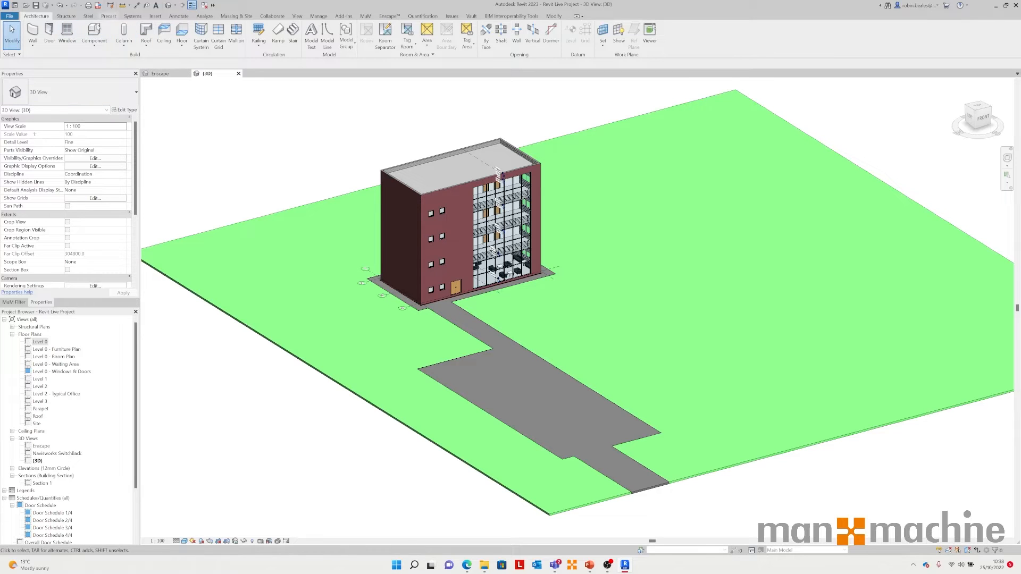
left_click(158, 74)
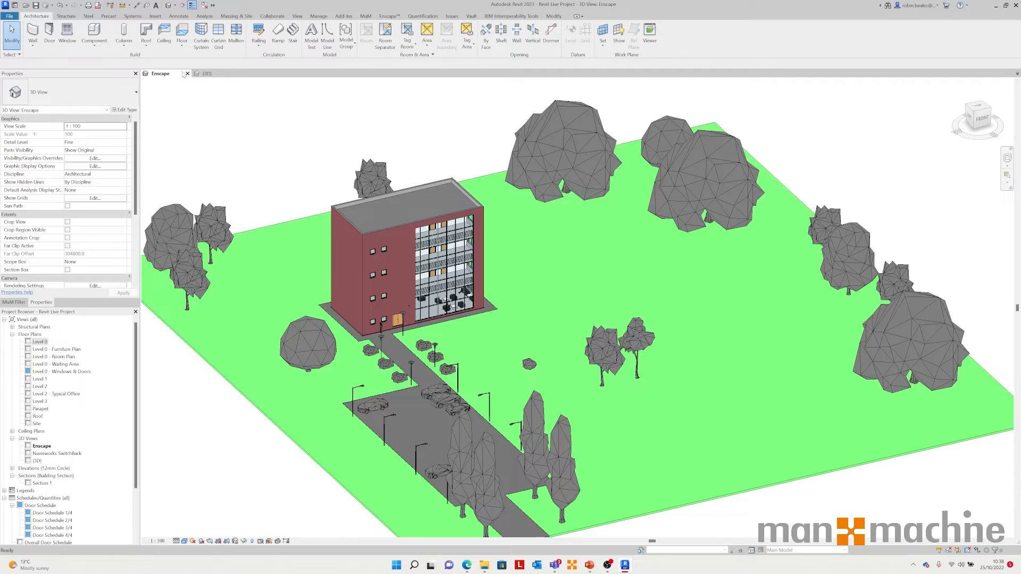
left_click(202, 74)
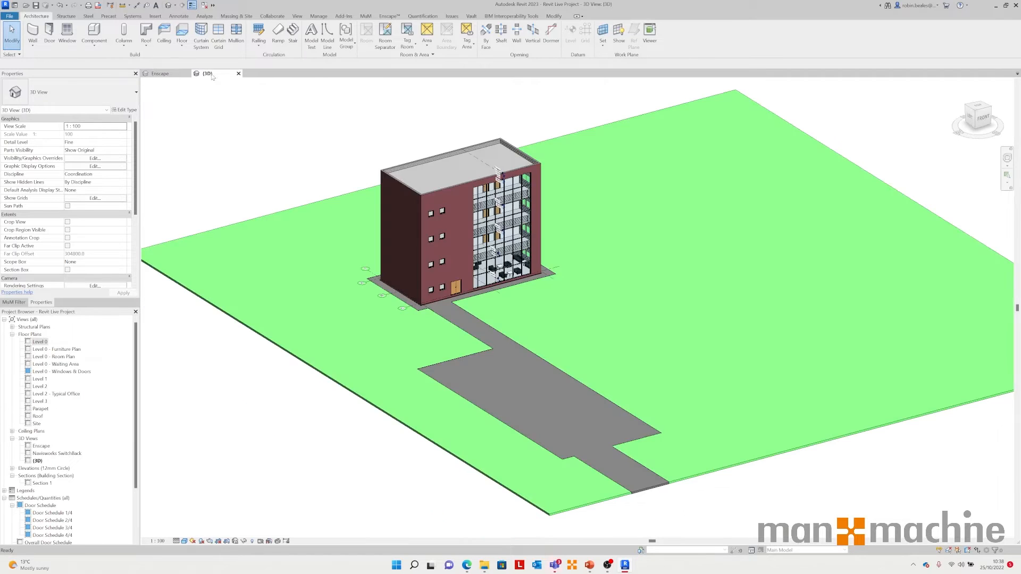
left_click(161, 74)
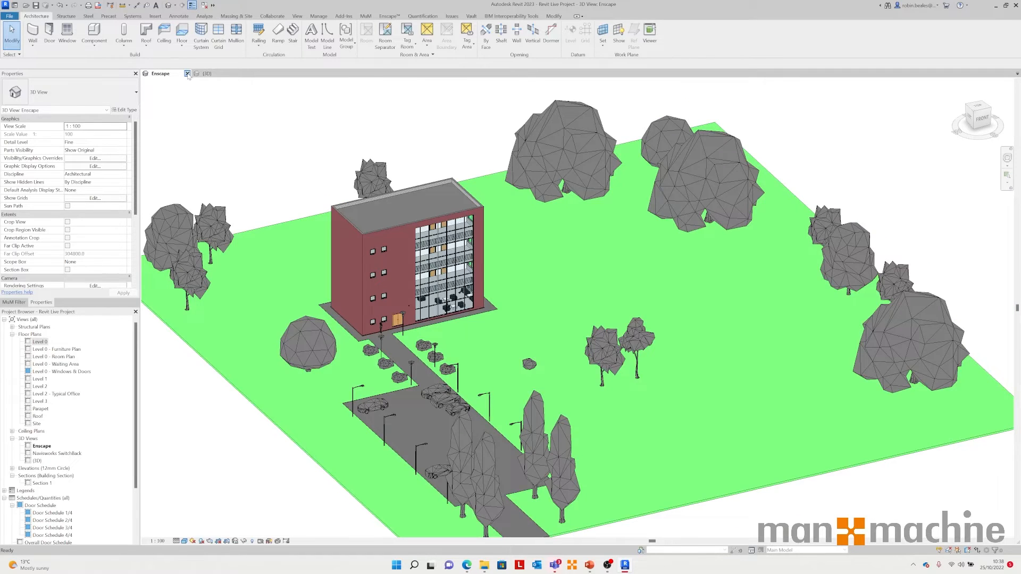
left_click(187, 73)
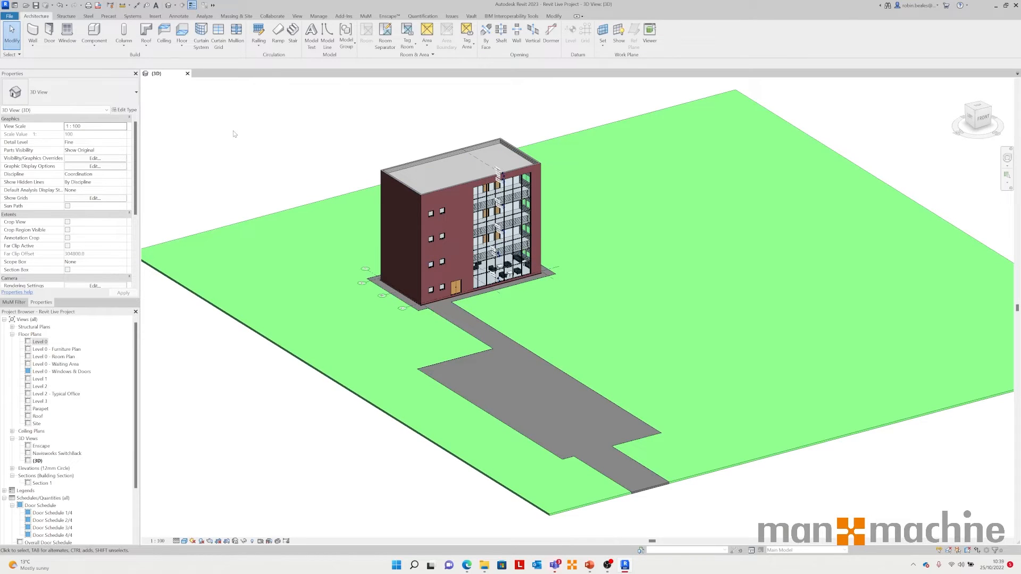
Step: Start an IFC export and set the file location to a new folder named IFC on the Desktop
left_click(10, 16)
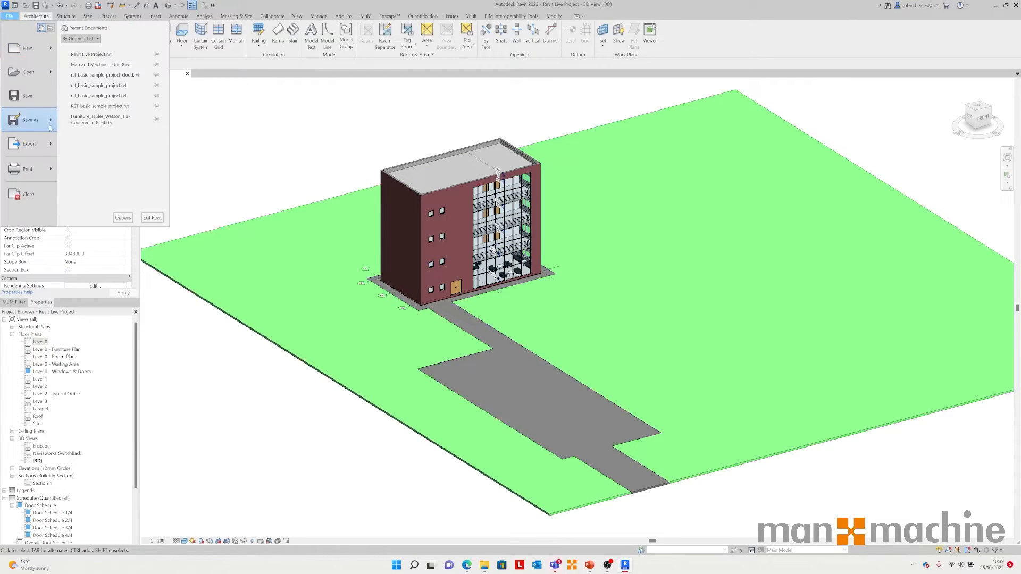
mouse_move(51, 145)
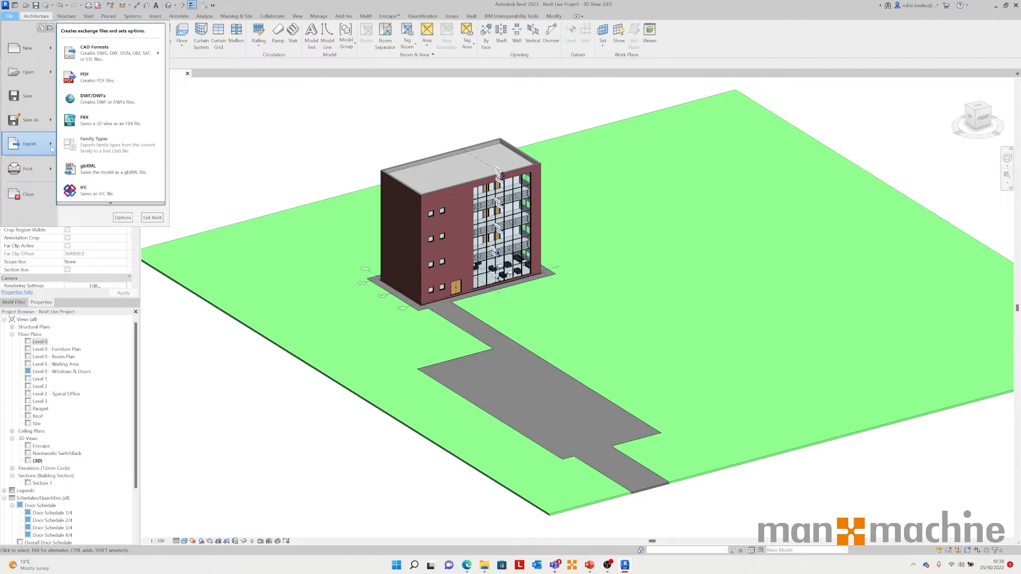
left_click(104, 192)
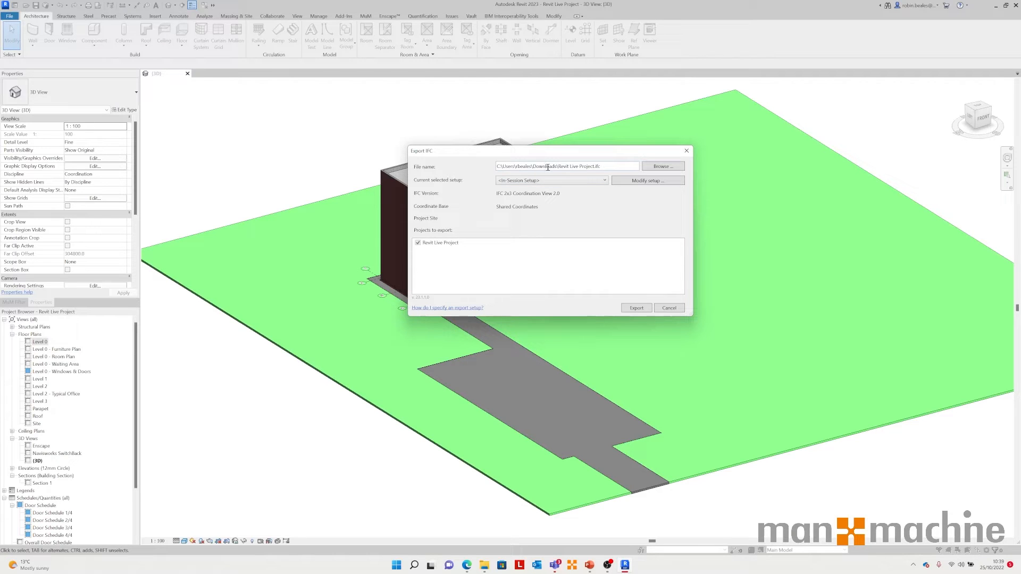
left_click(665, 167)
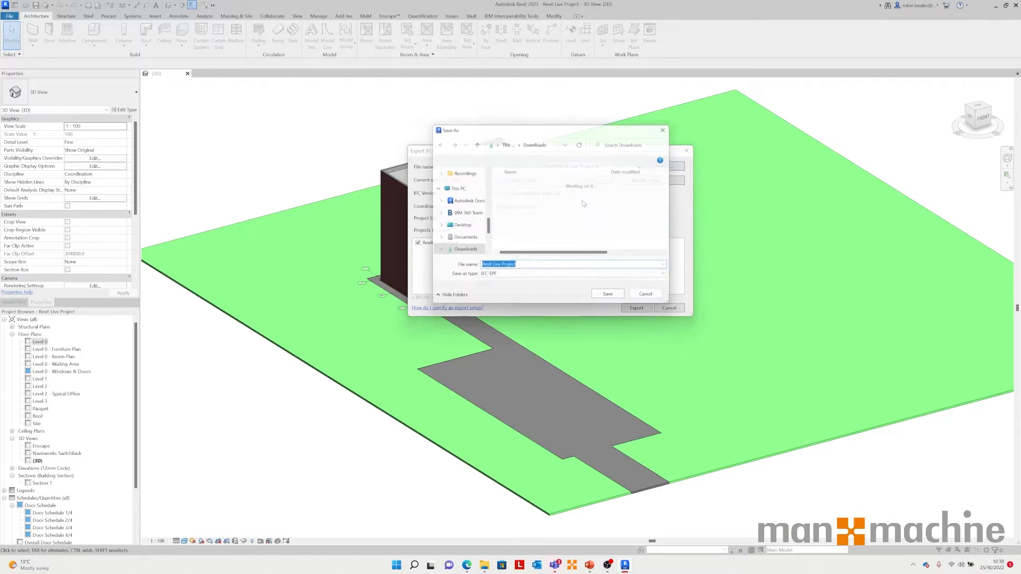
left_click(454, 228)
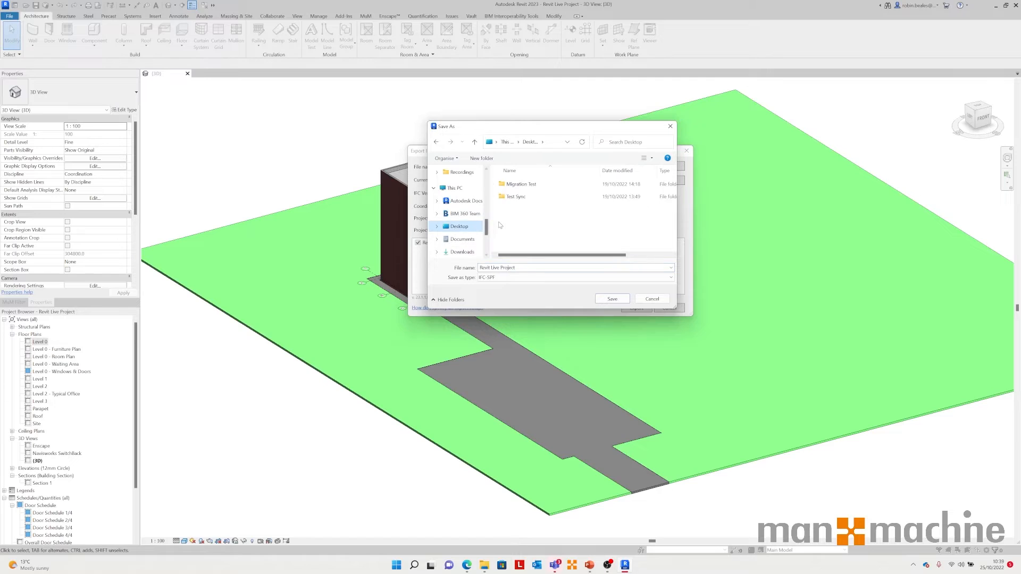
left_click_drag(519, 258, 536, 257)
left_click(478, 160)
type("IFC")
double_click(620, 196)
left_click(612, 299)
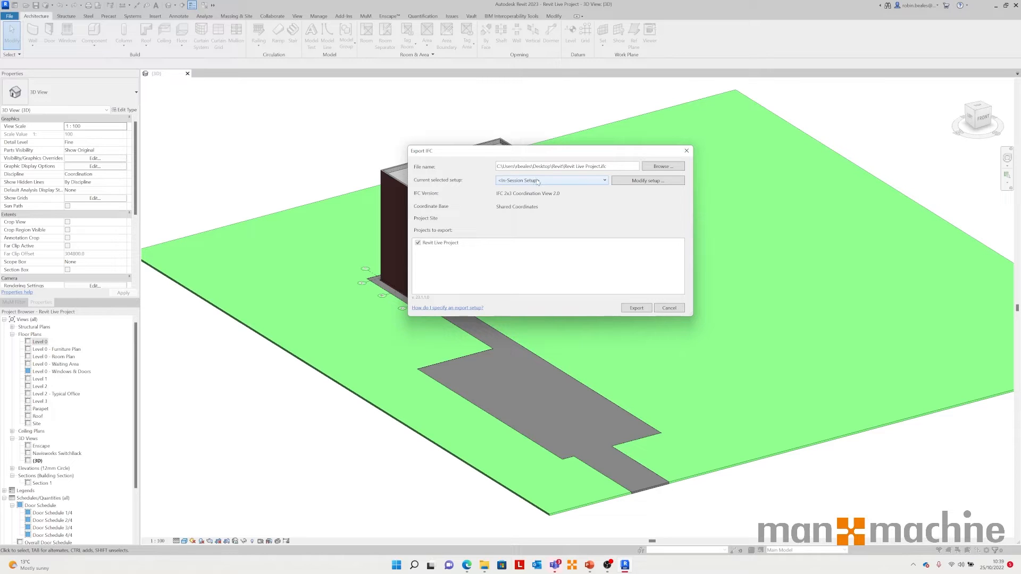
Step: Open the export setup editor, reposition it and browse the predefined IFC export setups
left_click(651, 182)
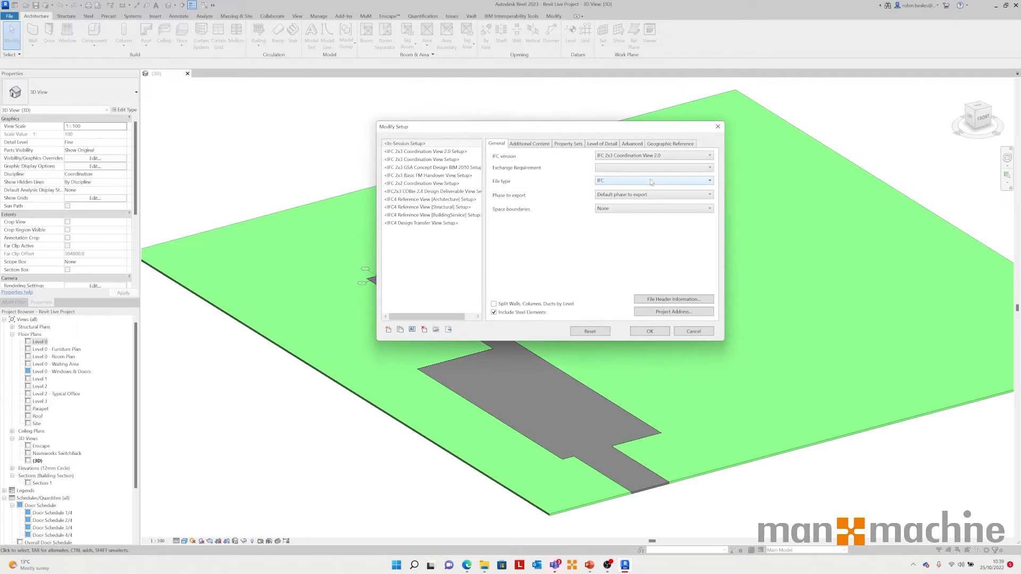
left_click_drag(451, 130, 374, 130)
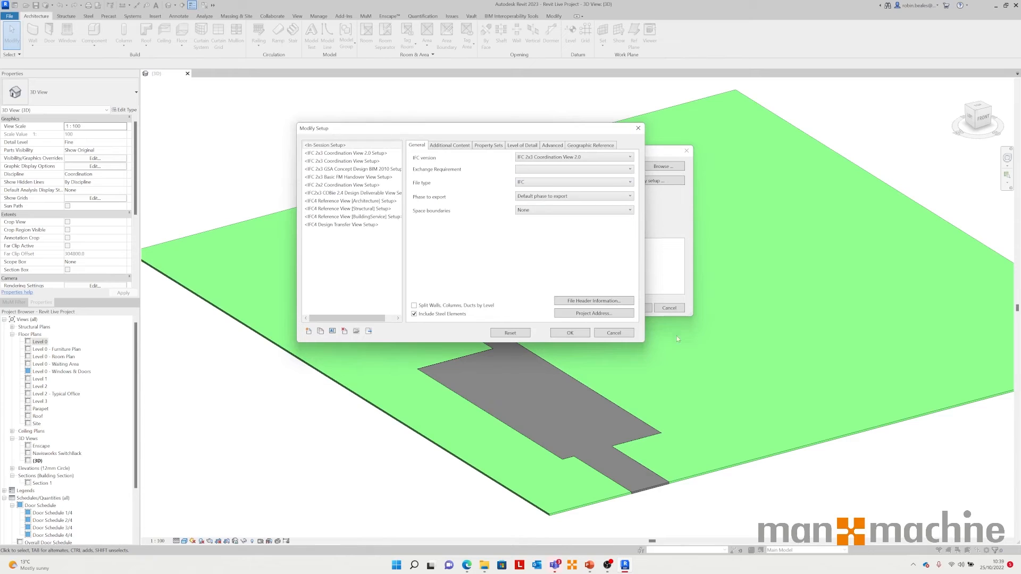
left_click(360, 154)
left_click(360, 161)
left_click(359, 169)
left_click(358, 177)
left_click(351, 185)
left_click(348, 193)
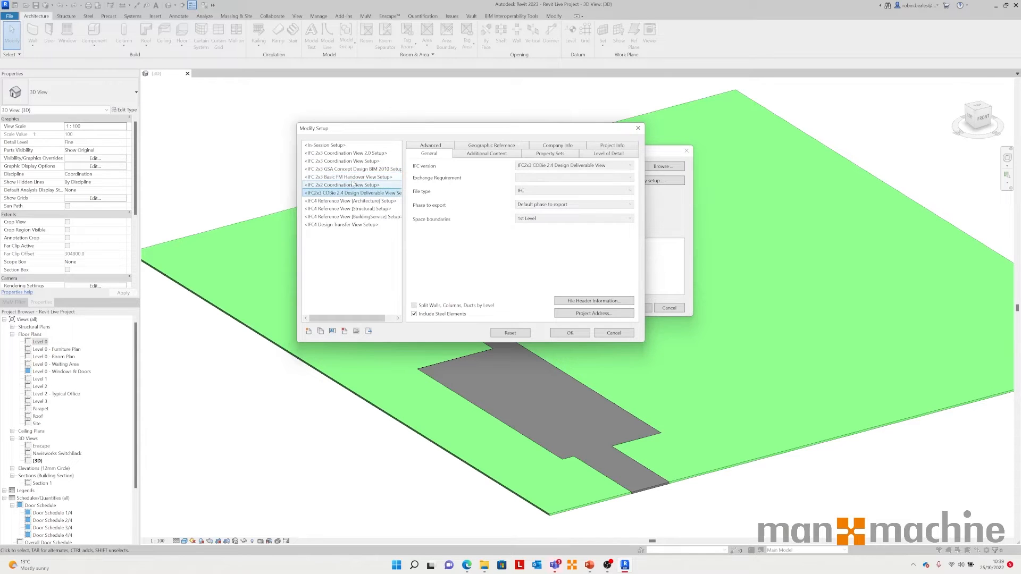
left_click(360, 154)
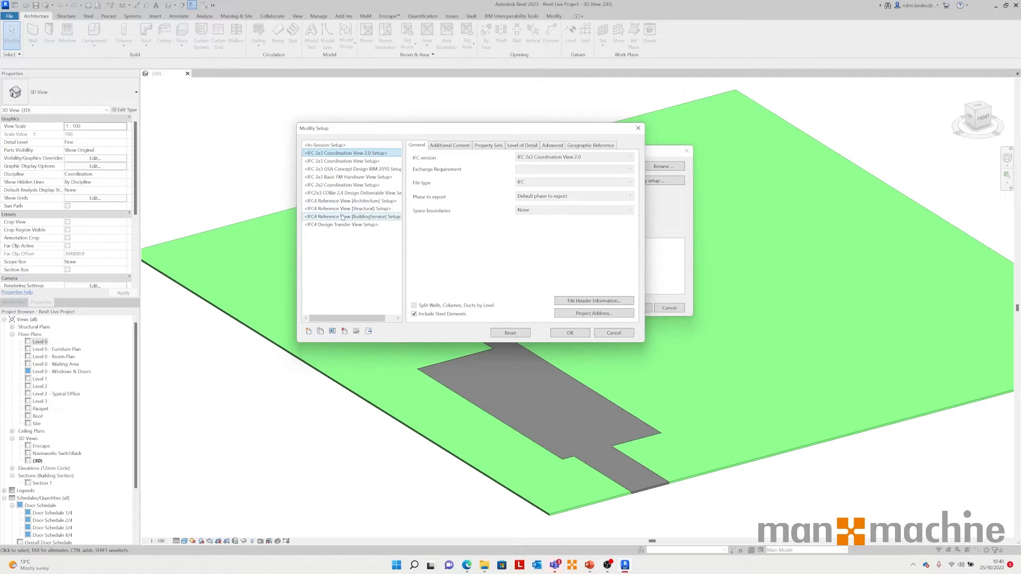
left_click(332, 194)
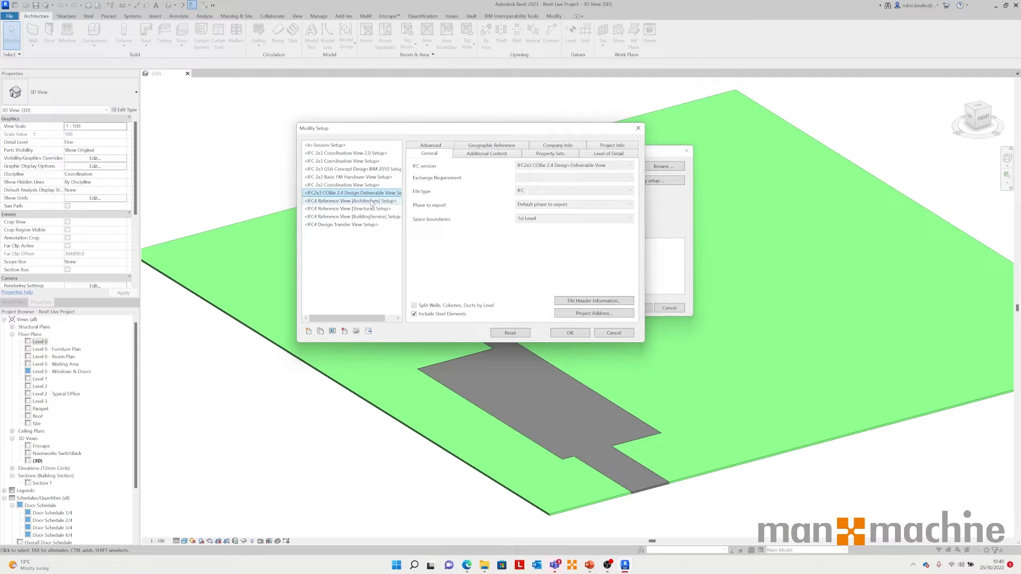
Step: Compare the general settings of each predefined setup and select the In-Session Setup
left_click(348, 153)
left_click(348, 161)
left_click(346, 169)
left_click(346, 177)
left_click(346, 185)
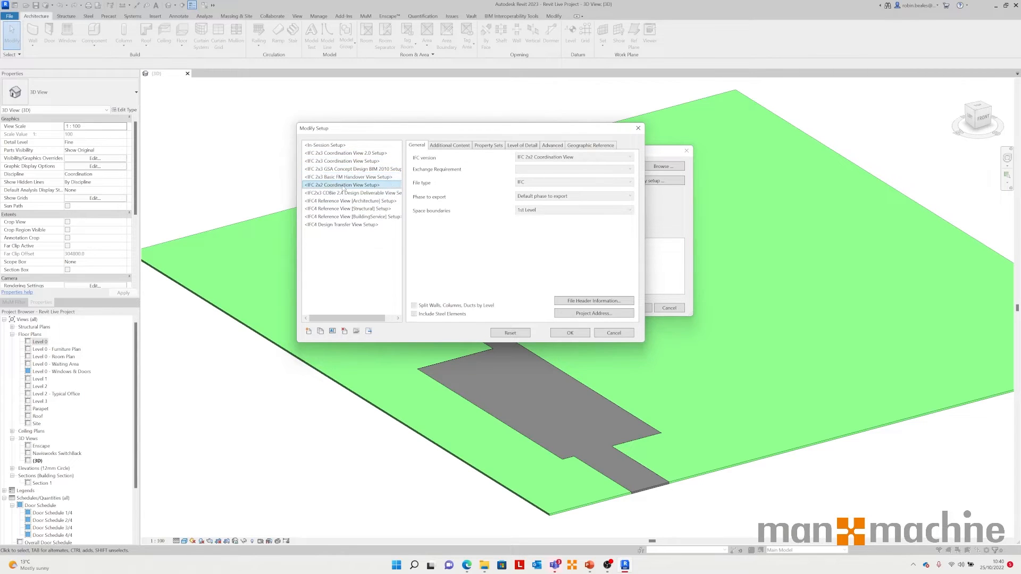
left_click(346, 153)
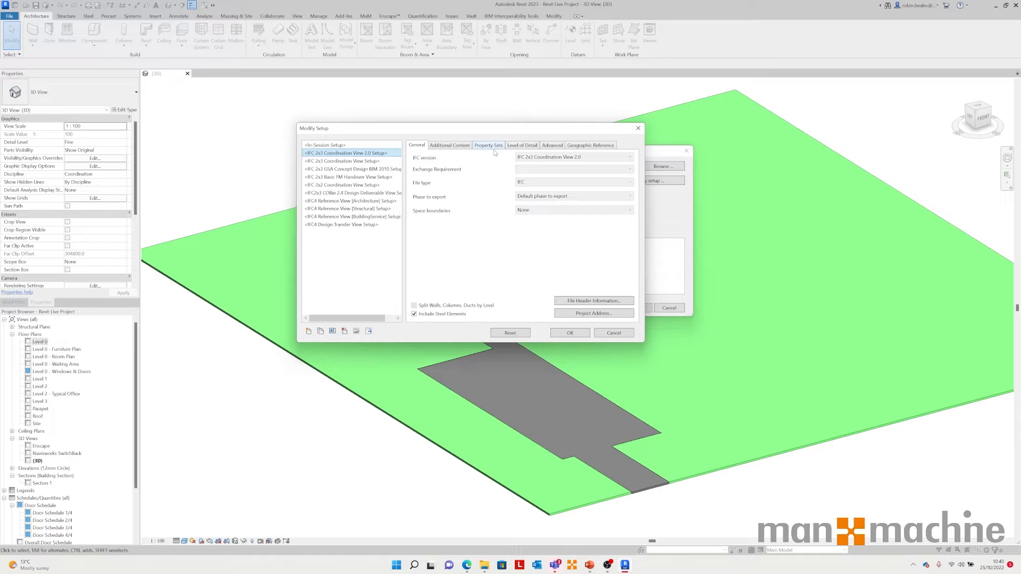
left_click(333, 146)
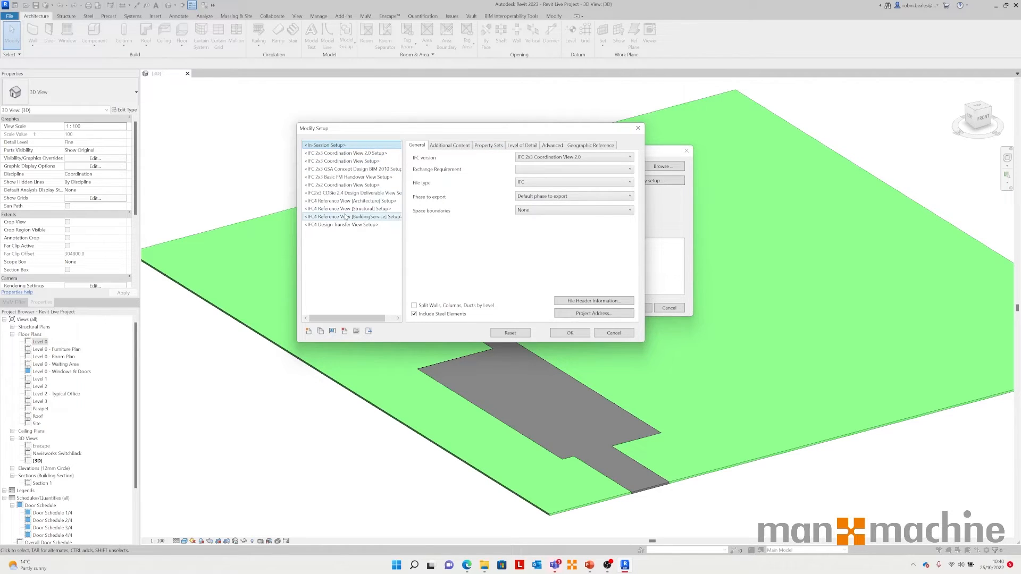
Step: Set the IFC version to IFC 2x3 Coordination View 2.0 and the phase to Default phase to export
left_click(550, 158)
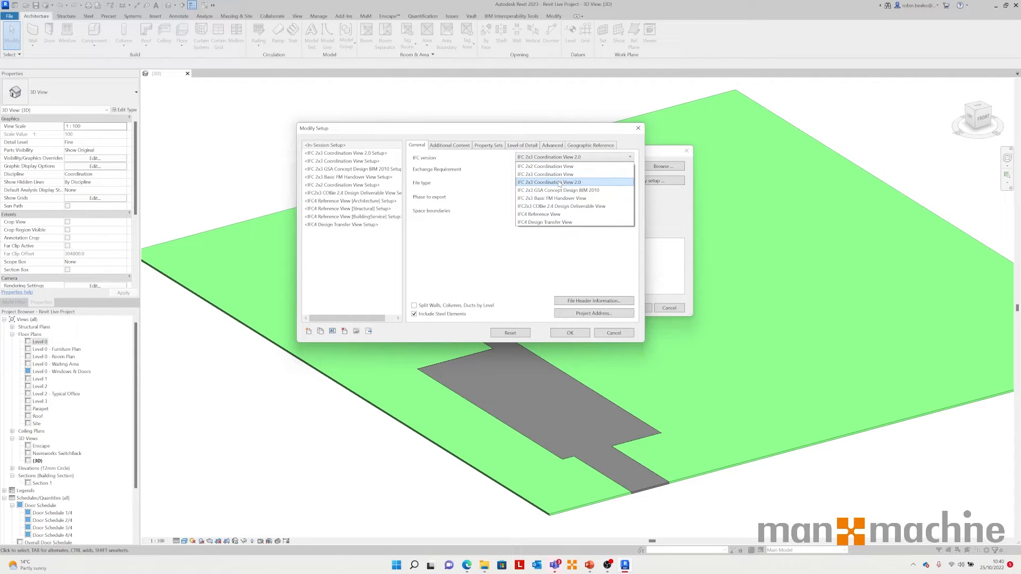
left_click(561, 183)
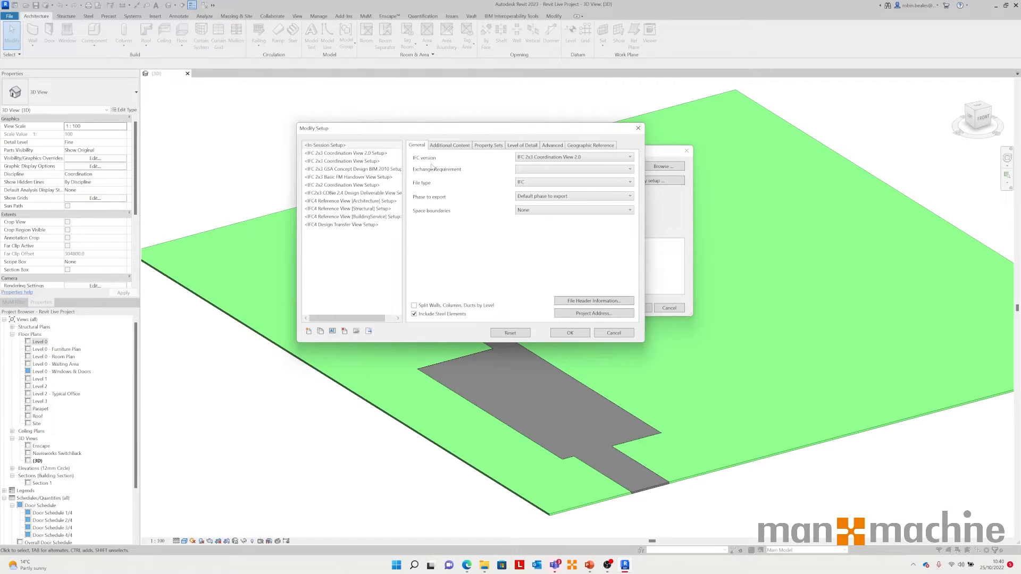
left_click(525, 196)
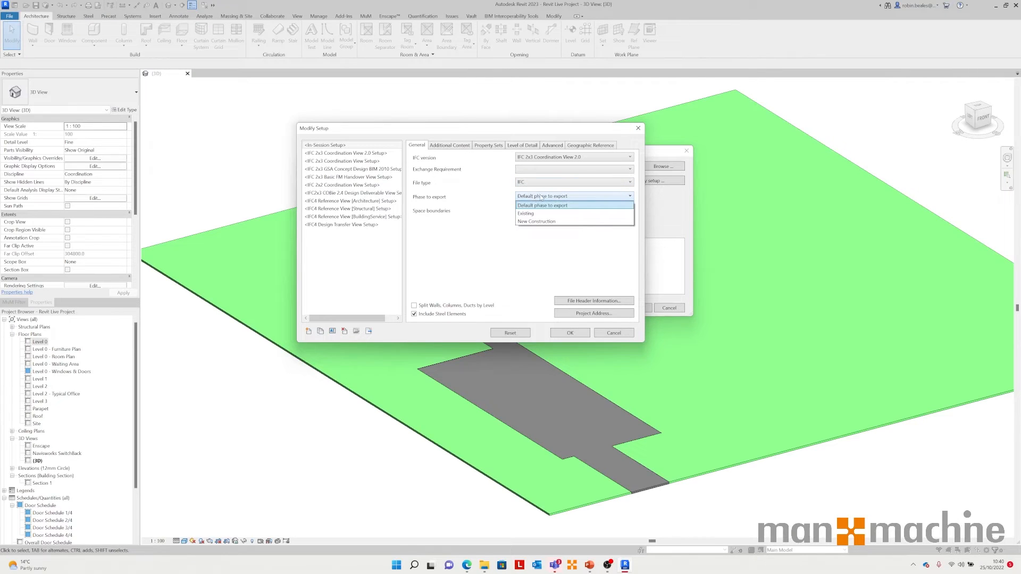
left_click(537, 201)
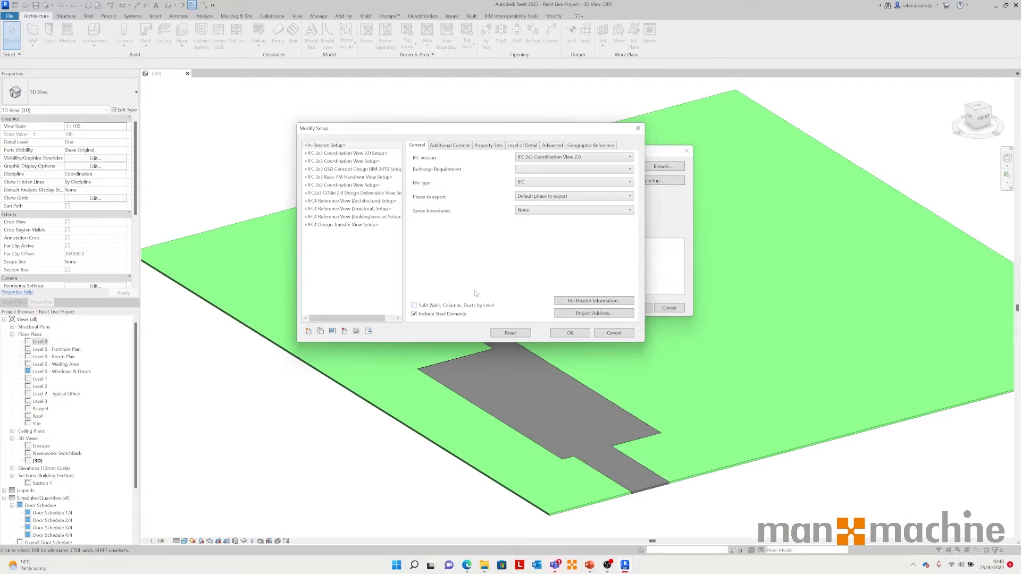
Step: Review the Additional Content and Property Sets options and switch to the IFC2x3 documentation in the browser
left_click(453, 147)
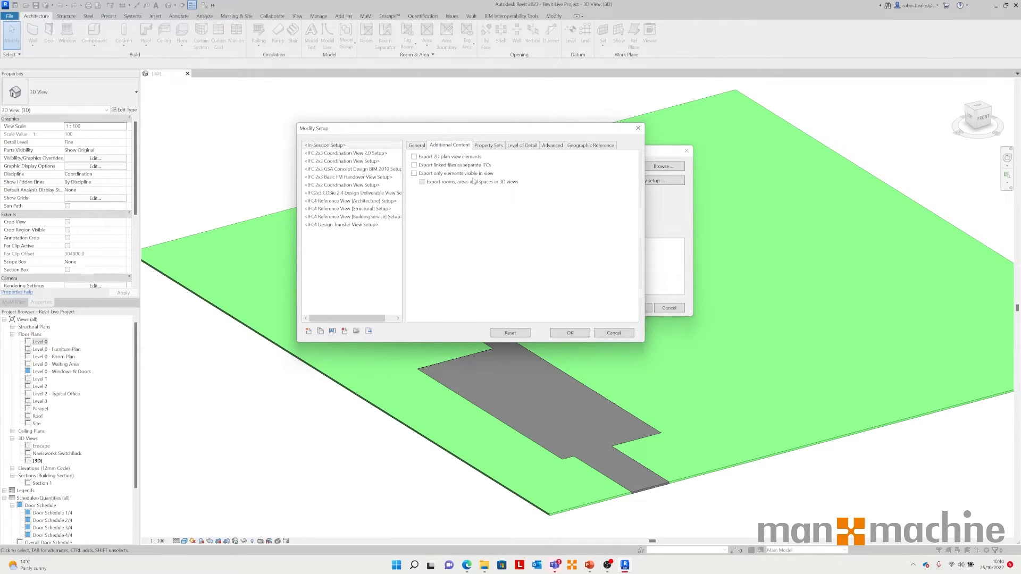
left_click(490, 146)
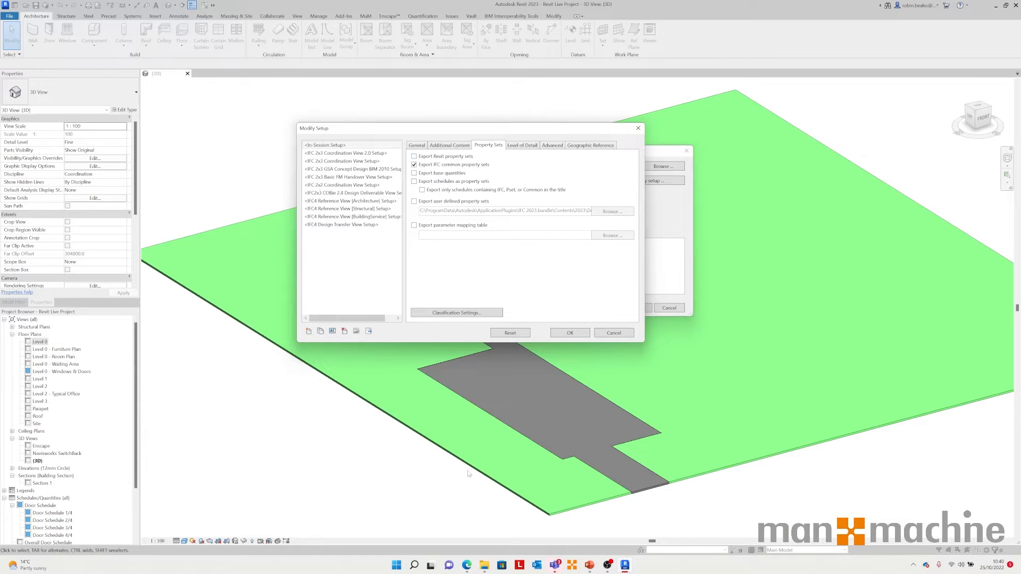
left_click(467, 564)
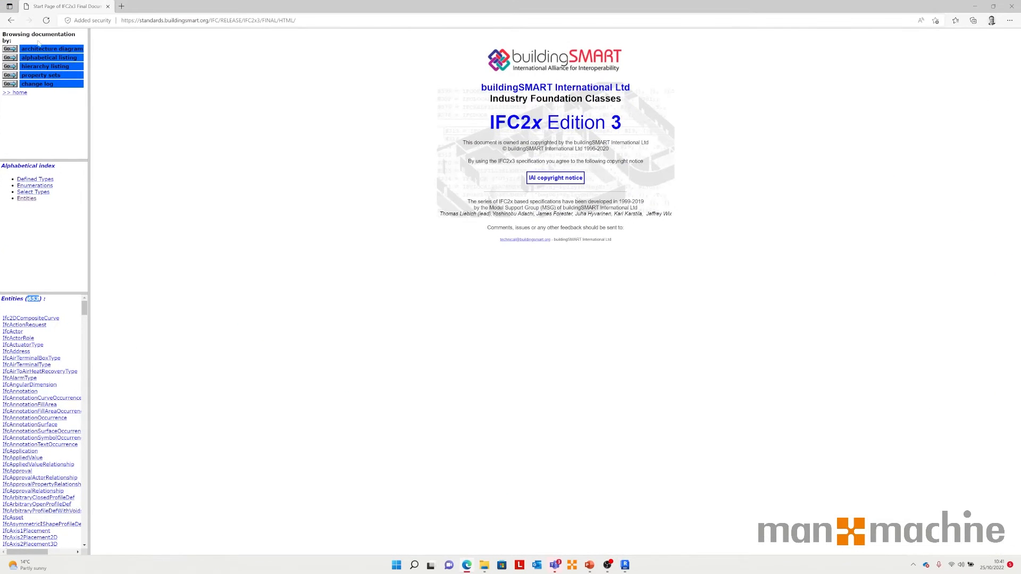
Step: Open the IfcDoor entity in the IFC2x3 documentation and its Pset_DoorCommon property set
scroll(17, 370, "down", 3)
scroll(16, 370, "down", 15)
scroll(39, 467, "down", 20)
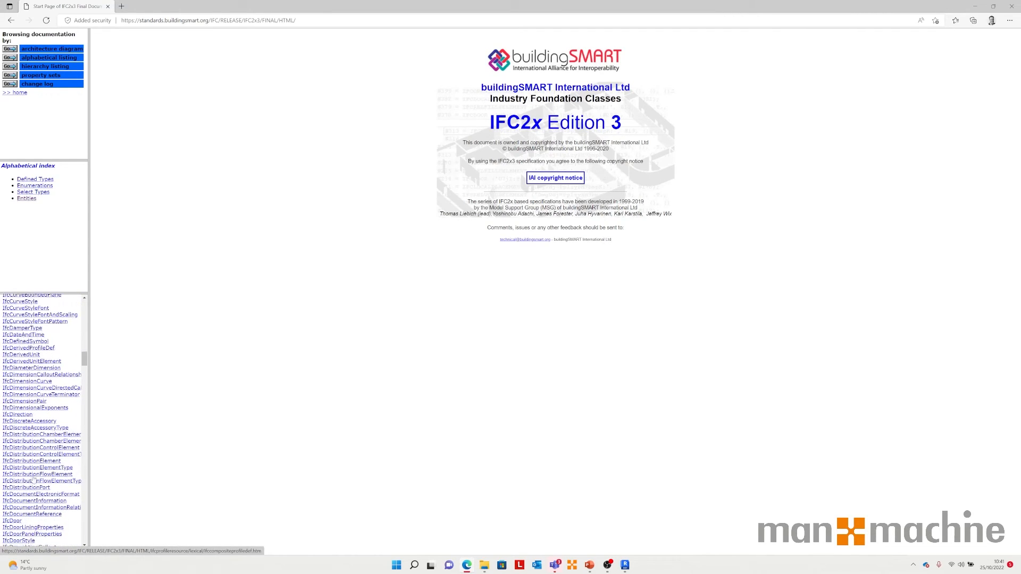
scroll(33, 479, "up", 1)
left_click(12, 527)
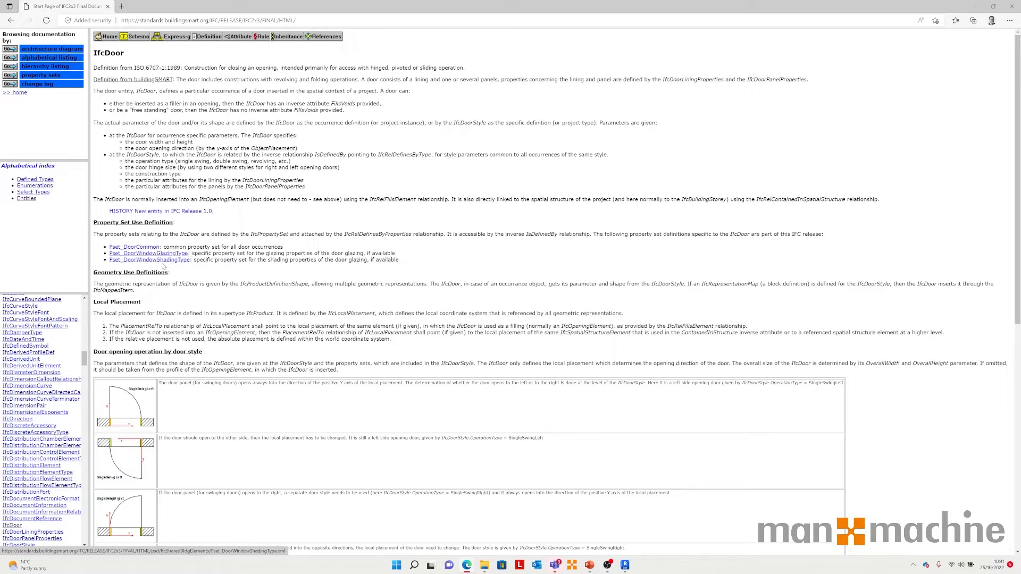
left_click(142, 247)
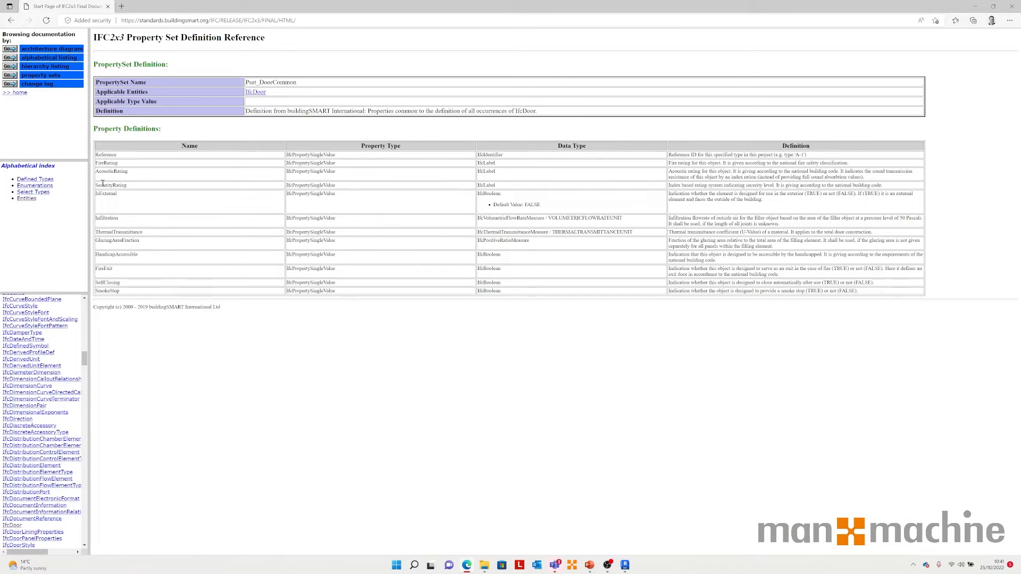
Step: Return to the IFC export setup and review the property set export options
left_click(975, 6)
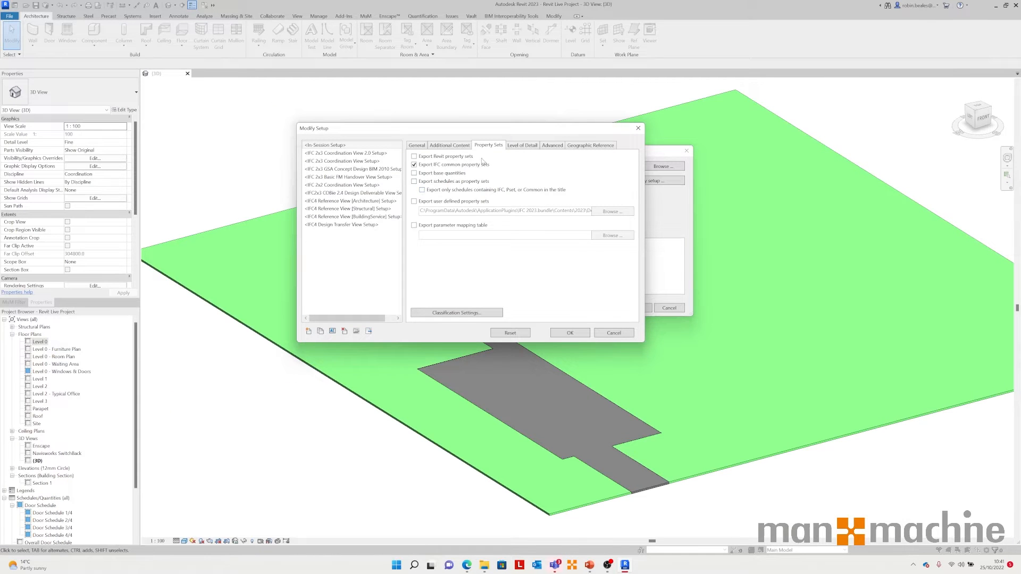
left_click(419, 158)
left_click(460, 191)
left_click(441, 190)
Step: Set the level of detail for element geometry to Low
left_click(535, 148)
left_click(592, 159)
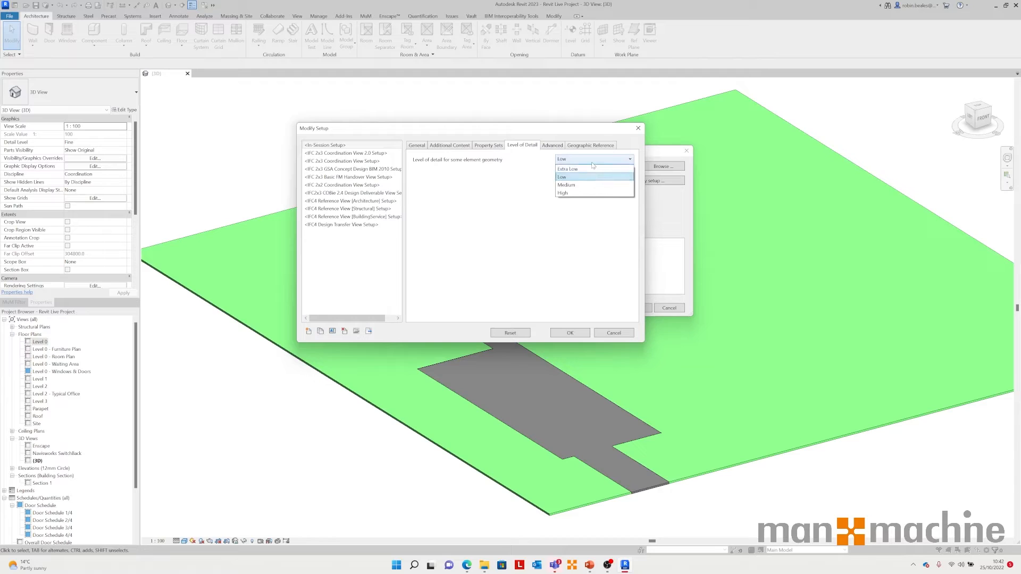
left_click(588, 177)
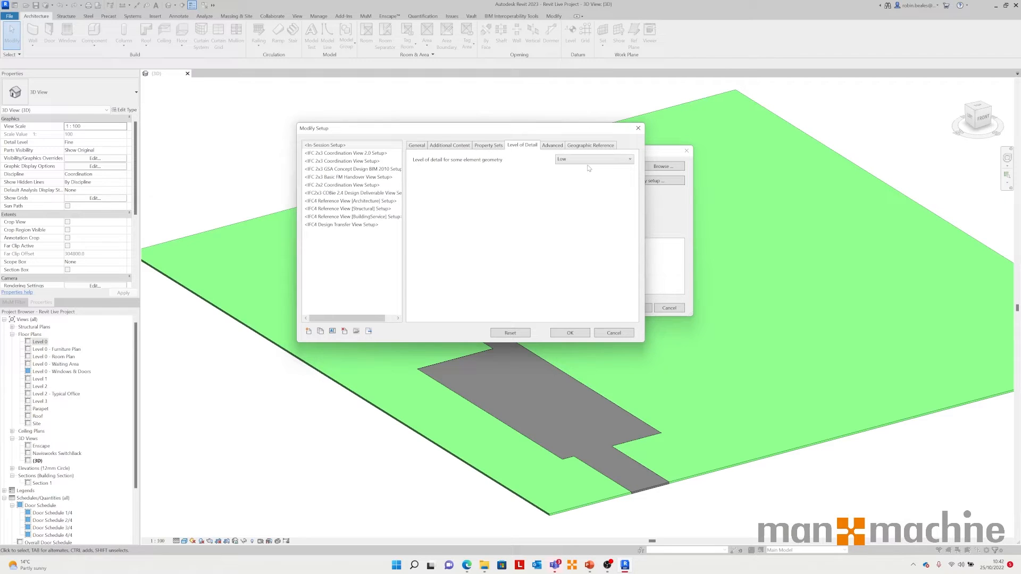
Step: Review the Advanced, Geographic Reference and Additional Content settings, then cancel the setup dialog
left_click(551, 147)
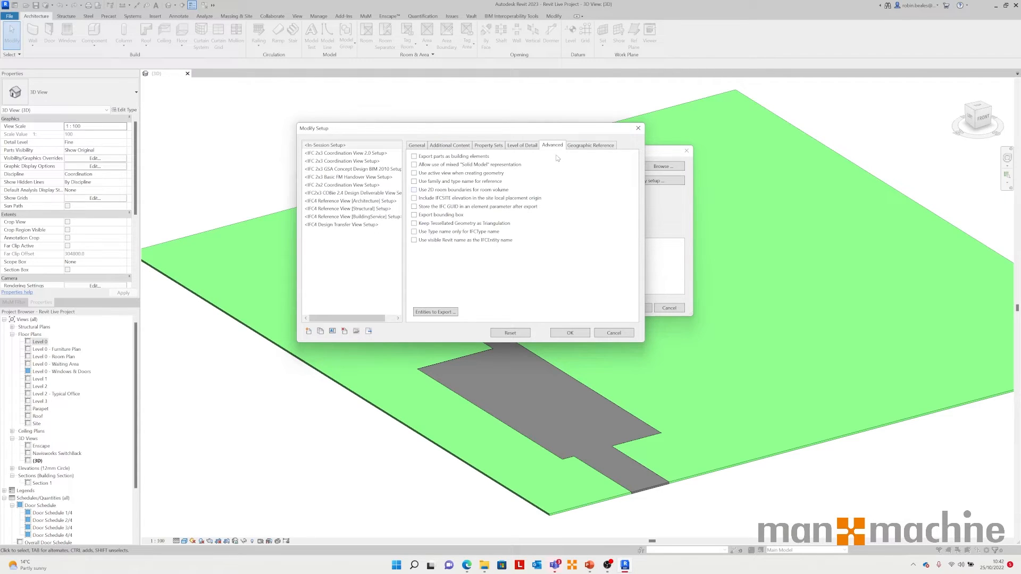
left_click(589, 145)
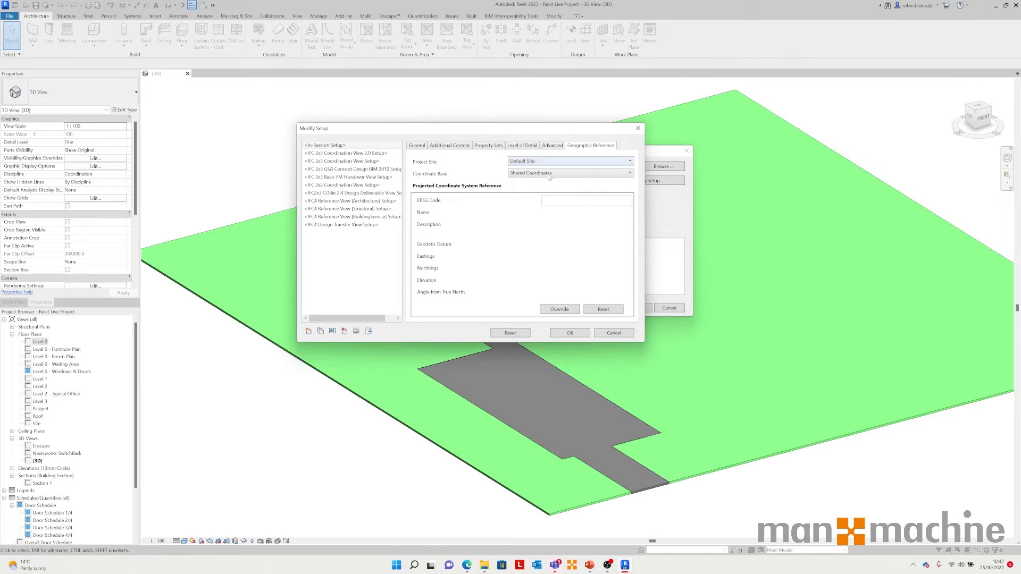
left_click(451, 147)
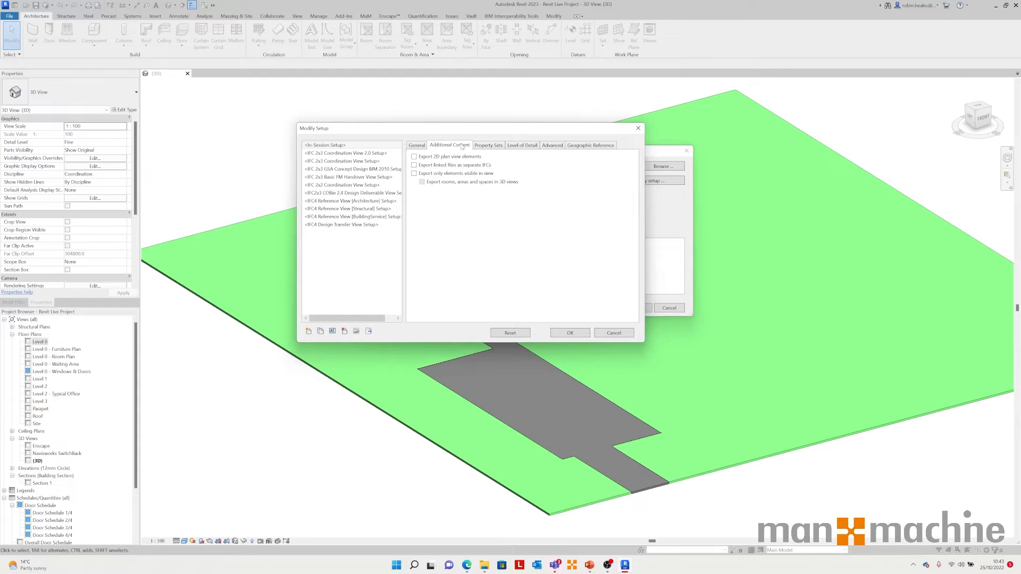
left_click(415, 174)
left_click(556, 145)
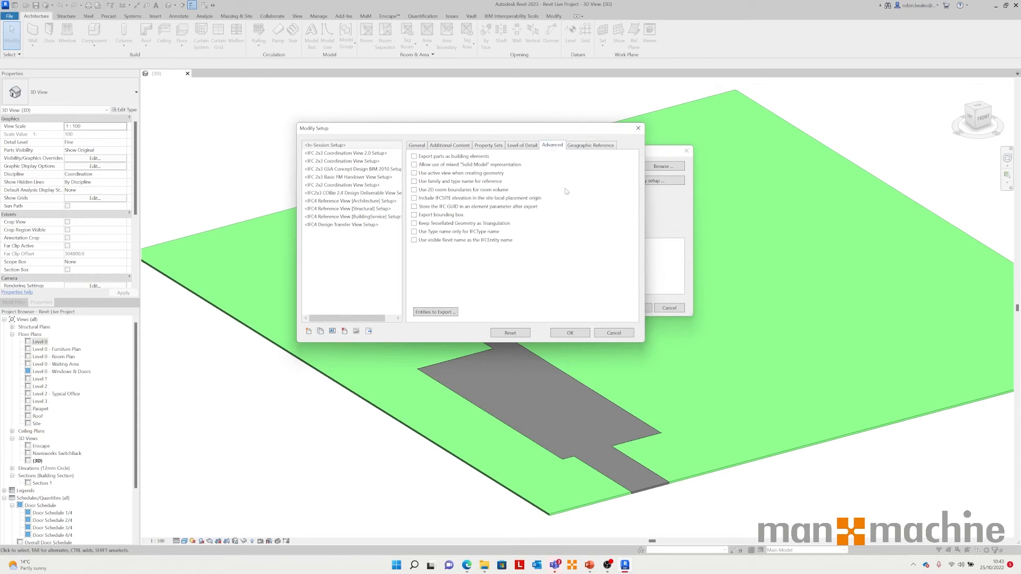
left_click(614, 333)
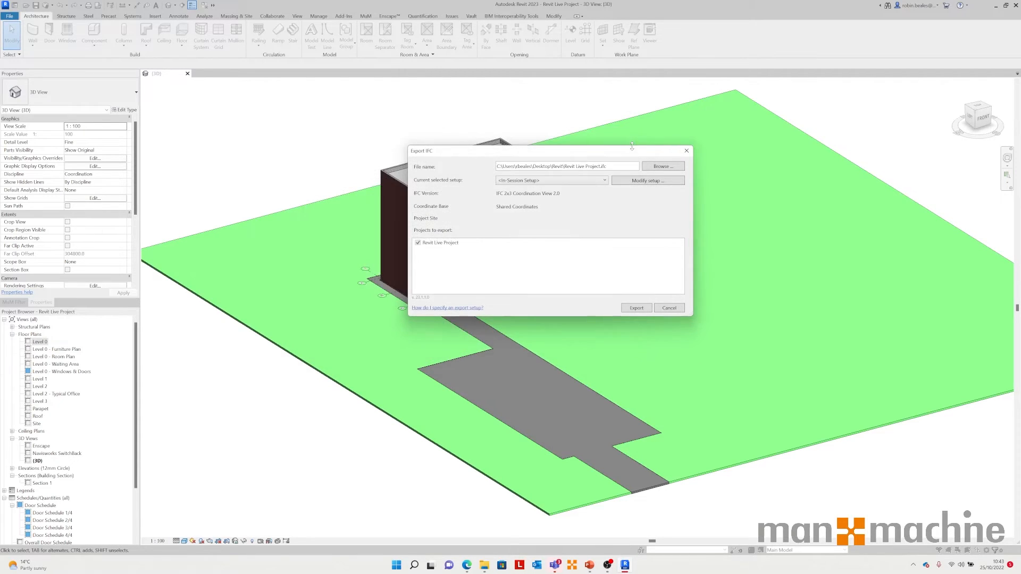
Step: Export the project to IFC using the In-Session Setup
left_click(579, 182)
left_click(526, 194)
left_click(637, 306)
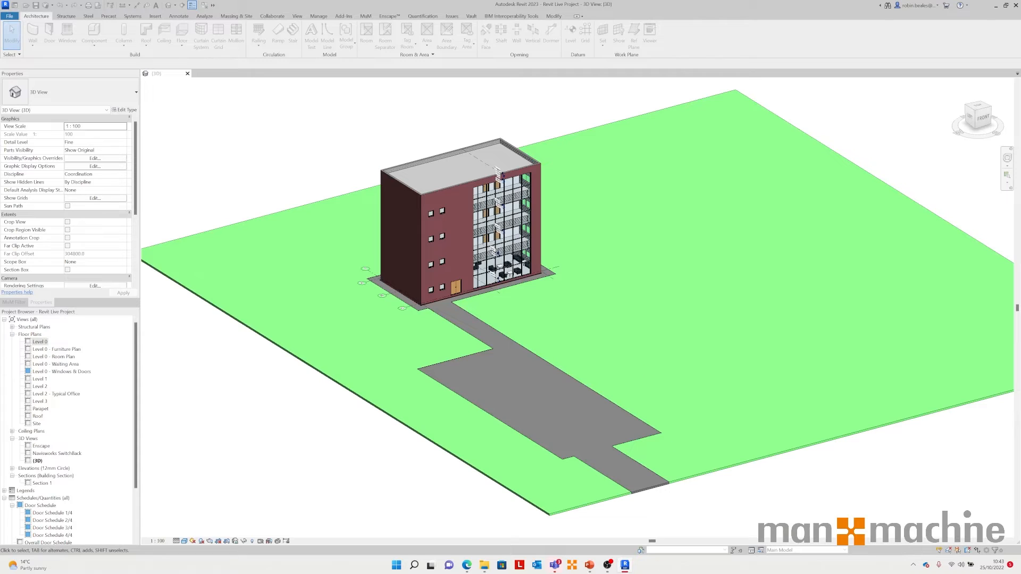
left_click(414, 565)
type("manage")
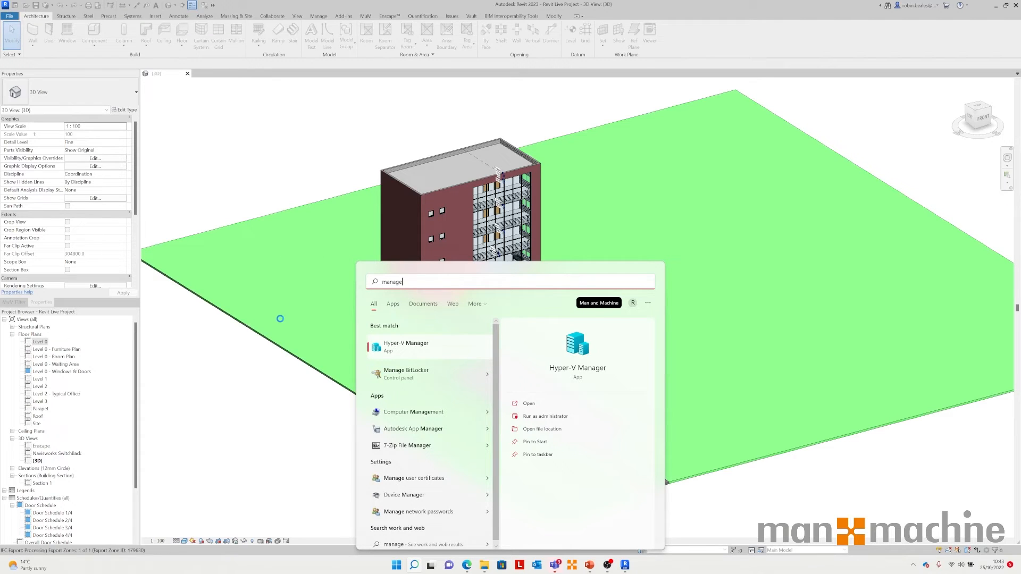
key("BackSpace")
key("BackSpace")
key("BackSpace")
key("BackSpace")
key("BackSpace")
key("BackSpace")
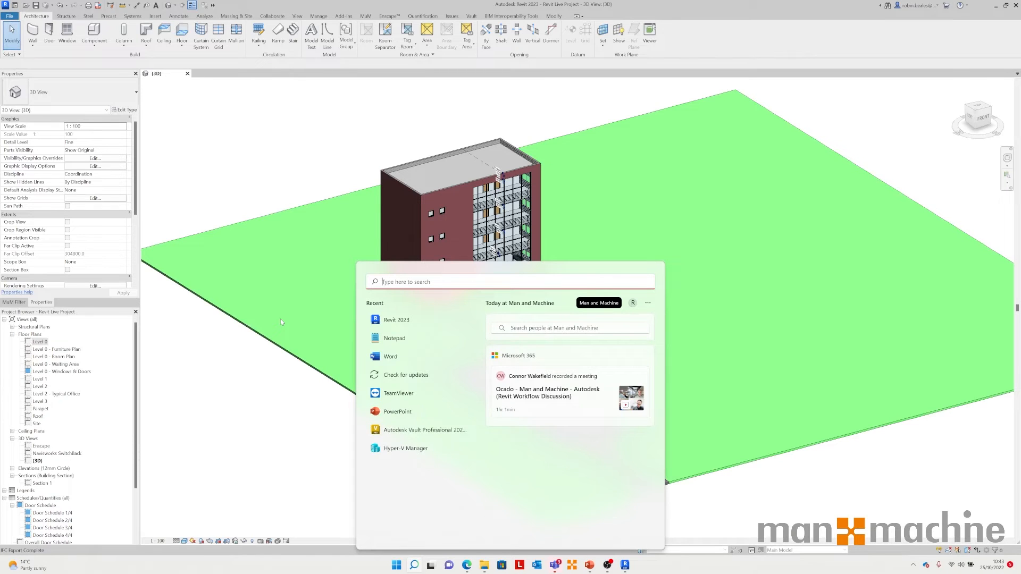
type("naviswork")
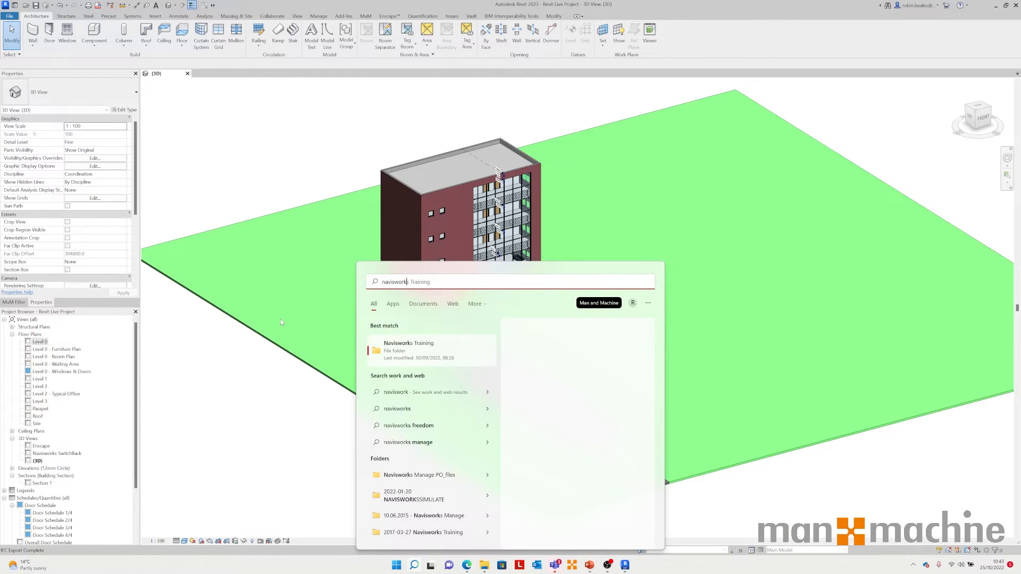
left_click(281, 319)
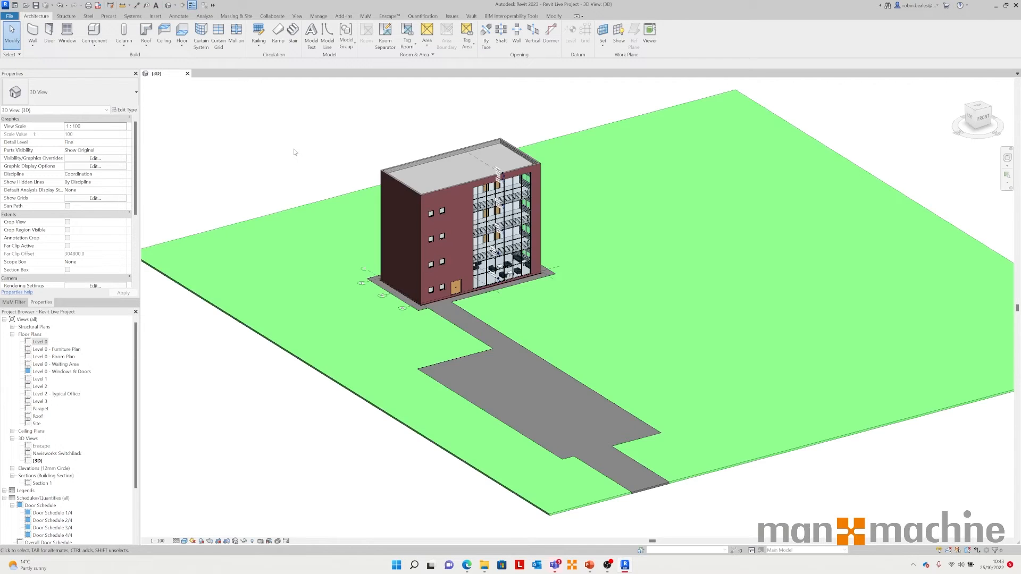
Step: Locate the exported Revit Live Project IFC file in the Desktop Revit folder
key("super+e")
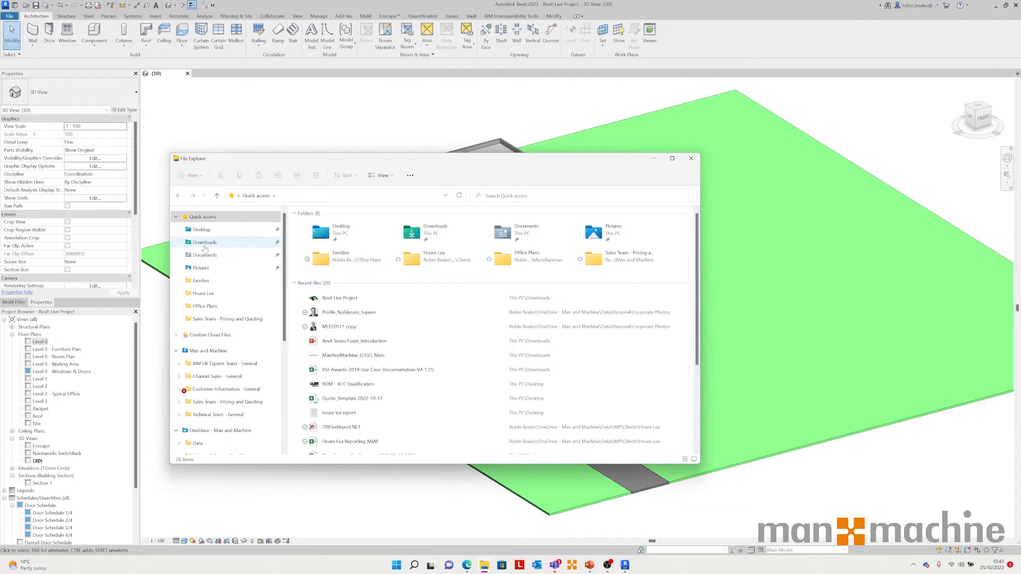
left_click(200, 230)
left_click(313, 238)
double_click(313, 239)
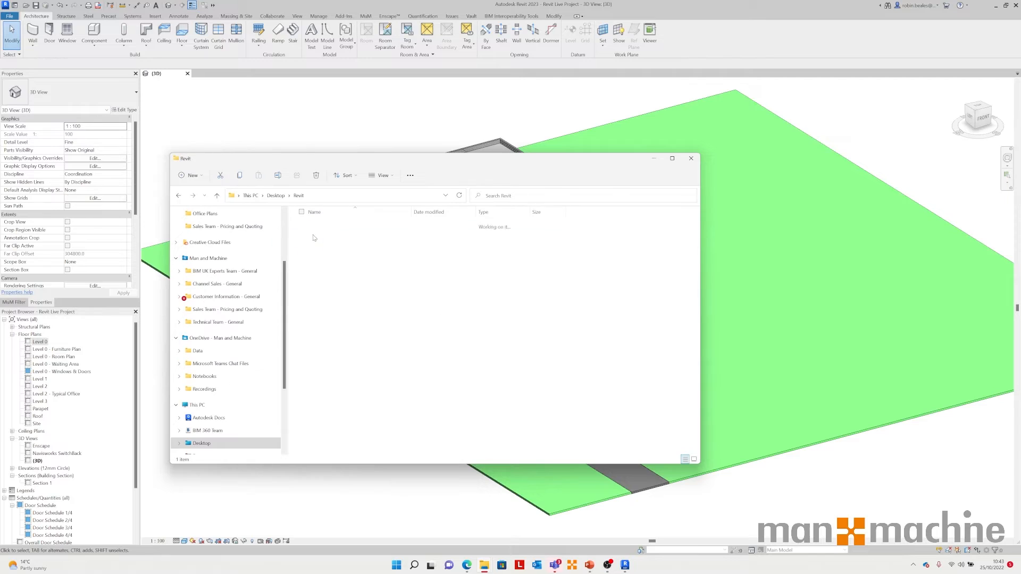
left_click(343, 227)
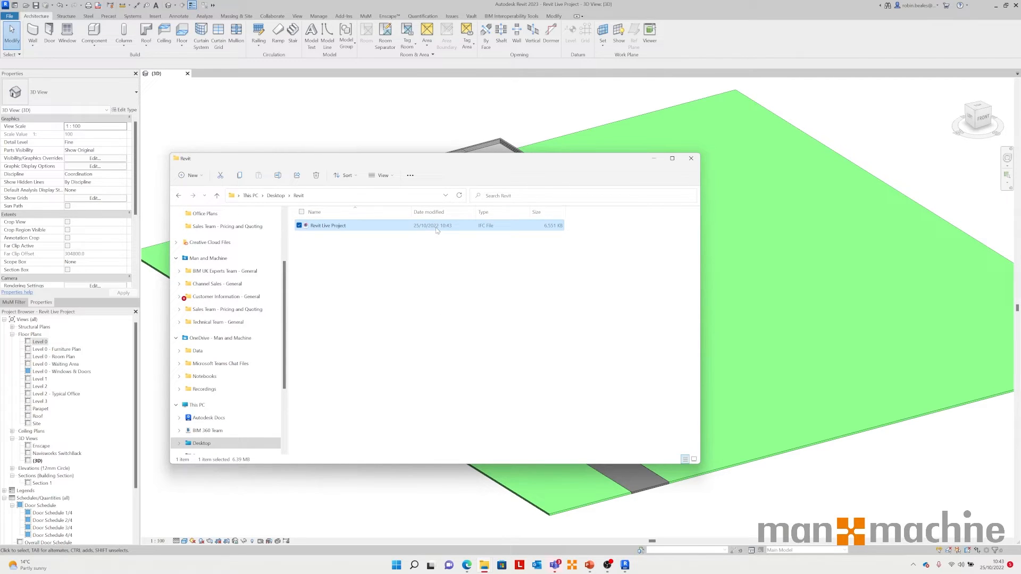
left_click(306, 113)
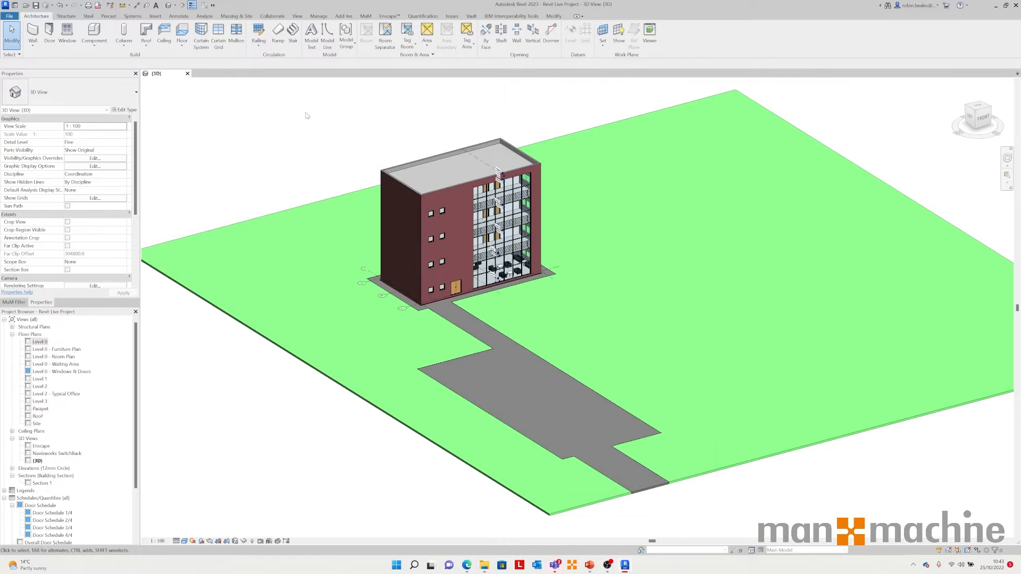
Step: Close the project without saving and start a new project from the Construction Template
left_click(187, 73)
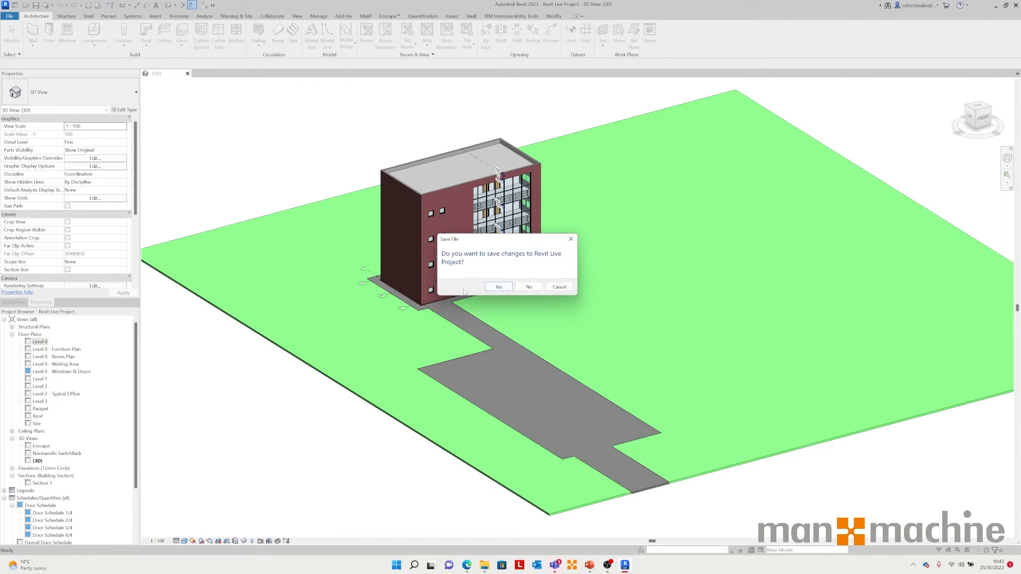
left_click(539, 288)
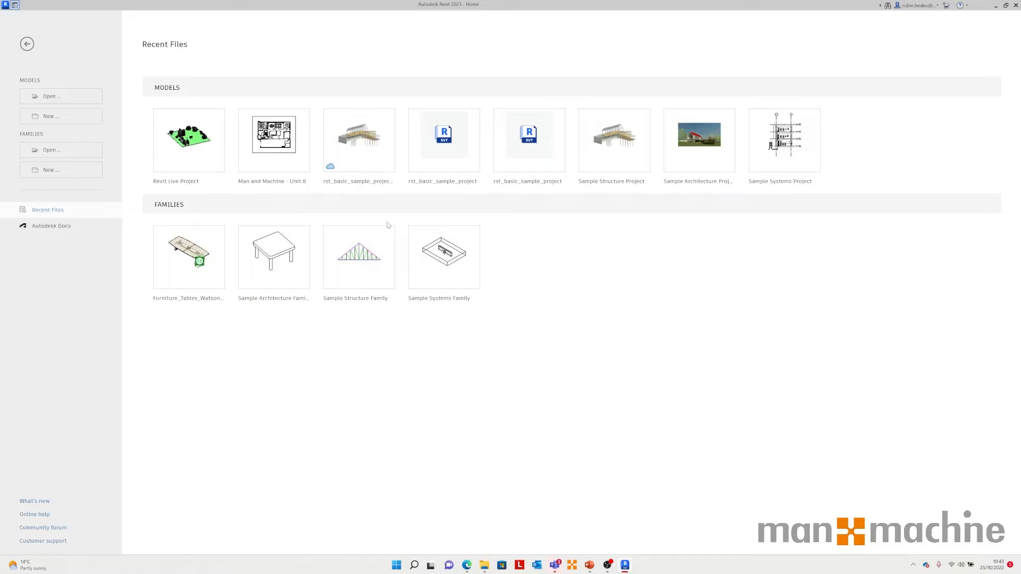
left_click(43, 118)
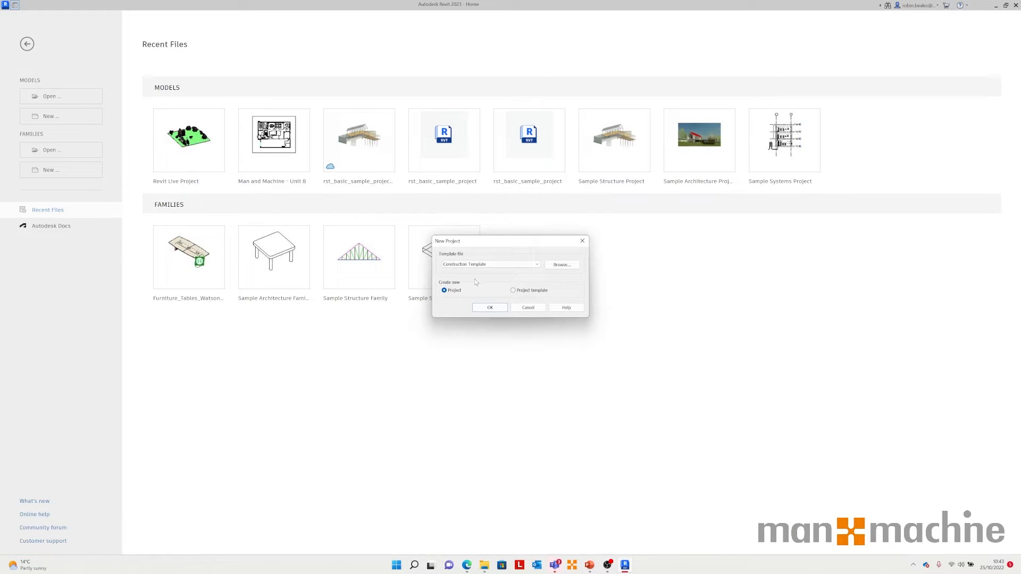
left_click(491, 308)
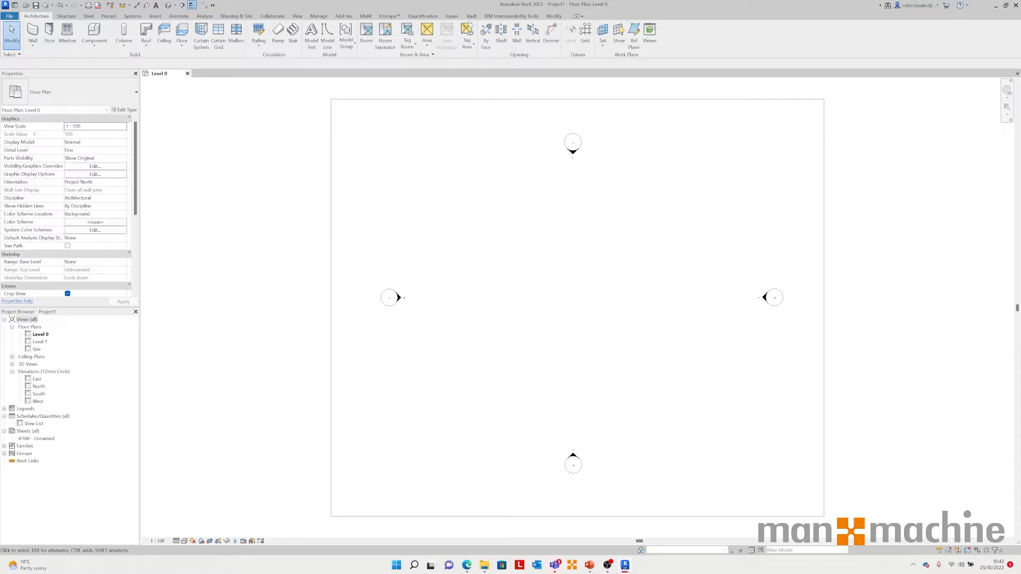
Step: Link the exported Revit Live Project IFC file from the Desktop Revit folder into the new project
left_click(296, 16)
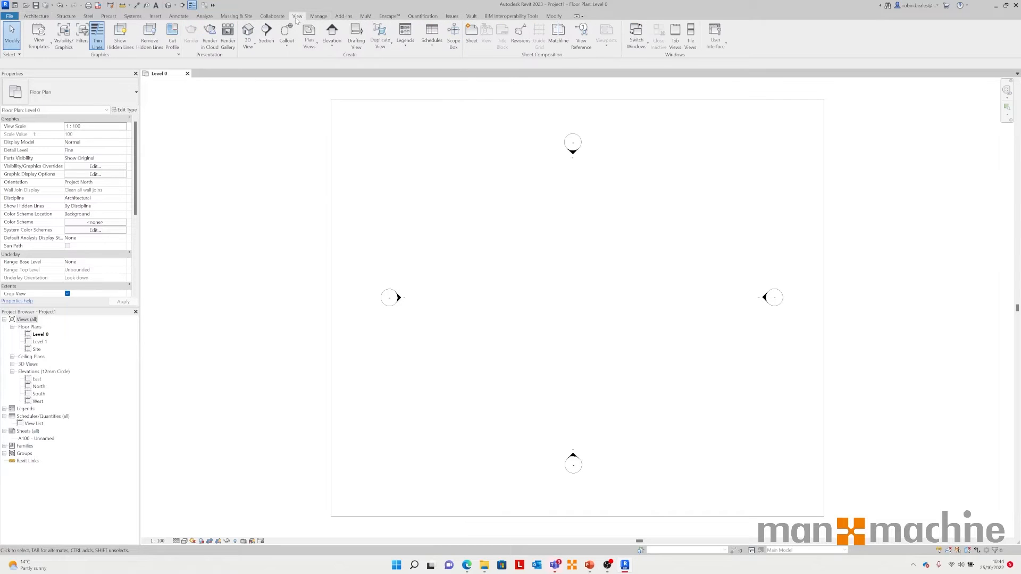
left_click(155, 16)
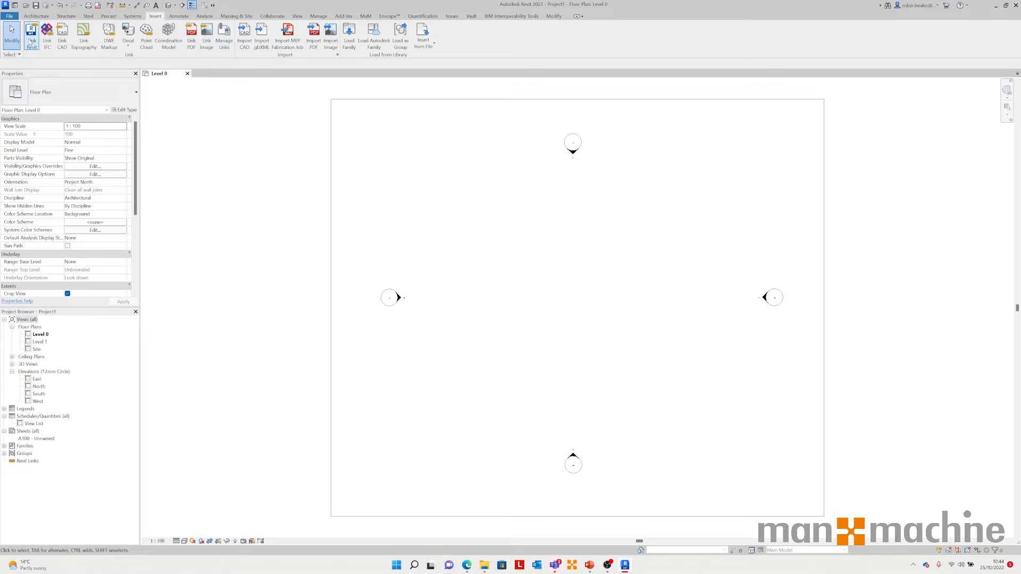
left_click(47, 38)
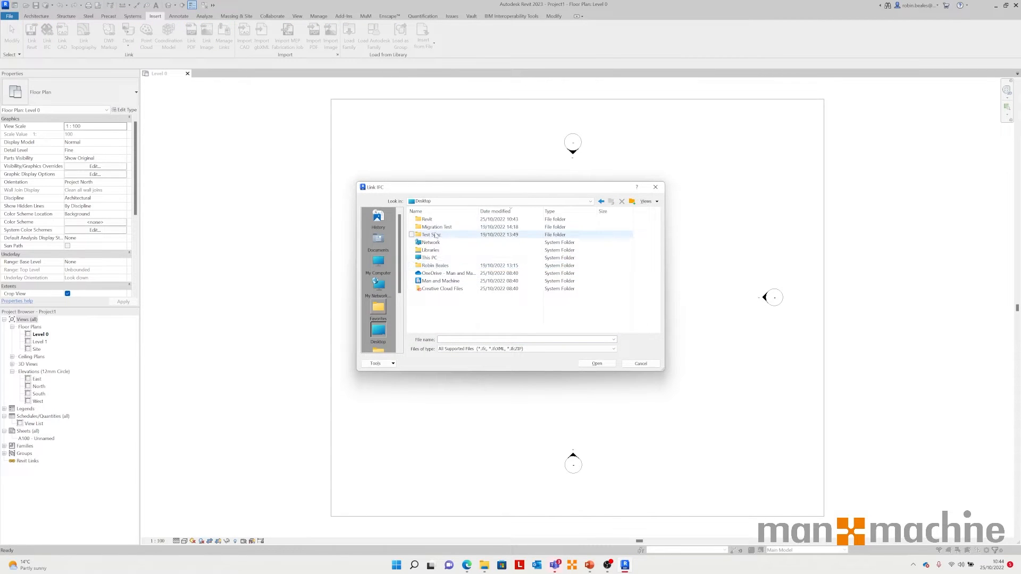
left_click(431, 211)
left_click(431, 211)
left_click(430, 220)
double_click(429, 220)
double_click(433, 219)
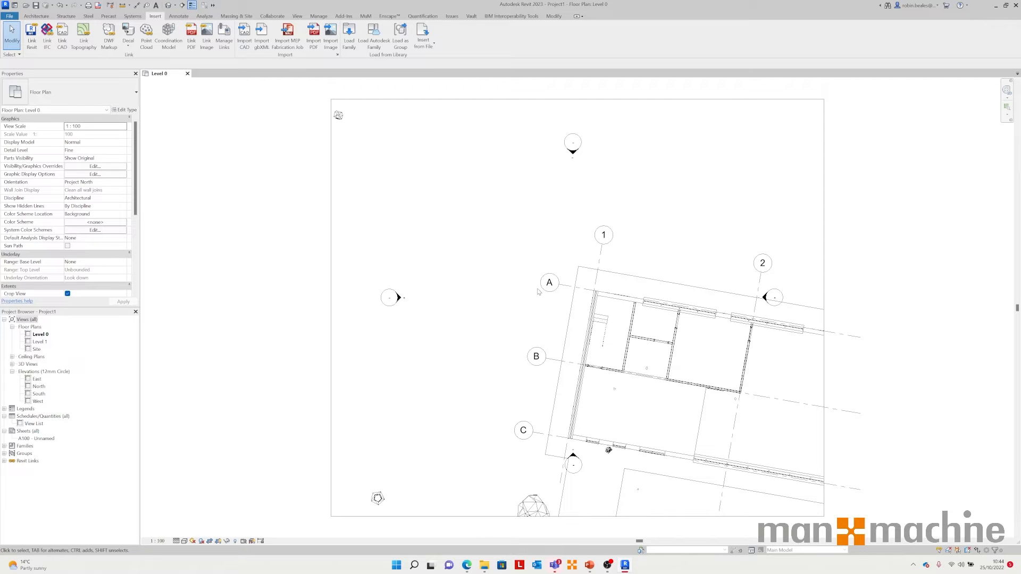
Step: Open the default 3D view to inspect the linked IFC model
left_click(169, 6)
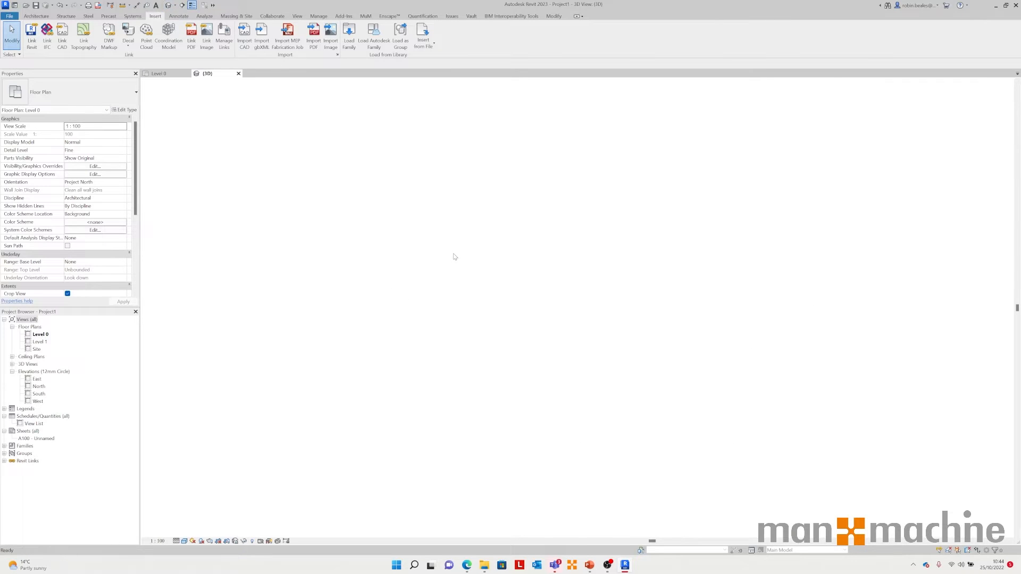
middle_click_drag(358, 426, 717, 440, "shift")
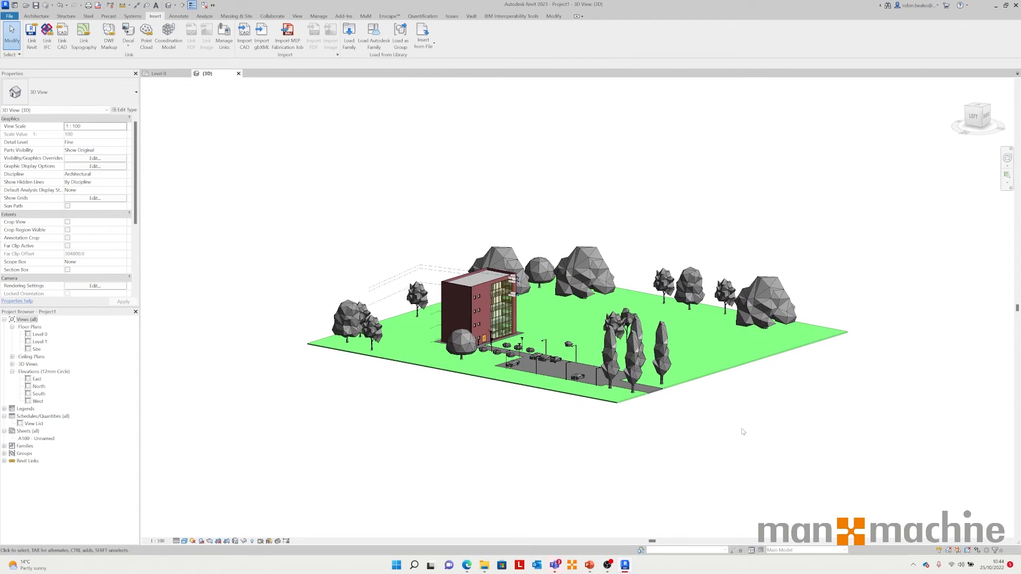
Step: Close the new project without saving and reopen Revit Live Project
left_click(238, 74)
left_click(187, 73)
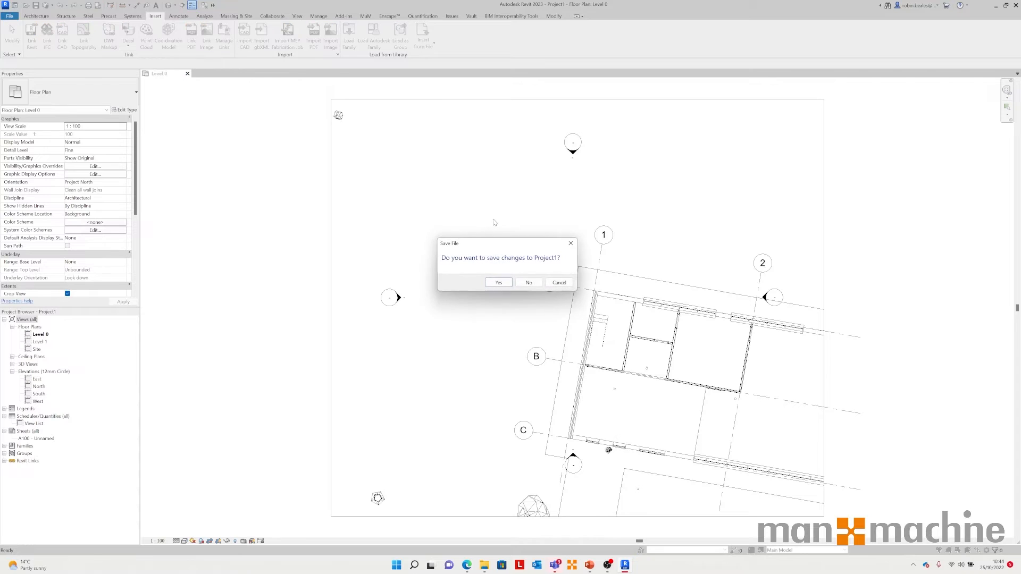
left_click(530, 282)
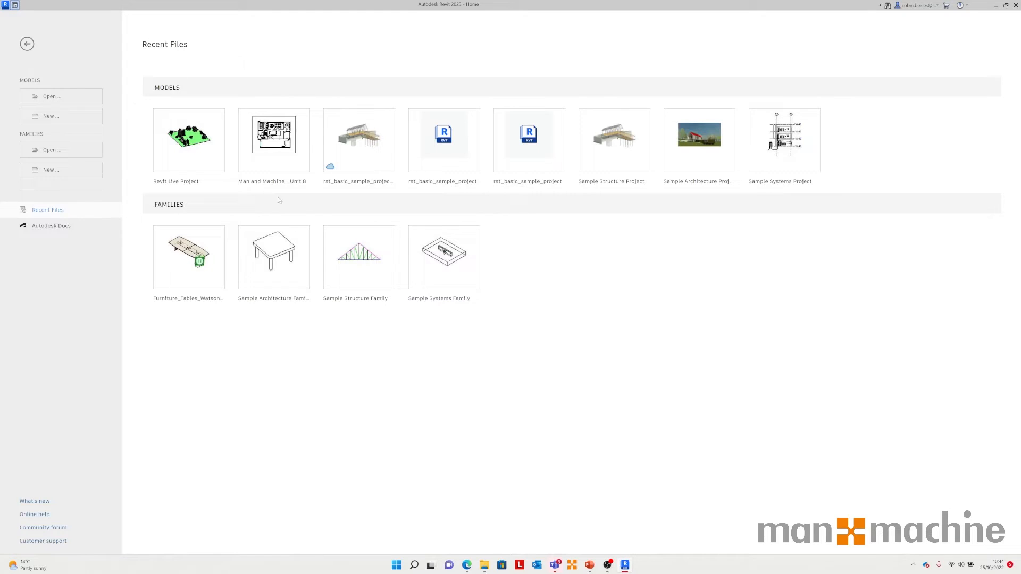
left_click(178, 146)
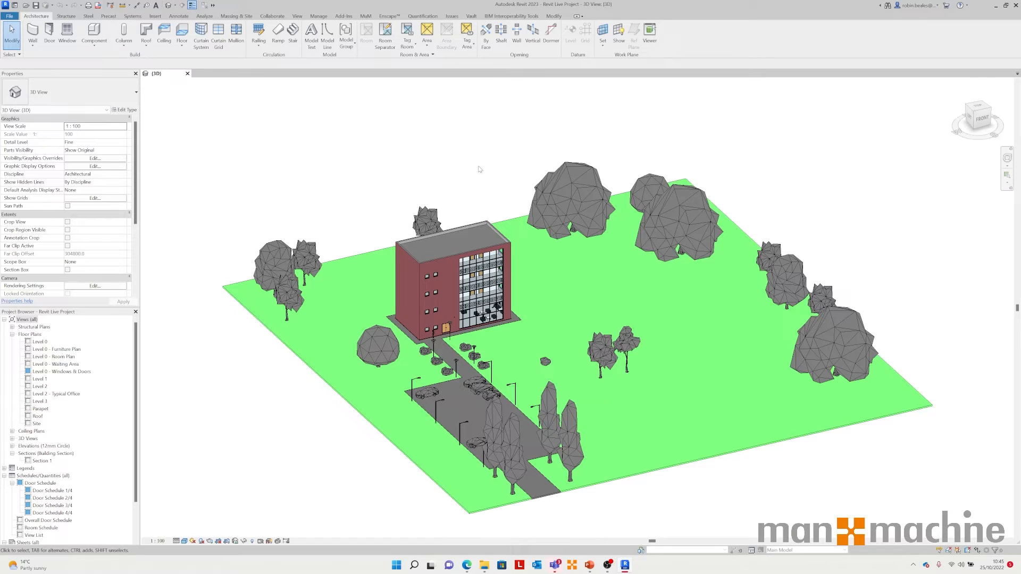
Step: Open the Level 0 floor plan, zoom into the building and select the single door beside grid B
left_click(505, 16)
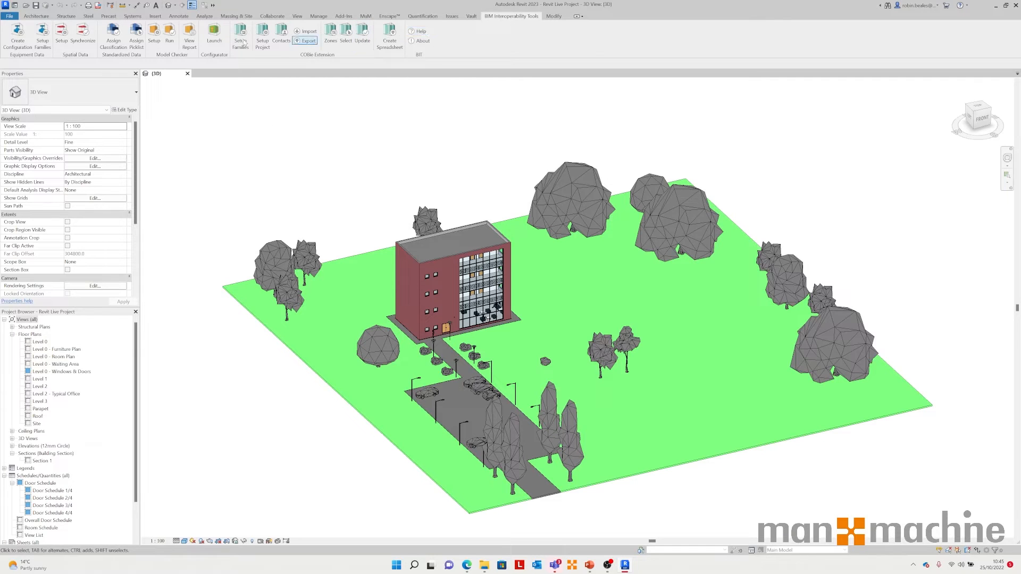
left_click(38, 342)
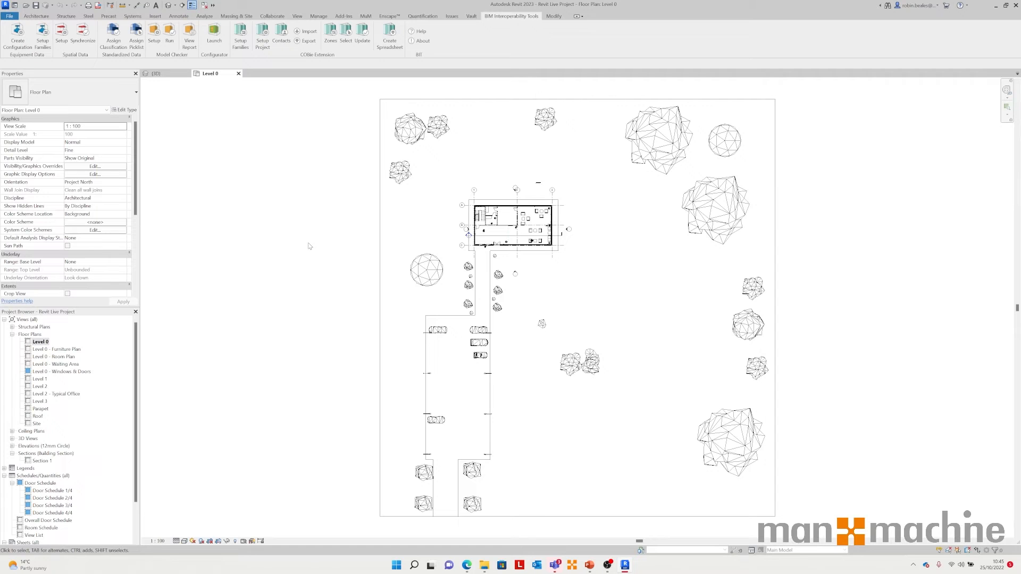
scroll(498, 217, "up", 10)
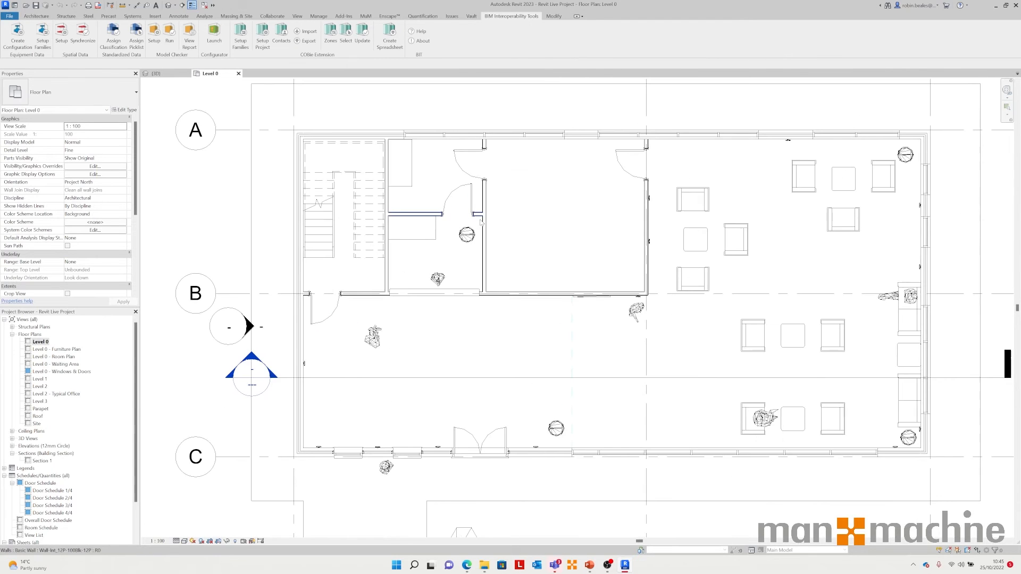
middle_click_drag(272, 283, 284, 337)
middle_click_drag(497, 318, 452, 314)
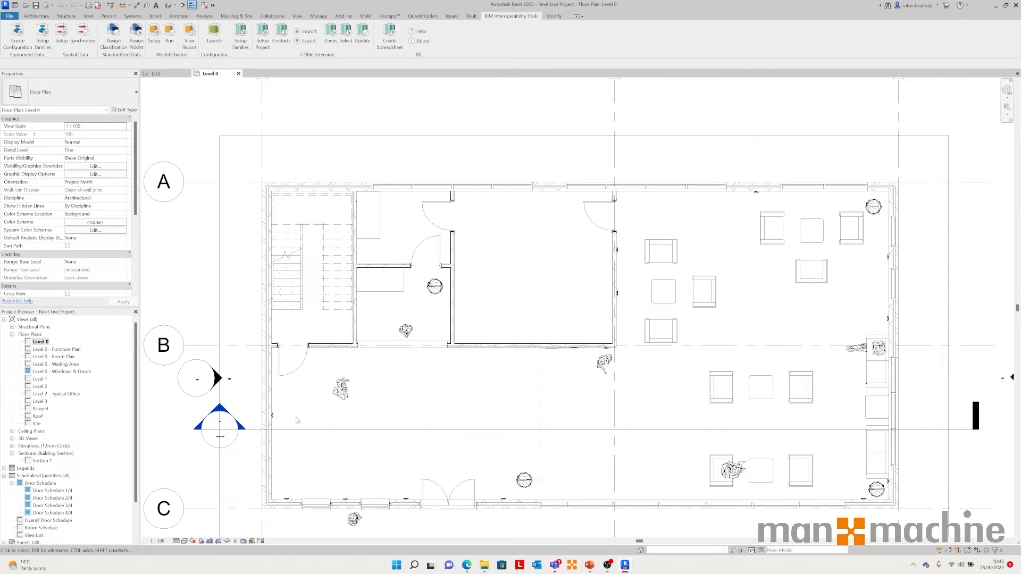
left_click(299, 369)
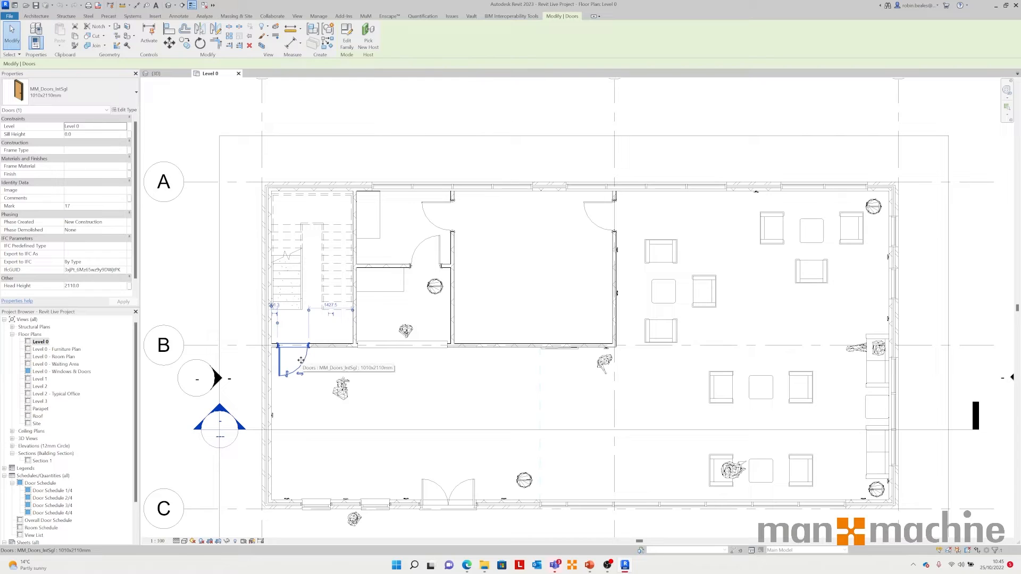
Step: Open Assign Classification from the BIM Interoperability Tools and load the Uniclass 2015 database
left_click(509, 17)
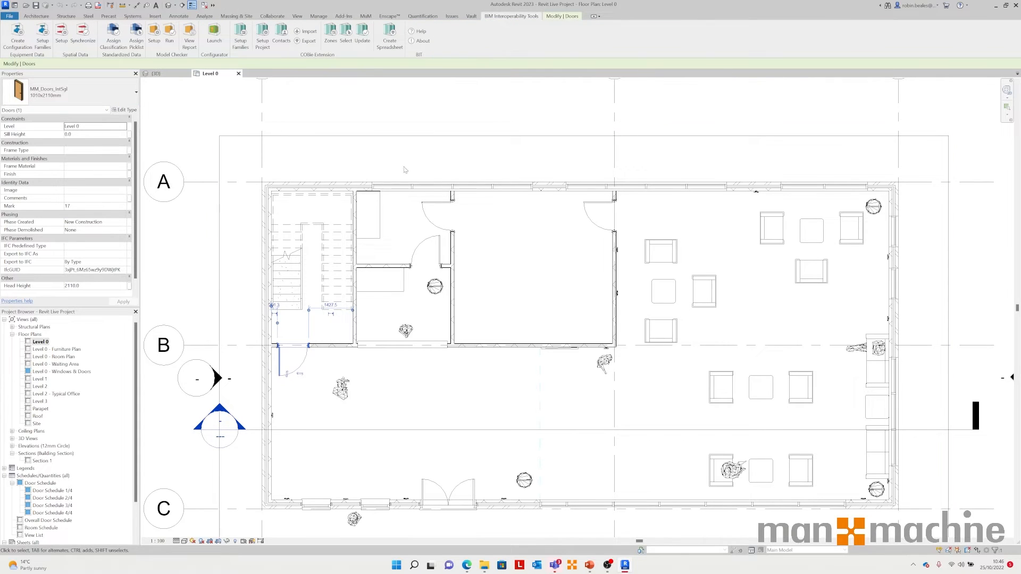
left_click(114, 40)
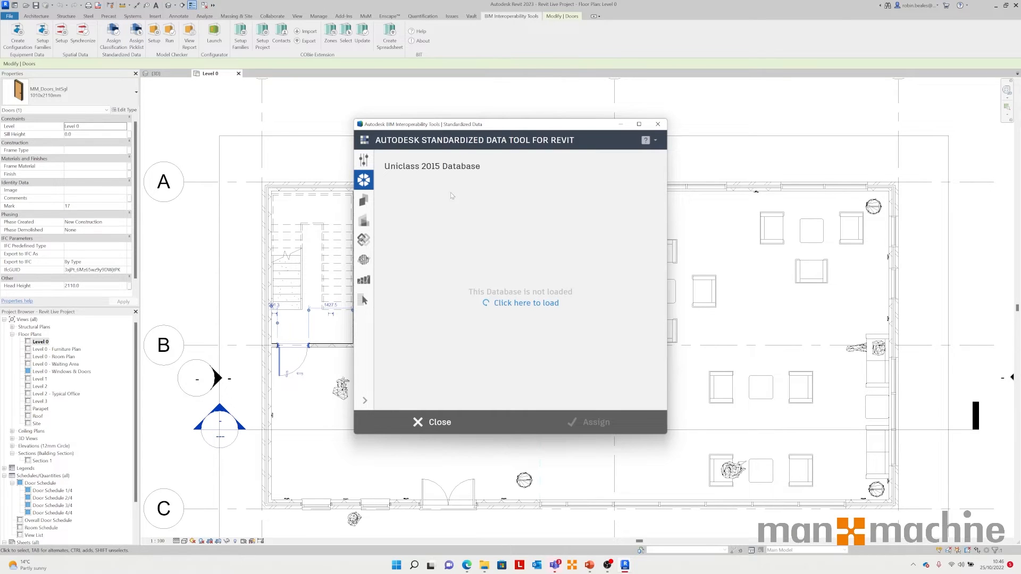
left_click(524, 309)
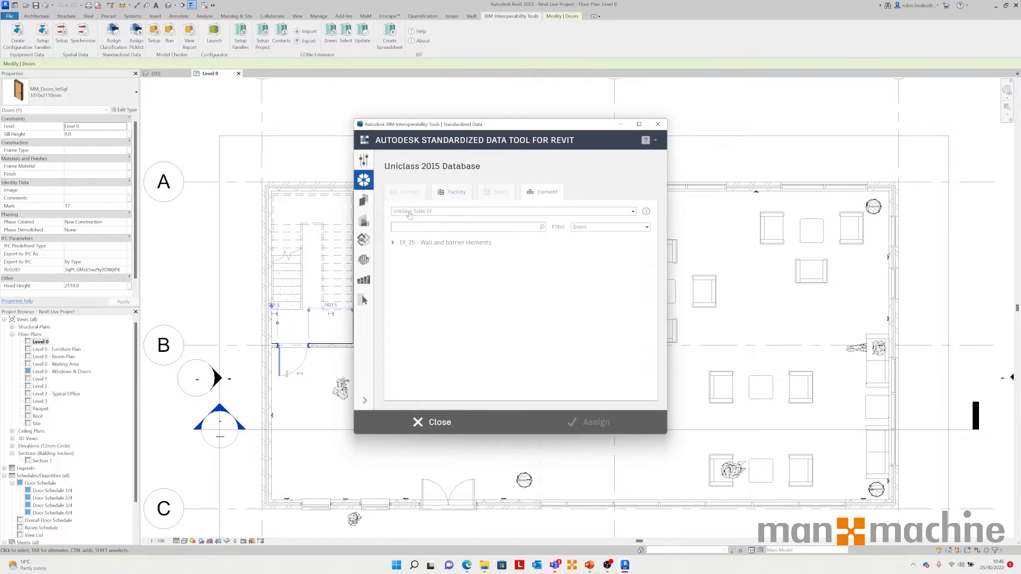
Step: Browse the Standardized Data tool's options, classification database panels and Facility and Element categories
left_click(364, 163)
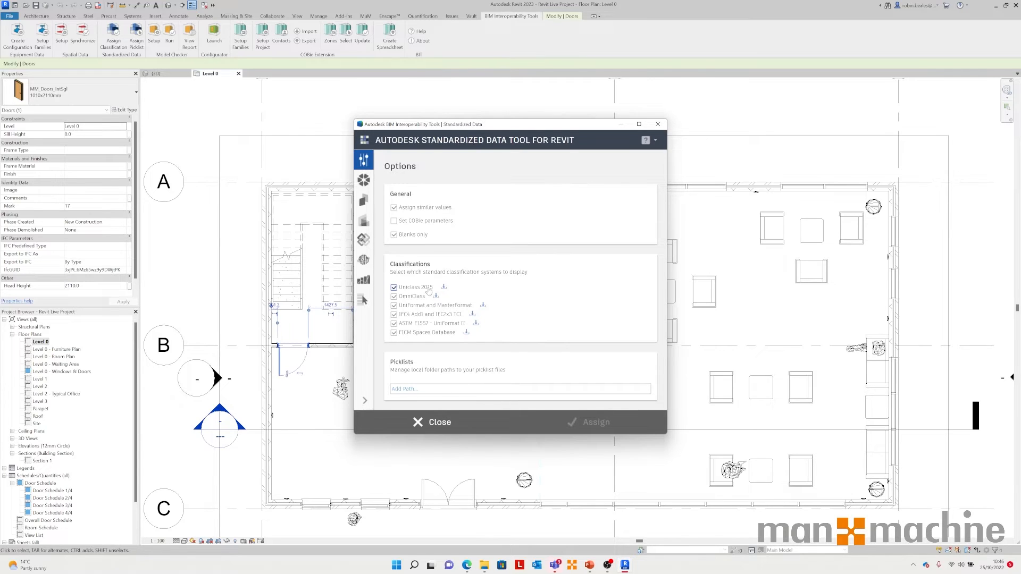
left_click(364, 180)
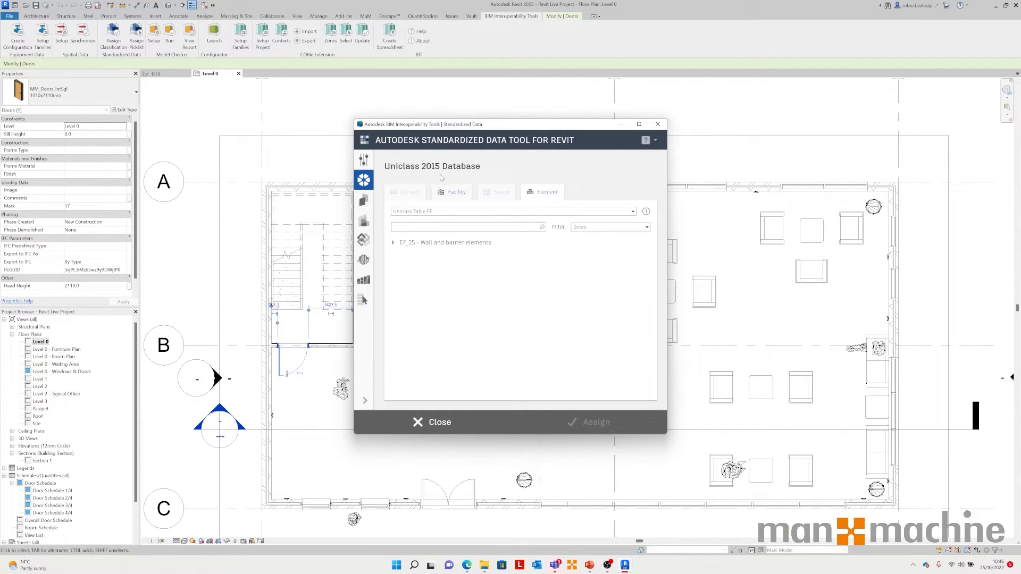
left_click(363, 200)
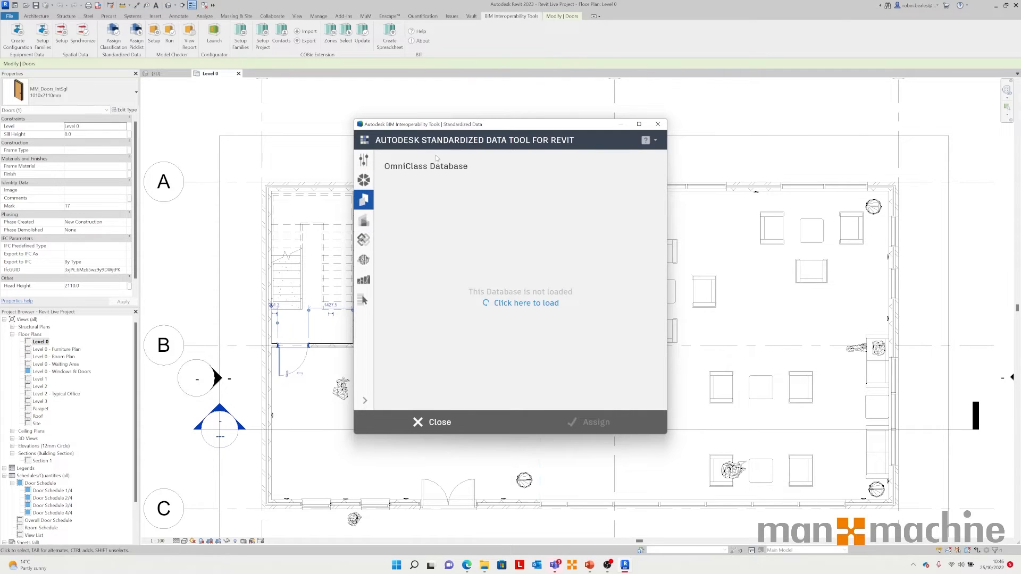
left_click(363, 220)
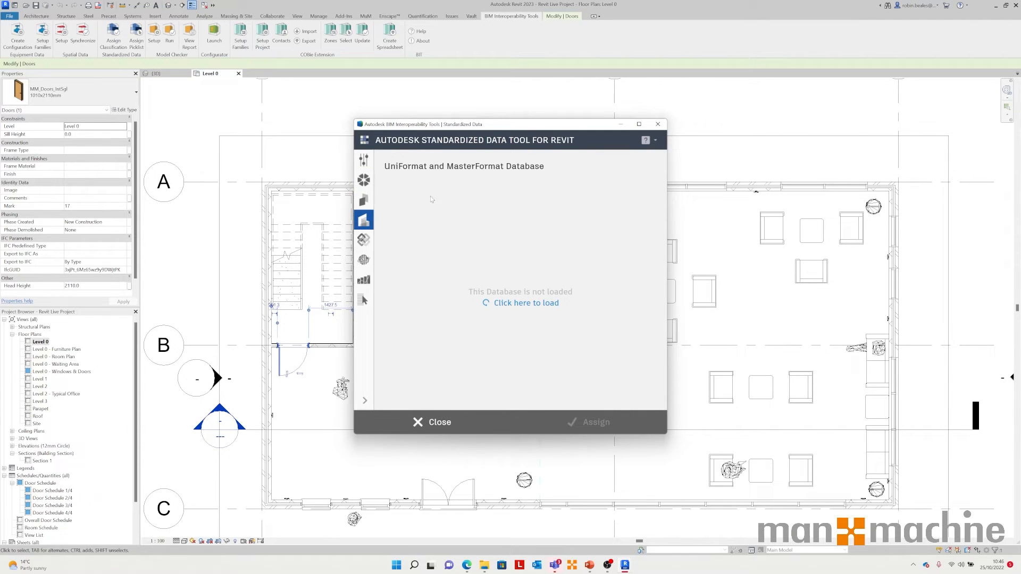
left_click(363, 240)
left_click(363, 180)
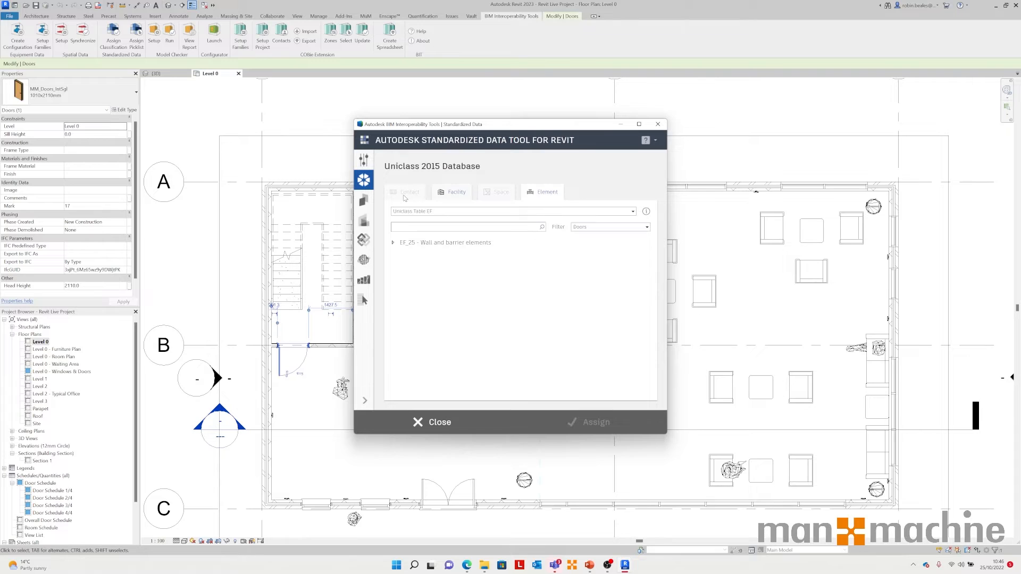
left_click(453, 195)
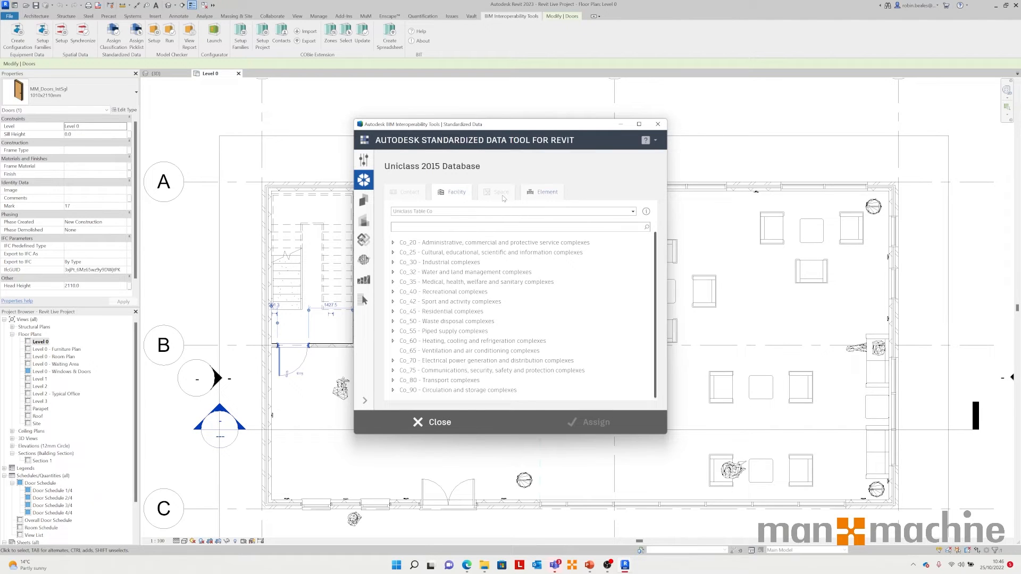
left_click(537, 193)
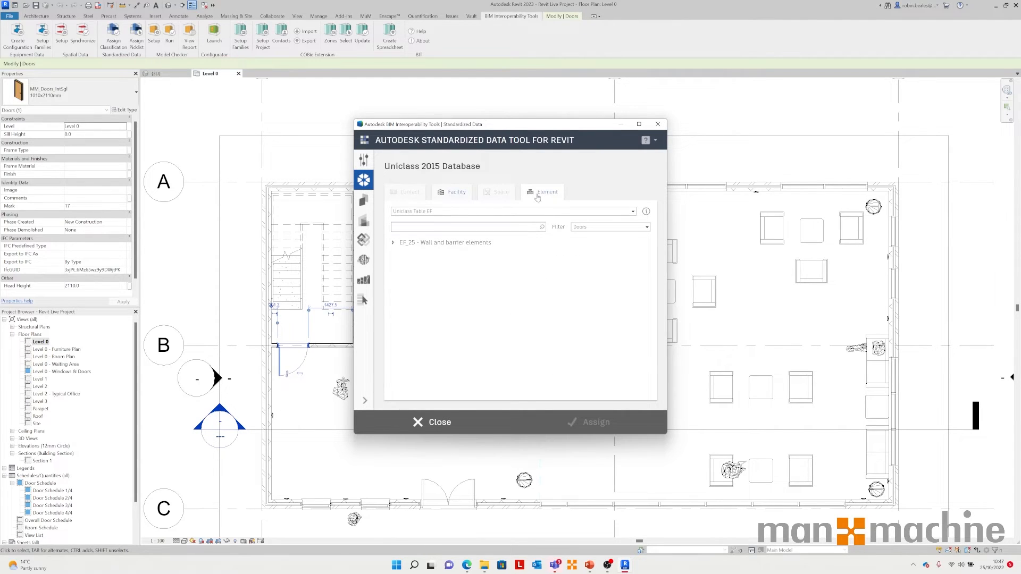
Step: Switch to Uniclass Table Pr and expand Pr_30 Opening products down to Pr_30_59_24 Doorsets
left_click(631, 211)
left_click(459, 229)
left_click(392, 243)
left_click(400, 252)
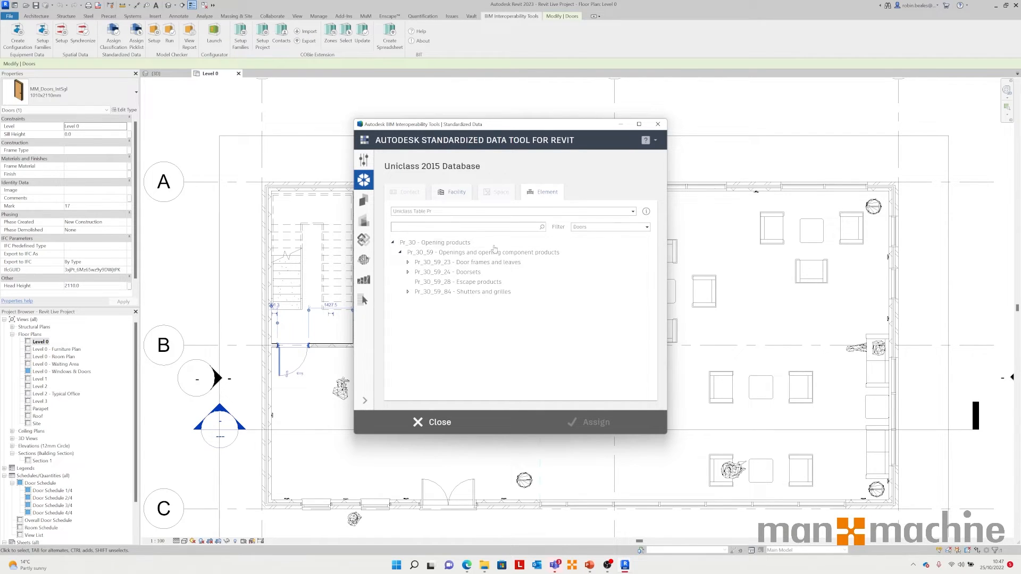
left_click(407, 271)
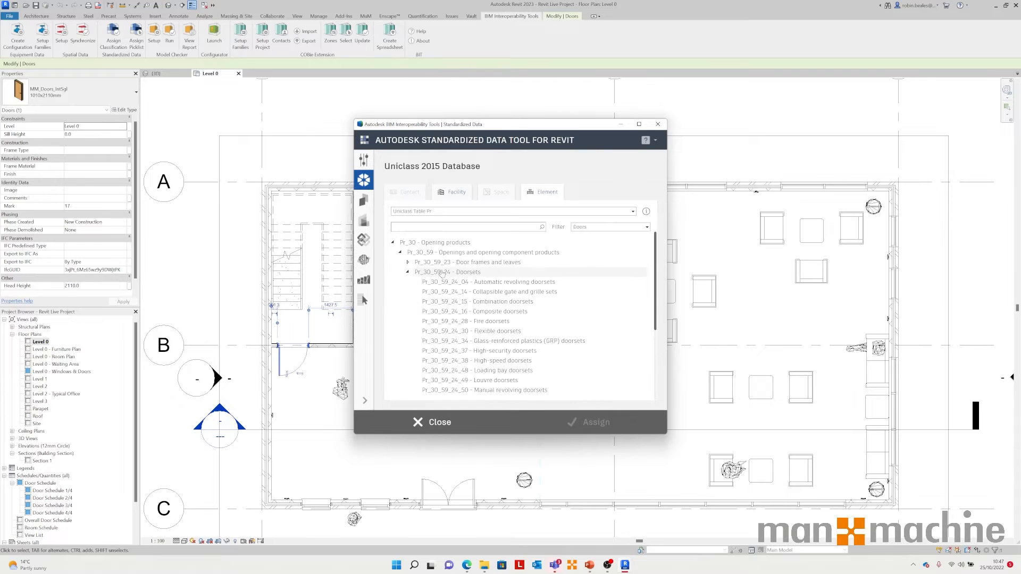
left_click(488, 322)
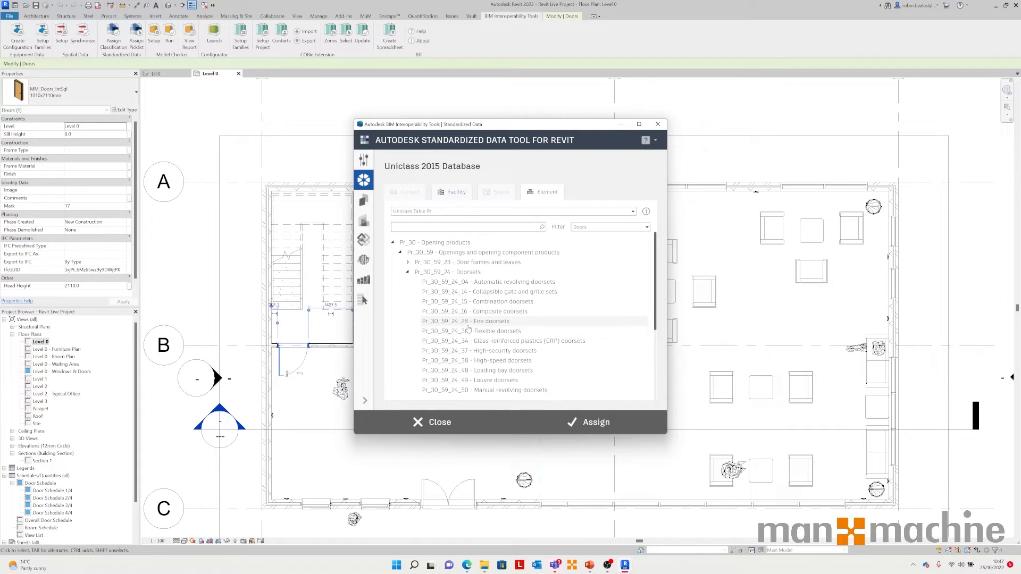
Step: Search for Fire, assign Pr_30_59_24_28 - Fire doorsets to the selected door, and close the tool
left_click(393, 242)
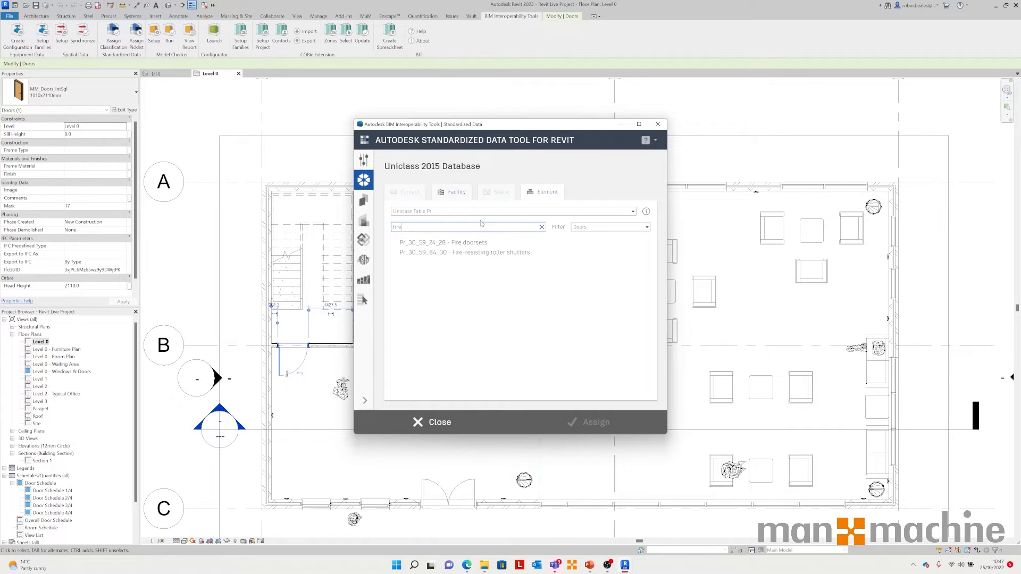
left_click(478, 243)
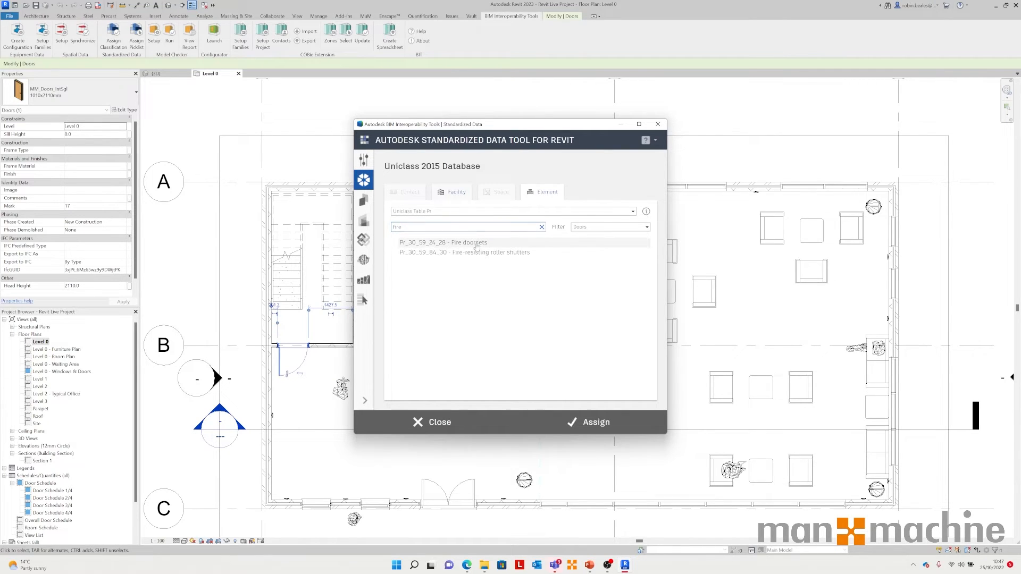
left_click(595, 423)
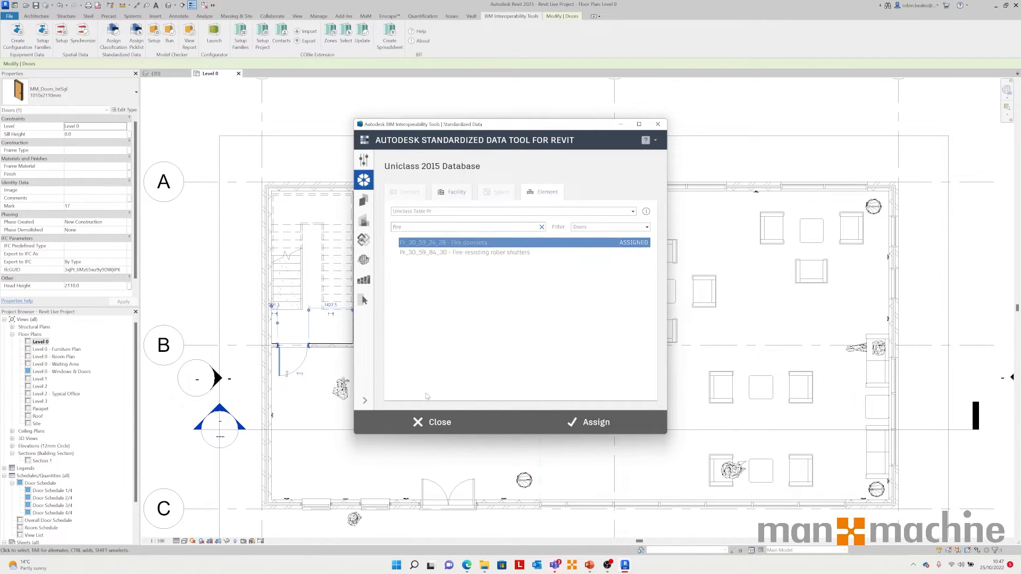
left_click(434, 422)
Step: Reselect the door and review the Uniclass Pr classification fields in its type properties
left_click(278, 417)
left_click(293, 369)
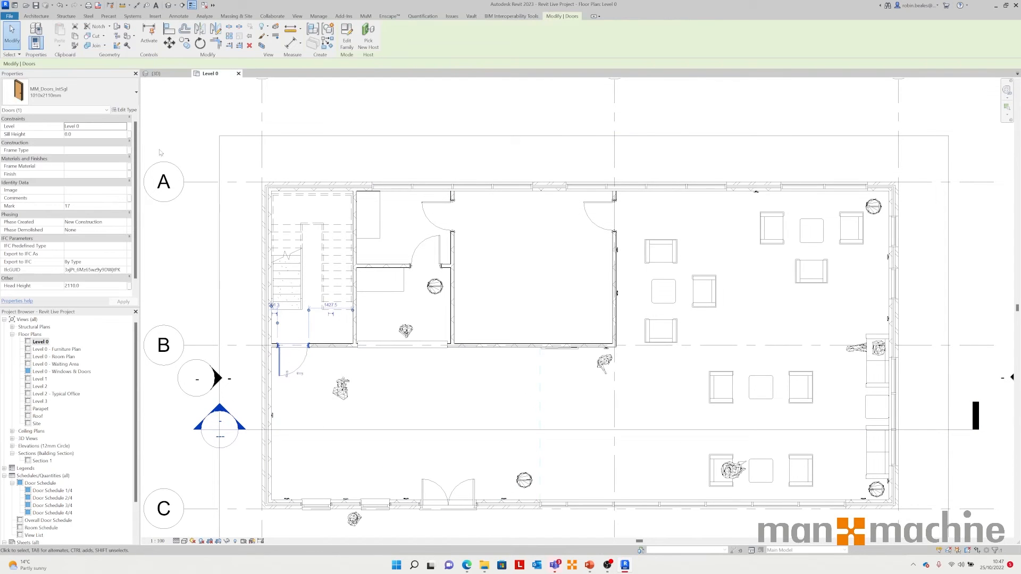
left_click(124, 110)
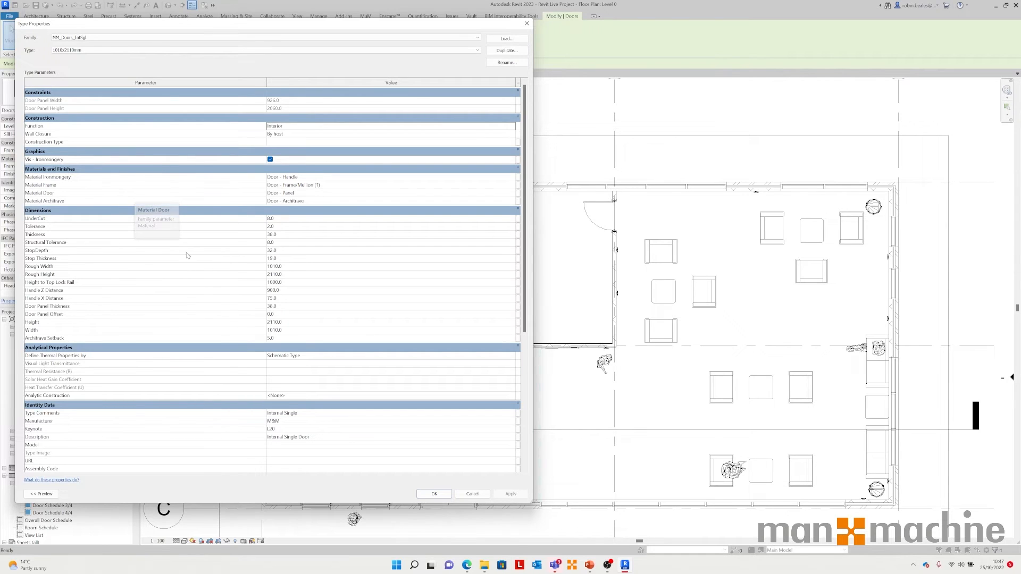
scroll(265, 335, "down", 6)
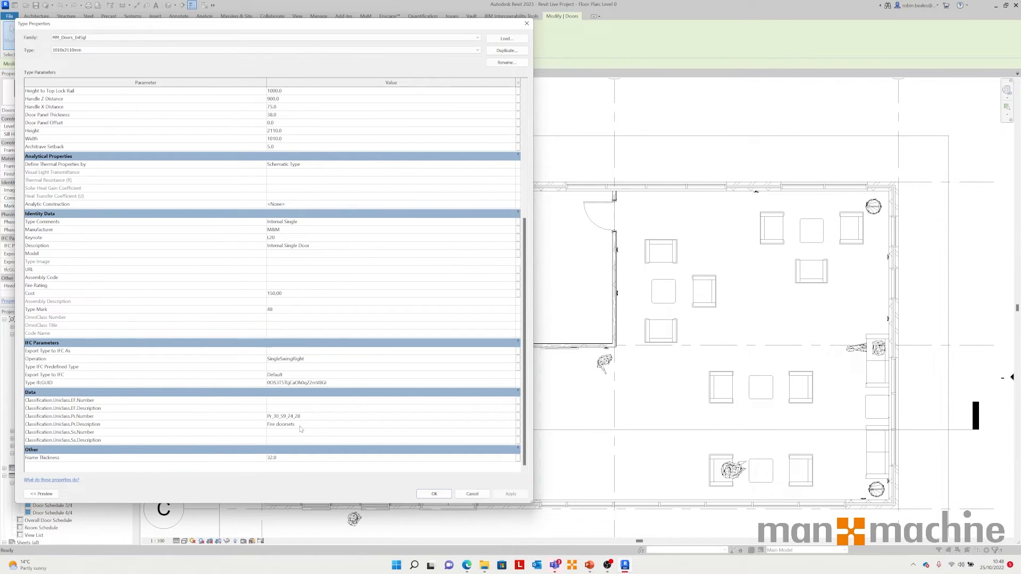
left_click(472, 494)
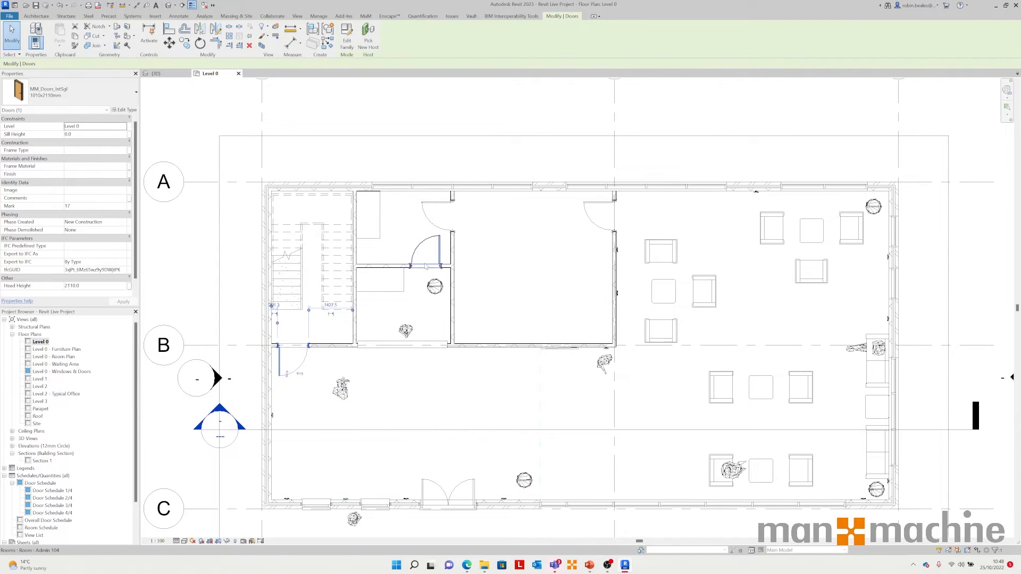
Step: Select all instances of the door type, then check another door's type properties for the Uniclass classification
right_click(301, 366)
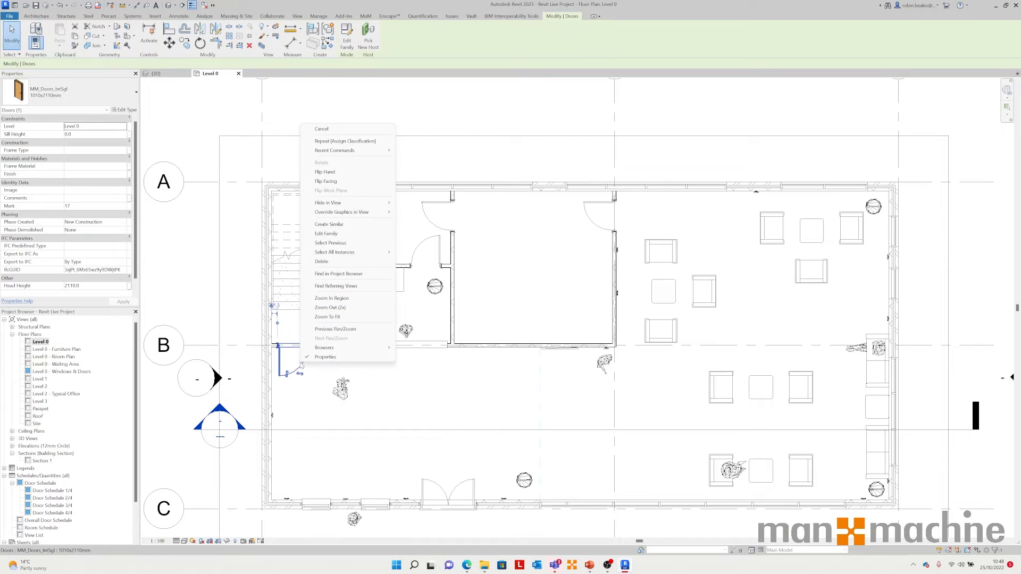
mouse_move(372, 253)
left_click(416, 253)
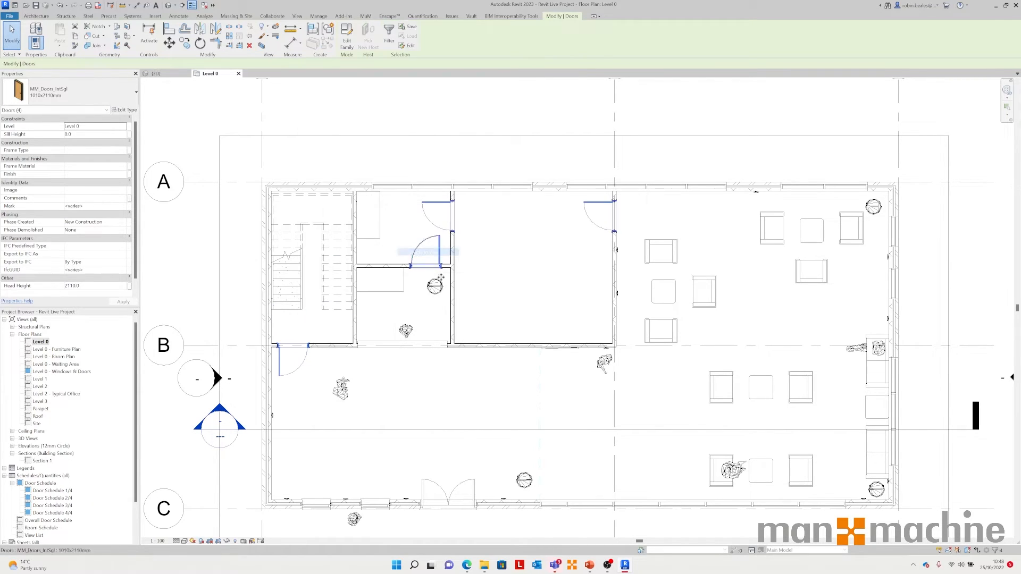
left_click(583, 206)
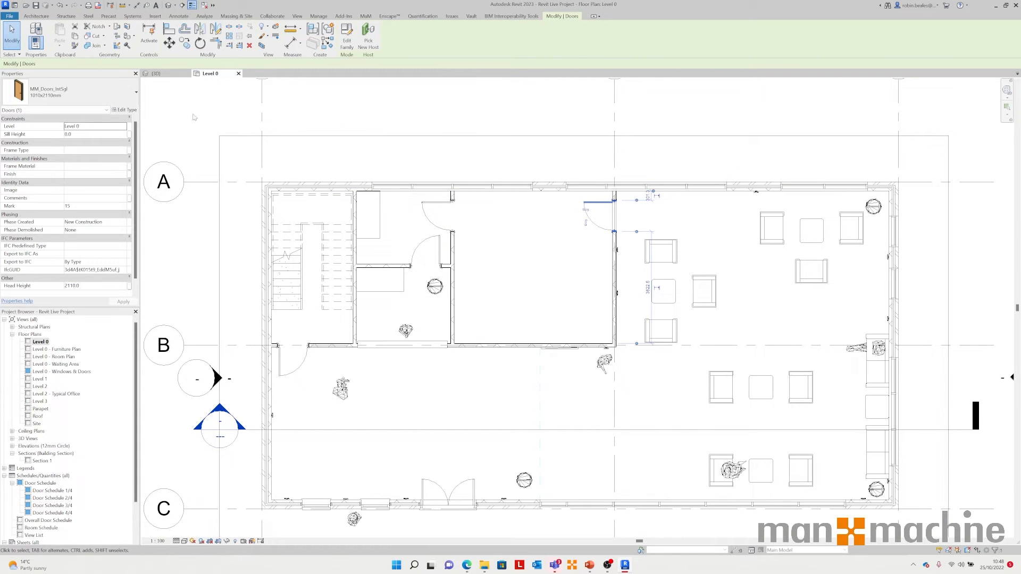
left_click(124, 109)
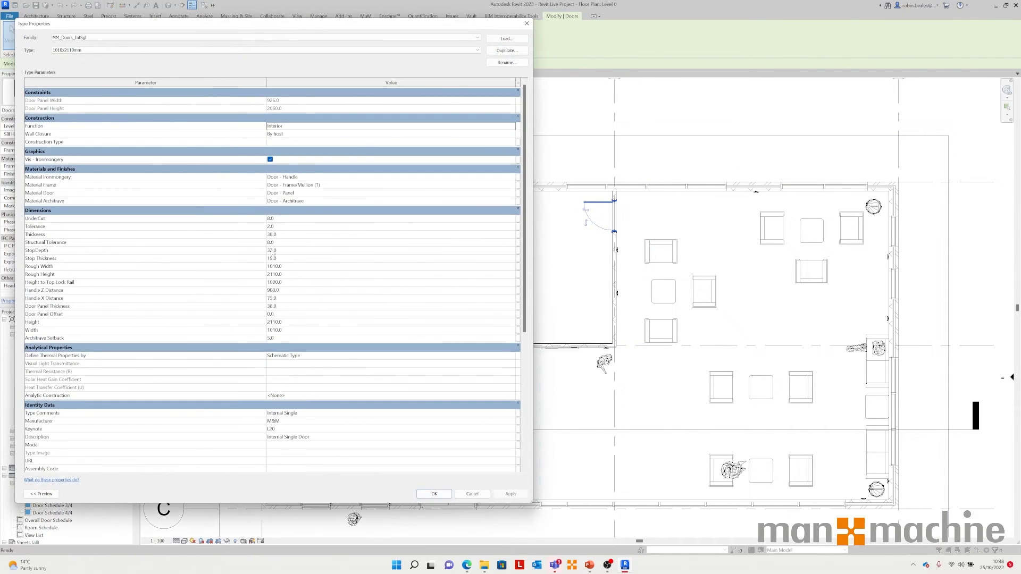
scroll(261, 358, "down", 8)
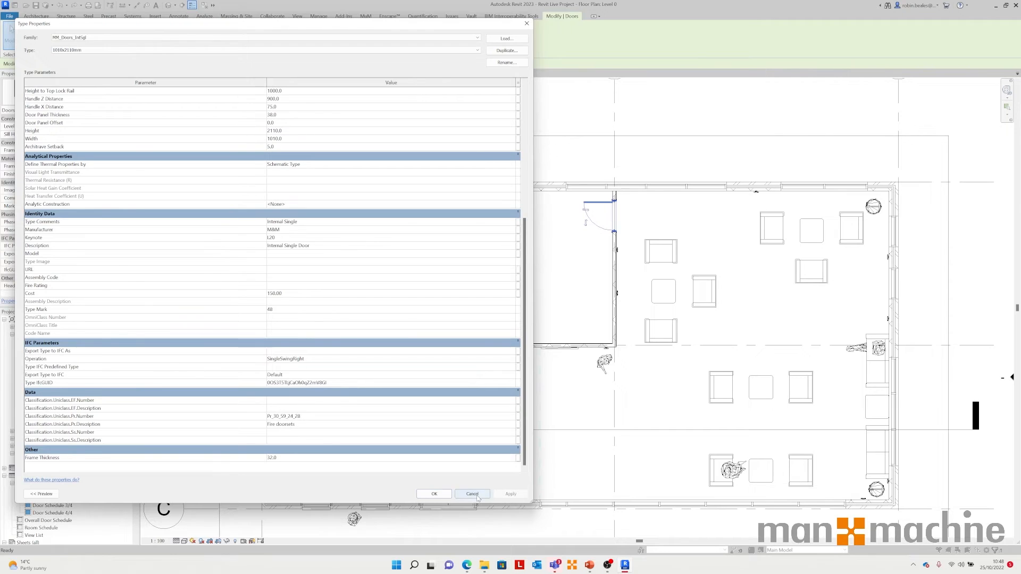
left_click(434, 494)
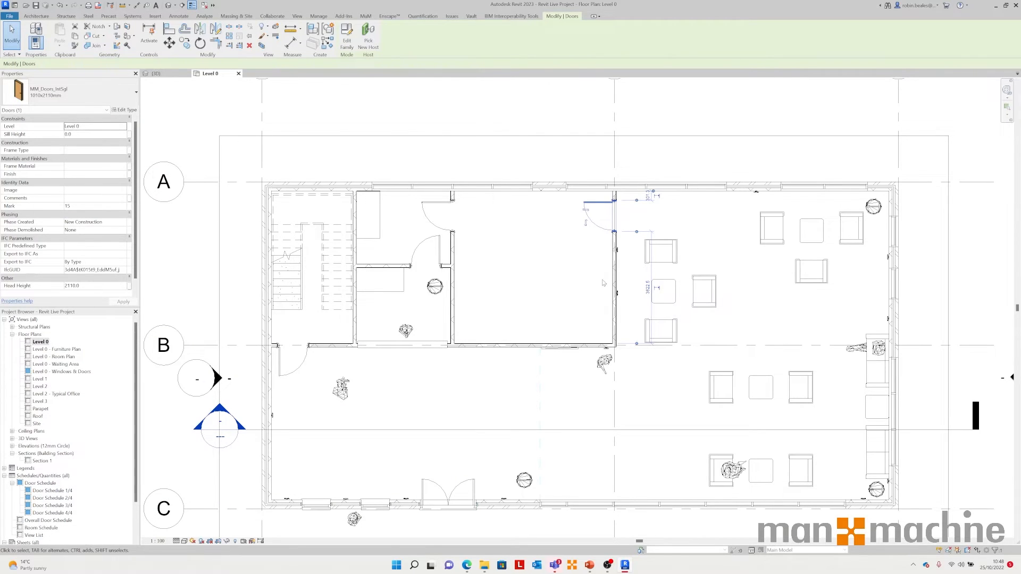
Step: Select the double entrance door and assign it Pr_30_59_24_16 - Composite doorsets by searching "comp" in the classification tool
left_click(419, 454)
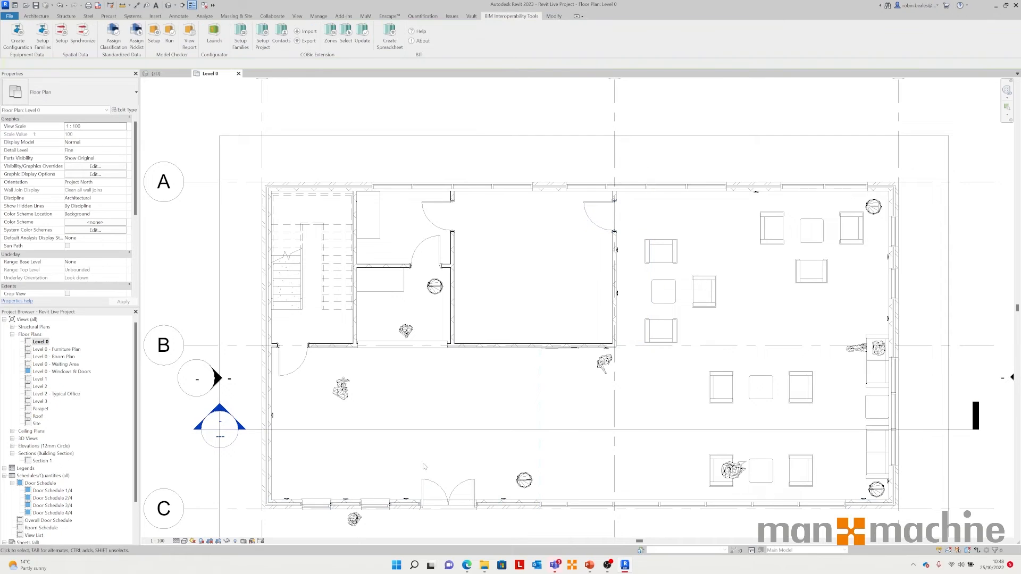
left_click(449, 491)
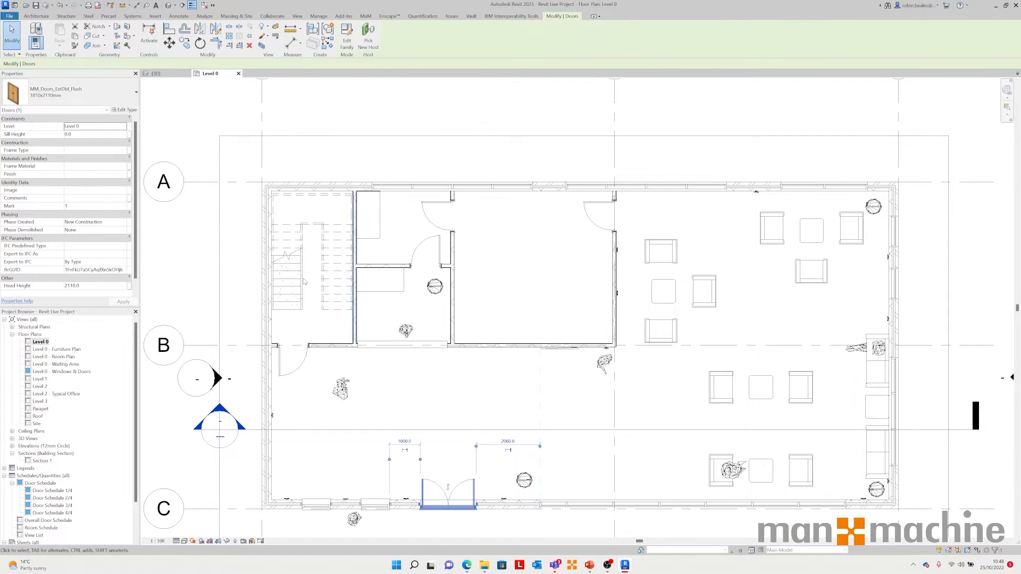
left_click(503, 17)
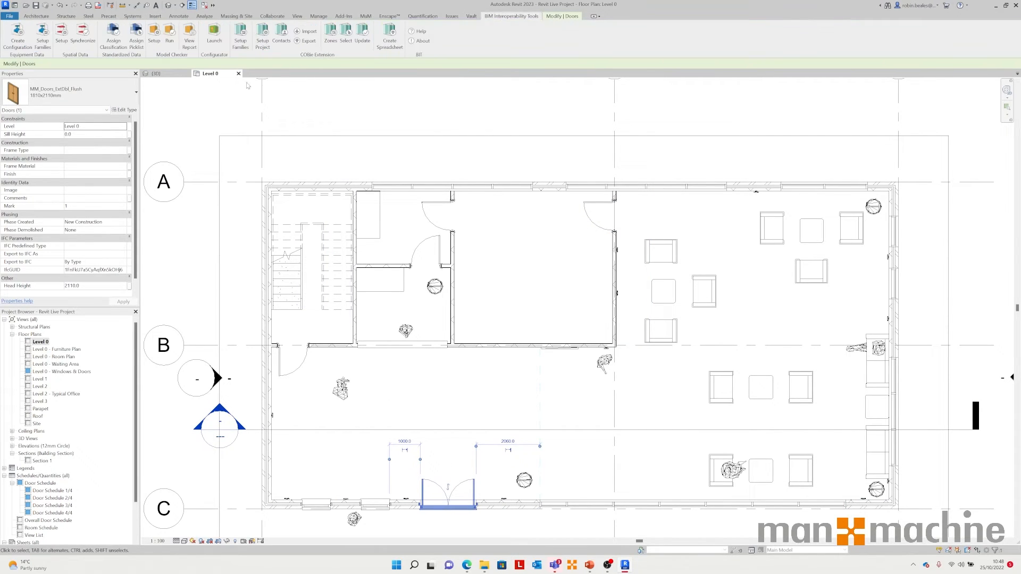
left_click(114, 35)
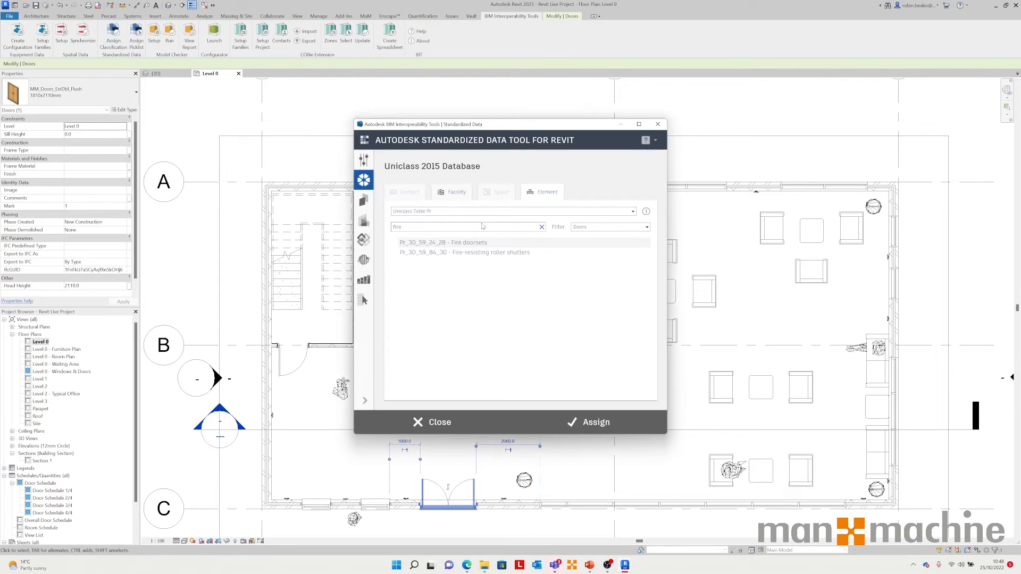
type("comp")
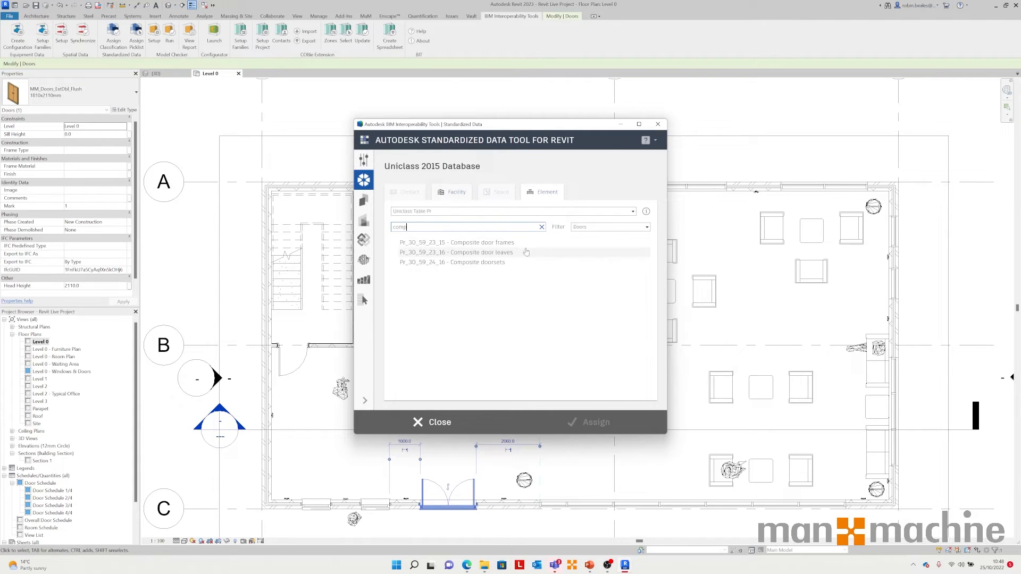
left_click(480, 262)
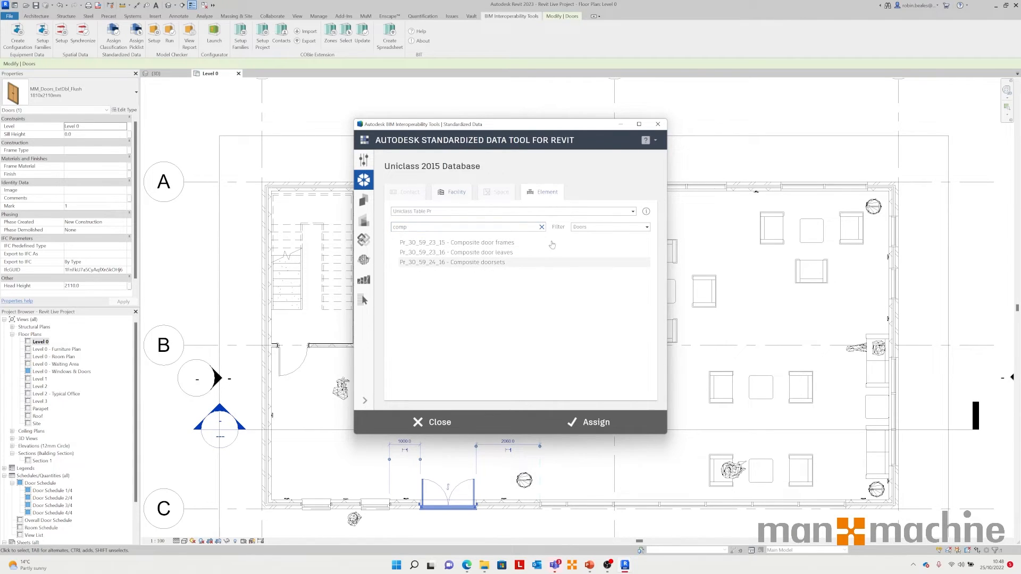
left_click(581, 423)
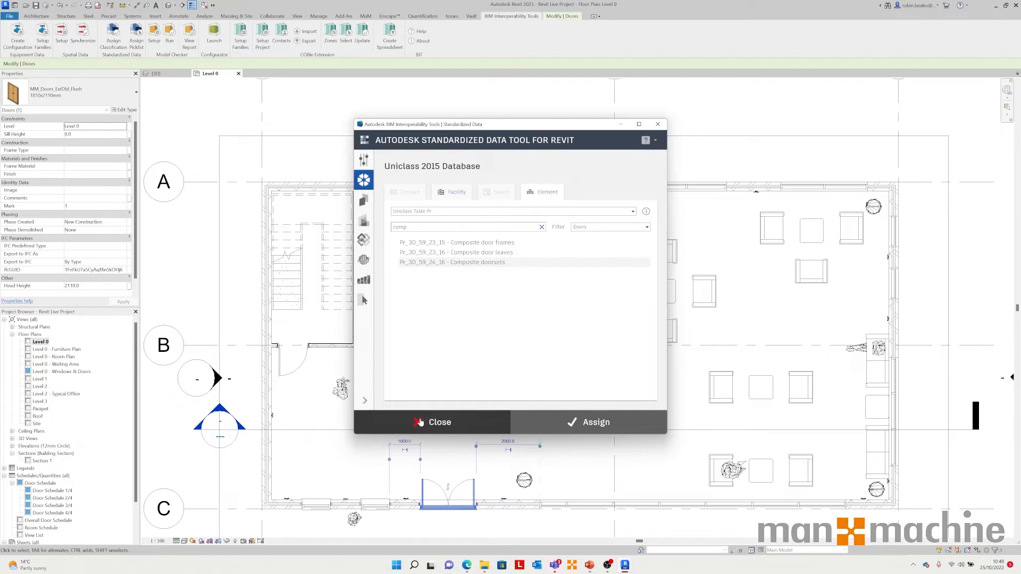
left_click(428, 422)
Step: Open the double door's type properties and review its Uniclass Pr classification fields
left_click(128, 110)
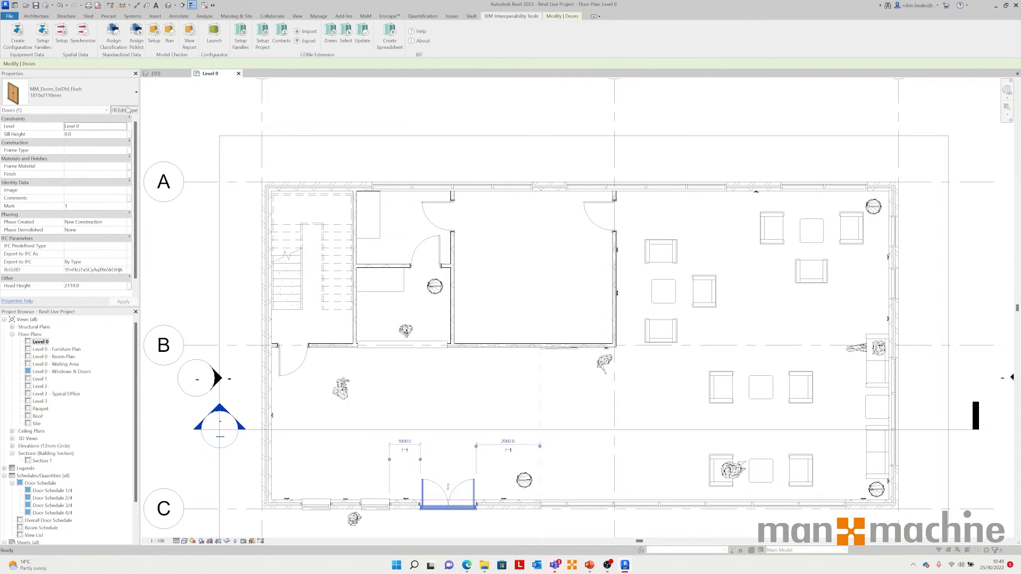
scroll(364, 387, "down", 5)
scroll(365, 387, "down", 3)
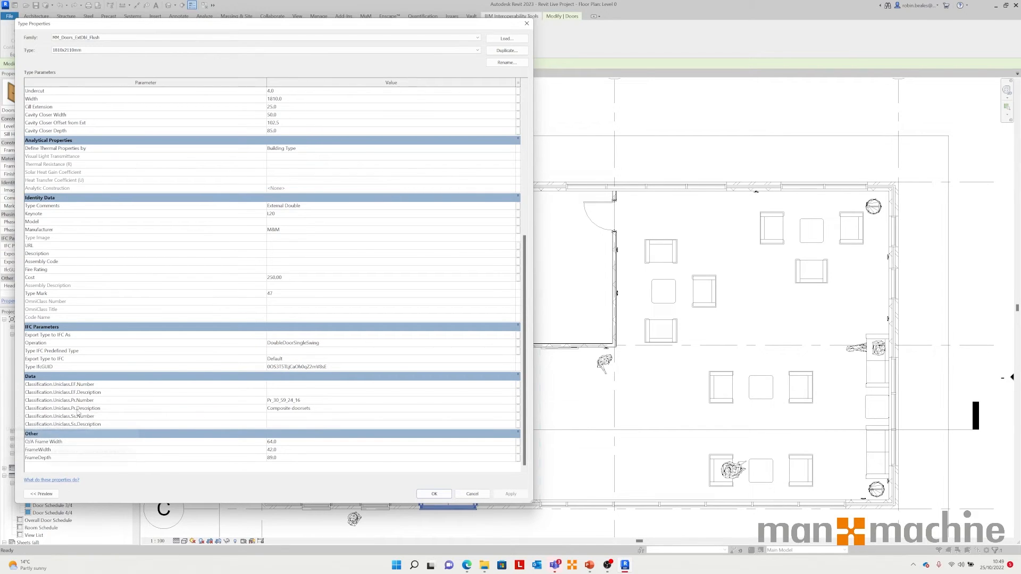
left_click(478, 494)
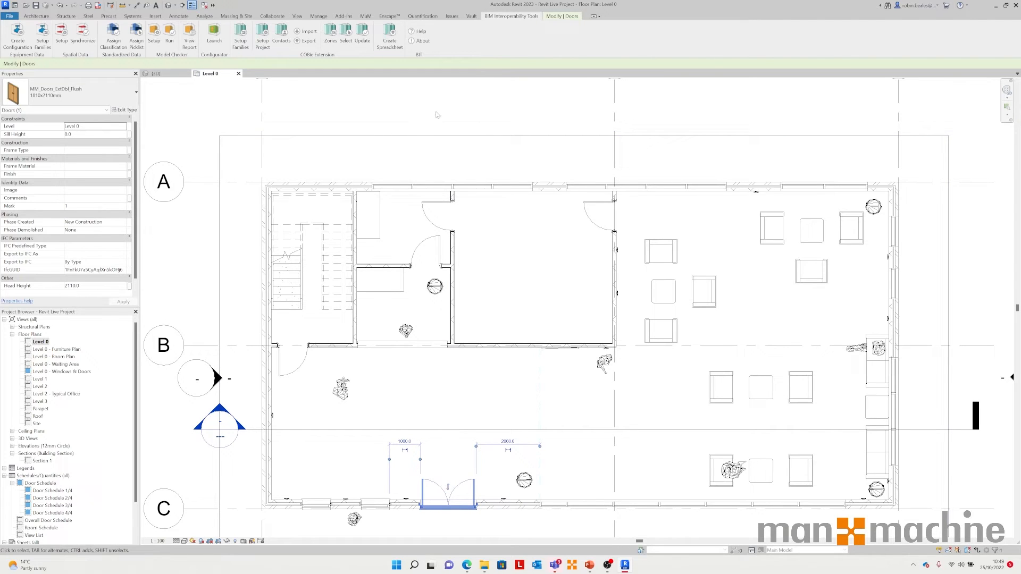
Step: Select the office room and open the classification tool to view the Uniclass SL space tables, then close it
left_click(476, 226)
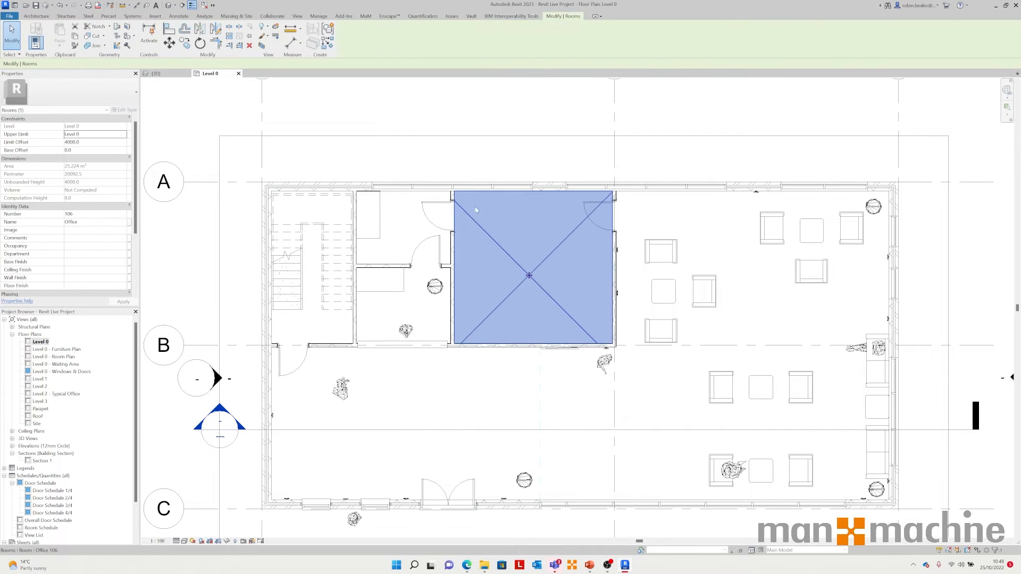
left_click(510, 16)
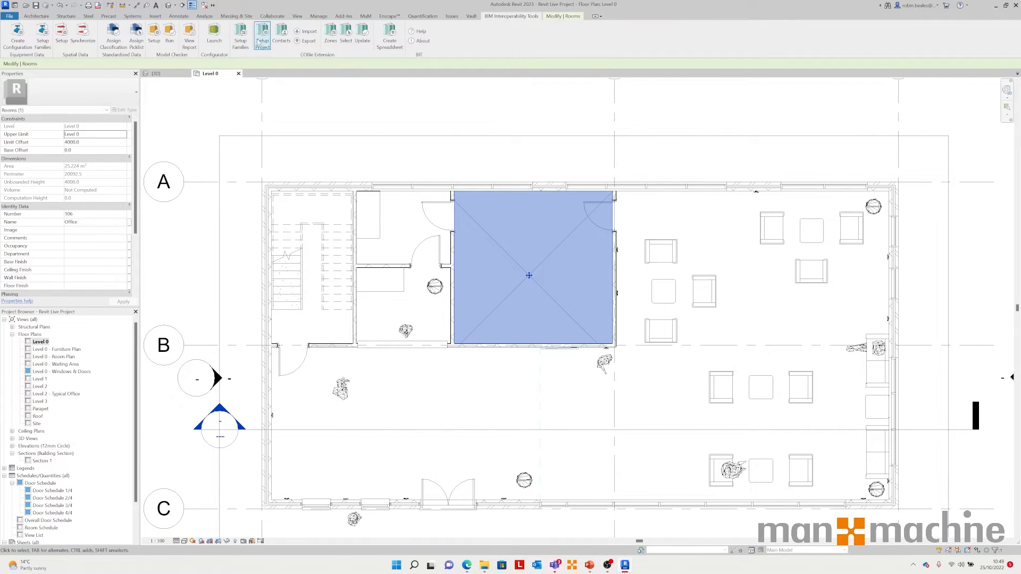
left_click(115, 41)
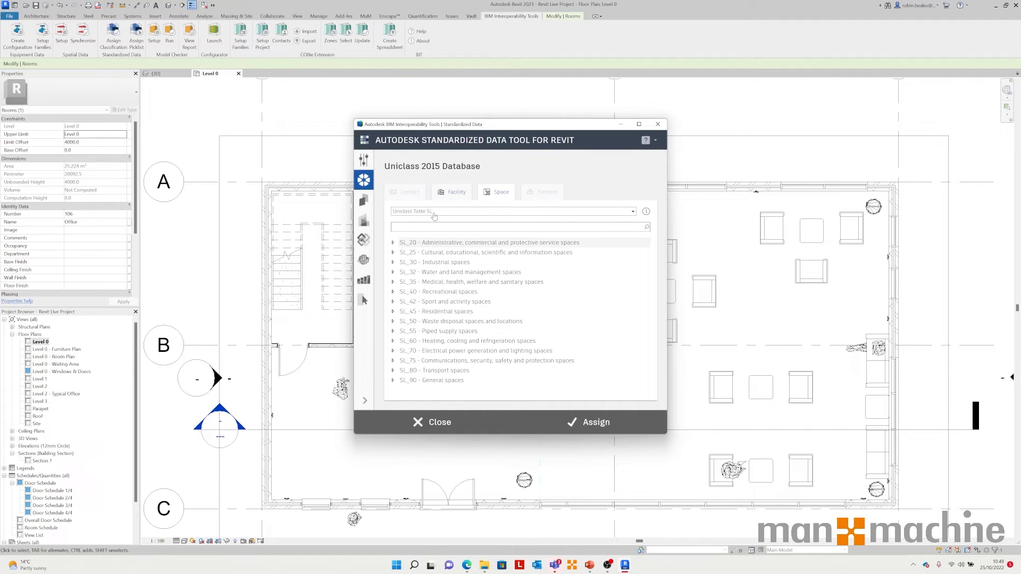
left_click(437, 424)
key("Escape")
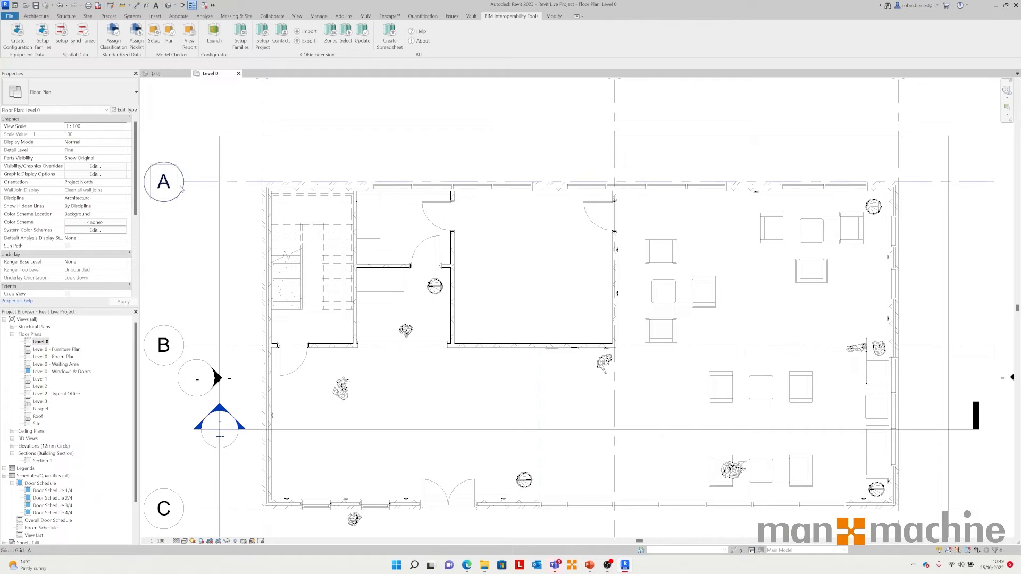
Step: Open the East elevation, select the Level 0 level and open the classification tool, then close it
scroll(55, 482, "down", 2)
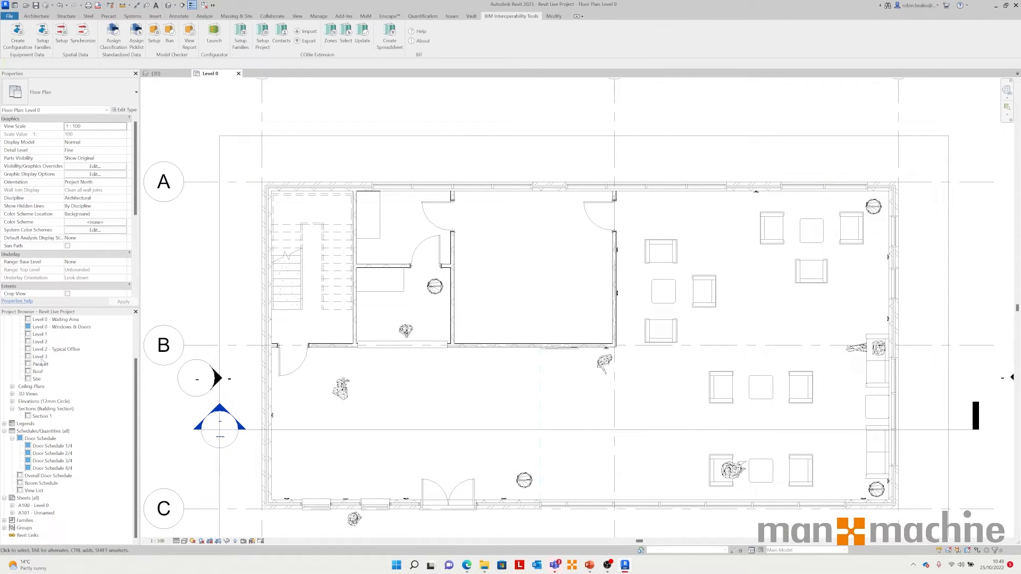
double_click(42, 402)
left_click(33, 410)
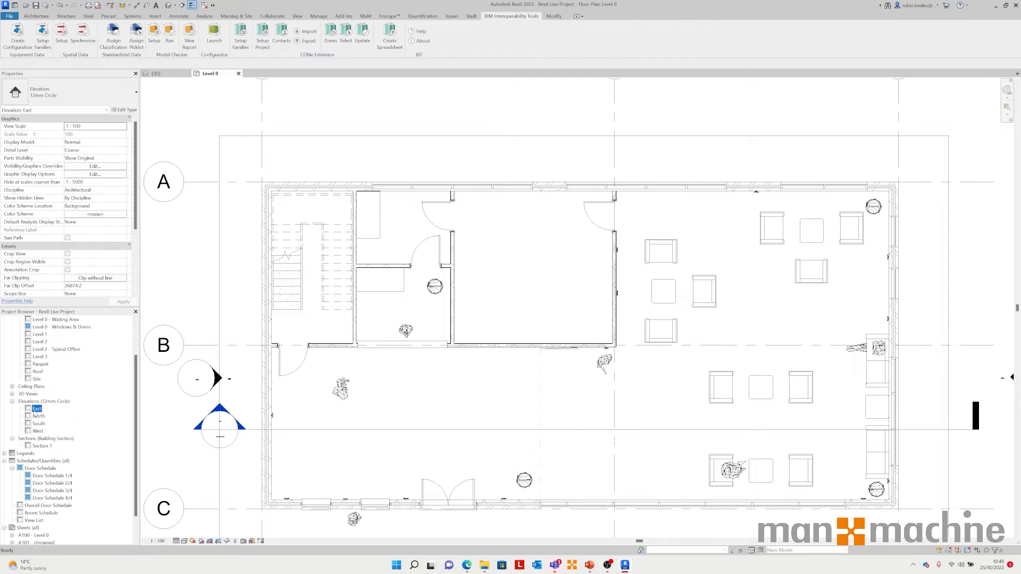
double_click(35, 411)
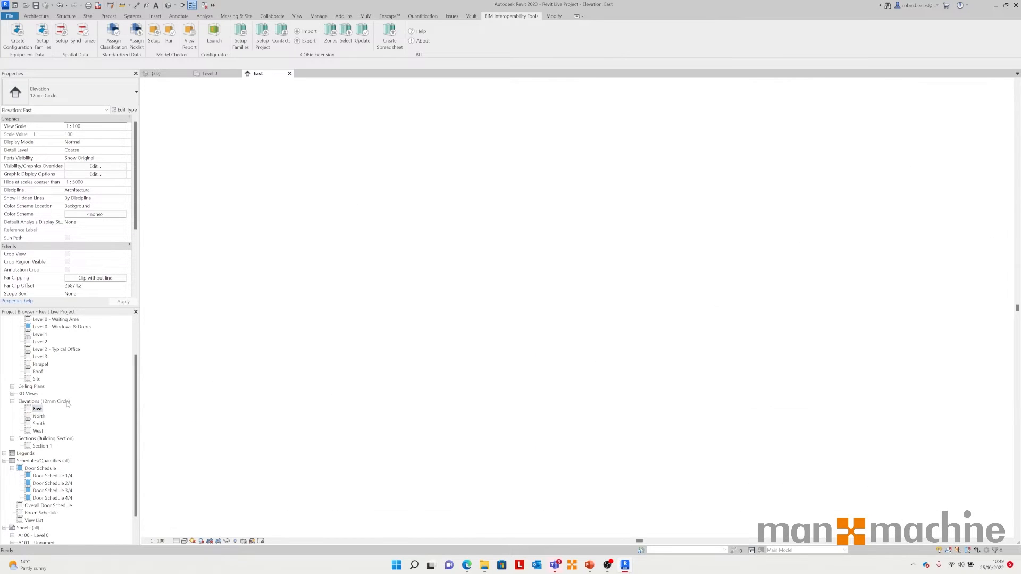
scroll(462, 305, "up", 7)
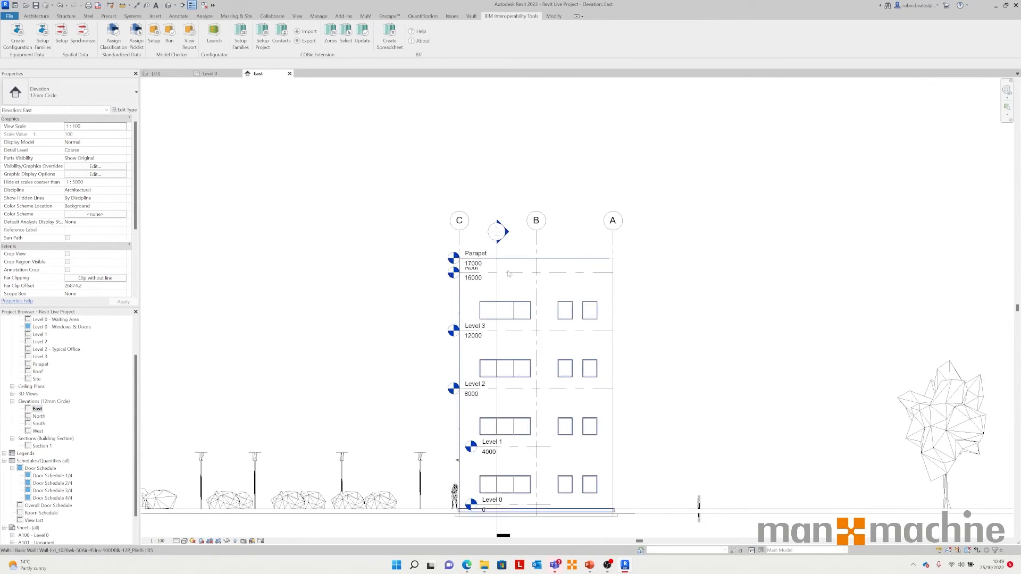
scroll(462, 305, "down", 1)
middle_click_drag(462, 305, 459, 102)
scroll(477, 406, "up", 2)
middle_click_drag(478, 471, 459, 408)
middle_click_drag(469, 496, 459, 420)
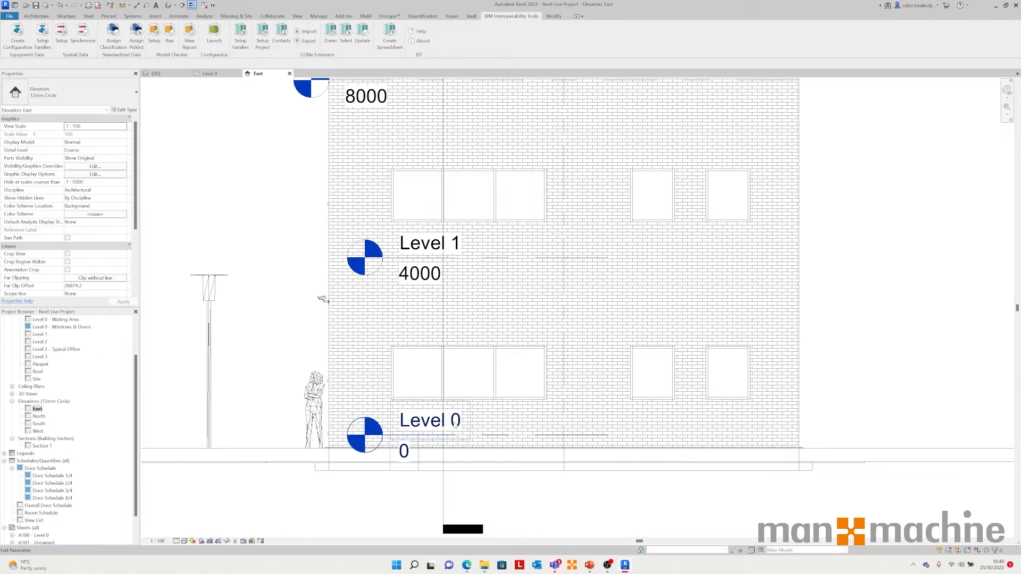
left_click(455, 425)
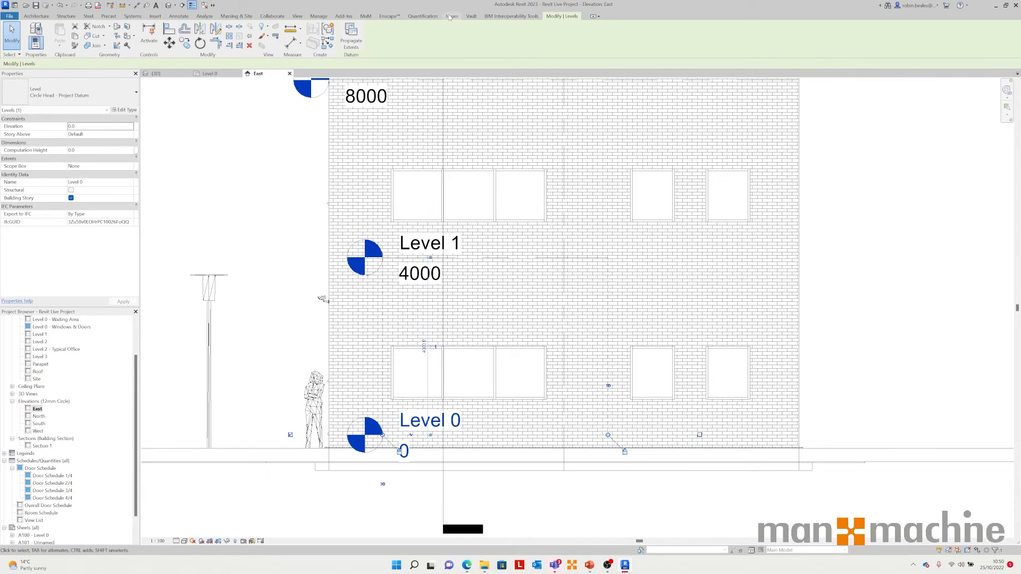
left_click(511, 16)
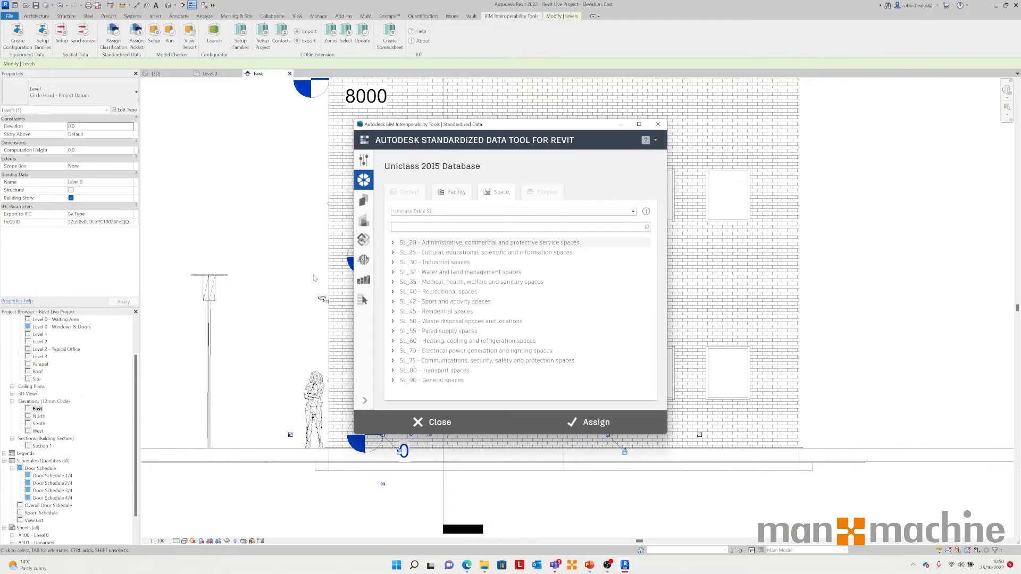
left_click(658, 124)
Step: Open Project Parameters to review the classification parameters in the project, then close it
left_click(246, 201)
scroll(256, 229, "down", 2)
scroll(257, 229, "down", 4)
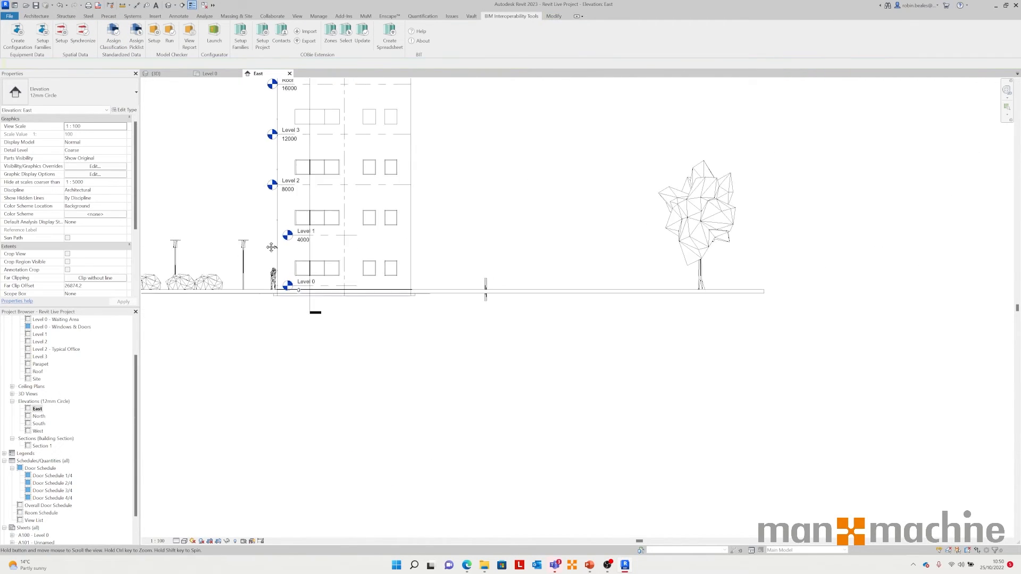
mouse_move(301, 359)
middle_mouse_down()
mouse_move(417, 299)
mouse_move(524, 291)
middle_mouse_up()
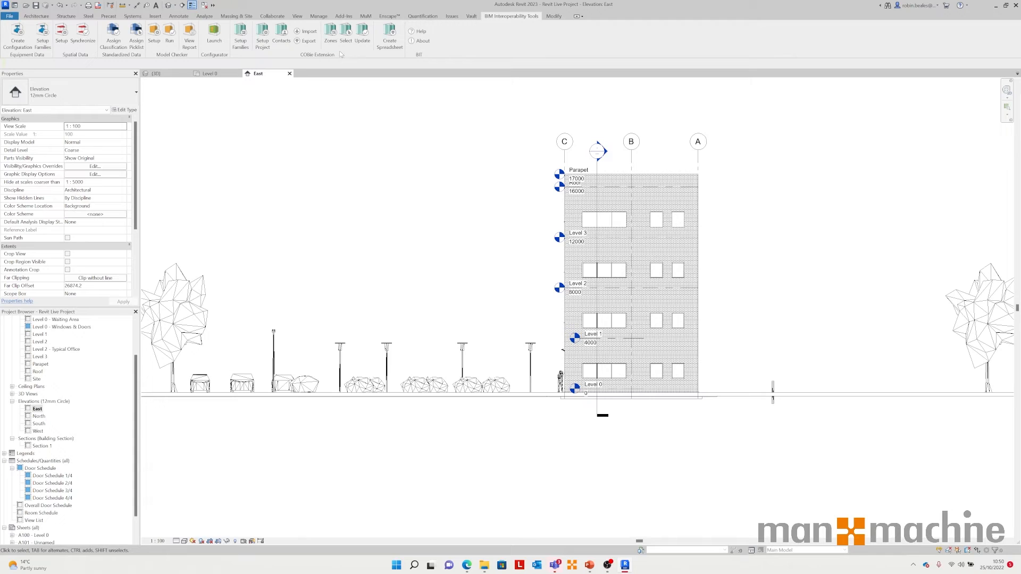
left_click(312, 17)
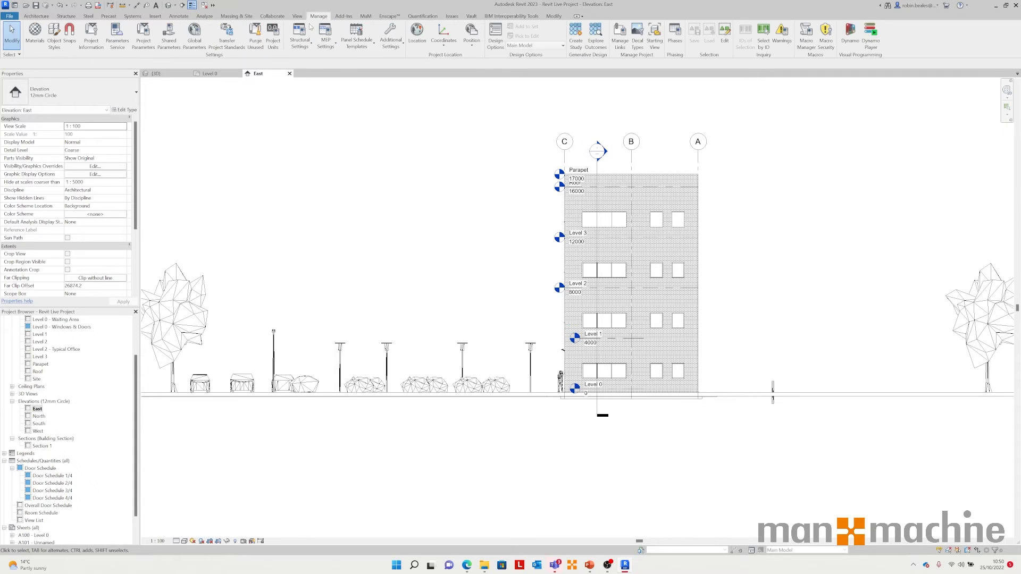
left_click(148, 39)
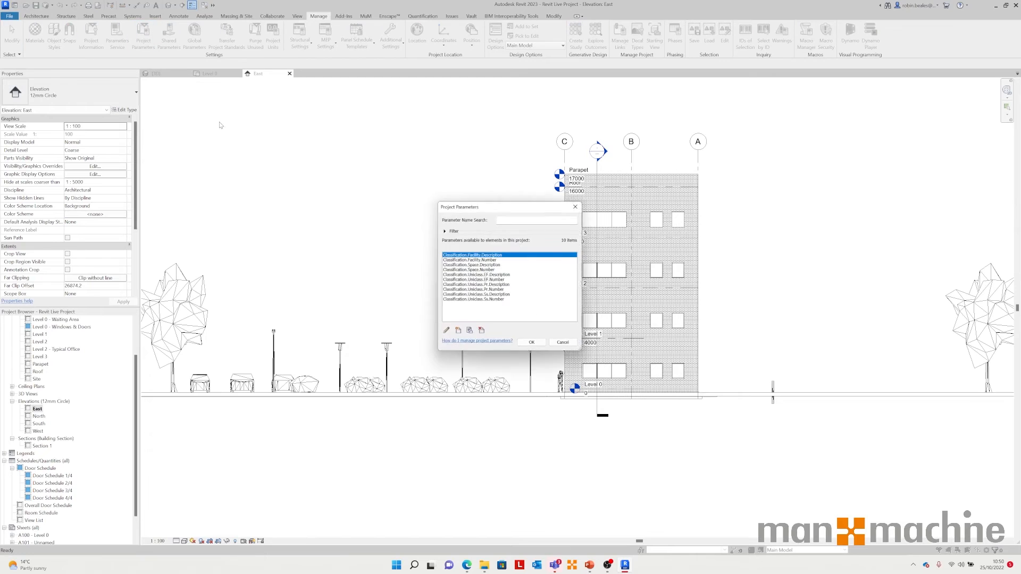
left_click(575, 207)
Step: Open Project Information and review its classification data fields, then cancel
left_click(91, 36)
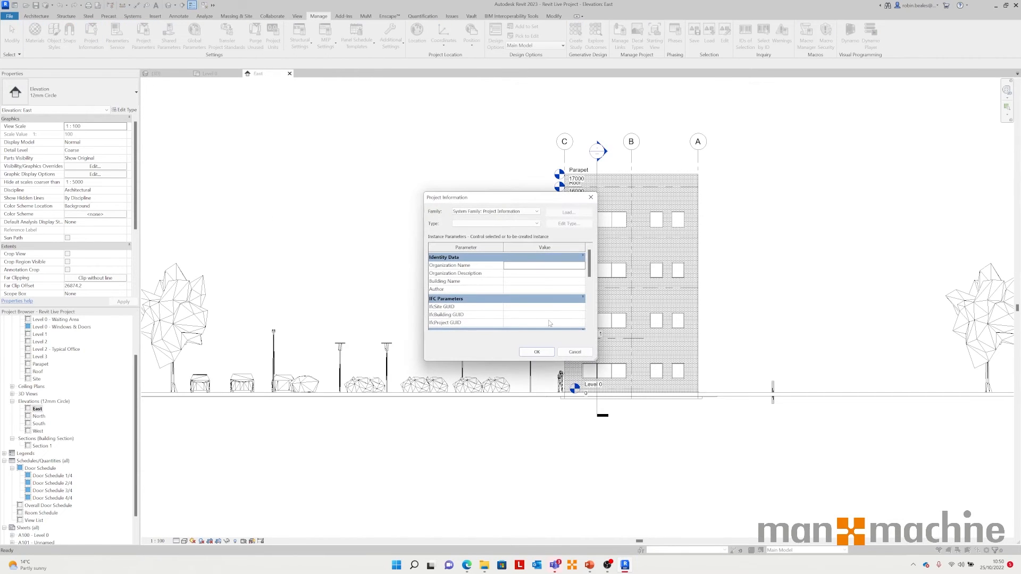
scroll(493, 297, "down", 1)
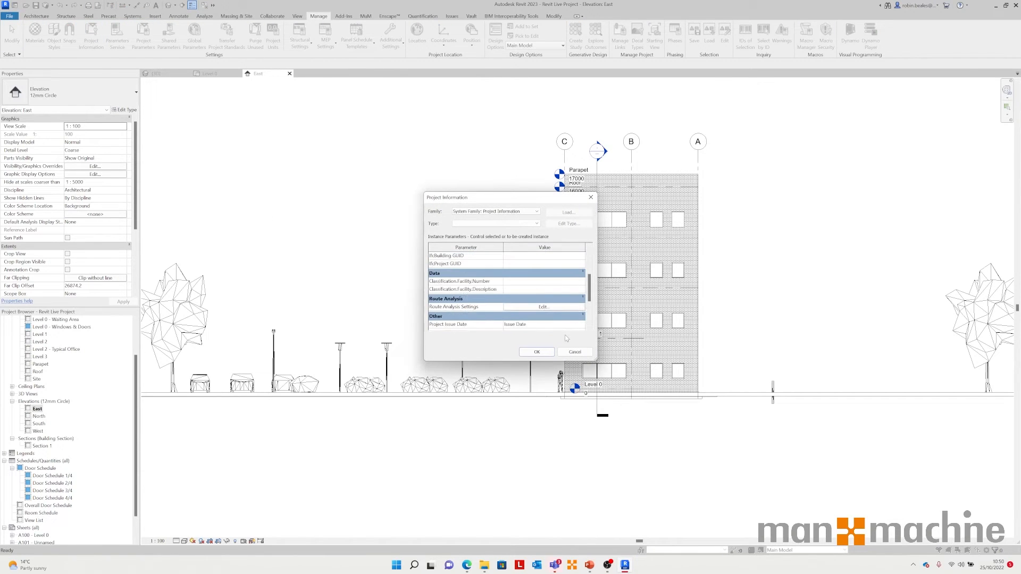
left_click(575, 352)
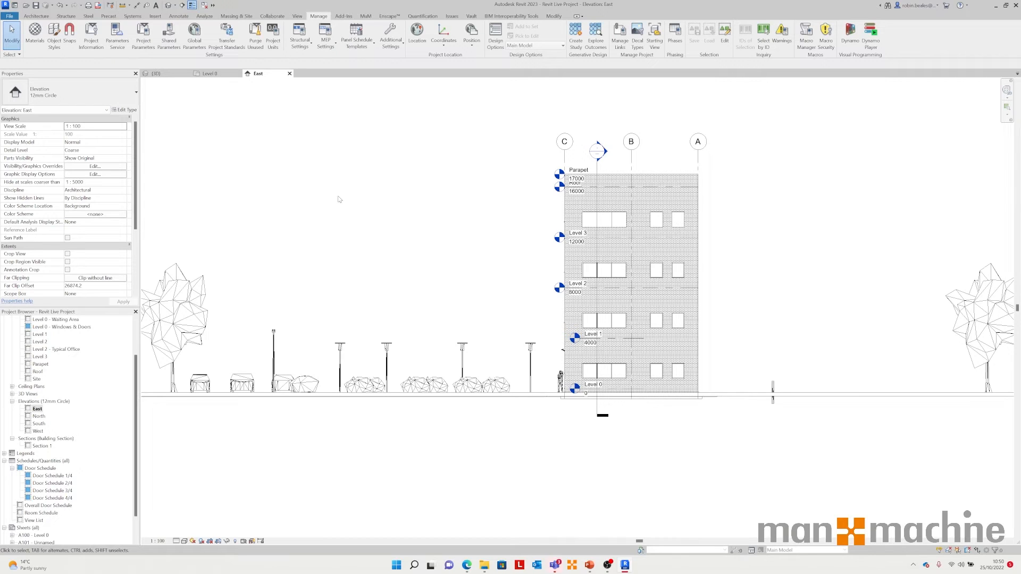
Step: Close the elevation and floor plan views and open the COBie Contacts editor from the 3D view
left_click(289, 73)
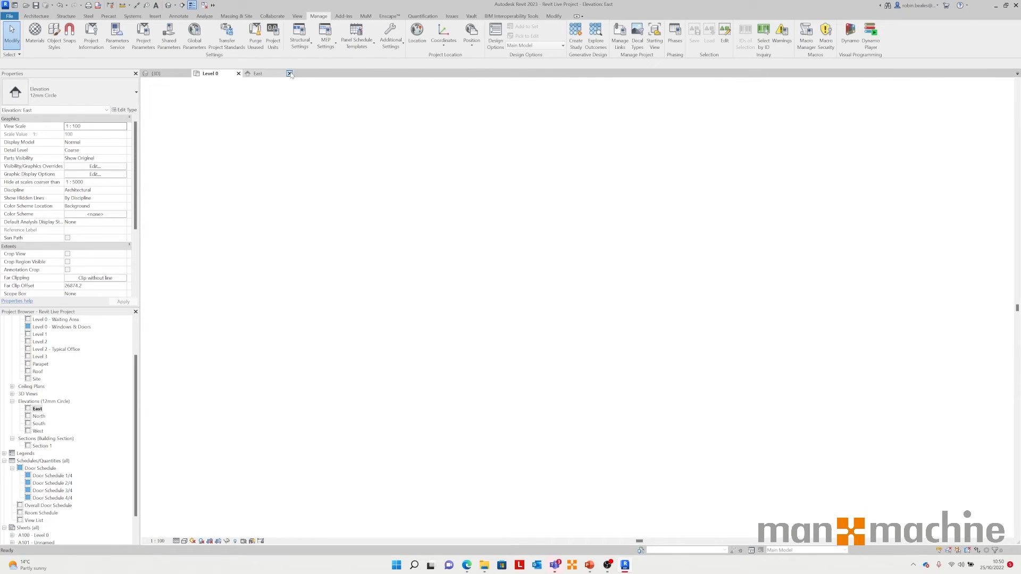
left_click(238, 73)
left_click(511, 16)
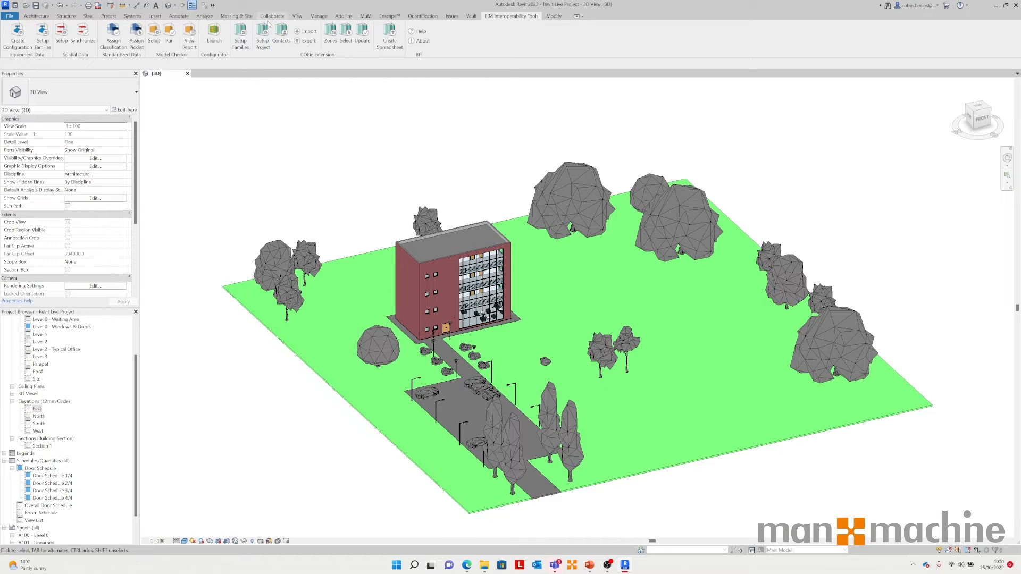
left_click(281, 35)
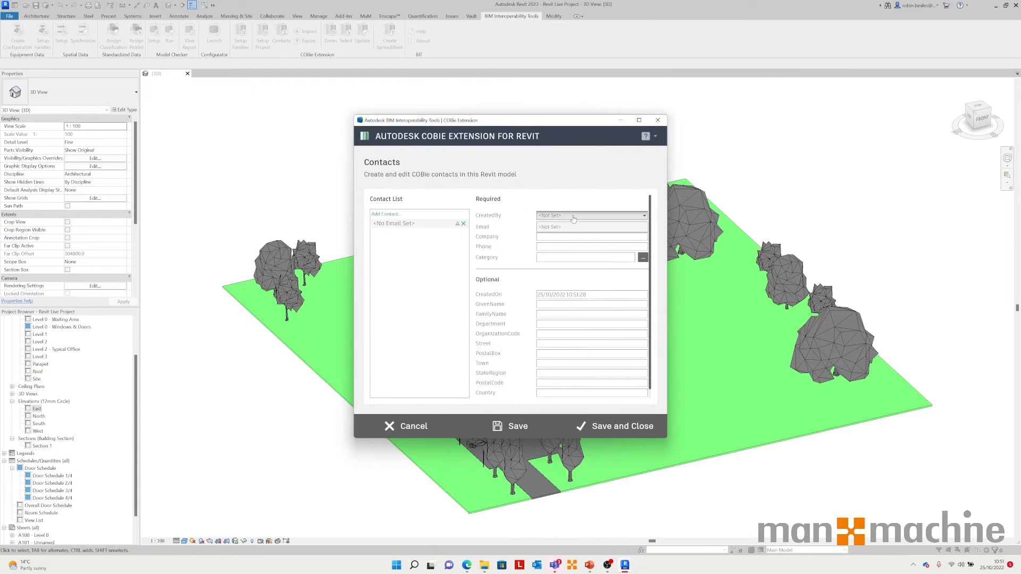
Step: Enter the contact's e-mail address for the new COBie contact
left_click(556, 227)
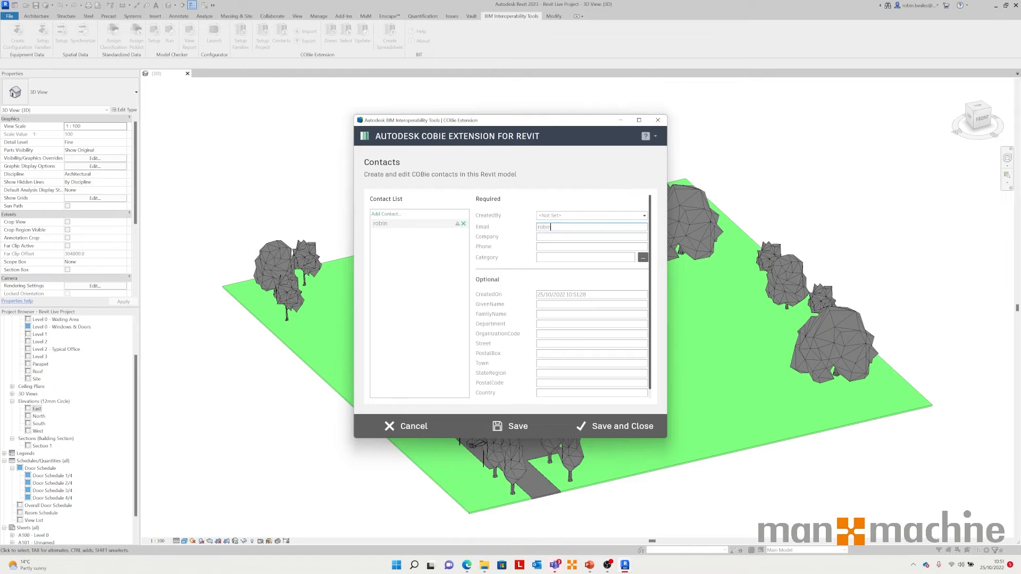
type("Man")
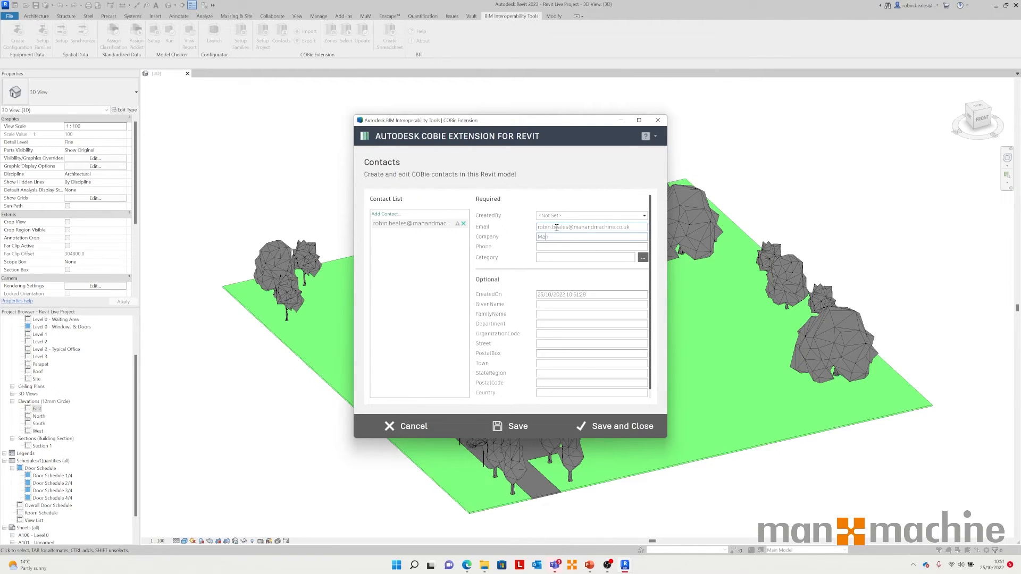
type(" and machi")
Step: Set the contact's company to Man and Machine Ltd
key("BackSpace")
key("BackSpace")
key("BackSpace")
key("BackSpace")
type("Machine lt")
key("BackSpace")
key("BackSpace")
type("Lt")
Step: Fill in the contact's phone number
left_click(555, 246)
Step: Set the contact's category to Ro_10_30_50 : Asset manager by searching the Uniclass roles for manage
left_click(642, 257)
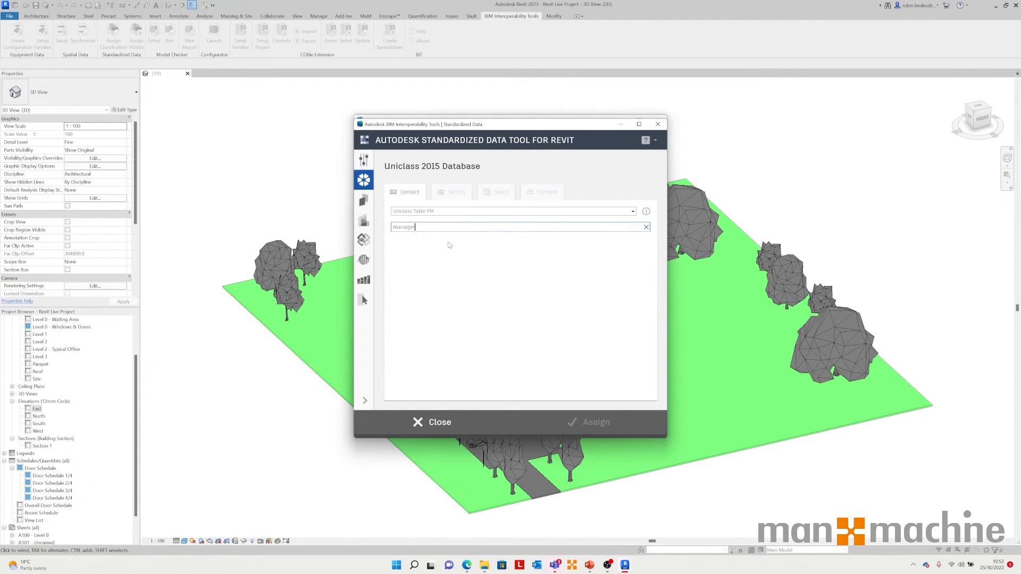
left_click(438, 214)
left_click(436, 232)
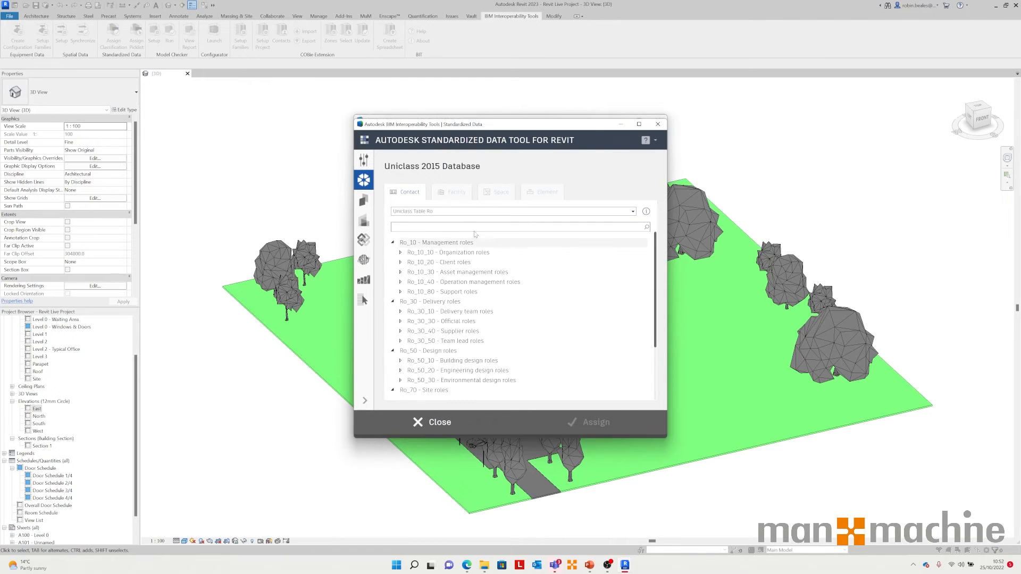
type("manage")
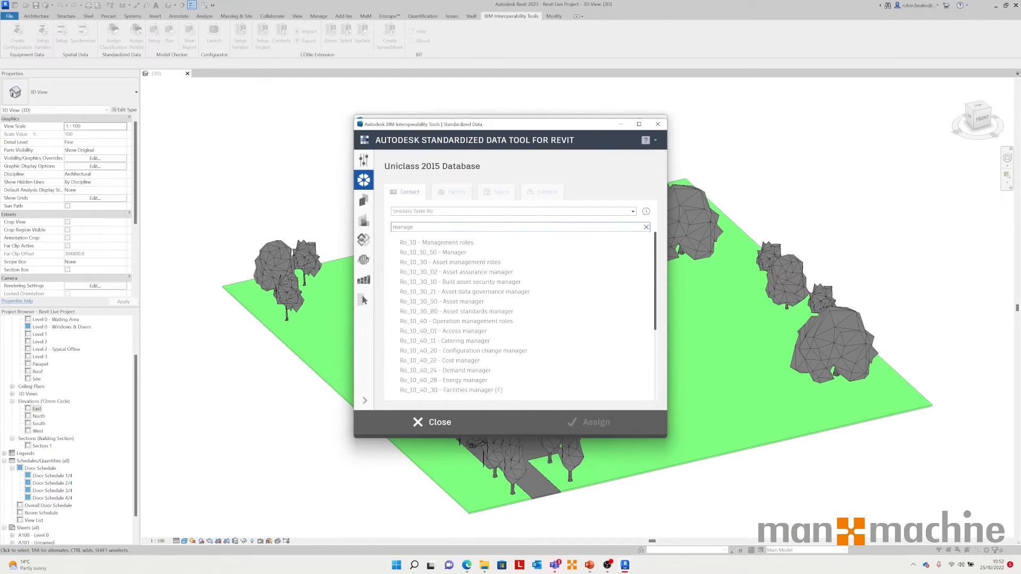
left_click(463, 302)
left_click(593, 422)
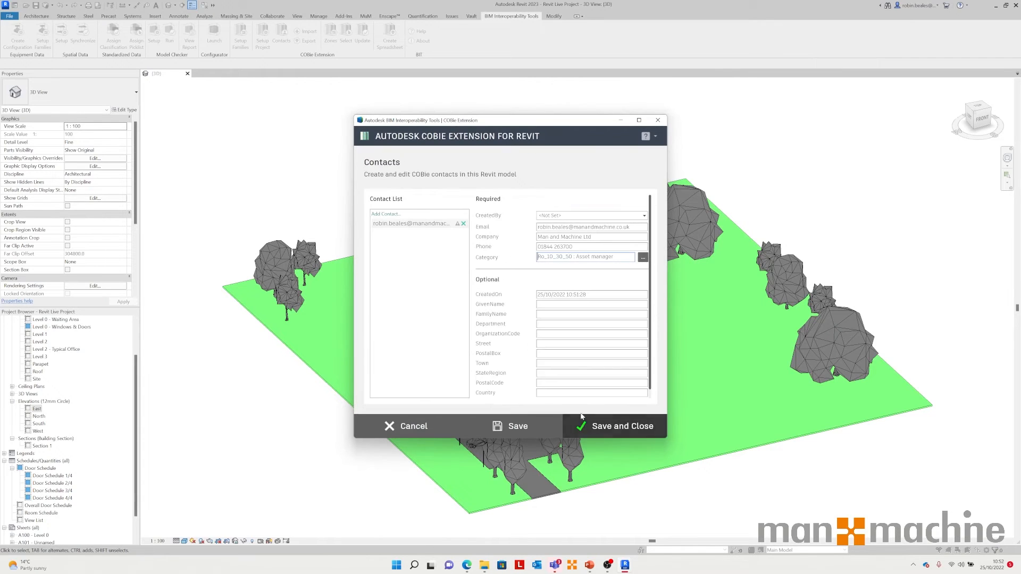
Step: Enter the contact's given and family names, department technical and organisation code MAM01, then save the contact
left_click(555, 304)
key("Tab")
key("Tab")
type("technical")
key("Tab")
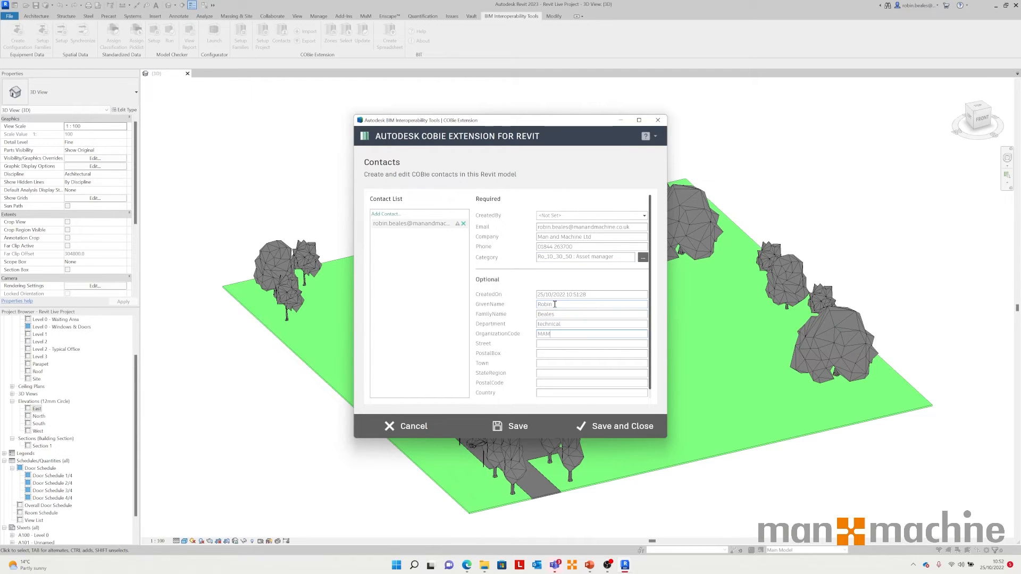
key("Tab")
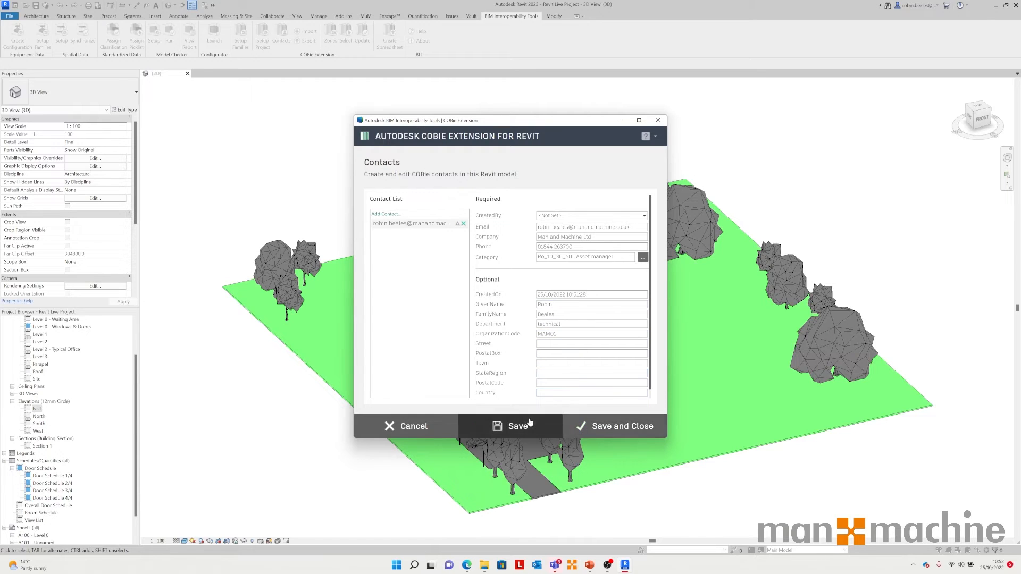
left_click(512, 426)
Step: Set the contact's CreatedBy to its own e-mail address and save and close the Contacts editor
left_click(534, 307)
left_click(645, 216)
left_click(573, 238)
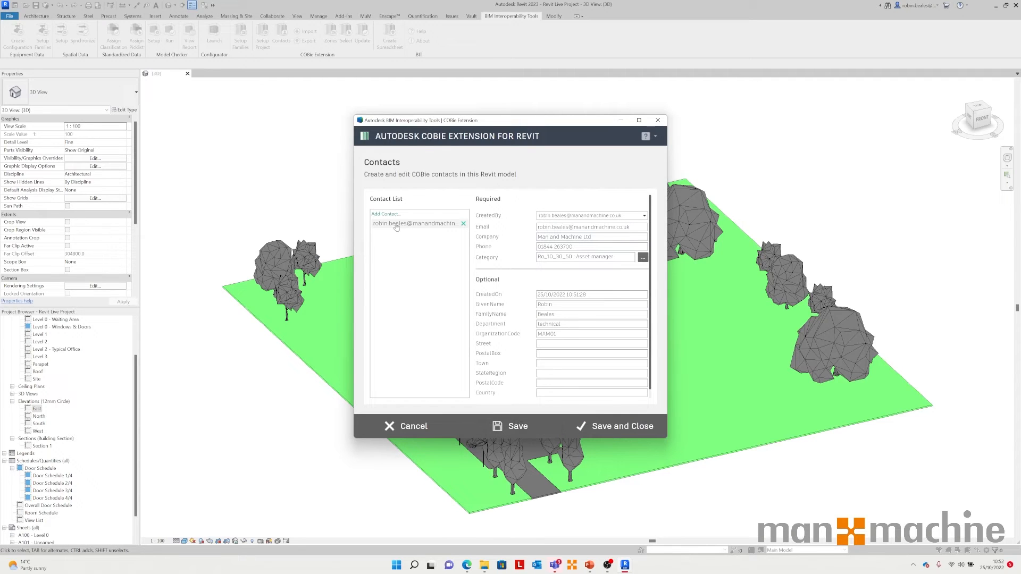
left_click(628, 426)
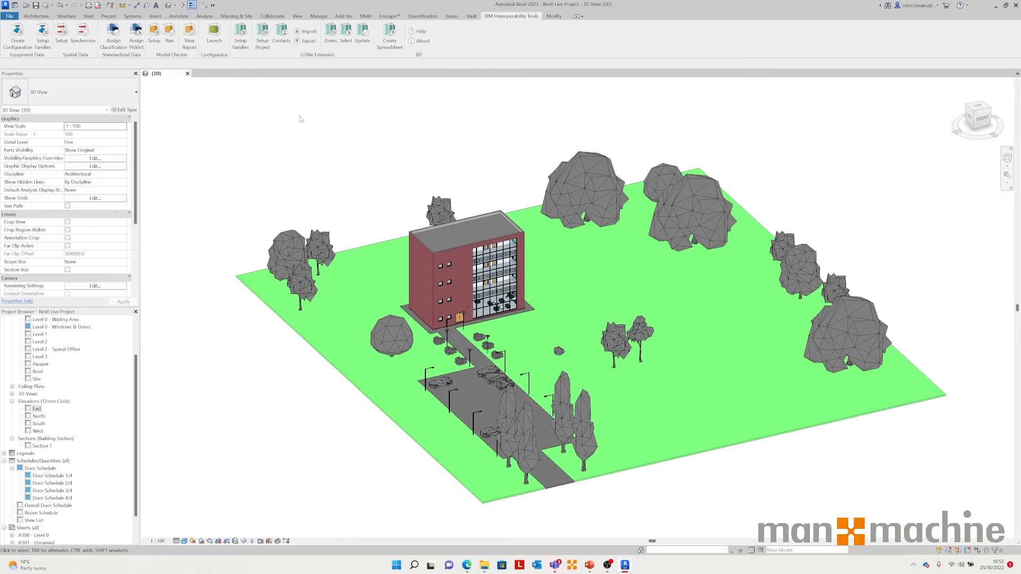
Step: Open COBie project setup and set units to Millimeter, Square meter and Cubic meter with GBP currency
left_click(262, 33)
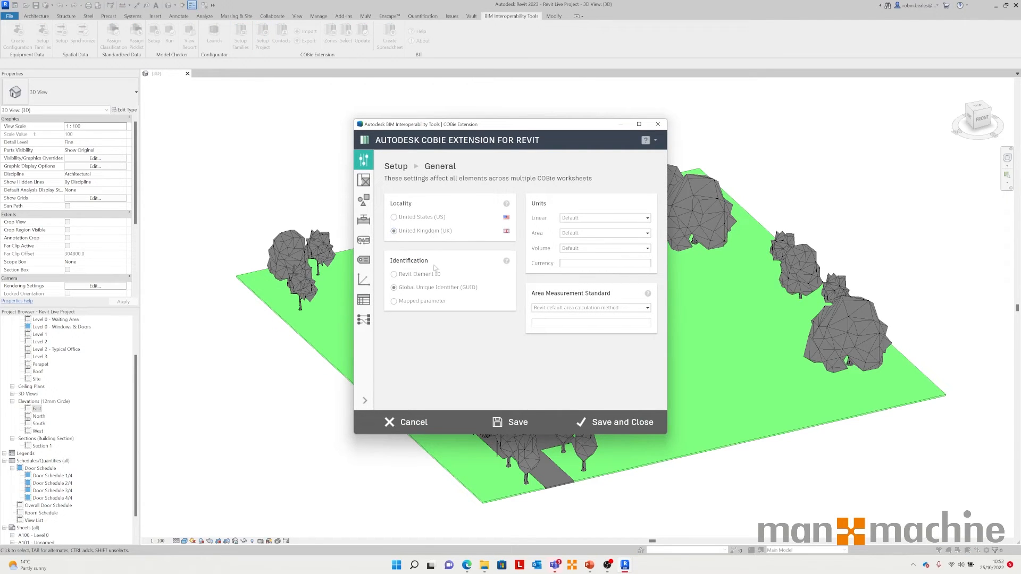
left_click(579, 218)
left_click(580, 233)
left_click(580, 233)
left_click(576, 258)
left_click(587, 249)
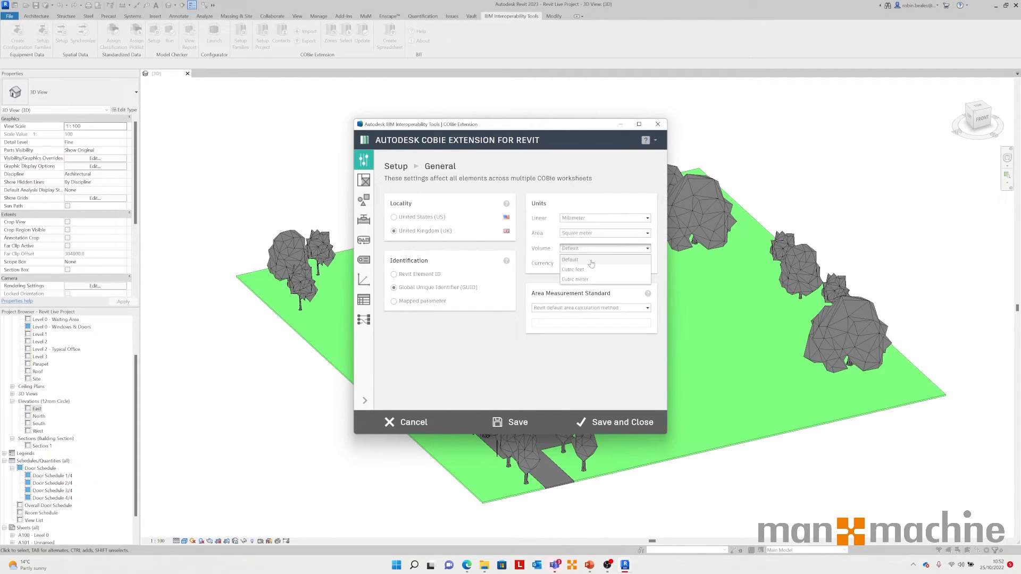
left_click(590, 279)
left_click(588, 264)
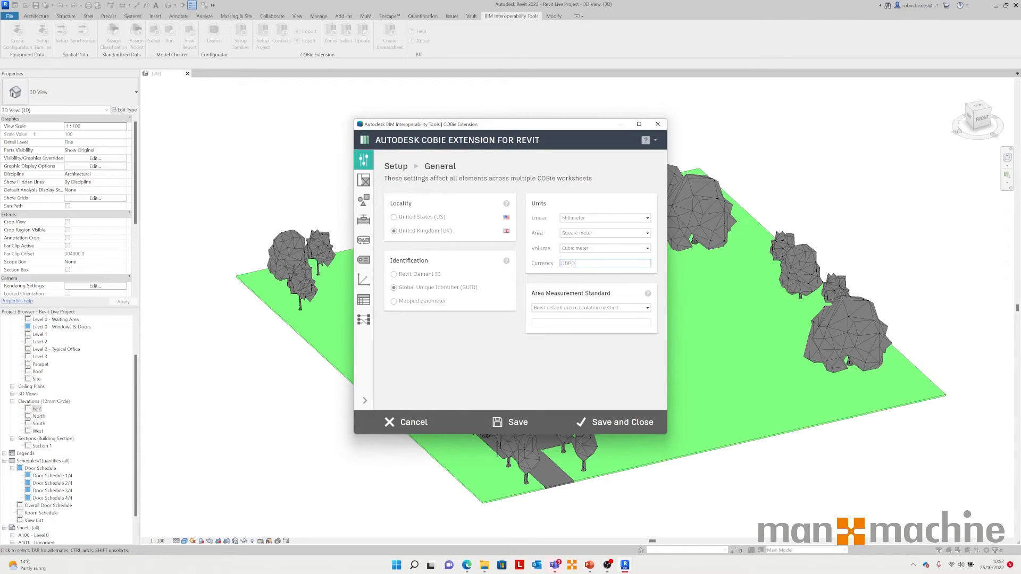
left_click(598, 307)
left_click(598, 307)
Step: On the Spaces setup page, set all element categories to be located by Room
left_click(361, 184)
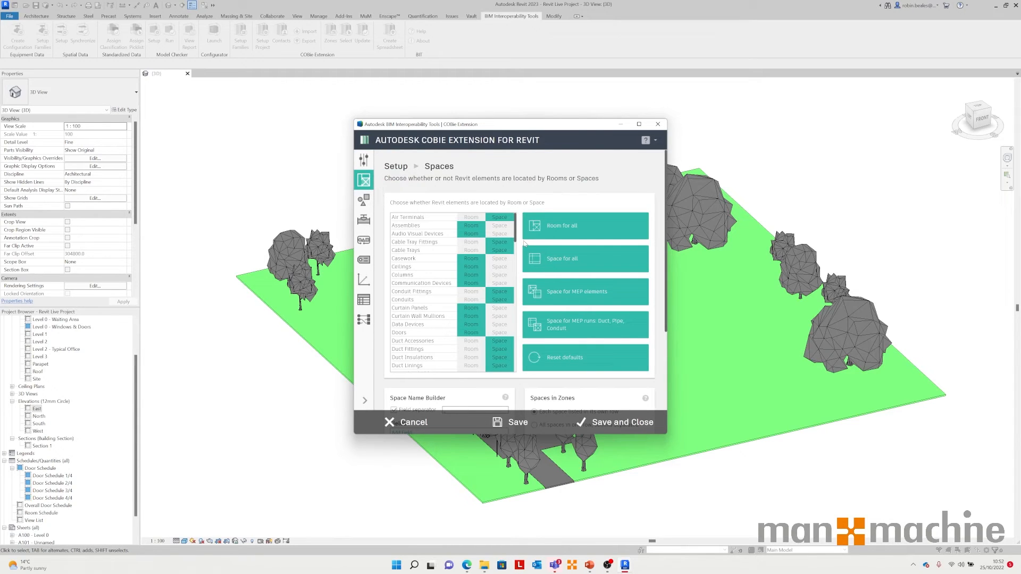
left_click_drag(521, 131, 483, 167)
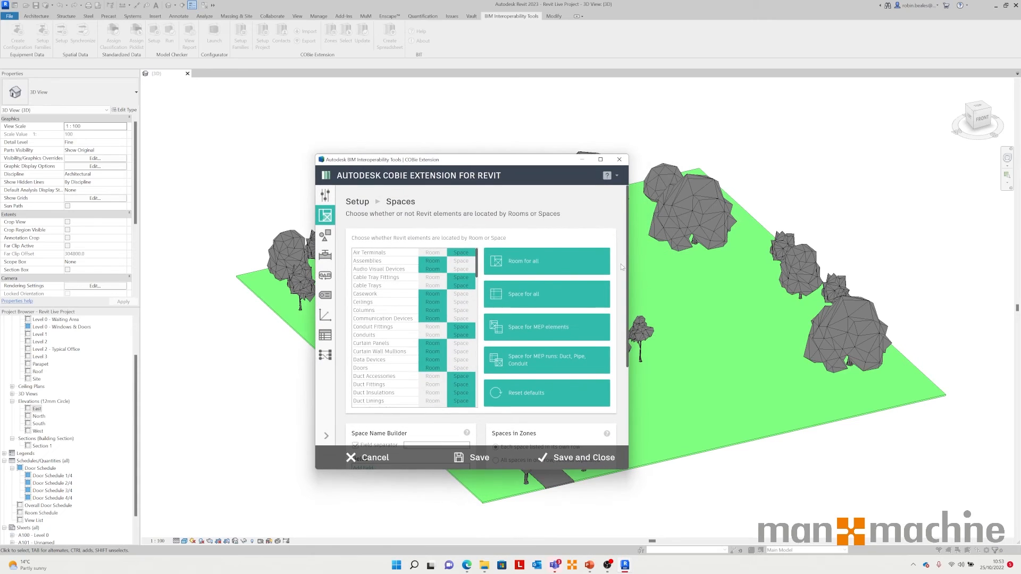
left_click(551, 265)
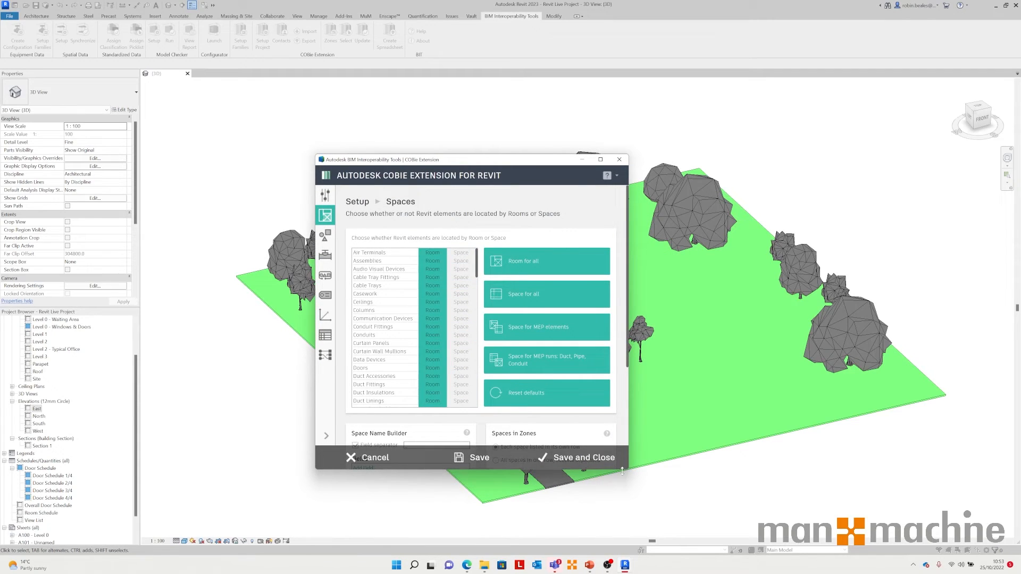
left_click_drag(607, 470, 604, 565)
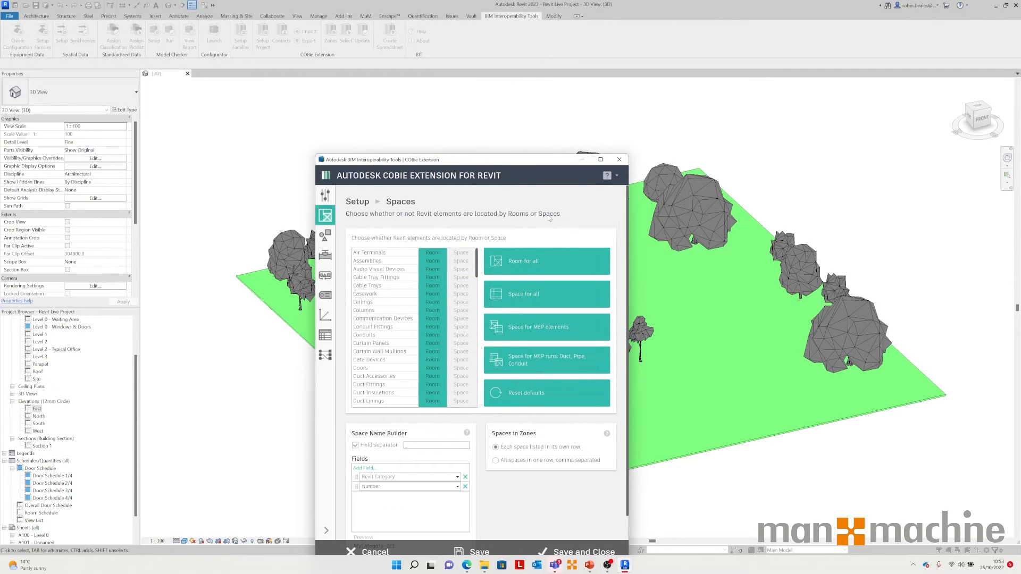
left_click_drag(507, 154, 522, 71)
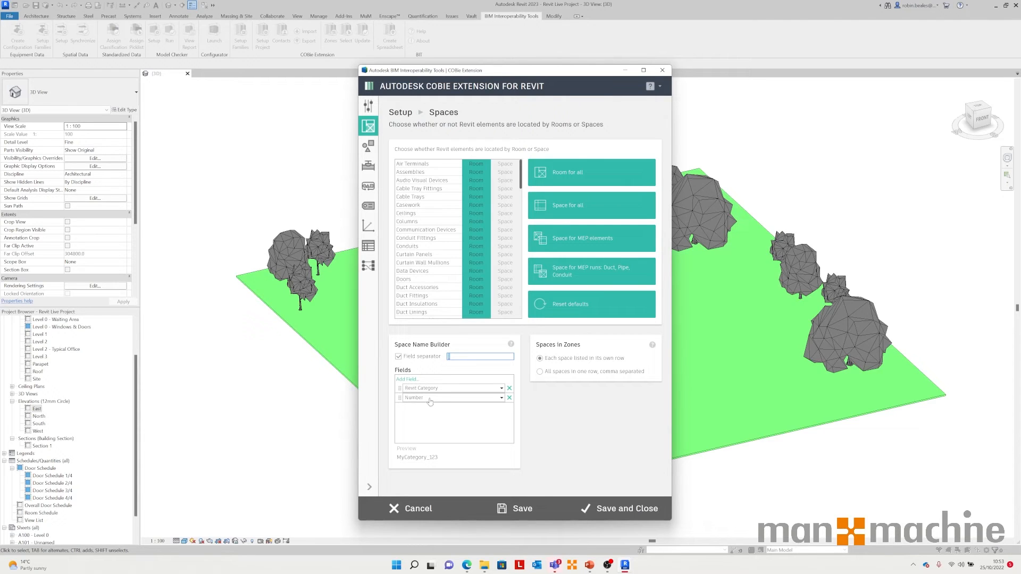
Step: Add a Name field to the space name builder and replace the Number field with it
left_click(407, 380)
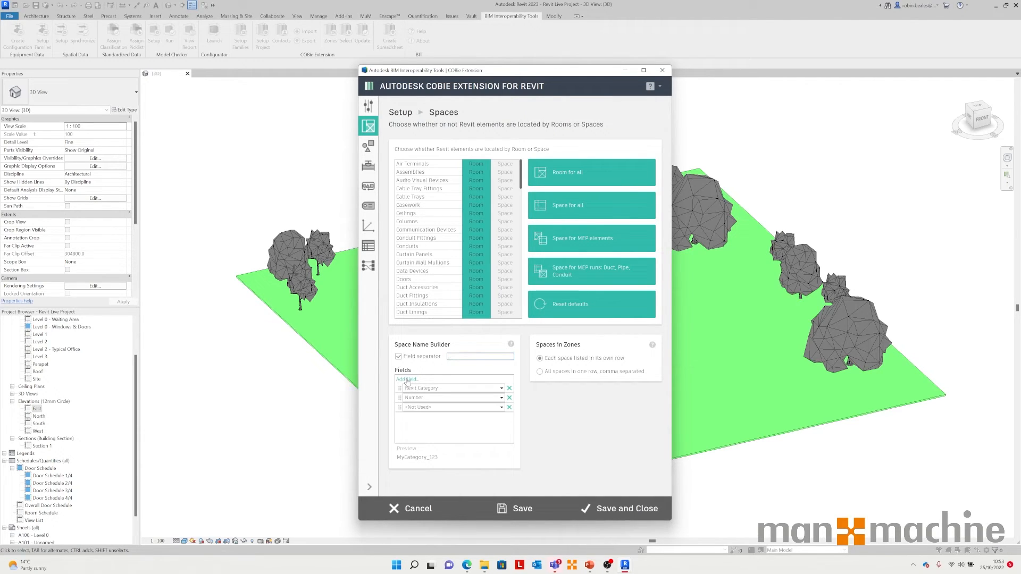
left_click(442, 407)
left_click(412, 468)
left_click_drag(400, 407, 400, 397)
left_click(509, 408)
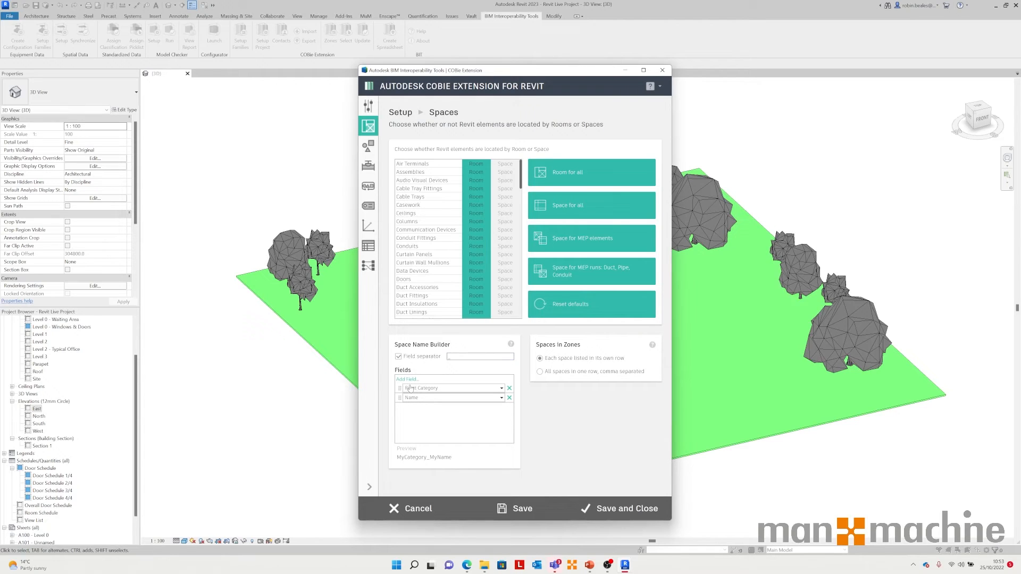
Step: Set the second space name builder field back to Number
left_click(431, 400)
left_click(420, 451)
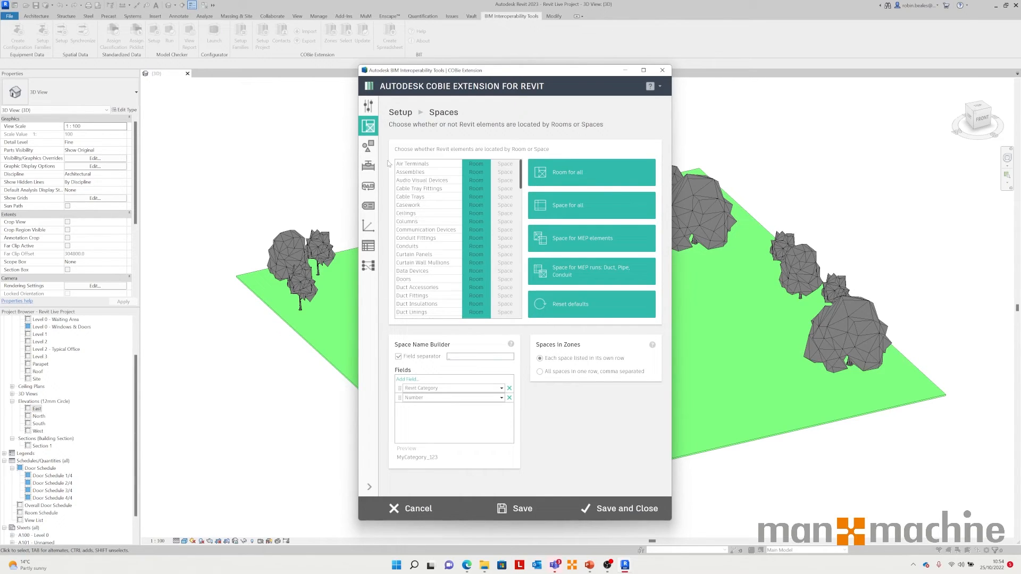
Step: On the Types setup page, set the first category priority to Classification Manager 'Uniclass Pr' parameter value and the second and third to n/a
left_click(367, 146)
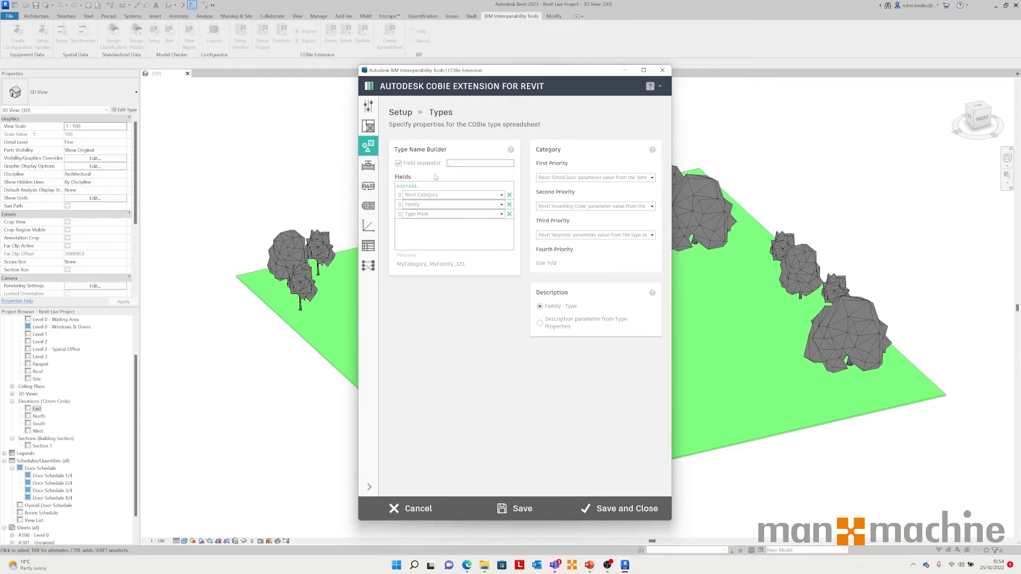
left_click(609, 180)
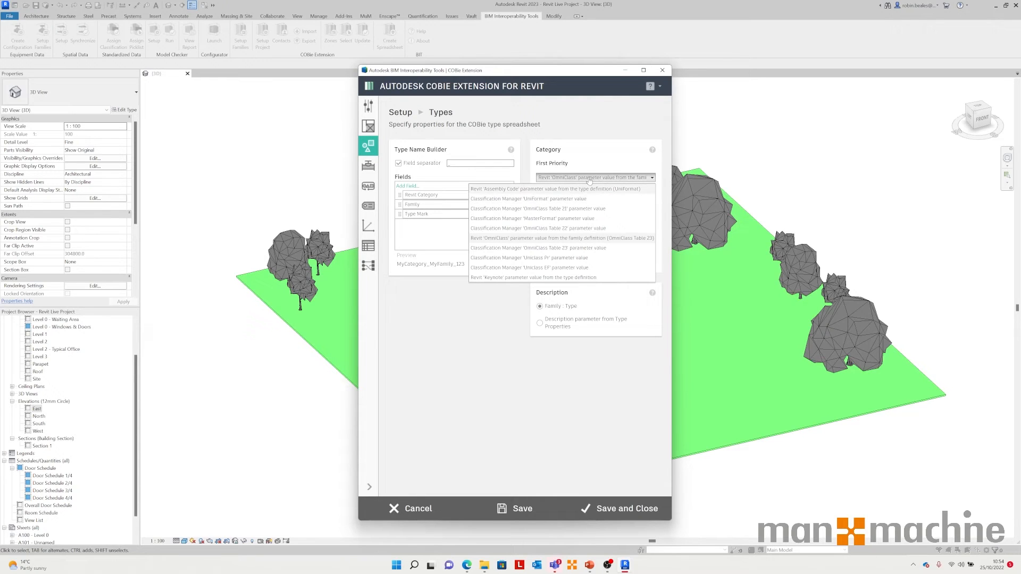
left_click(559, 260)
left_click(568, 208)
left_click(507, 307)
left_click(555, 235)
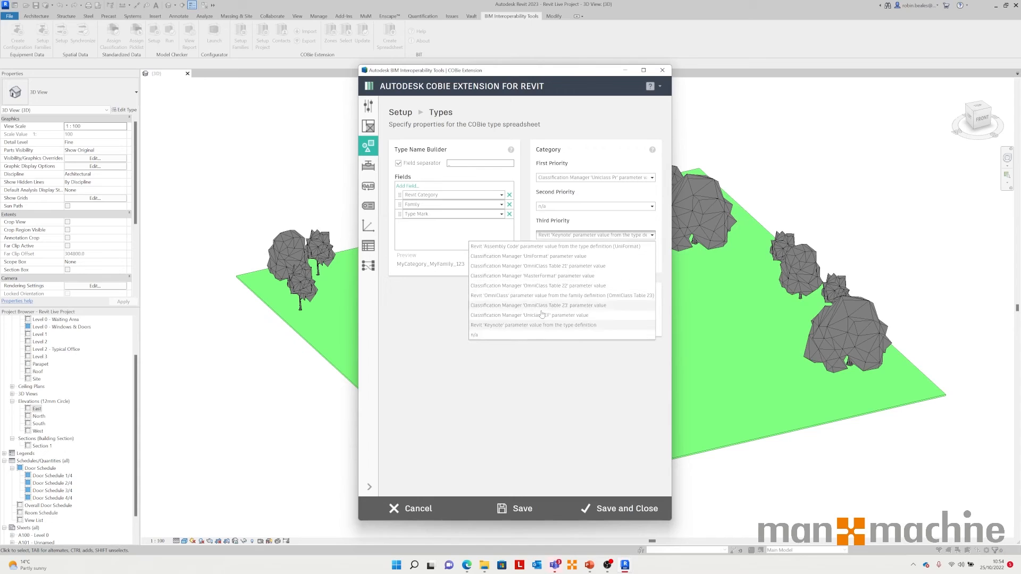
left_click(505, 334)
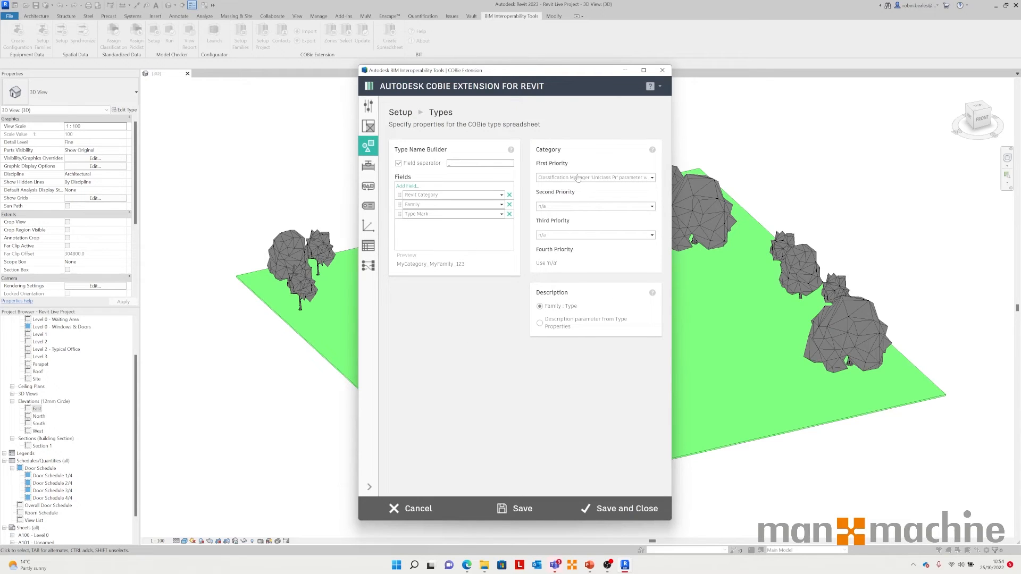
Step: On the Attributes setup page, include the Doors type parameter Fire Rating for export
left_click(368, 166)
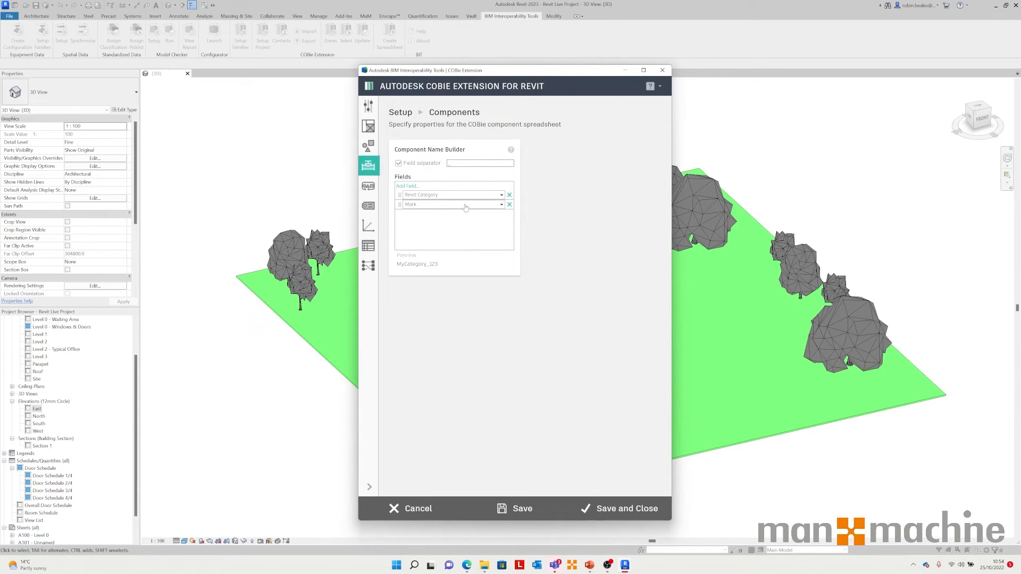
left_click(368, 185)
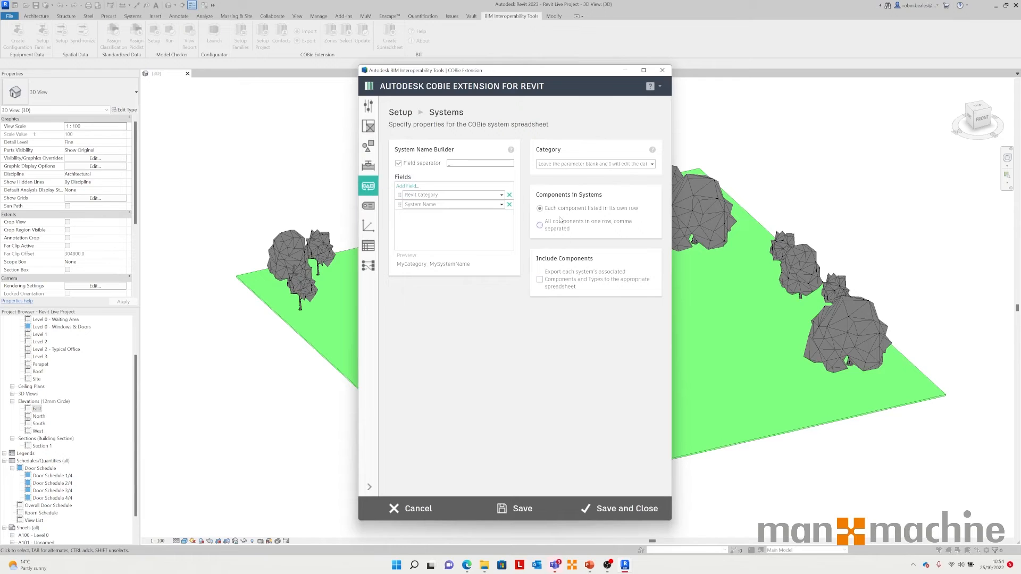
left_click(369, 206)
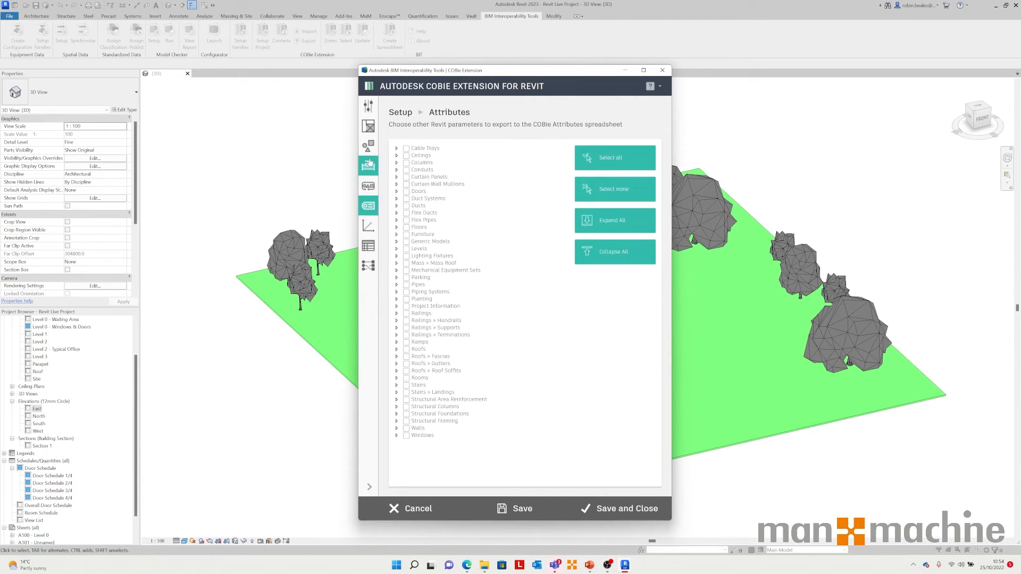
left_click(396, 191)
left_click(404, 199)
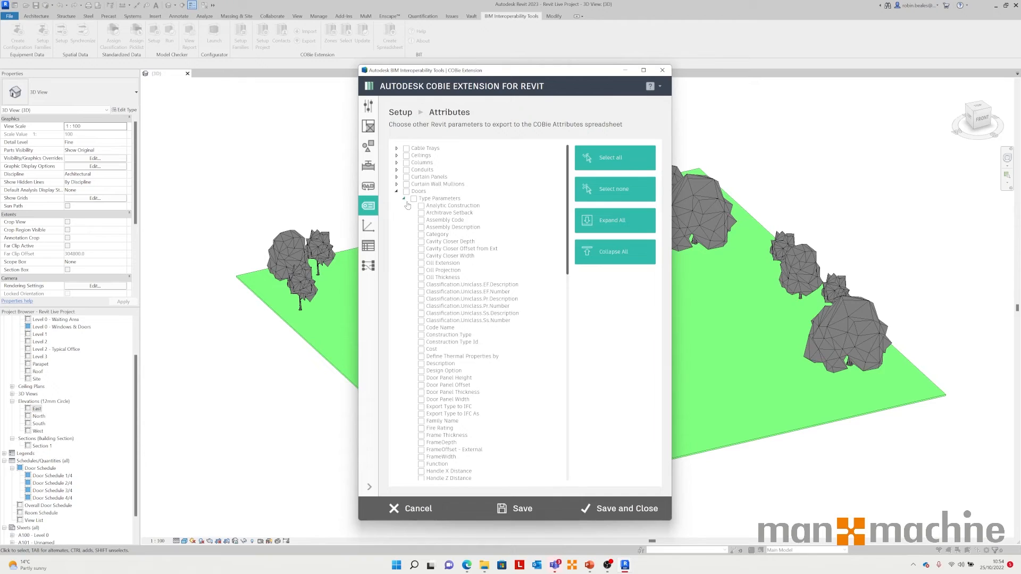
scroll(426, 351, "down", 1)
left_click(421, 390)
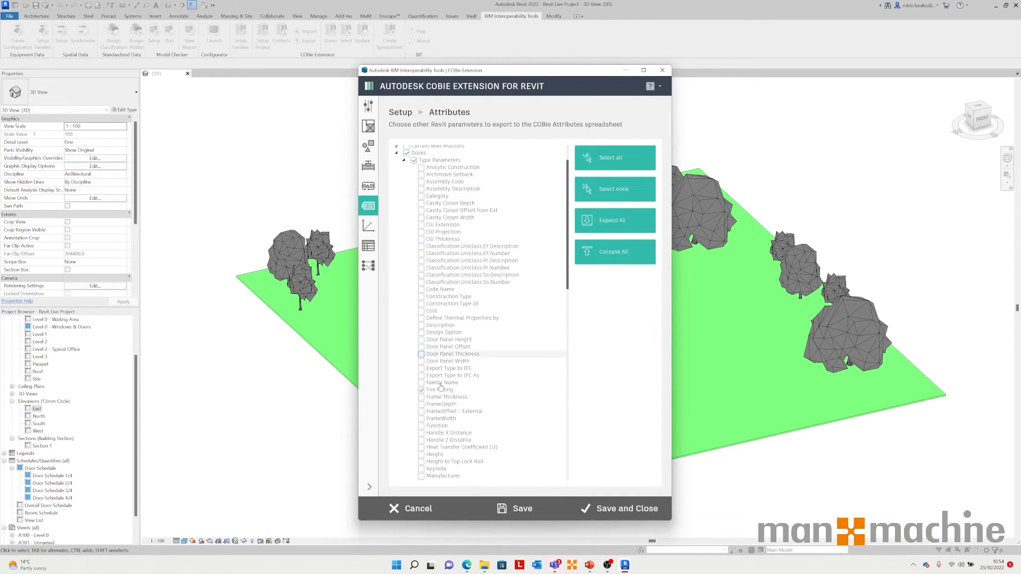
Step: Review the remaining setup pages, then save and close the COBie project setup
left_click(368, 225)
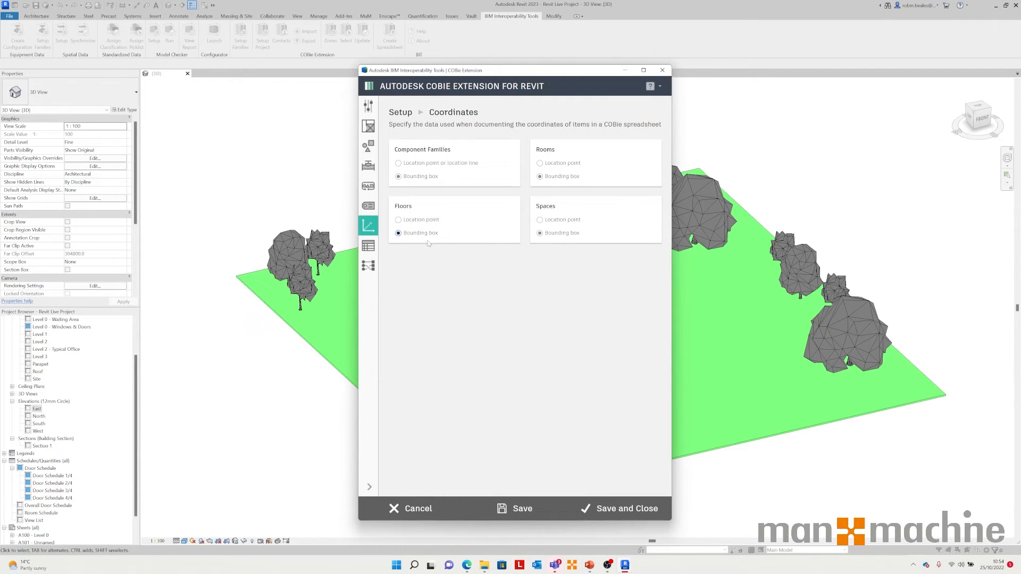
left_click(368, 246)
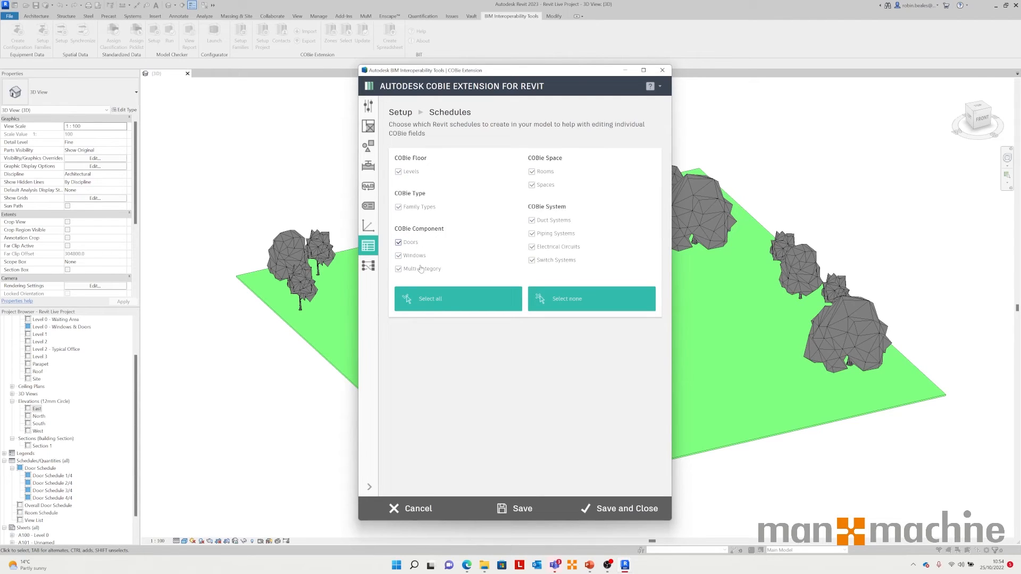
left_click(368, 265)
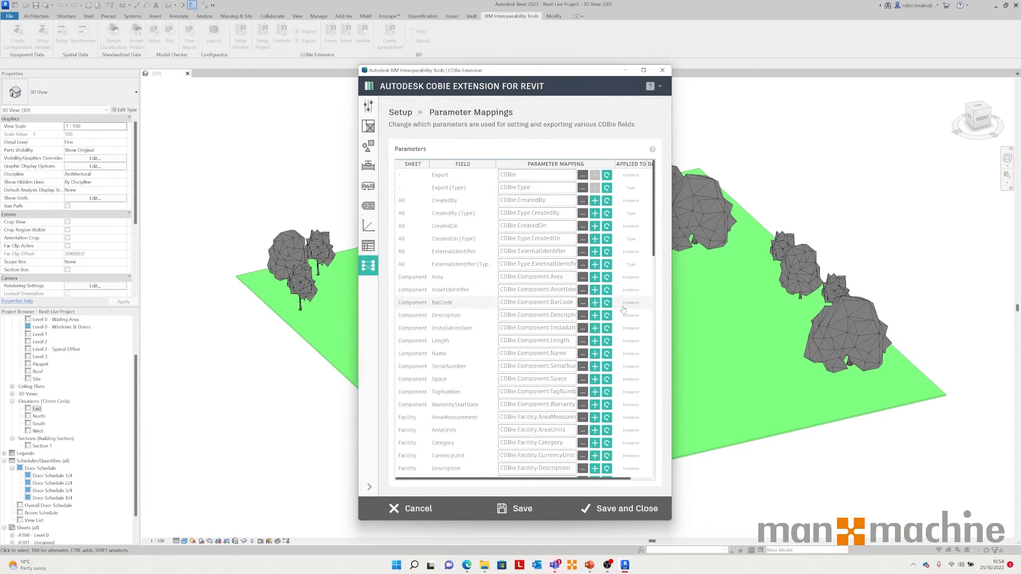
left_click(516, 508)
left_click(547, 304)
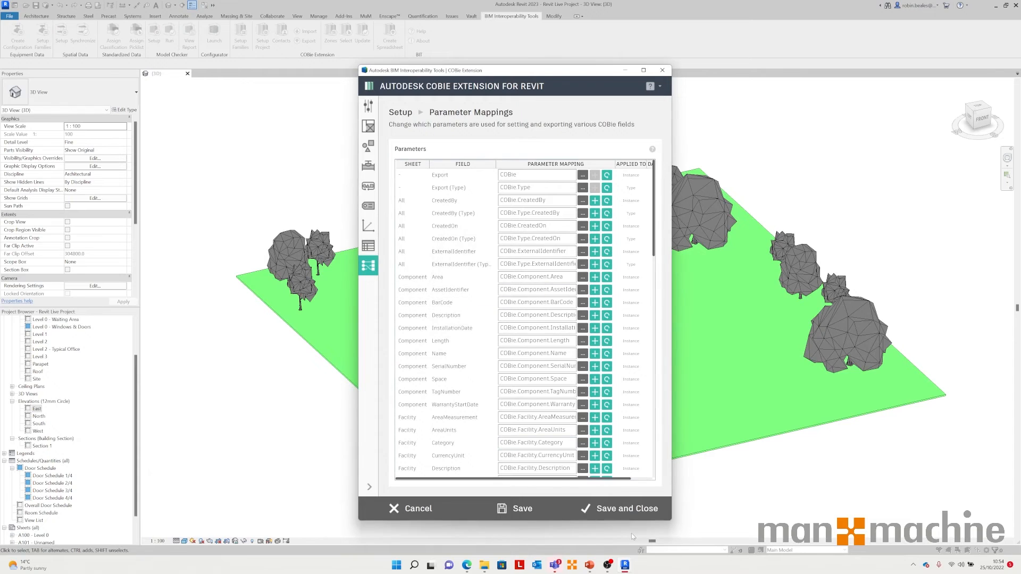
left_click(625, 508)
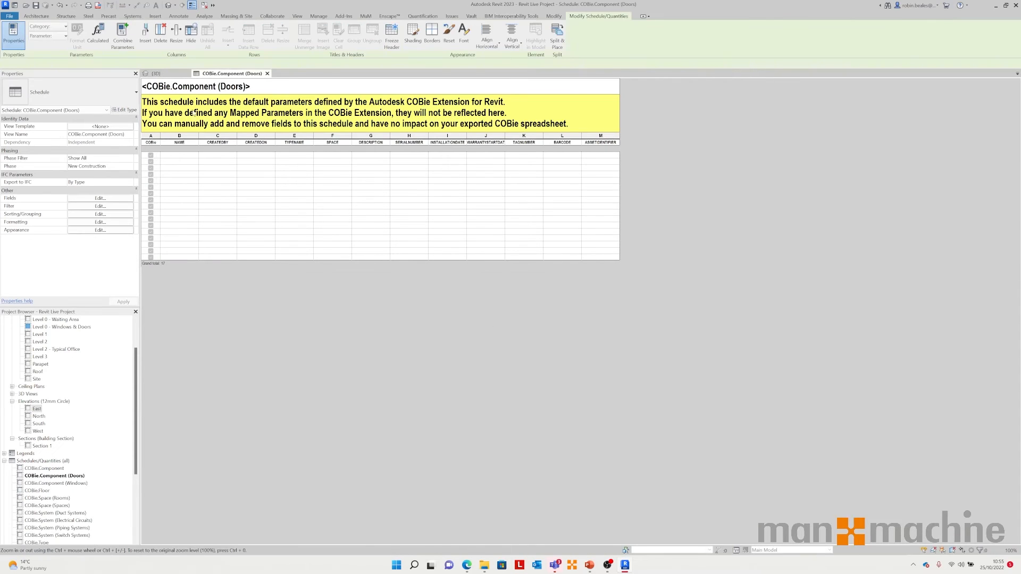
Step: Close the door schedule and open the Level 0 floor plan zoomed in
scroll(34, 473, "down", 1)
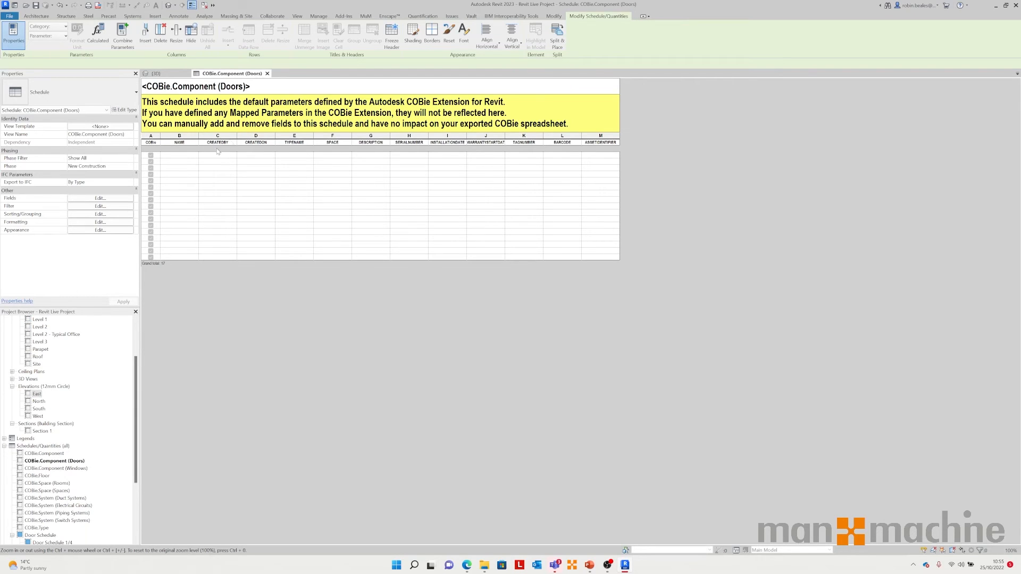
left_click(268, 73)
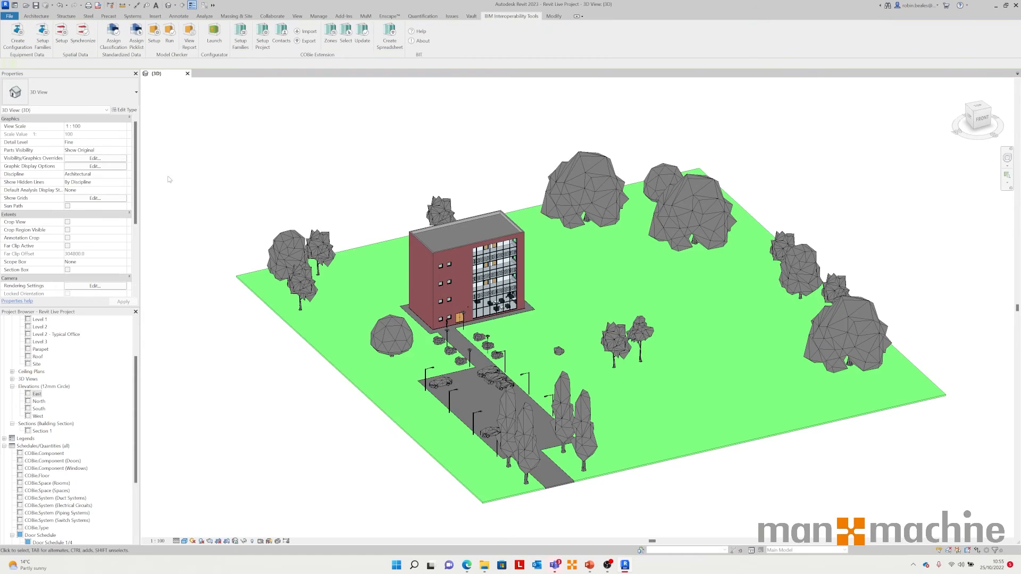
scroll(60, 380, "up", 3)
double_click(41, 342)
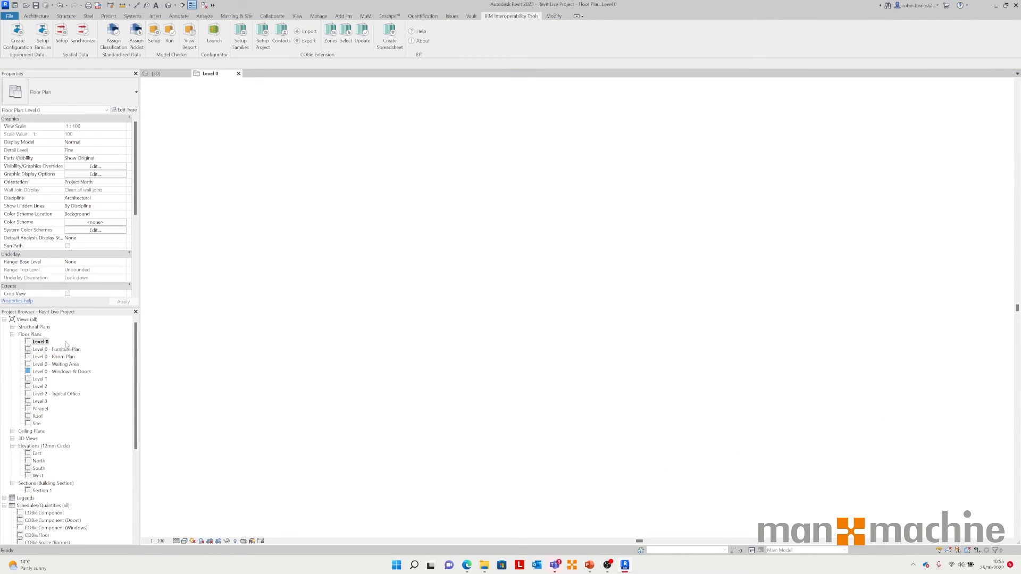
scroll(479, 227, "up", 10)
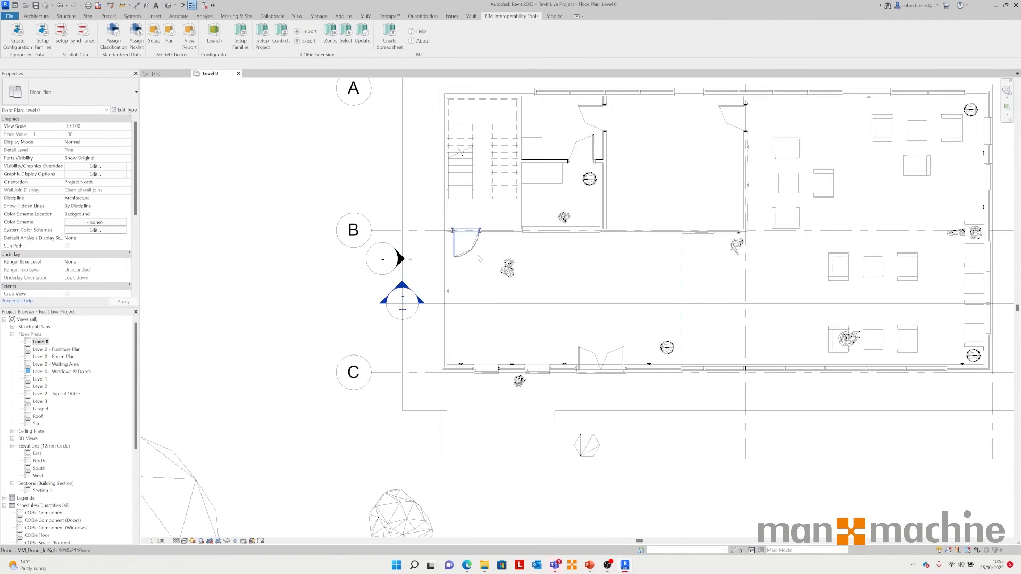
Step: Inspect the COBie instance and type properties of the door near grid B without changing them
left_click(471, 247)
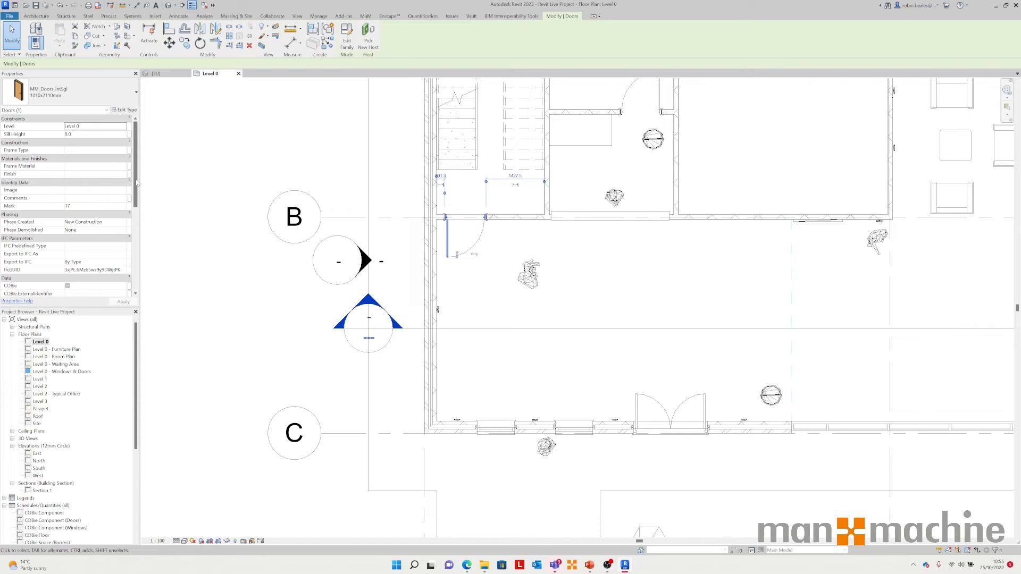
scroll(137, 183, "down", 5)
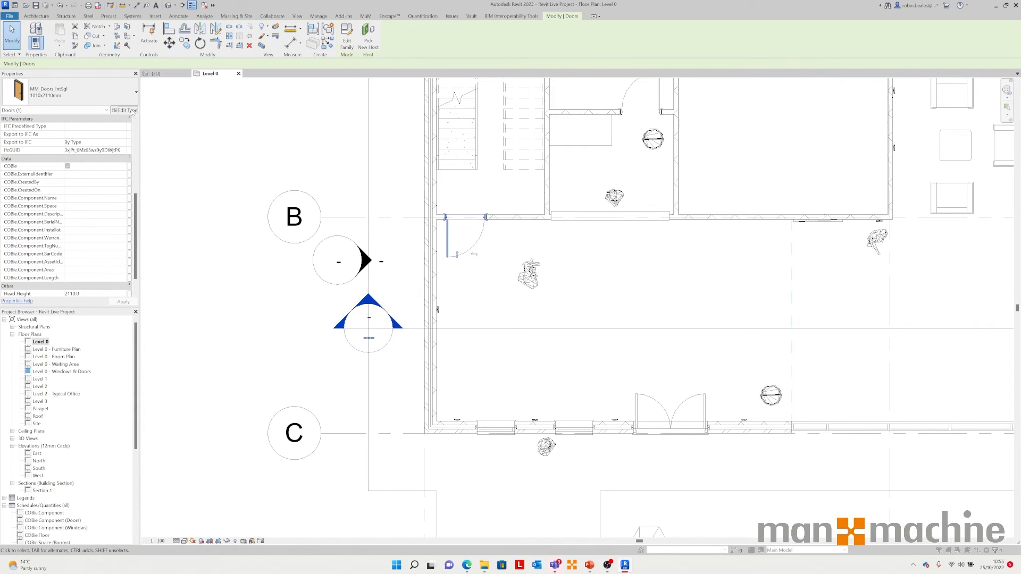
left_click(126, 110)
left_click_drag(524, 180, 523, 360)
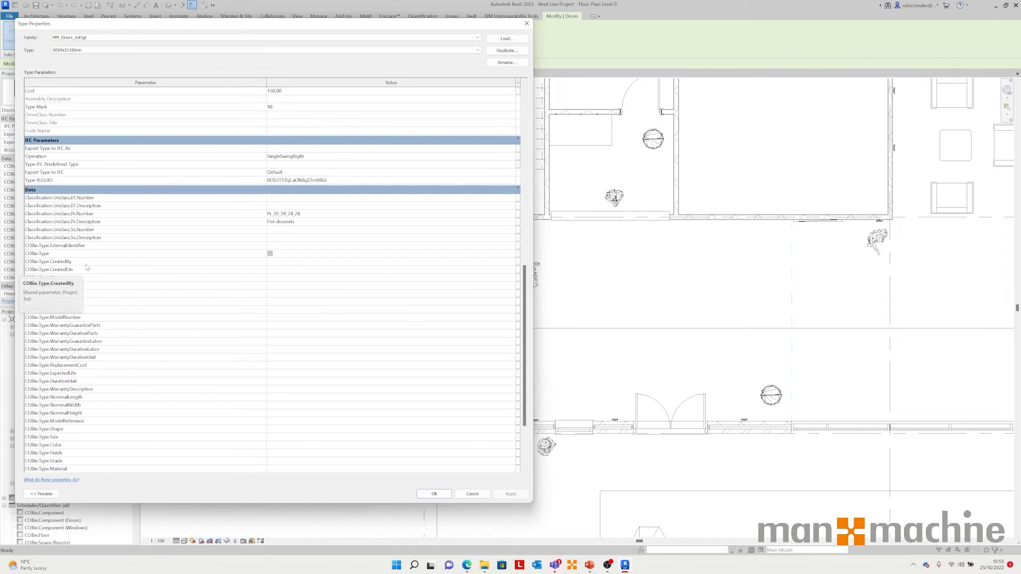
left_click(471, 495)
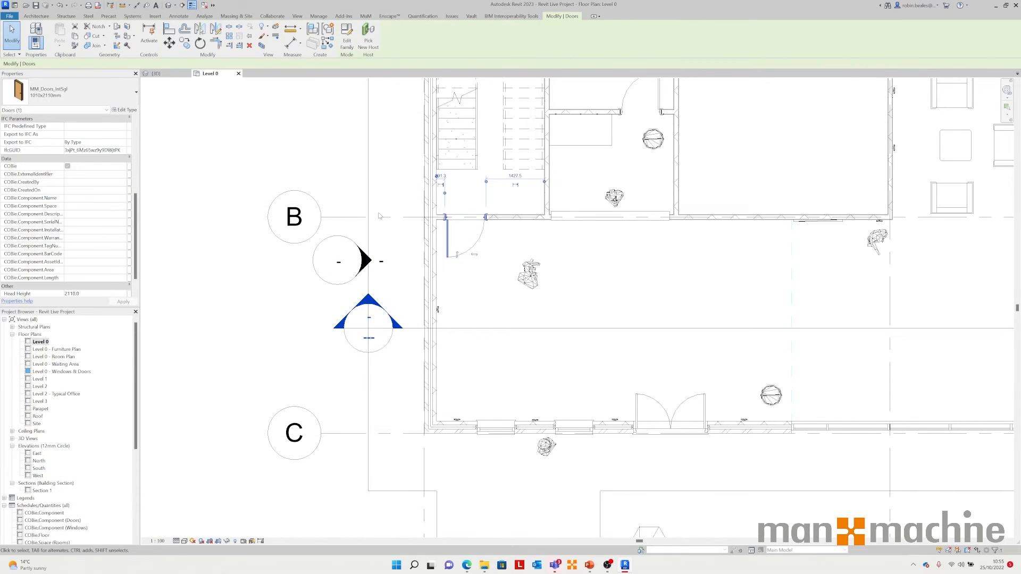
Step: Open the COBie Zone Manager and add a new zone with its default settings
left_click(211, 210)
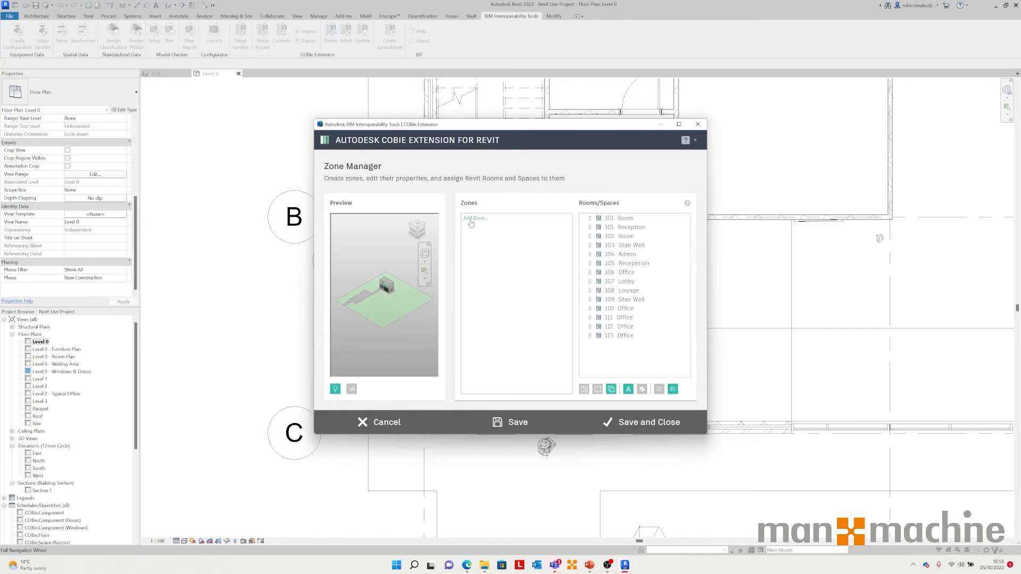
left_click(471, 219)
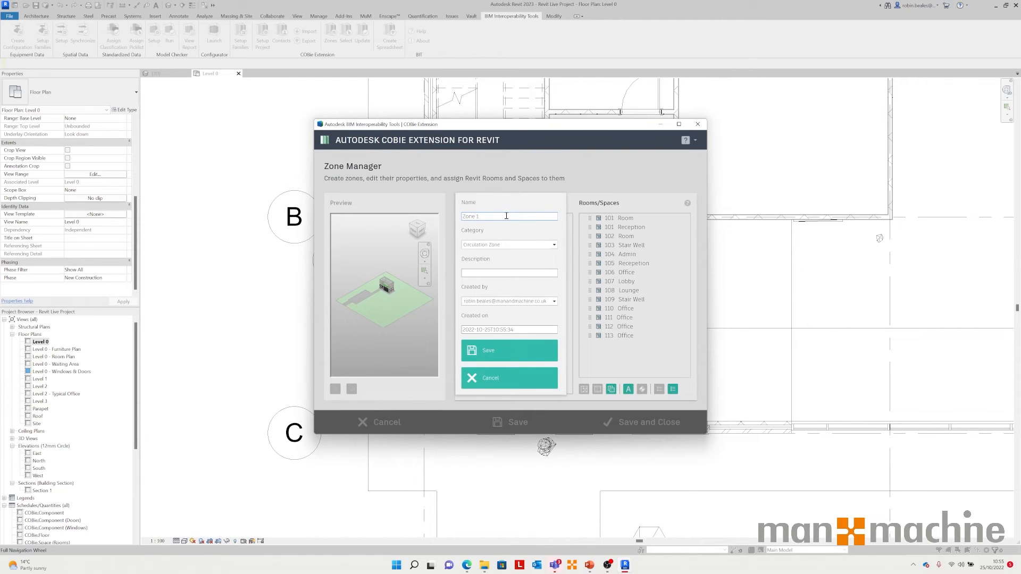
left_click(505, 353)
left_click(512, 306)
left_click(483, 353)
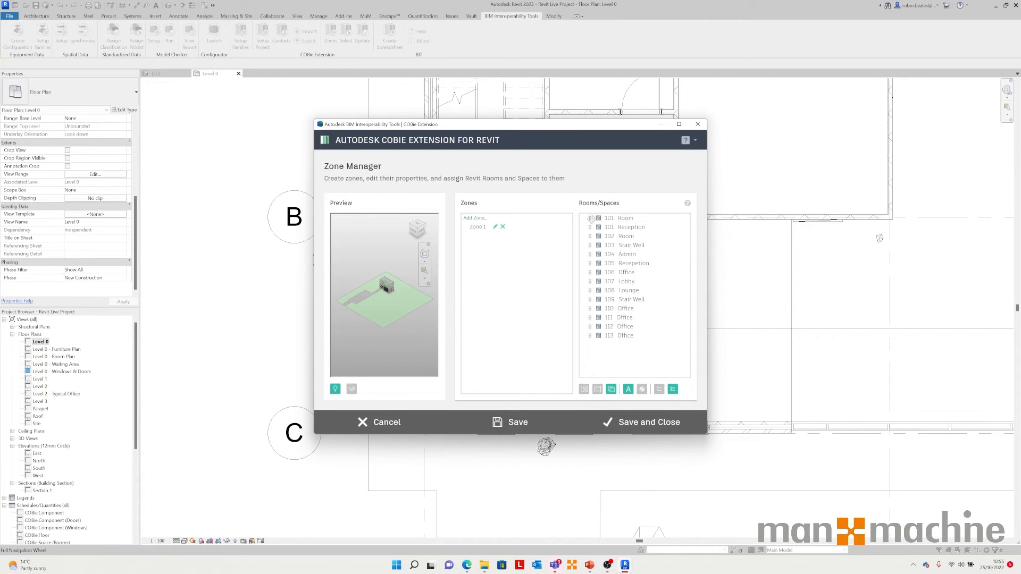
Step: Assign rooms 101 to 113 to the new zone and save
left_click(620, 220)
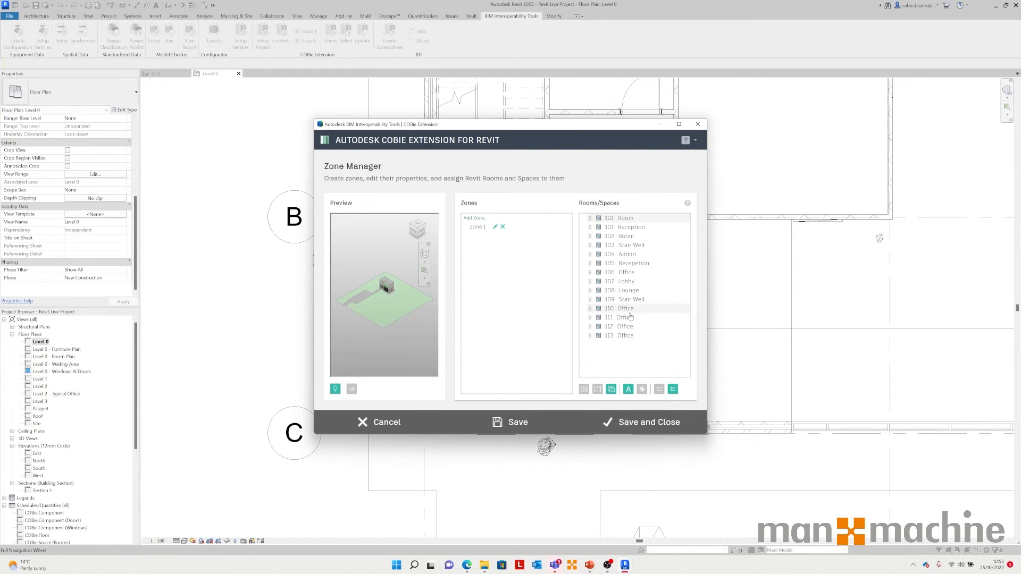
left_click(624, 335, "shift")
left_click_drag(590, 219, 474, 227)
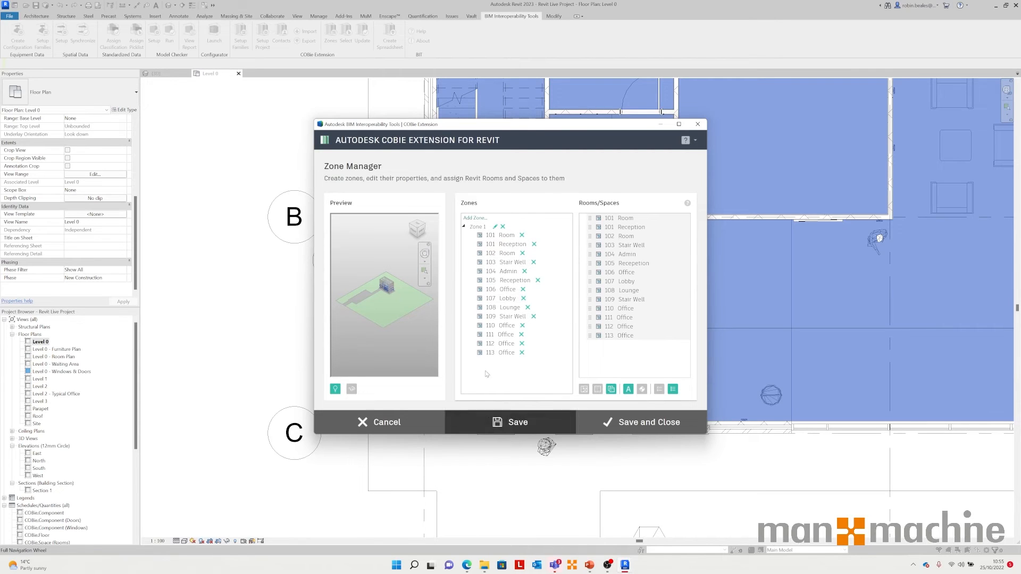
left_click(512, 421)
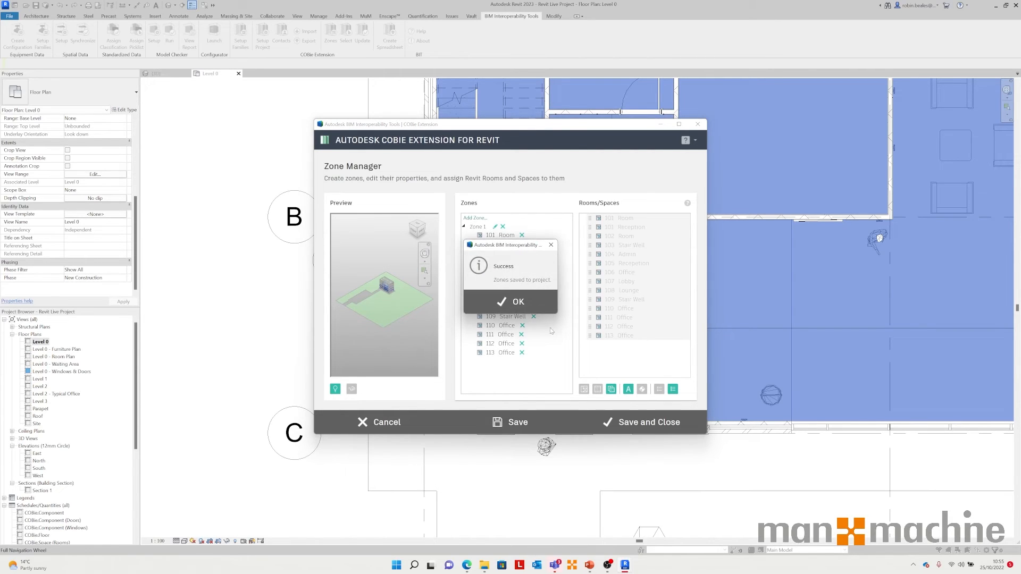
left_click(507, 301)
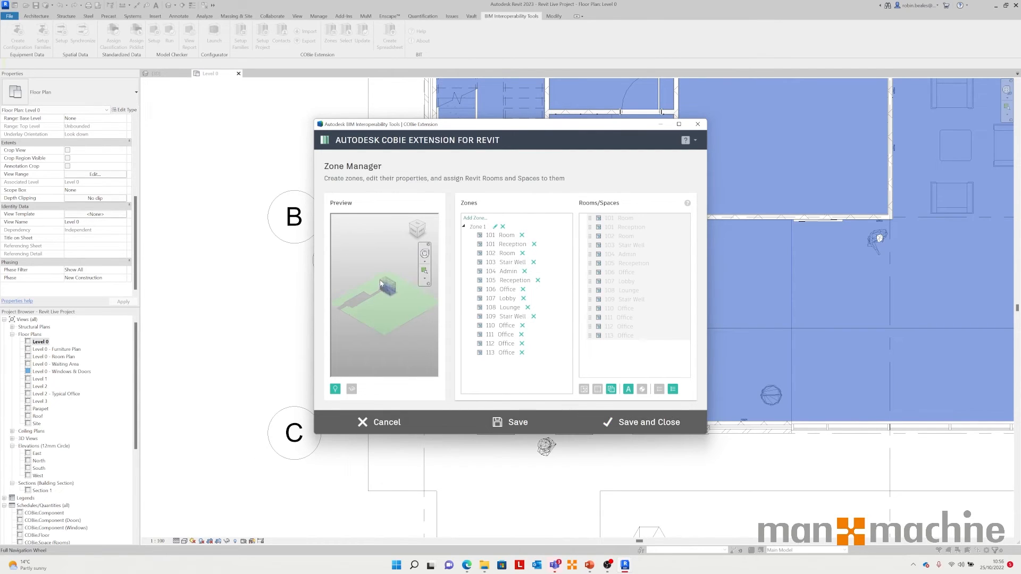
Step: Preview rooms in the zone, then save and close the Zone Manager
left_click(503, 237)
left_click(501, 252)
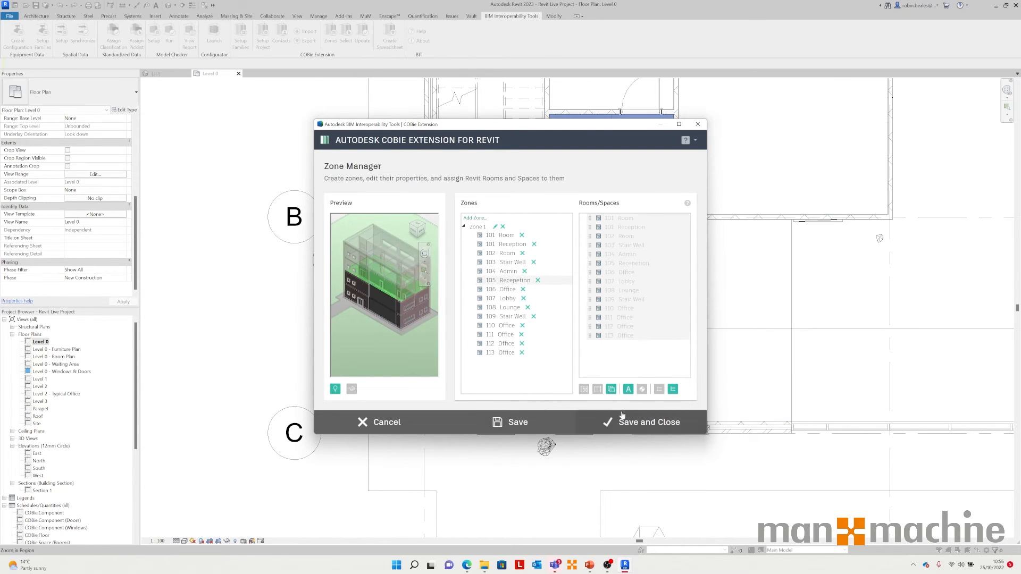
left_click(520, 424)
left_click(513, 299)
left_click(677, 424)
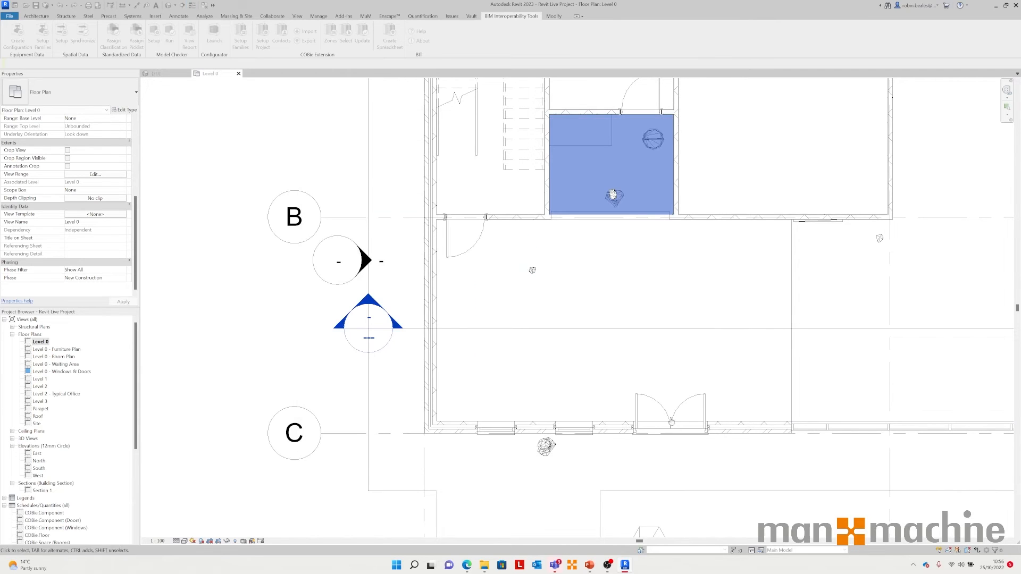
Step: Open the COBie element selection dialog, enlarge it, and tick Doors for export
left_click(345, 37)
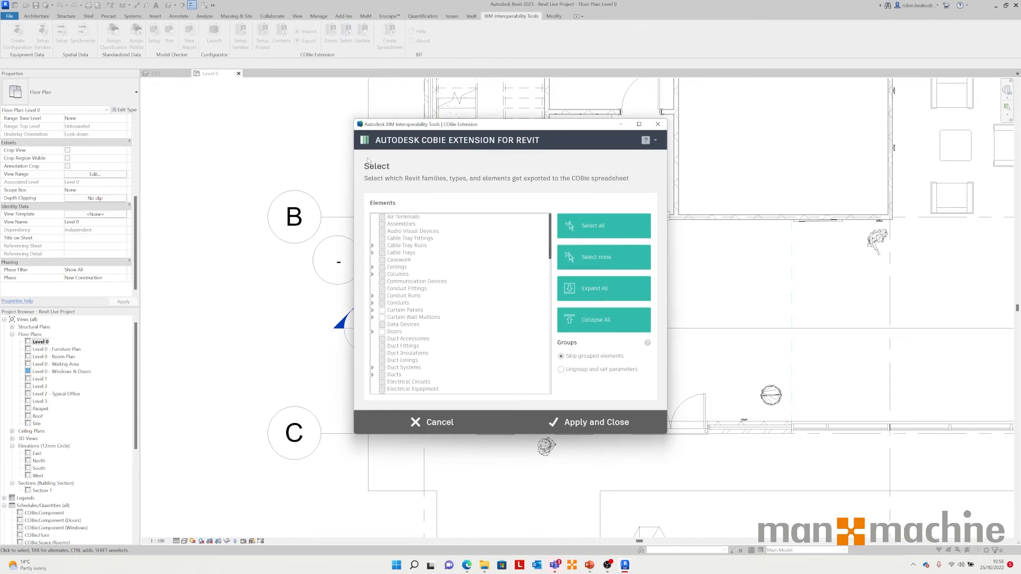
left_click_drag(420, 131, 213, 91)
left_click_drag(460, 396, 592, 475)
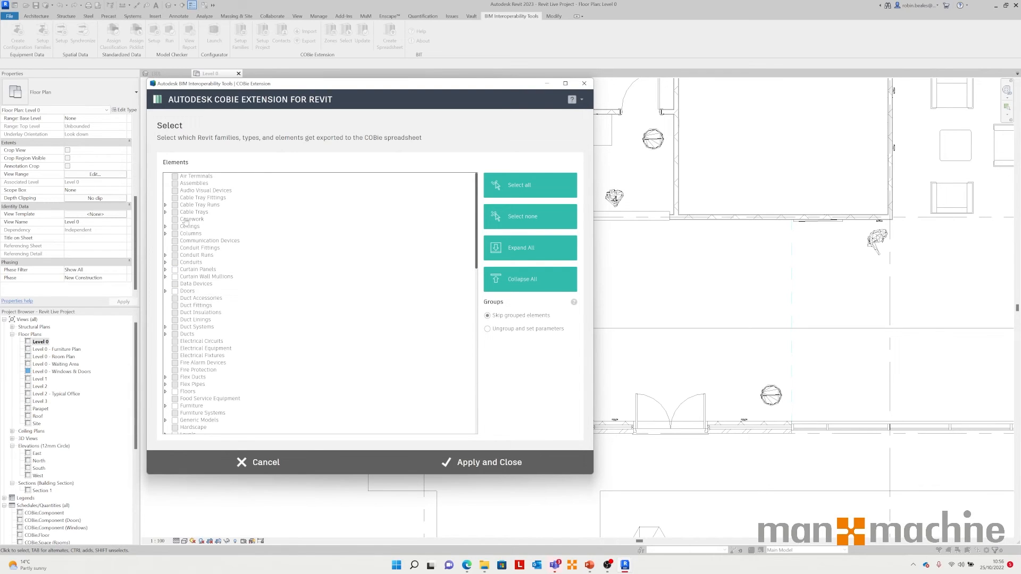
left_click(174, 292)
Step: Tick Levels and Rooms for COBie export as well, then apply and close the selection dialog
scroll(194, 396, "down", 3)
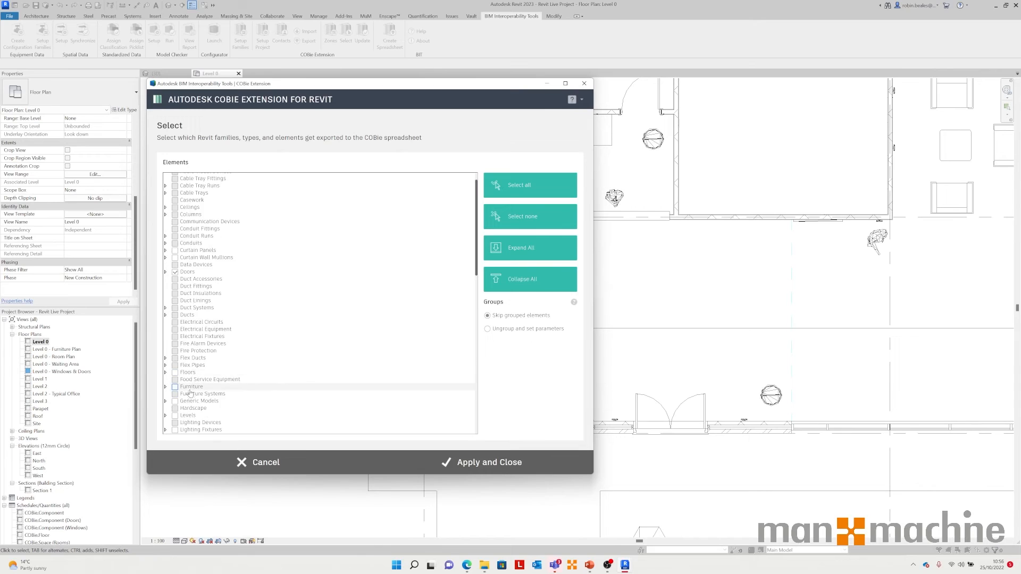
left_click(175, 377)
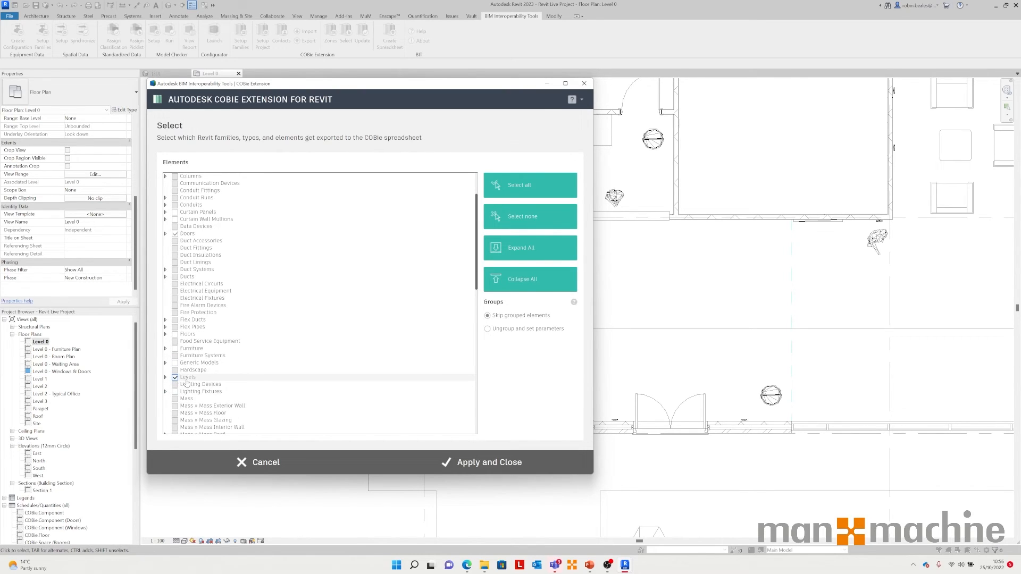
scroll(186, 383, "down", 10)
scroll(187, 392, "down", 3)
left_click(186, 364)
scroll(186, 364, "down", 1)
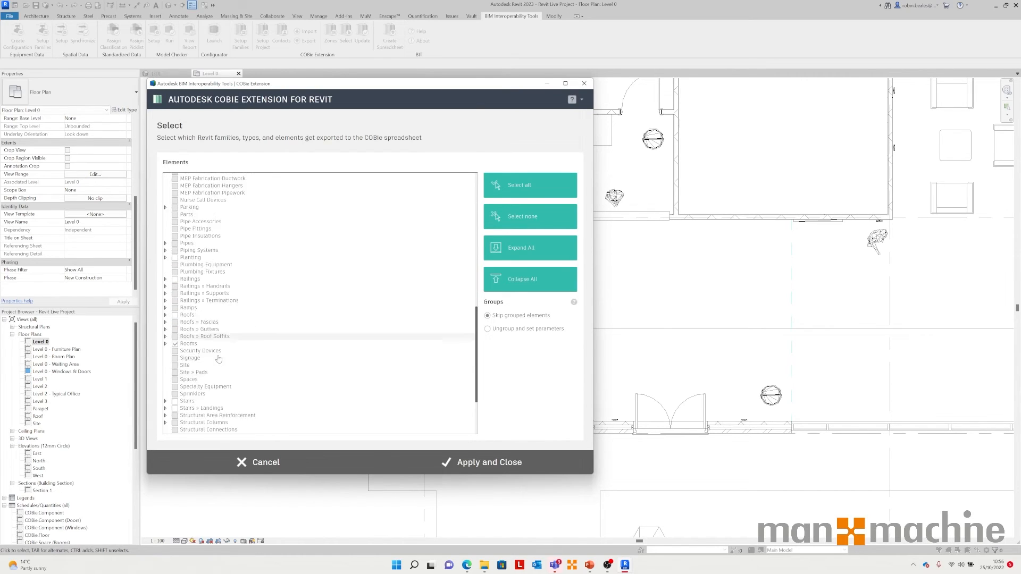
scroll(186, 326, "up", 15)
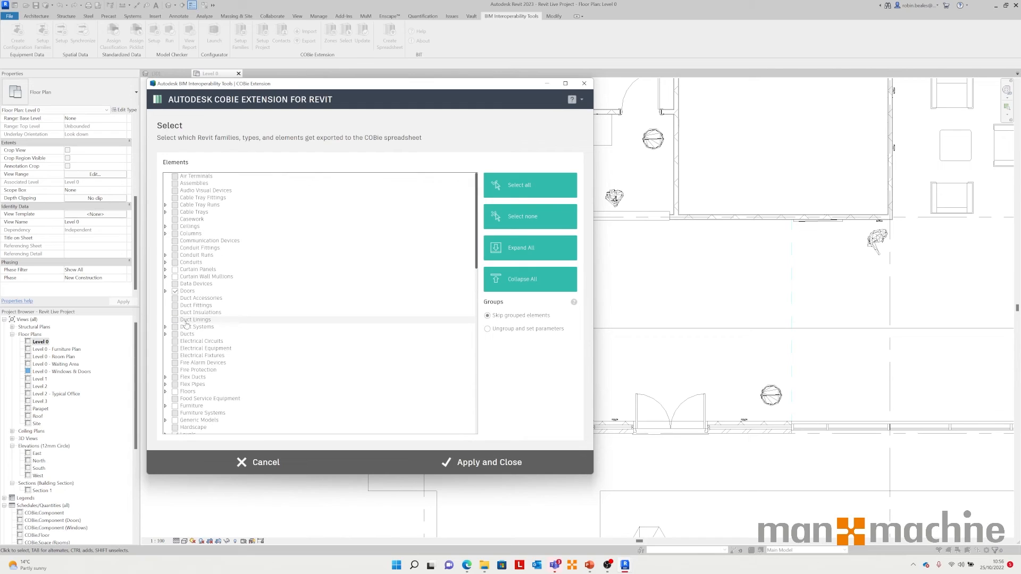
left_click(416, 472)
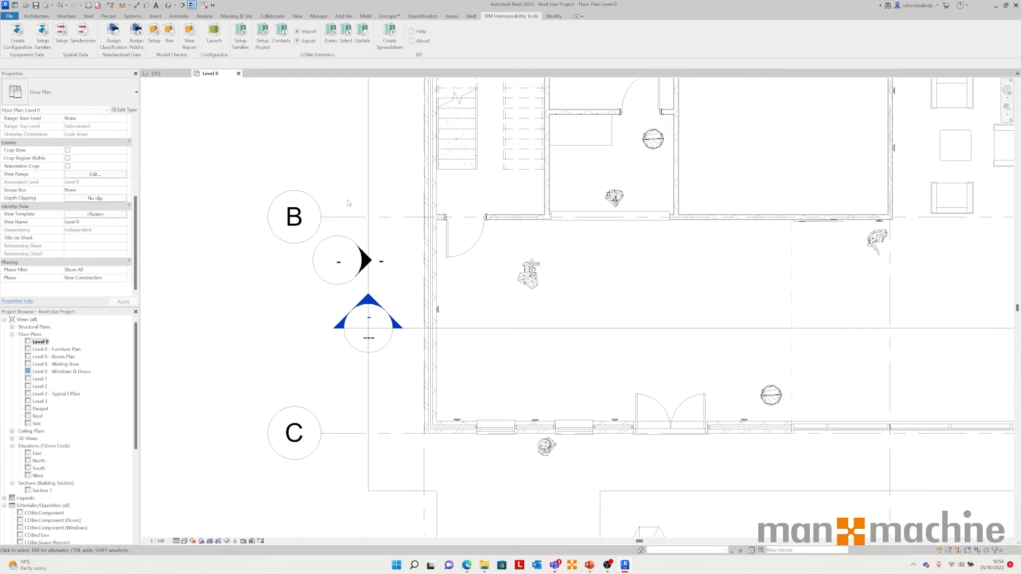
Step: Select a door in the floor plan and inspect its COBie component parameters
left_click(472, 245)
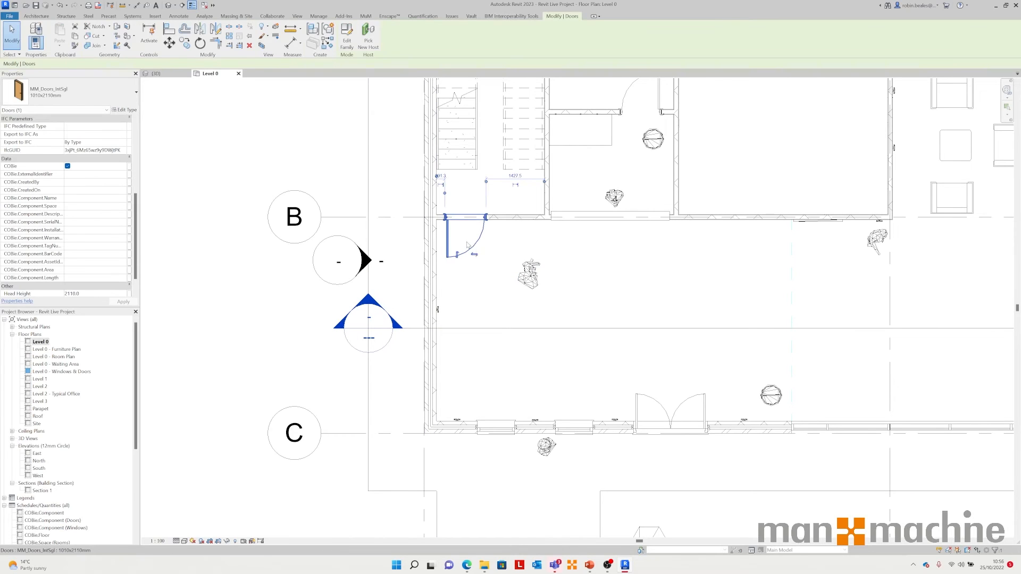
mouse_move(136, 211)
left_mouse_down()
mouse_move(137, 184)
mouse_move(137, 231)
mouse_move(140, 205)
left_mouse_up()
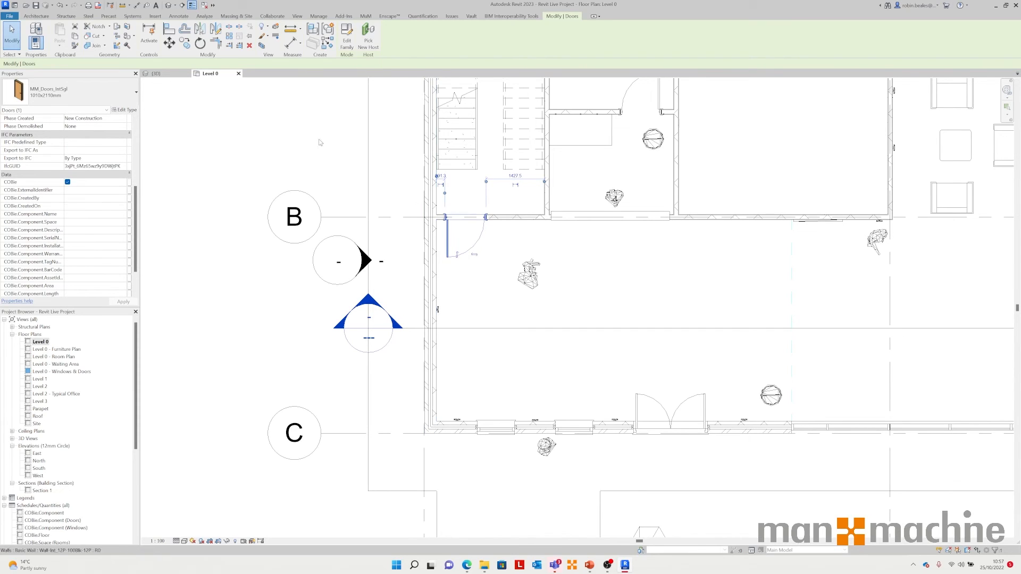
left_click(158, 134)
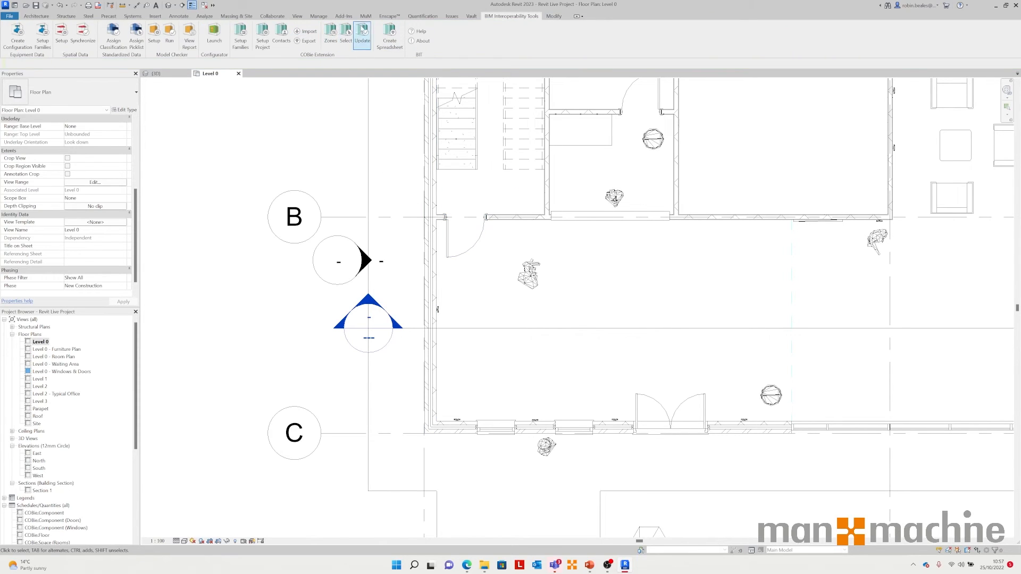
left_click(480, 230)
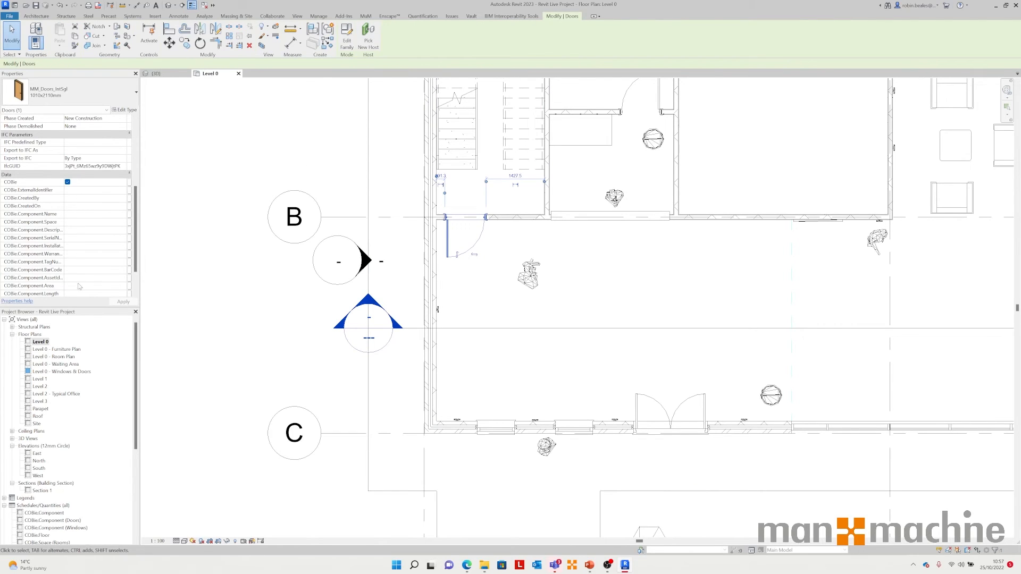
left_click(208, 228)
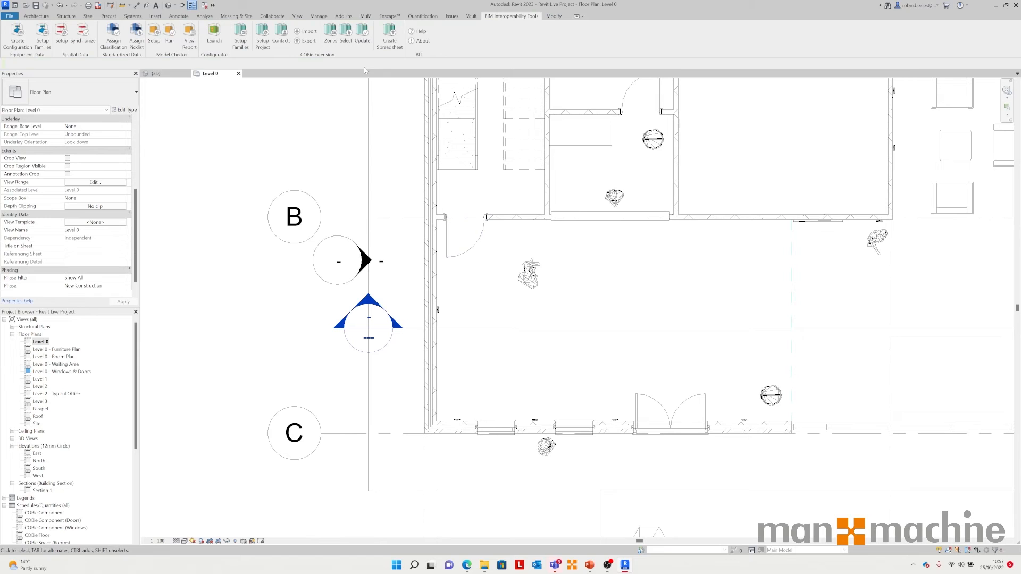
Step: Run the COBie Update, setting all fields to update all parameters, and apply it
left_click(361, 34)
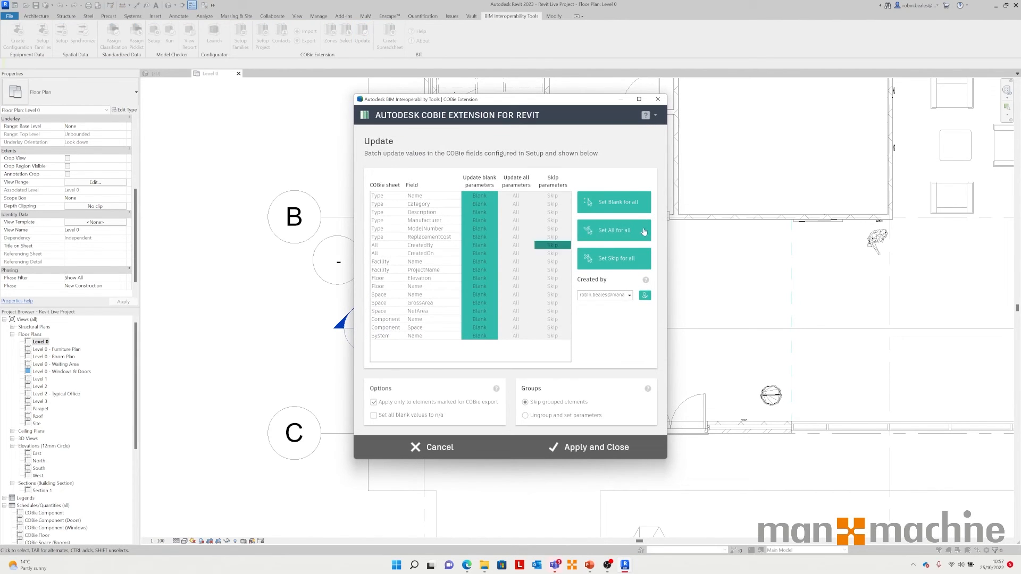
left_click(615, 234)
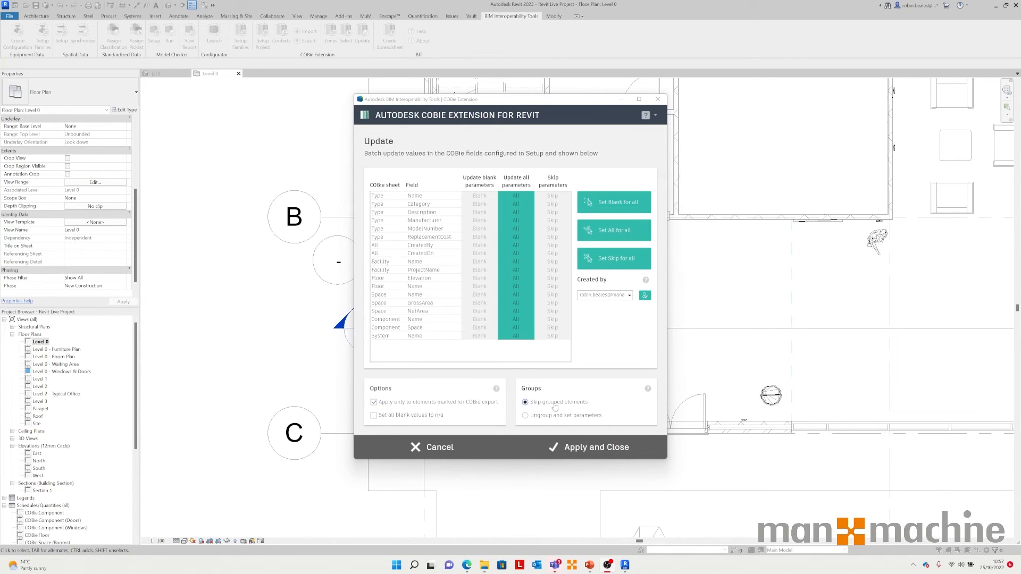
left_click(593, 448)
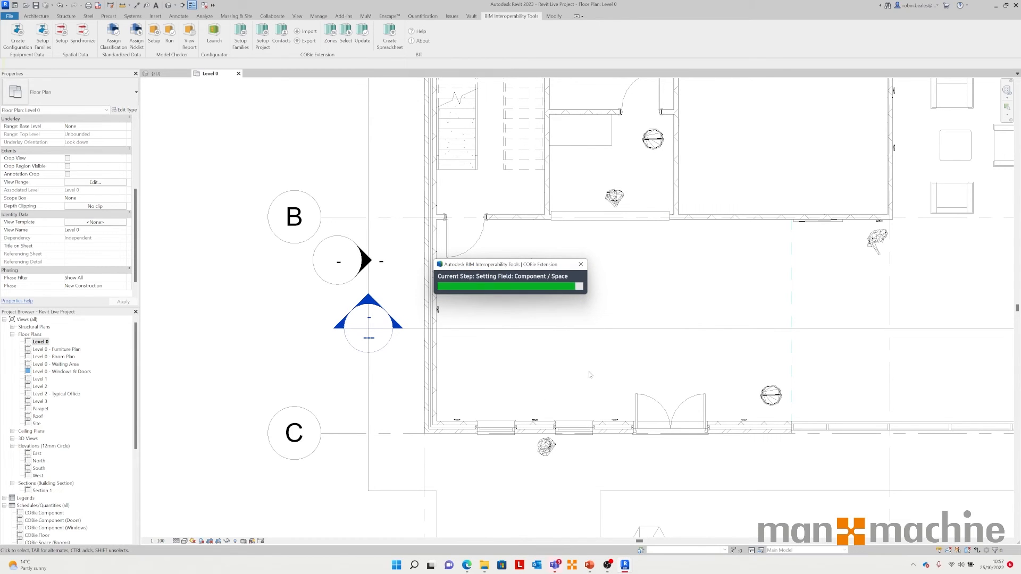
Step: Inspect the updated COBie values of the door and of the neighbouring rooms
left_click(480, 264)
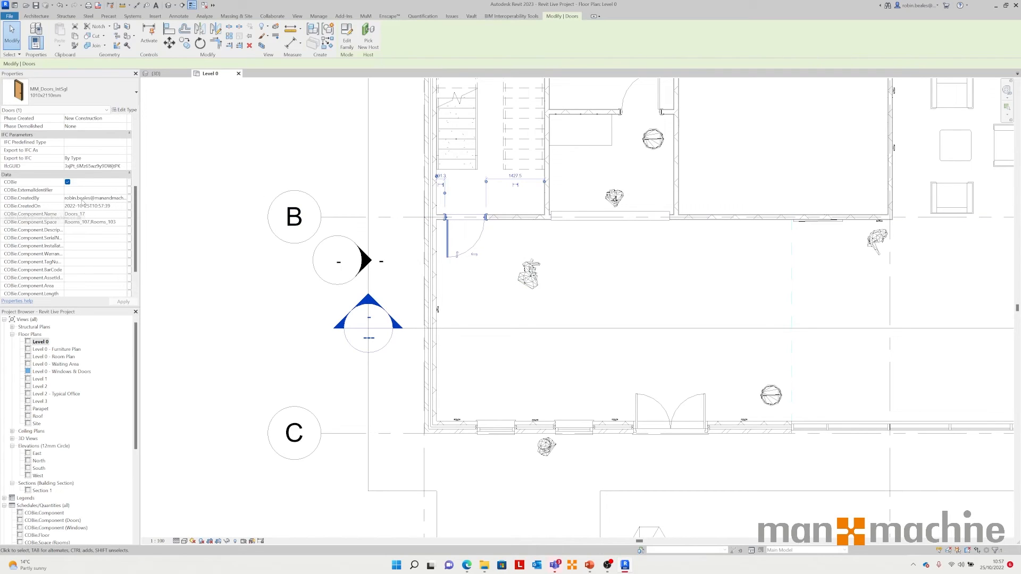
left_click_drag(88, 206, 36, 211)
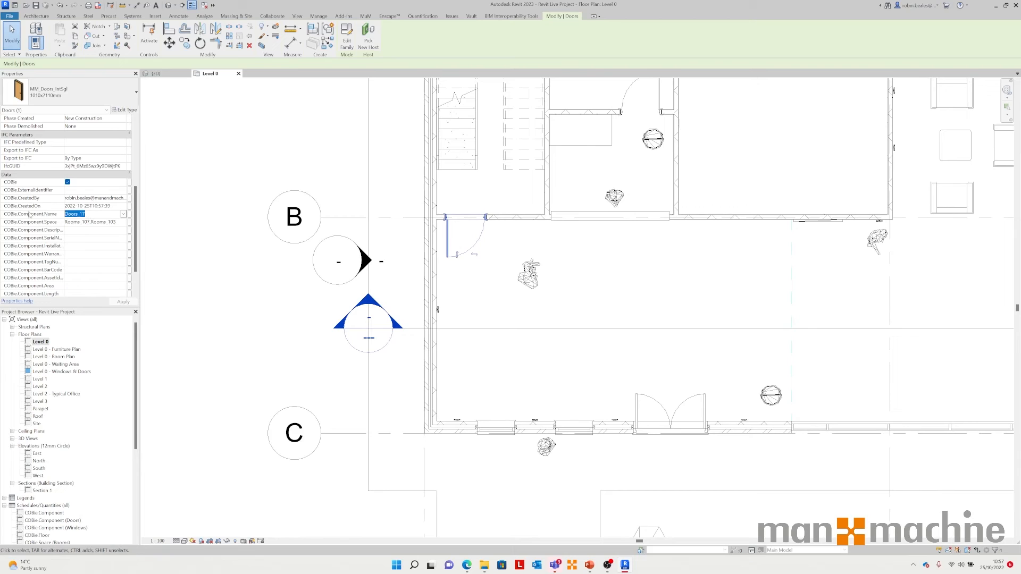
left_click(89, 222)
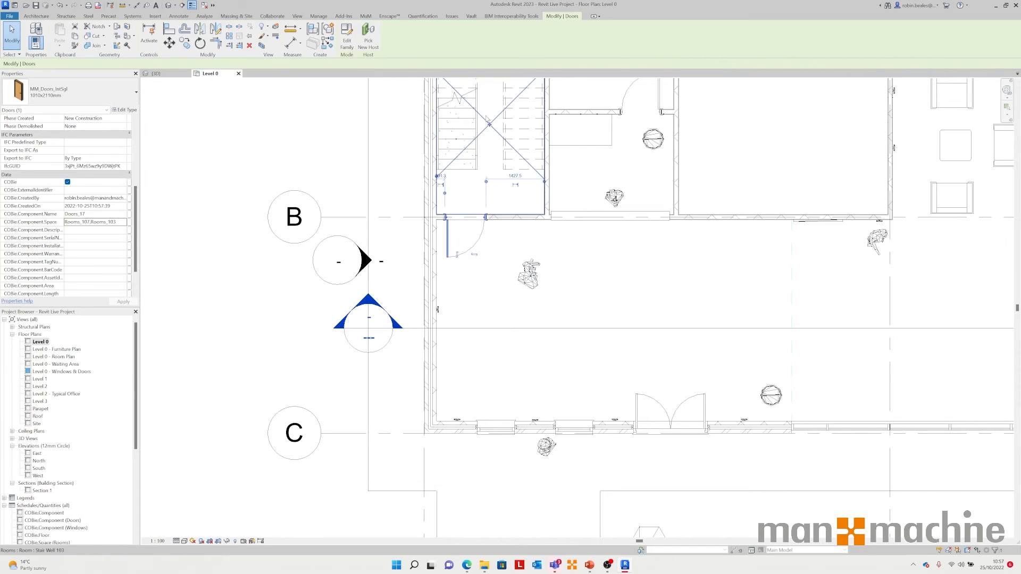
left_click(474, 125)
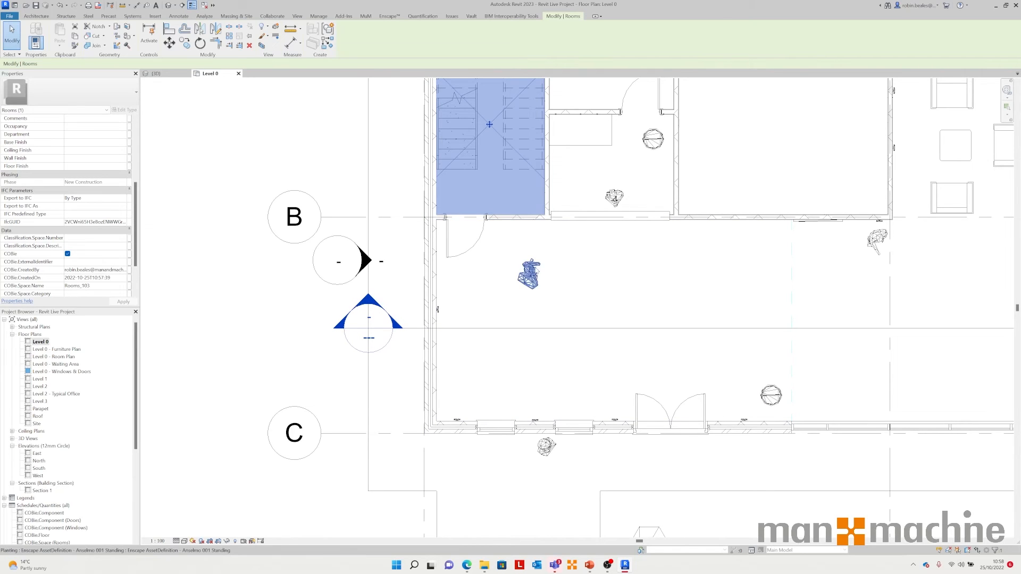
left_click(601, 246)
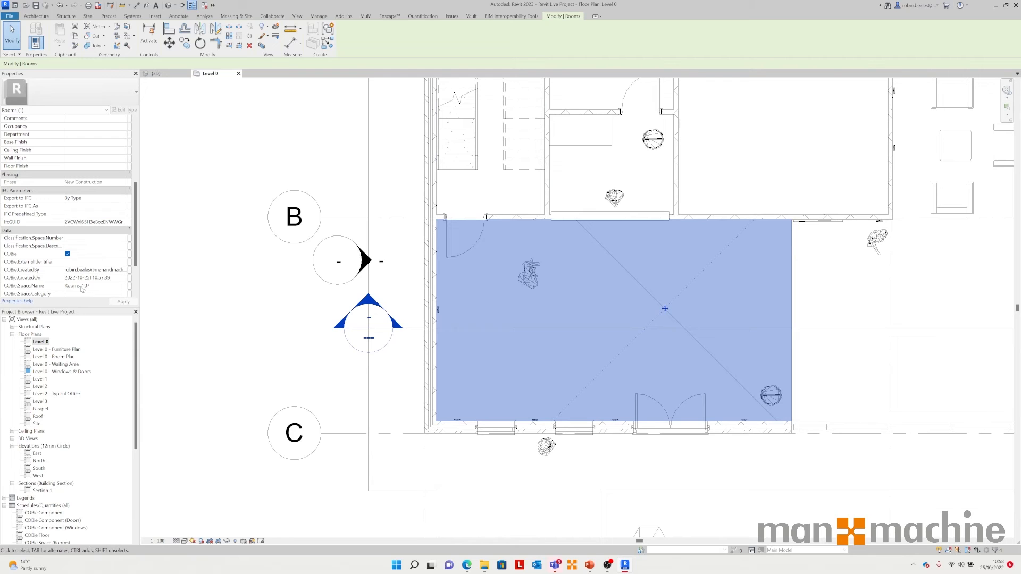
left_click(287, 154)
left_click(448, 239)
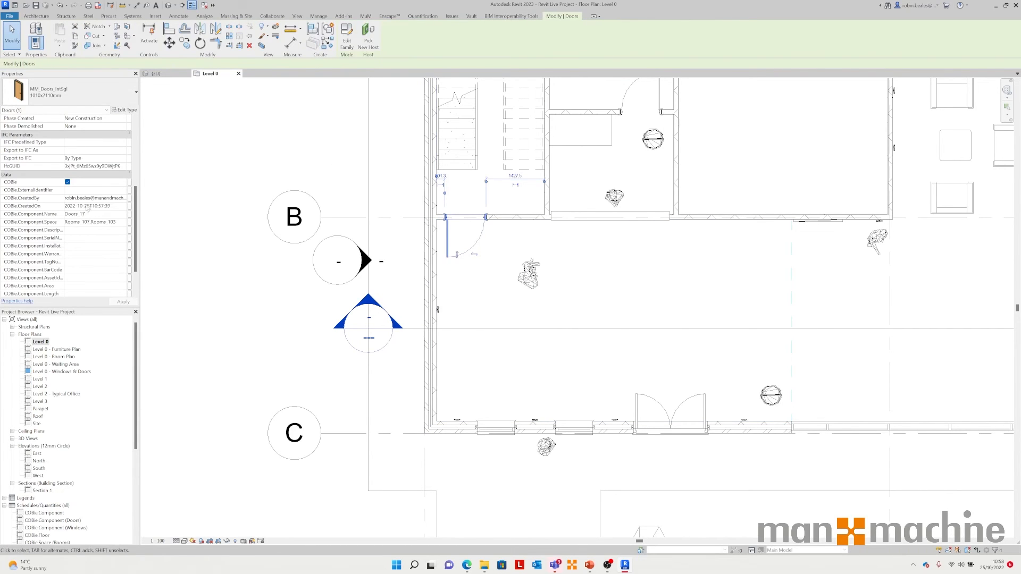
Step: Open the door's type properties to review its COBie type parameters, then cancel
left_click(125, 109)
scroll(384, 304, "down", 8)
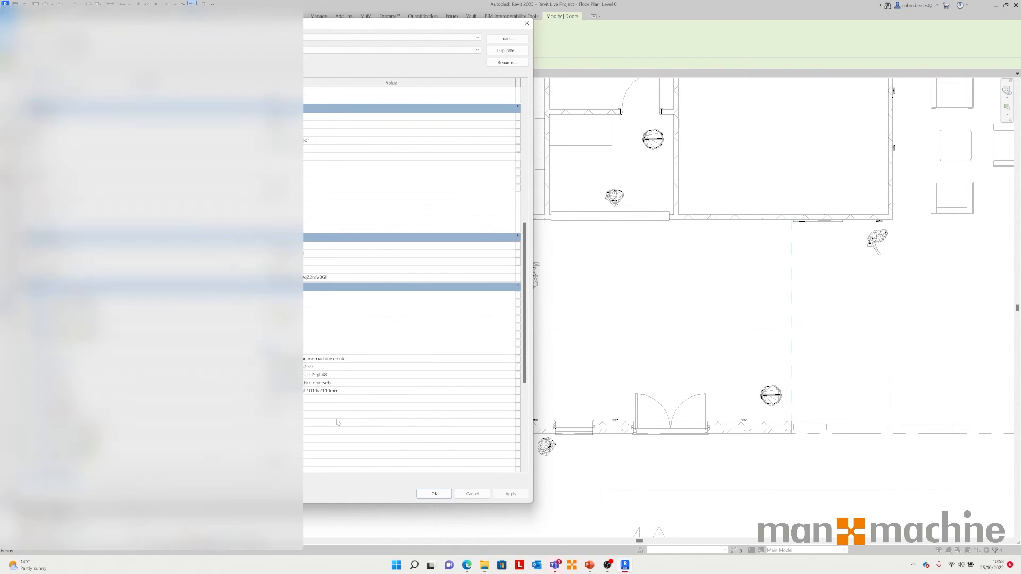
left_click(337, 382)
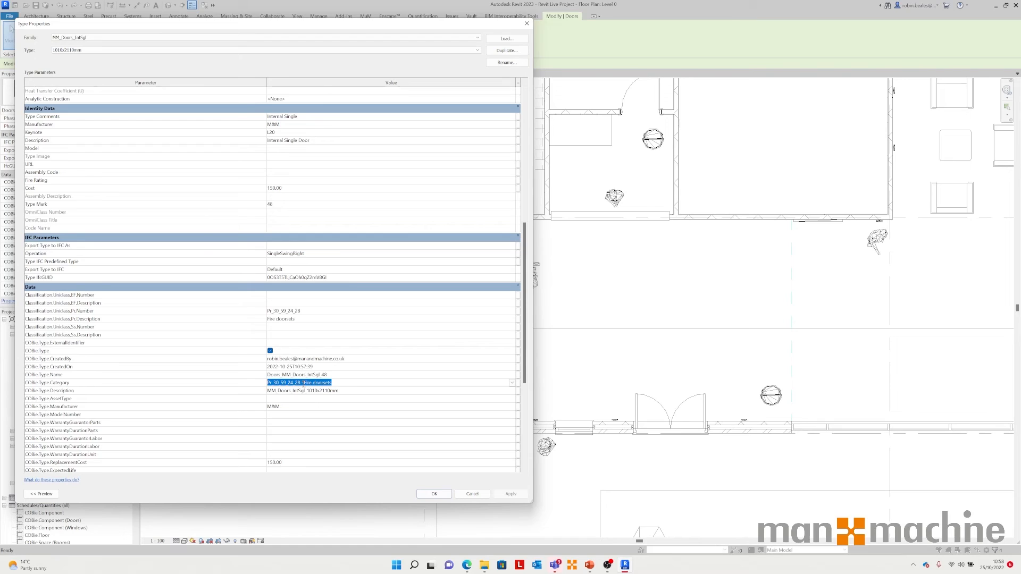
left_click_drag(301, 383, 333, 383)
left_click(467, 494)
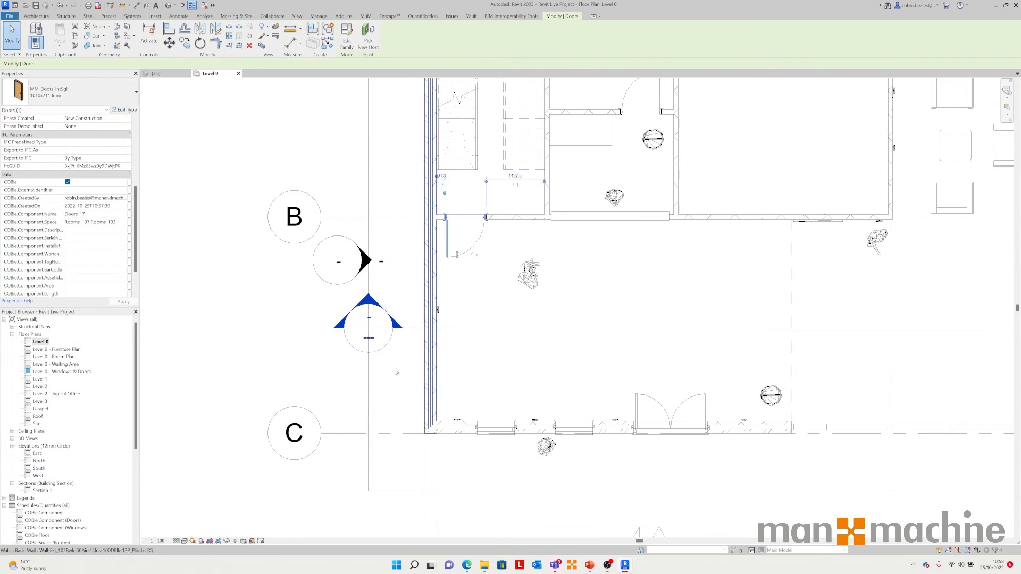
Step: Open the COBie.Component schedule and scroll to the door rows
left_click(415, 373)
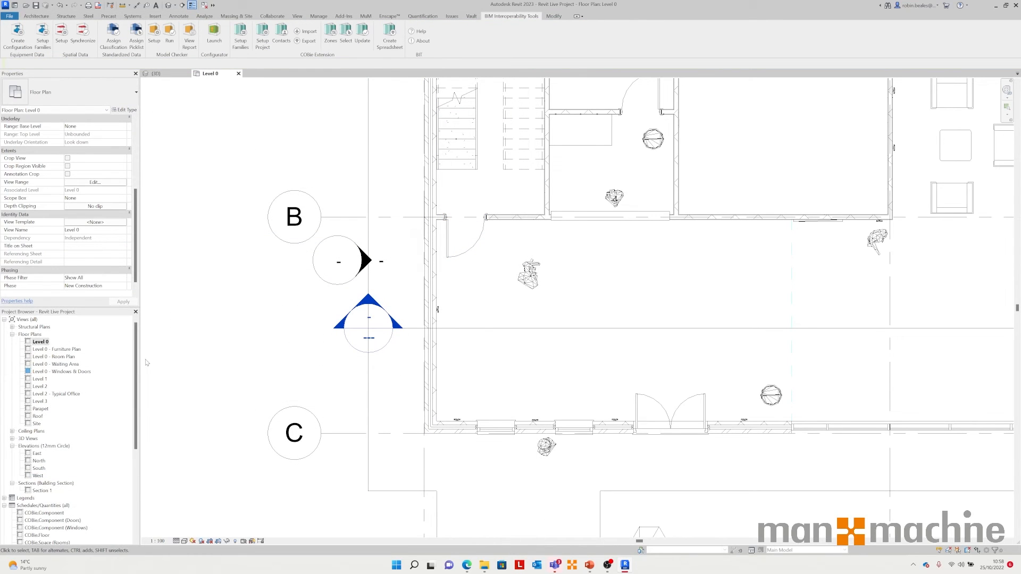
scroll(93, 460, "down", 3)
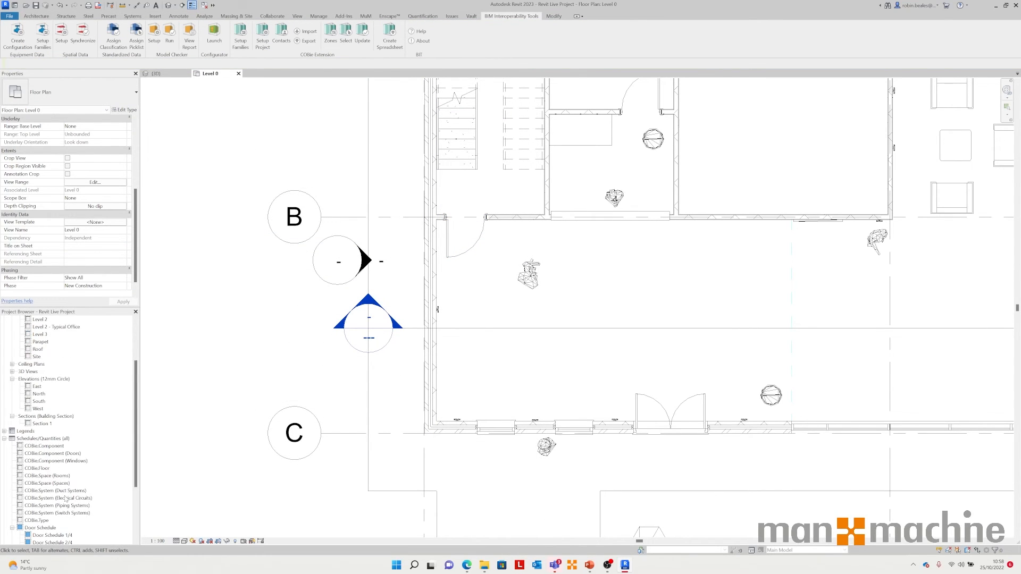
left_click(50, 449)
double_click(51, 448)
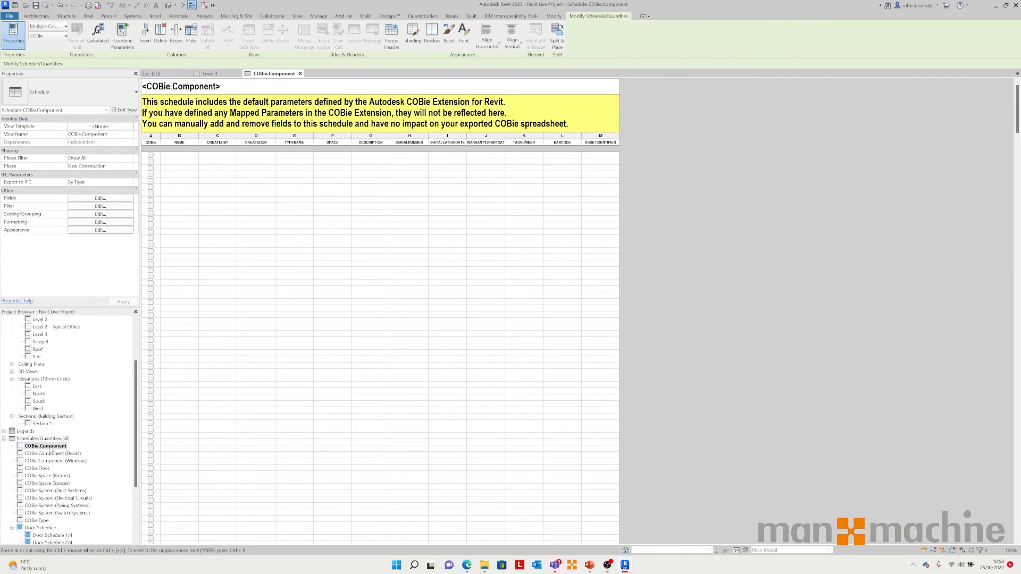
scroll(372, 279, "down", 10)
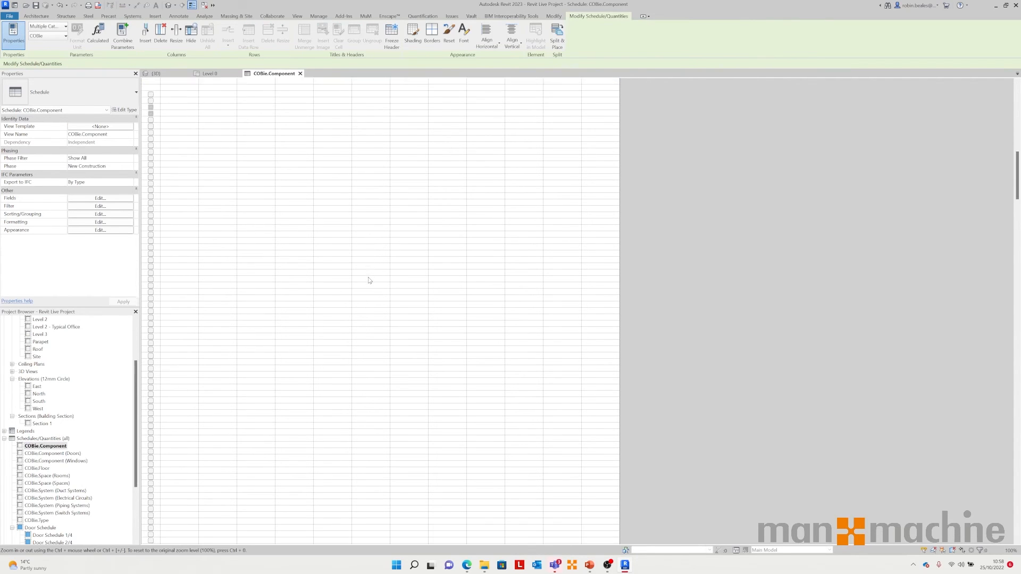
scroll(369, 281, "down", 10)
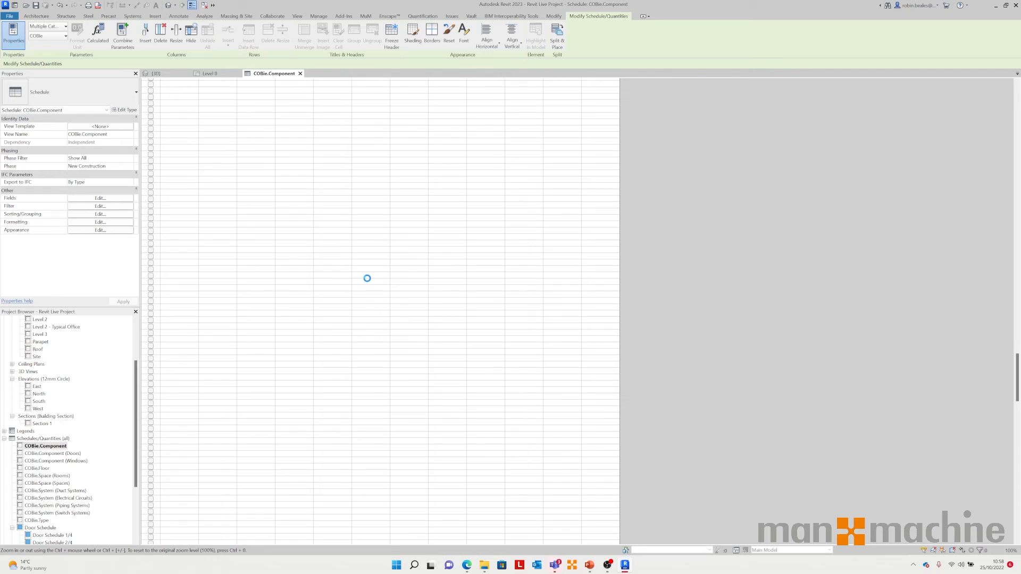
scroll(185, 106, "up", 10)
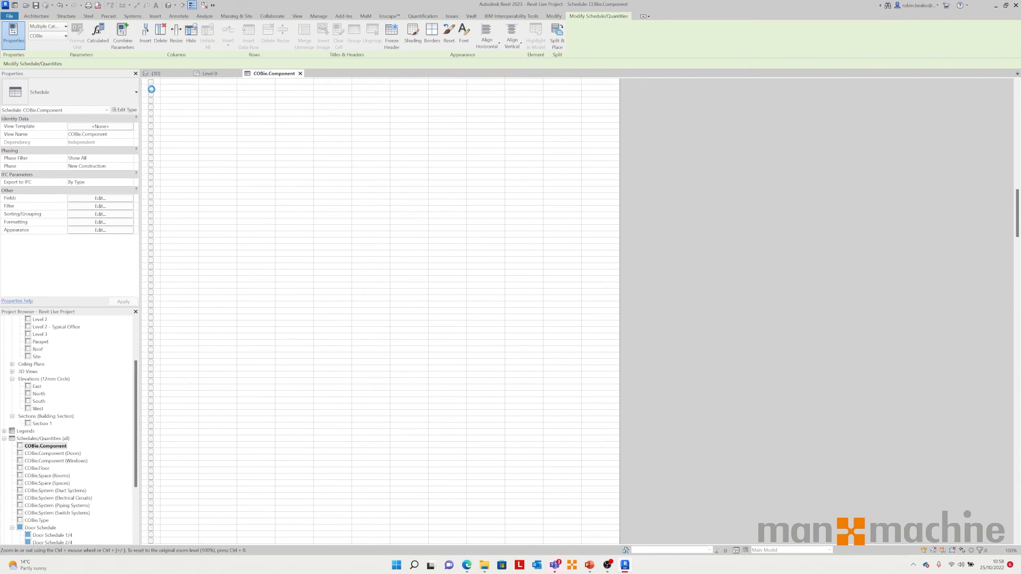
left_click_drag(1018, 148, 1019, 509)
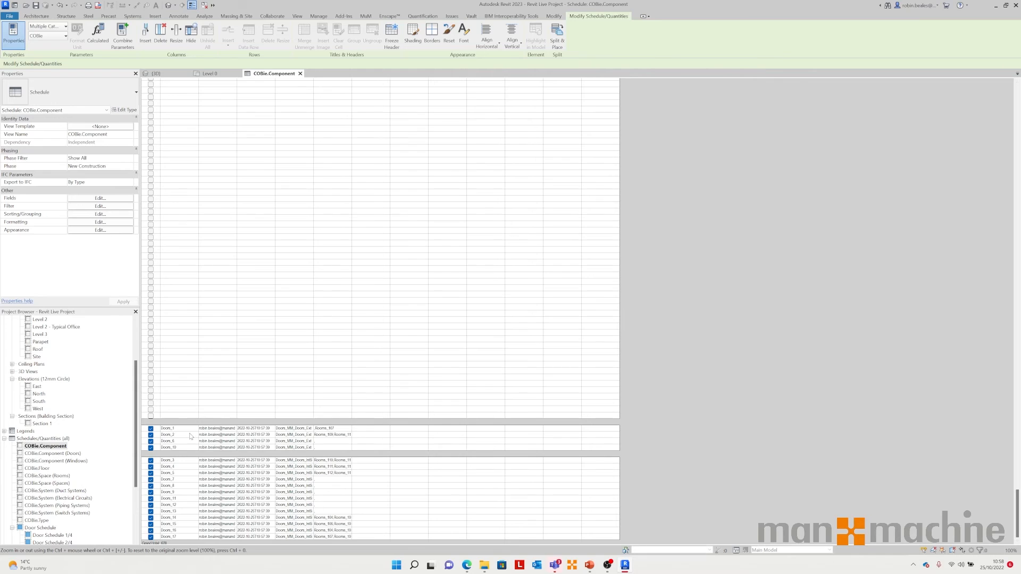
Step: Examine the fields of the first door row in the schedule, then close the schedule
left_click(371, 429)
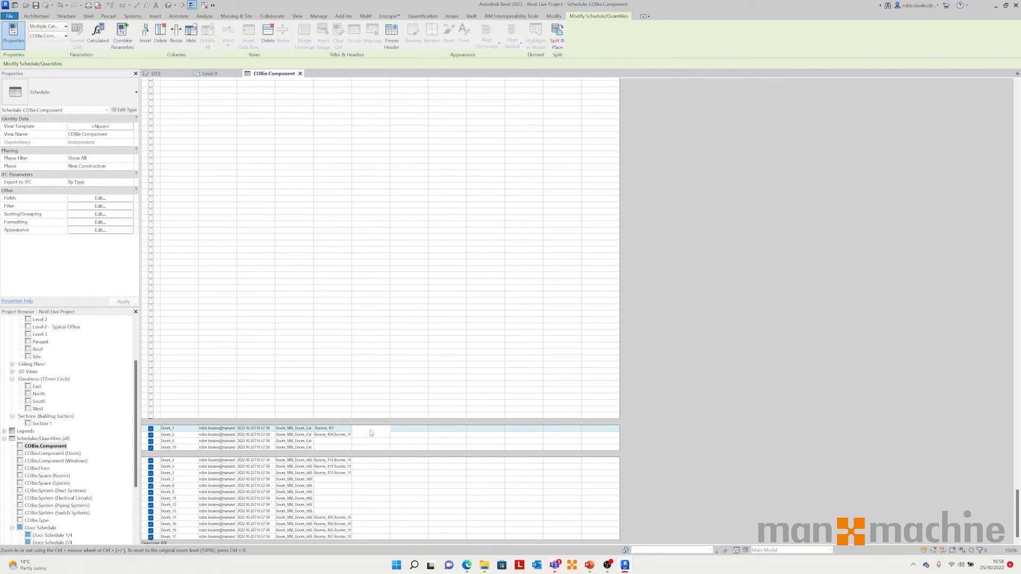
left_click(408, 429)
left_click(436, 429)
left_click(486, 429)
left_click(526, 430)
left_click(563, 430)
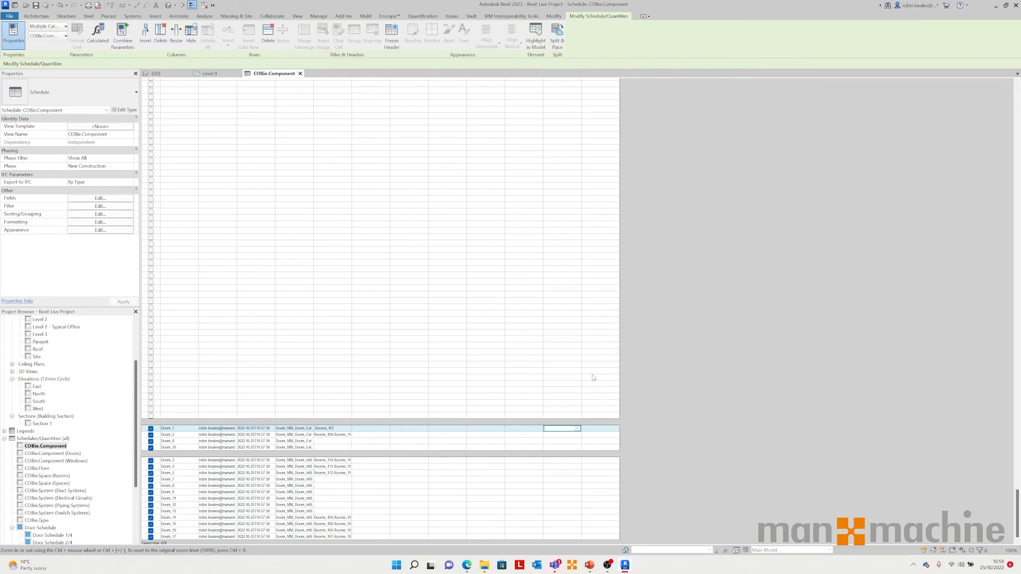
left_click(300, 74)
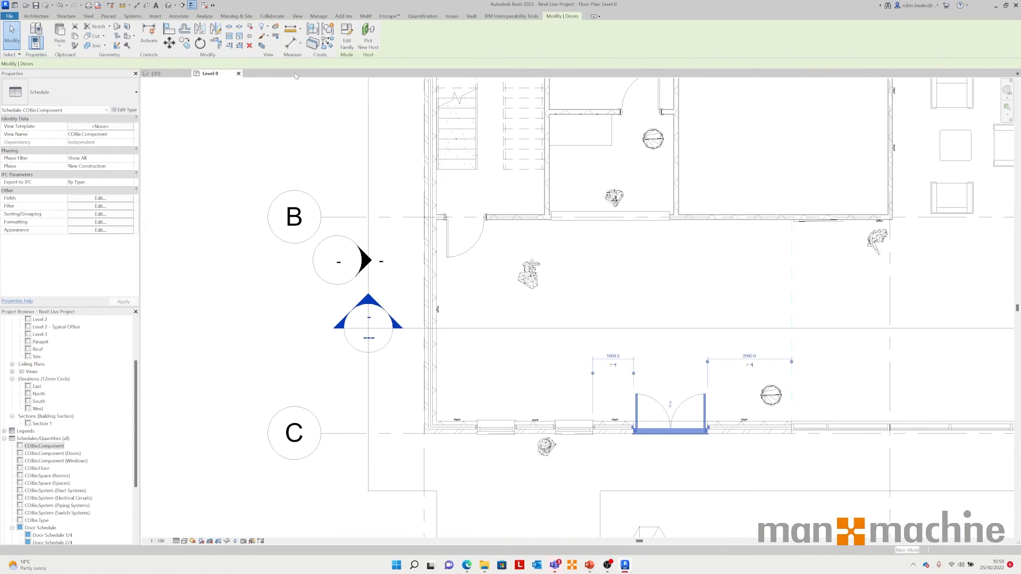
left_click(228, 303)
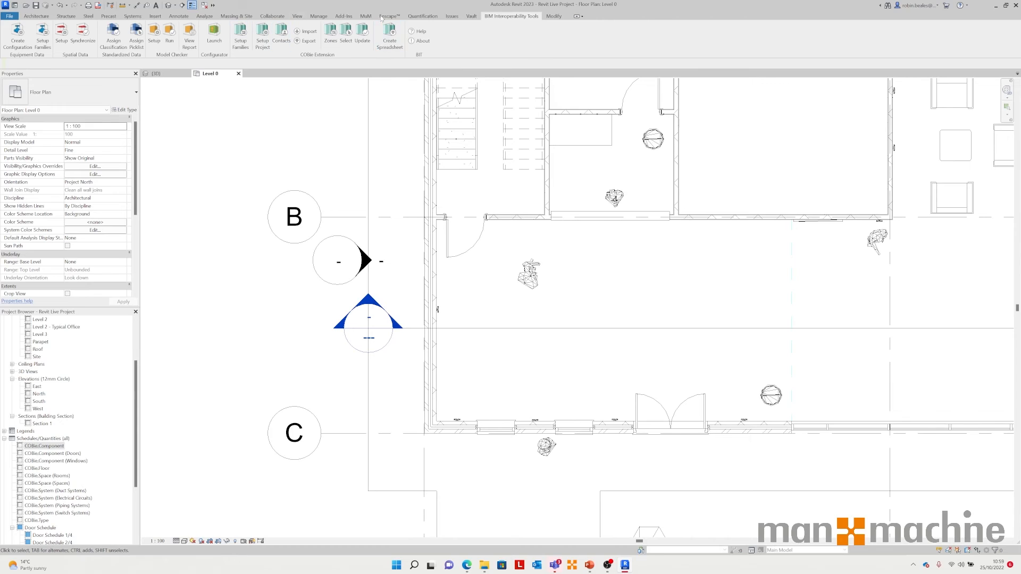
Step: Create the COBie spreadsheet, choosing a new export file named tem
left_click(390, 41)
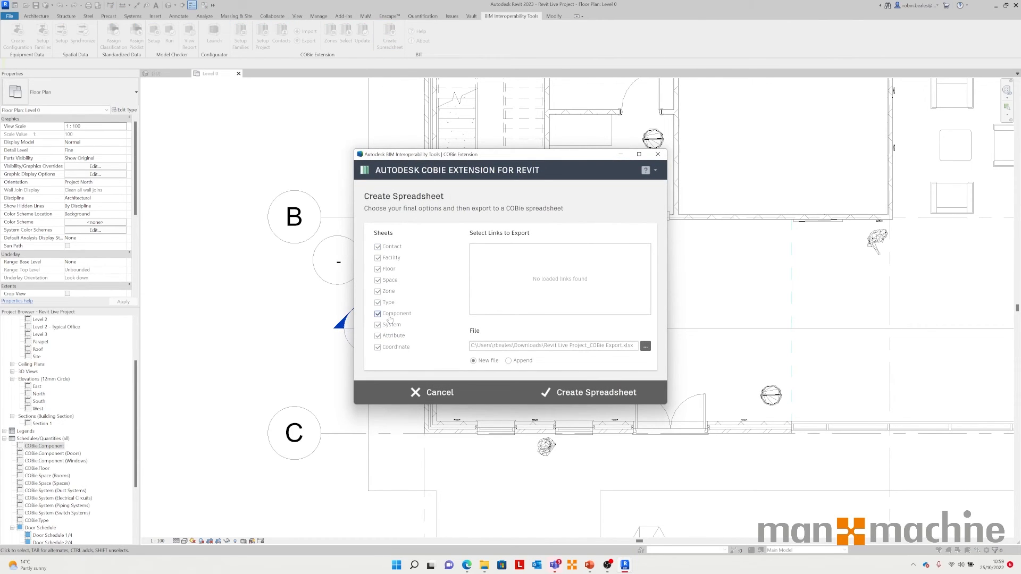
left_click(644, 345)
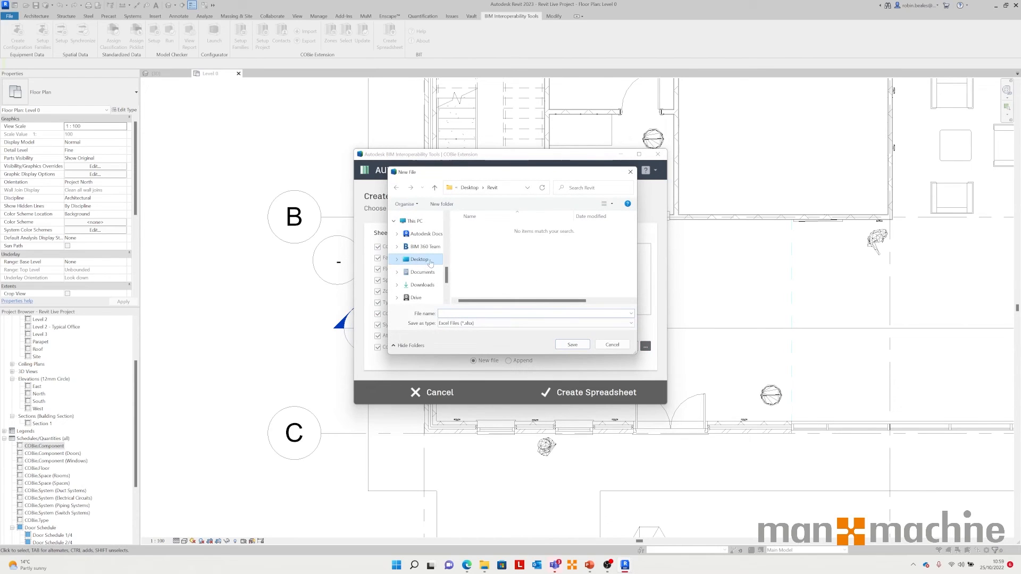
type("tem")
key("Return")
left_click(570, 391)
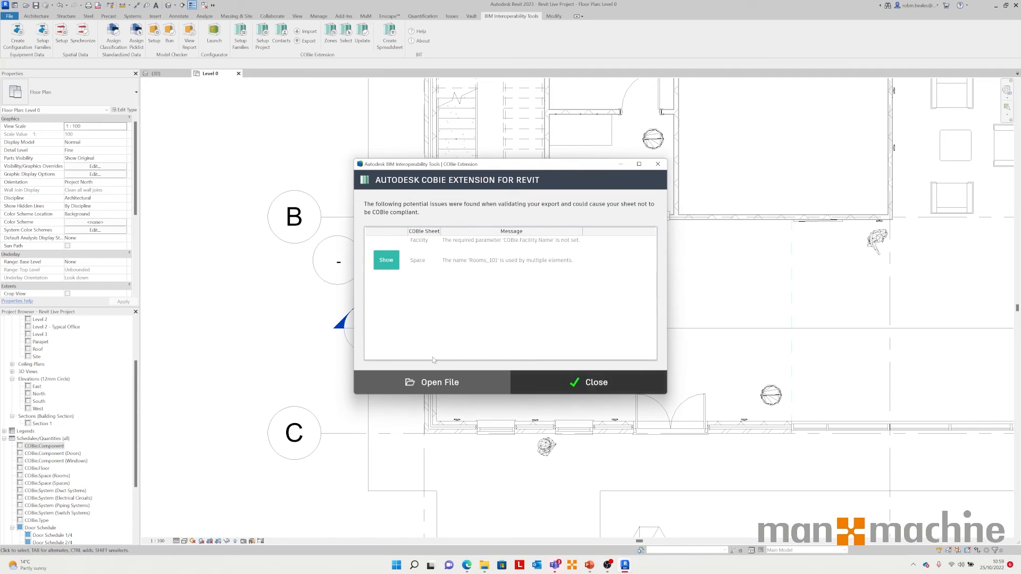
Step: Open the exported COBie spreadsheet, autofit the Component sheet's columns to review the door rows, and close the workbook
left_click(419, 380)
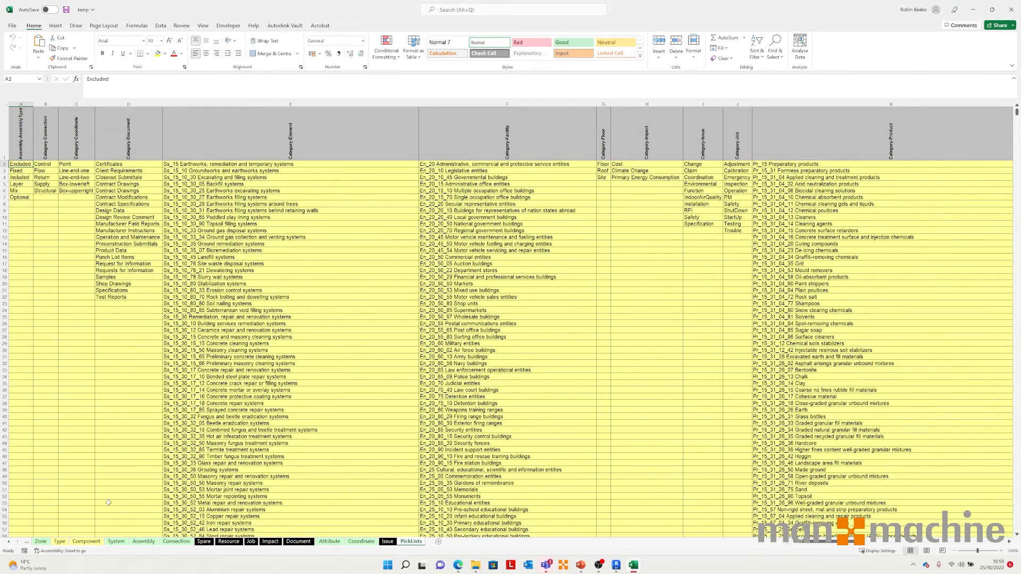
left_click(86, 541)
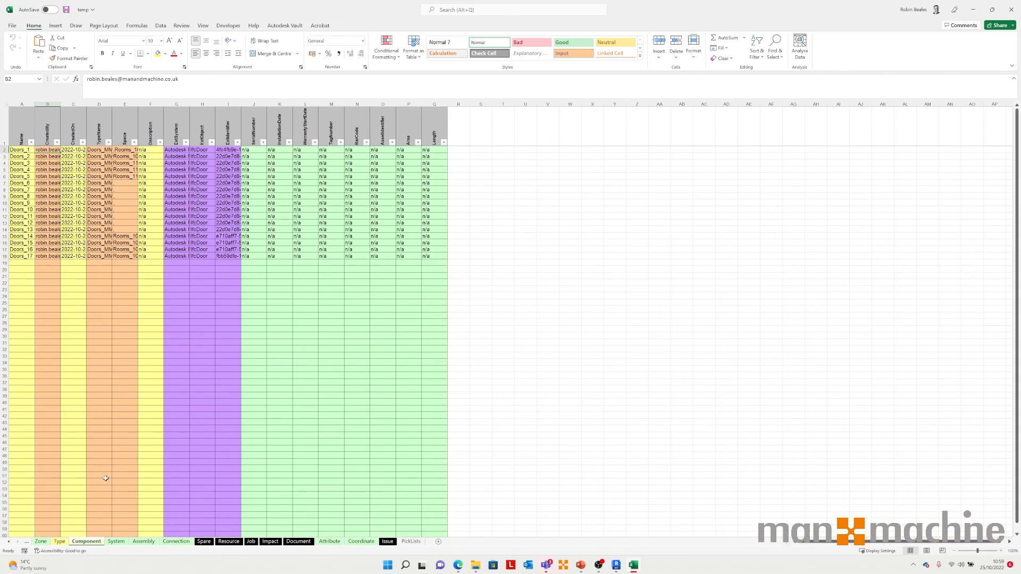
left_click(5, 104)
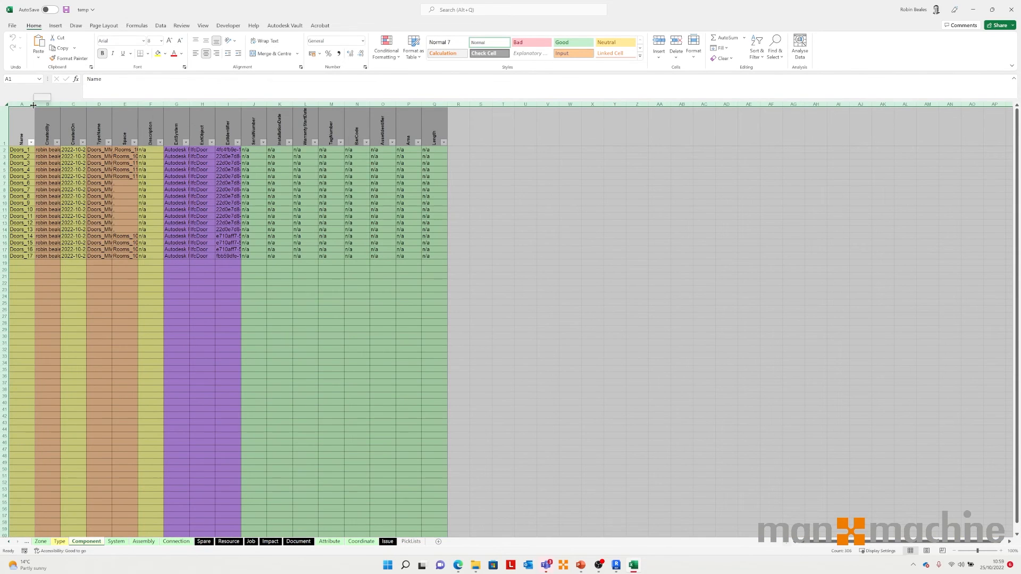
double_click(33, 105)
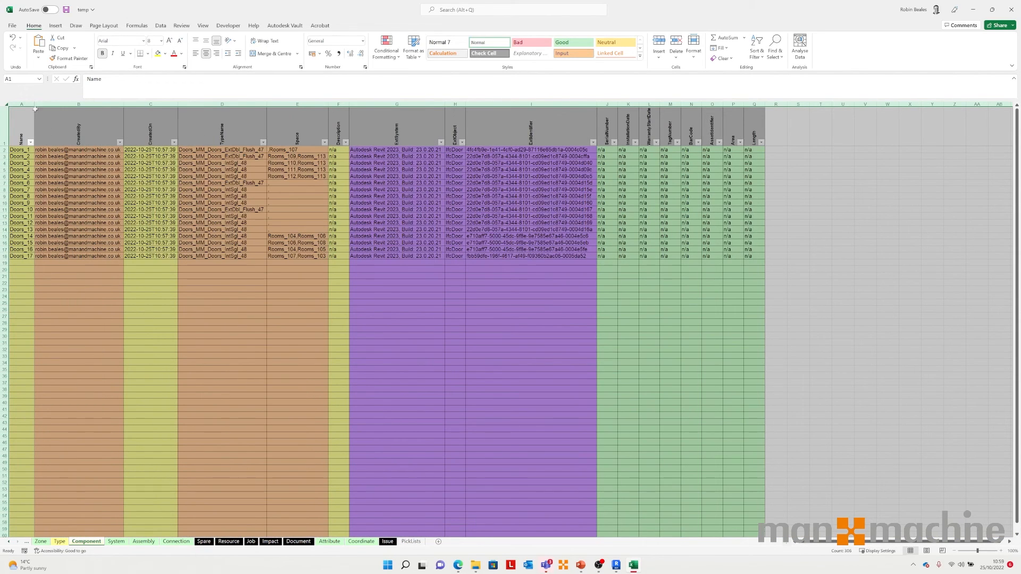
left_click(81, 167)
left_click(1011, 10)
left_click(503, 291)
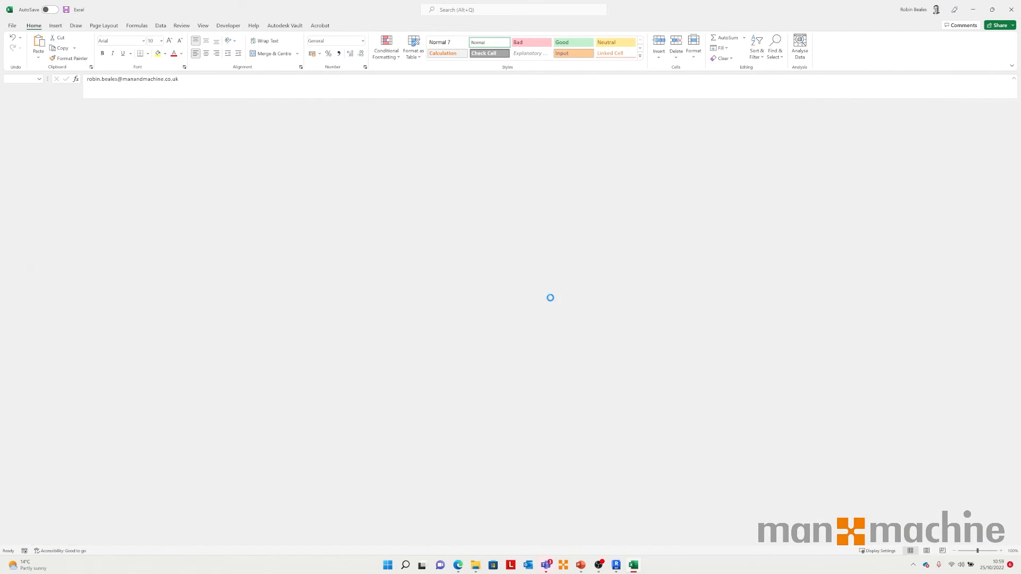
left_click(658, 164)
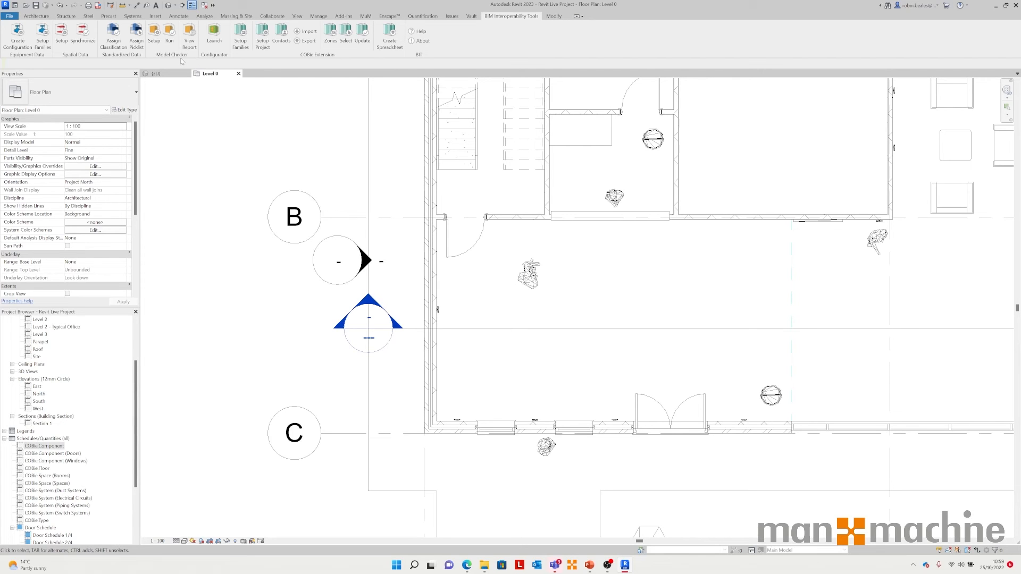
Step: Set up the Model Checker with the General - COBie Extension Validation checkset and save and close the setup
scroll(270, 236, "down", 5)
scroll(224, 221, "up", 2)
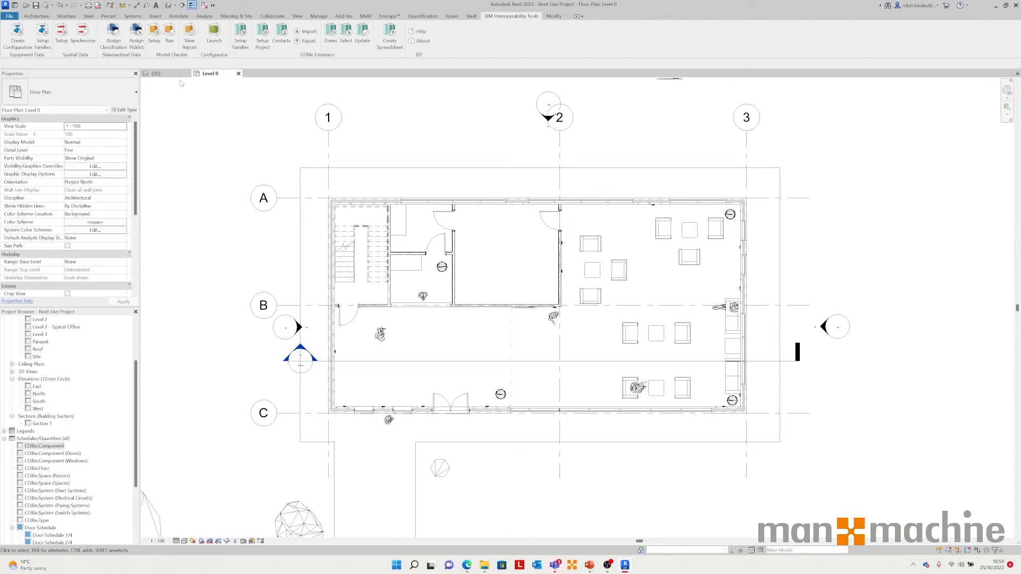
left_click(155, 39)
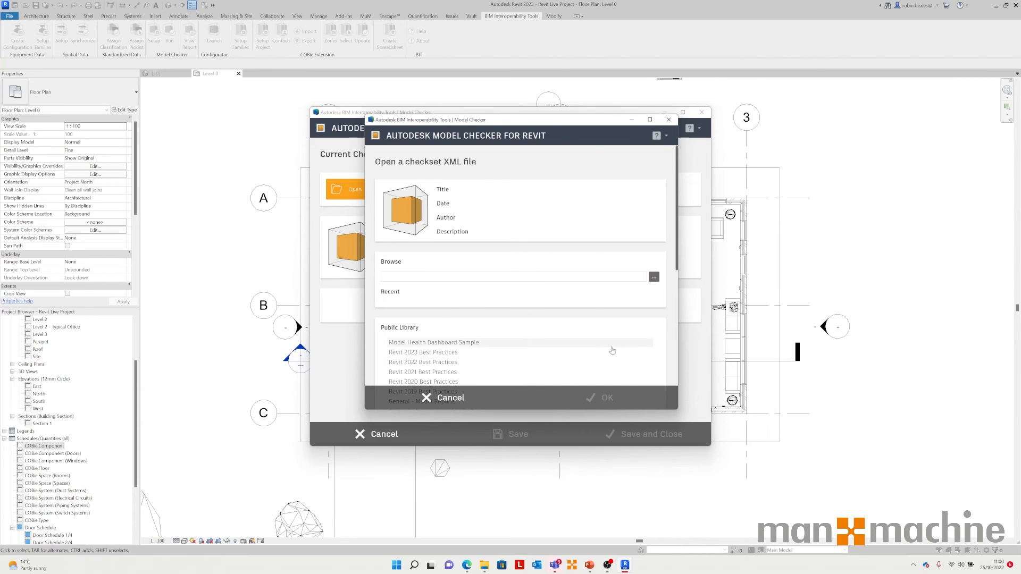
scroll(617, 349, "down", 3)
scroll(436, 271, "down", 5)
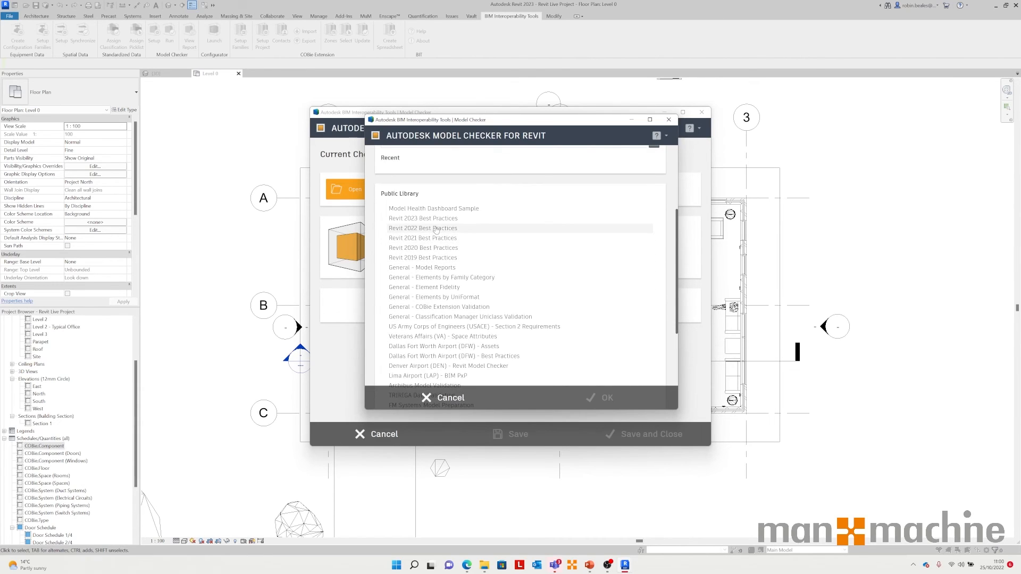
scroll(433, 260, "up", 3)
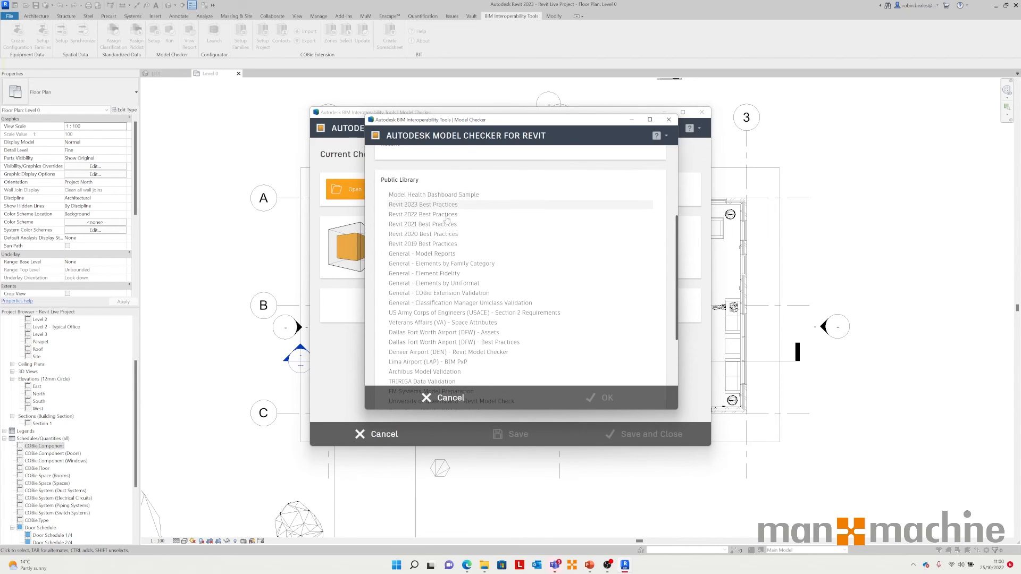
left_click(420, 293)
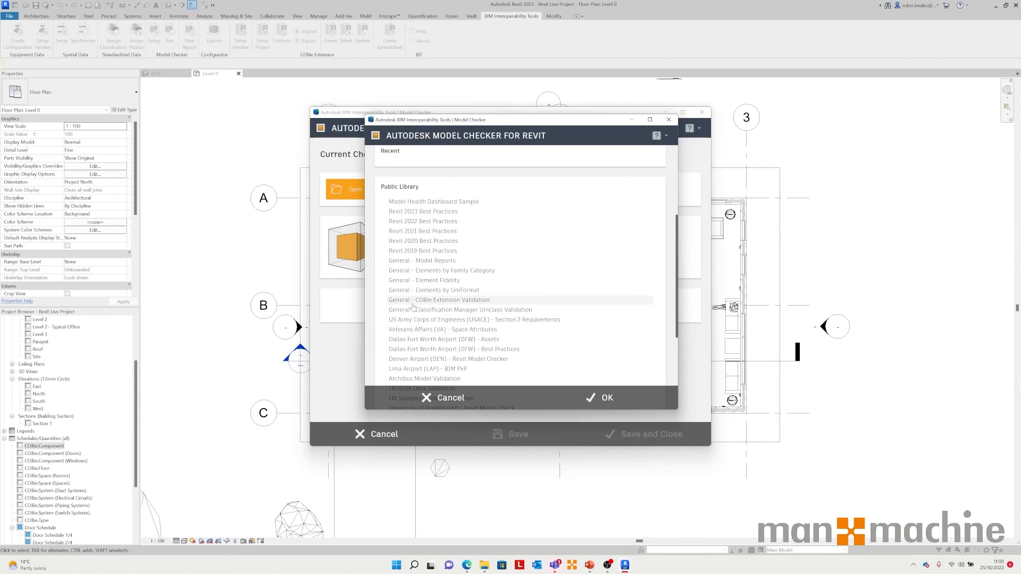
left_click(605, 398)
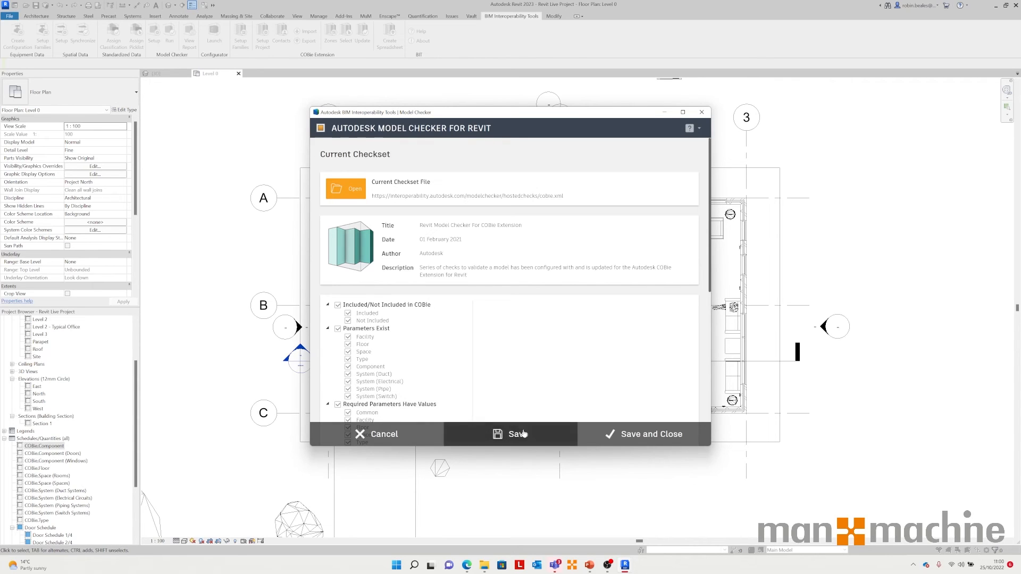
left_click(647, 434)
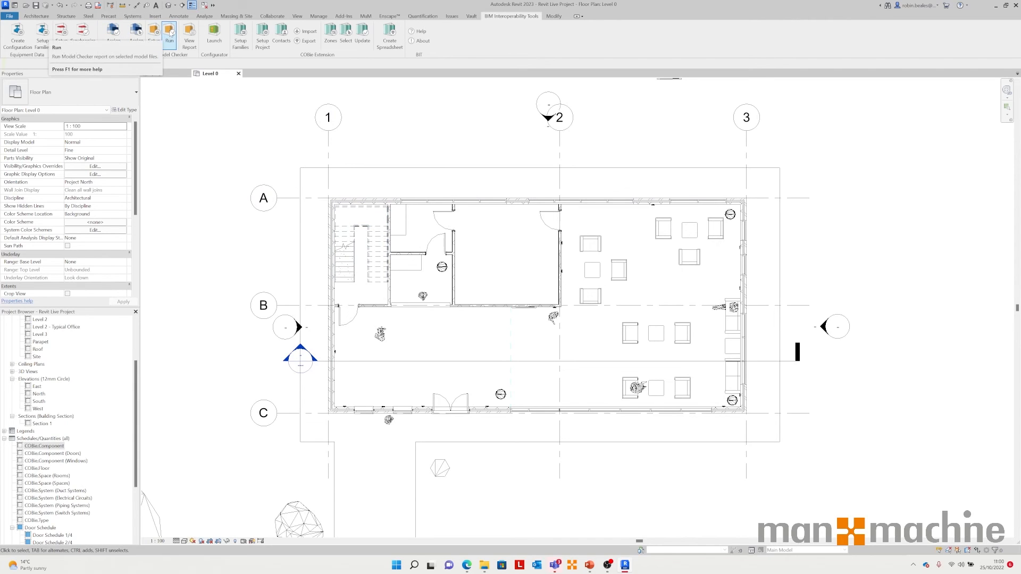
Step: Run the Model Checker report on the current model and enlarge the report window
left_click(168, 36)
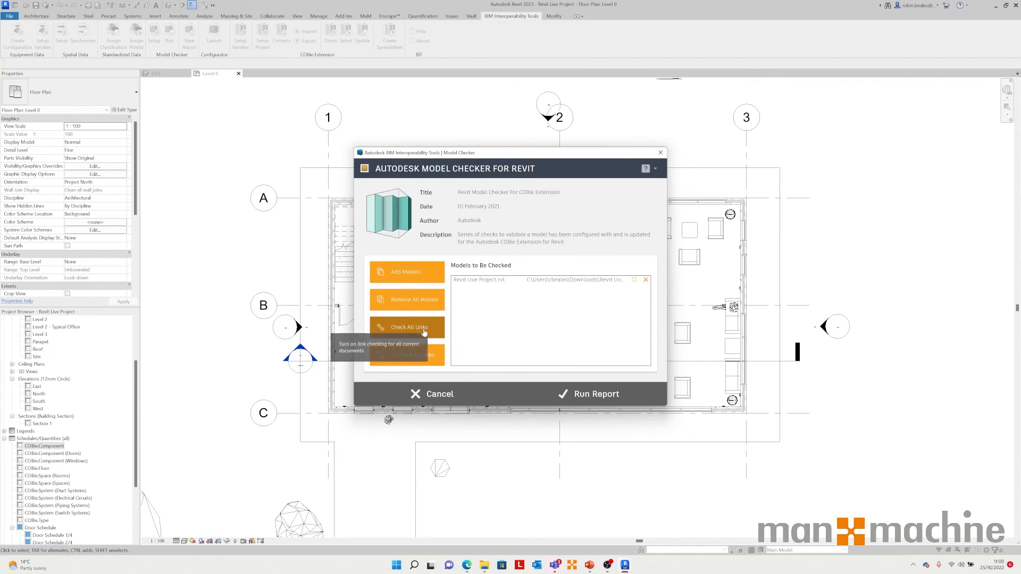
left_click(619, 394)
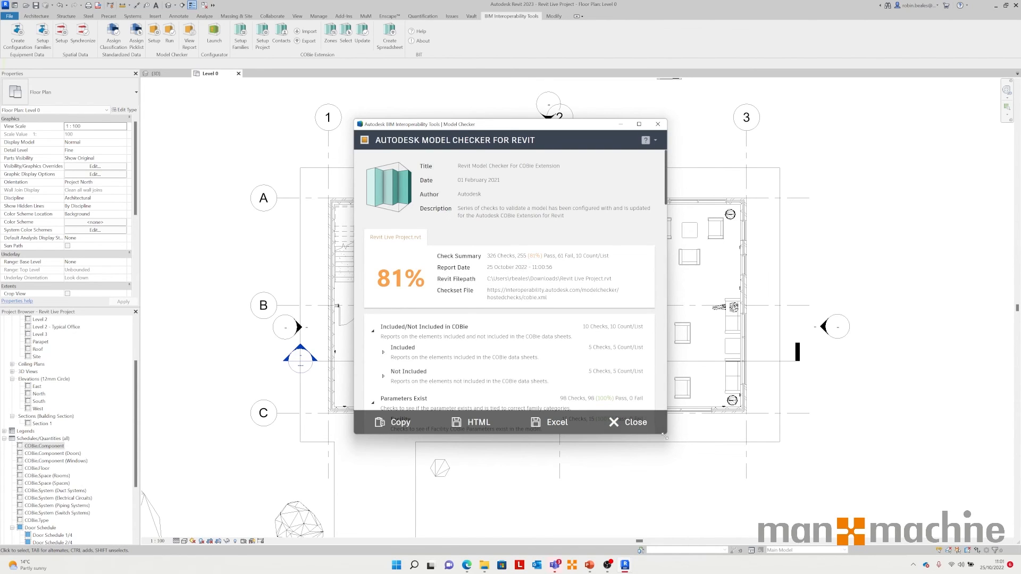
left_click_drag(666, 434, 793, 546)
left_click_drag(531, 129, 449, 70)
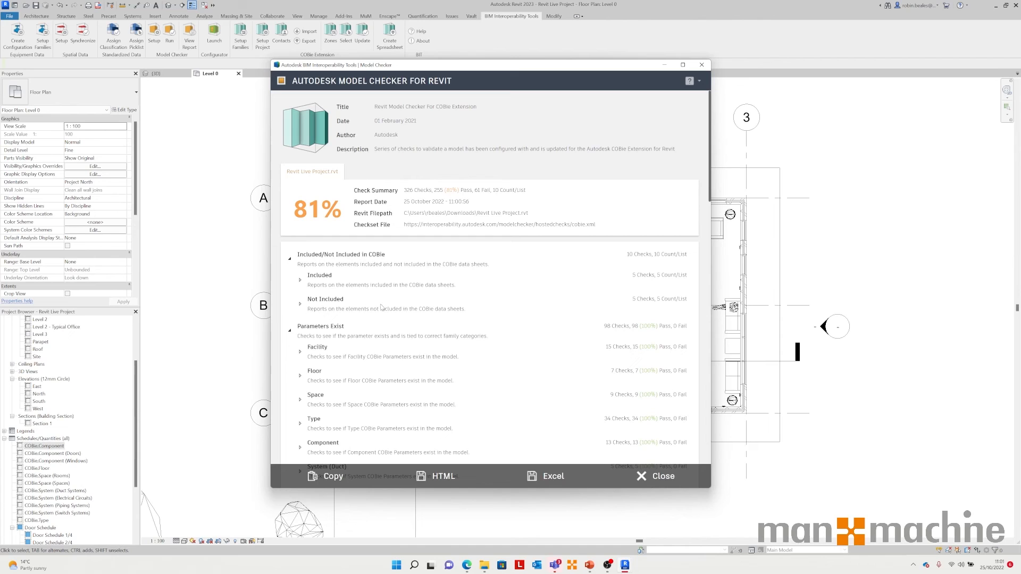
Step: Expand the Facility checks under Required Parameters Have Values to examine the failing Name and Category results
scroll(339, 355, "down", 2)
scroll(333, 315, "down", 1)
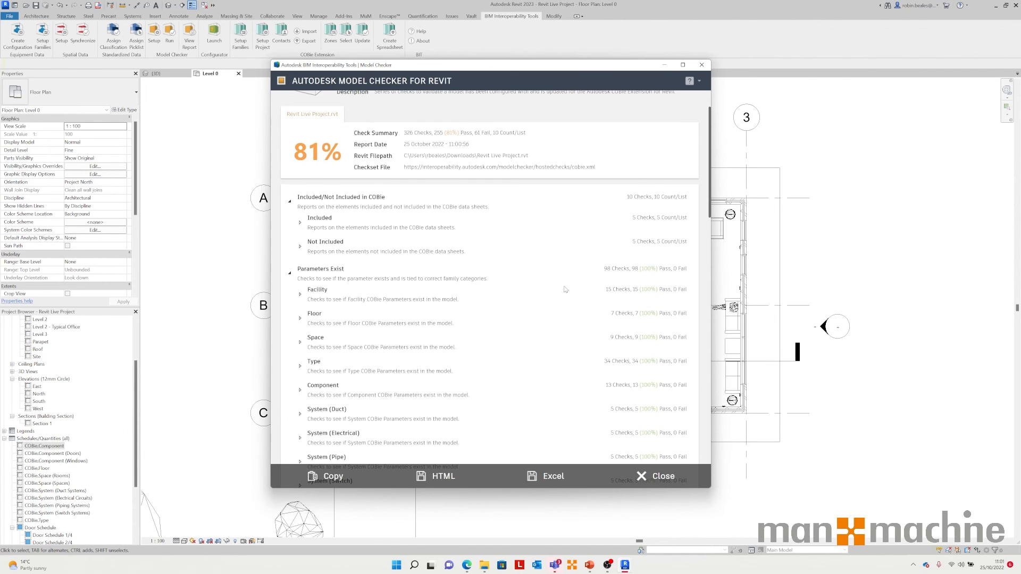
scroll(453, 298, "down", 3)
scroll(461, 329, "down", 9)
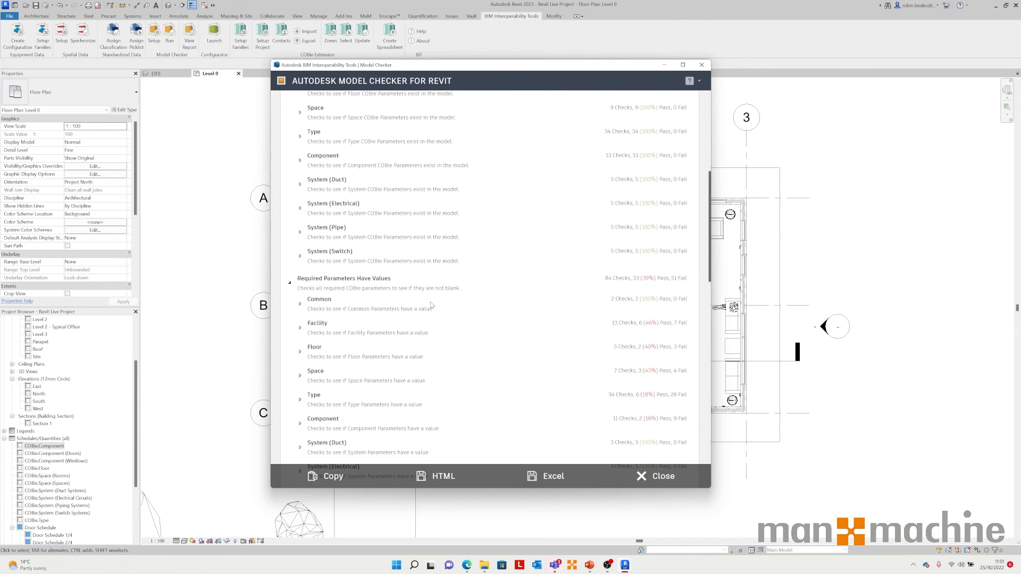
scroll(345, 266, "up", 4)
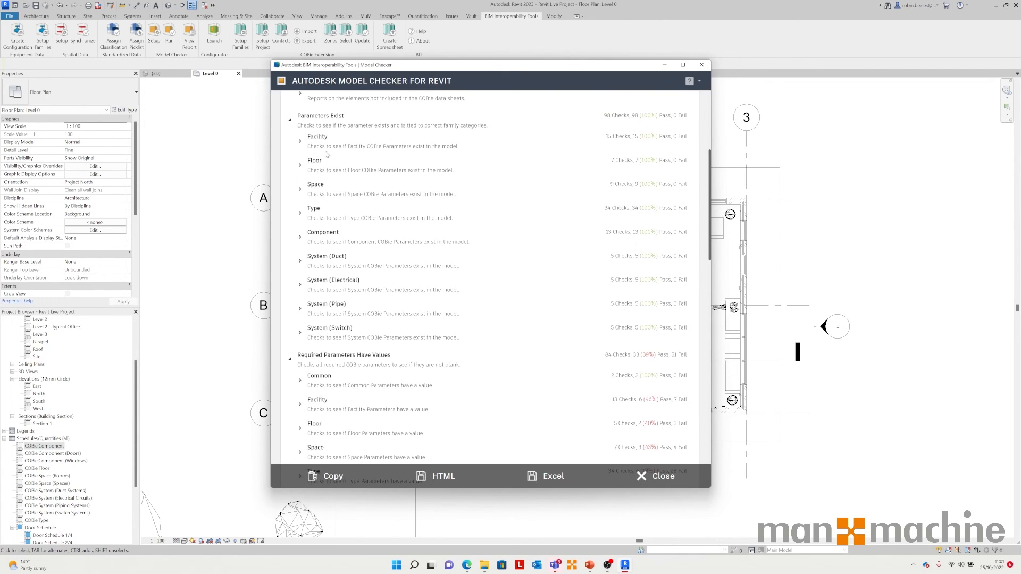
scroll(328, 284, "down", 3)
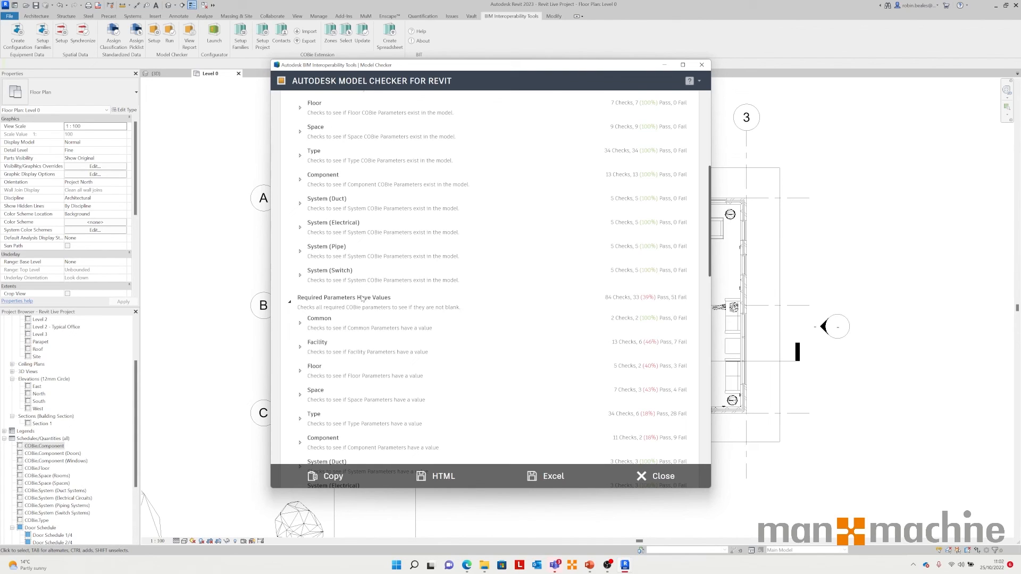
left_click(301, 348)
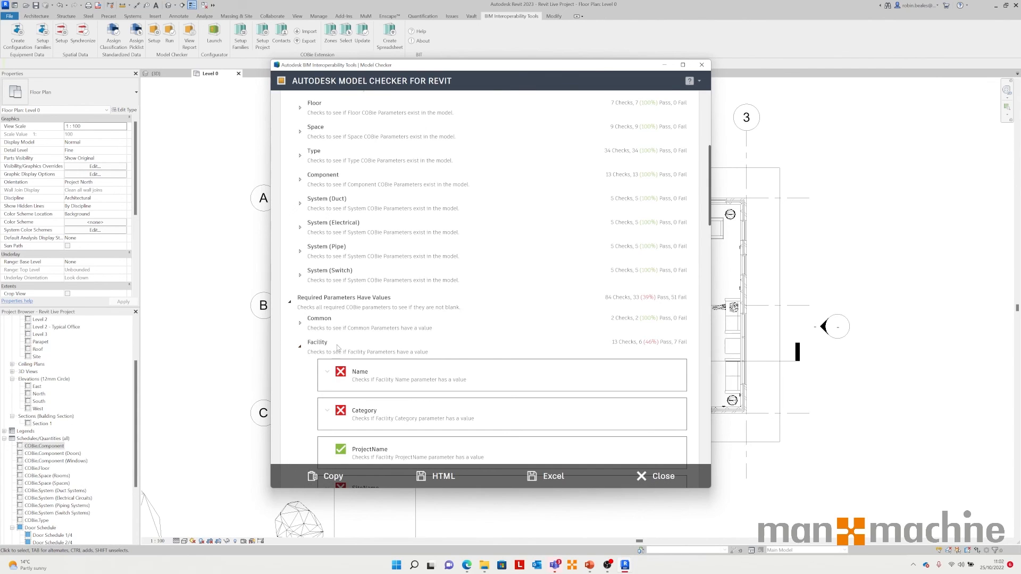
left_click(327, 372)
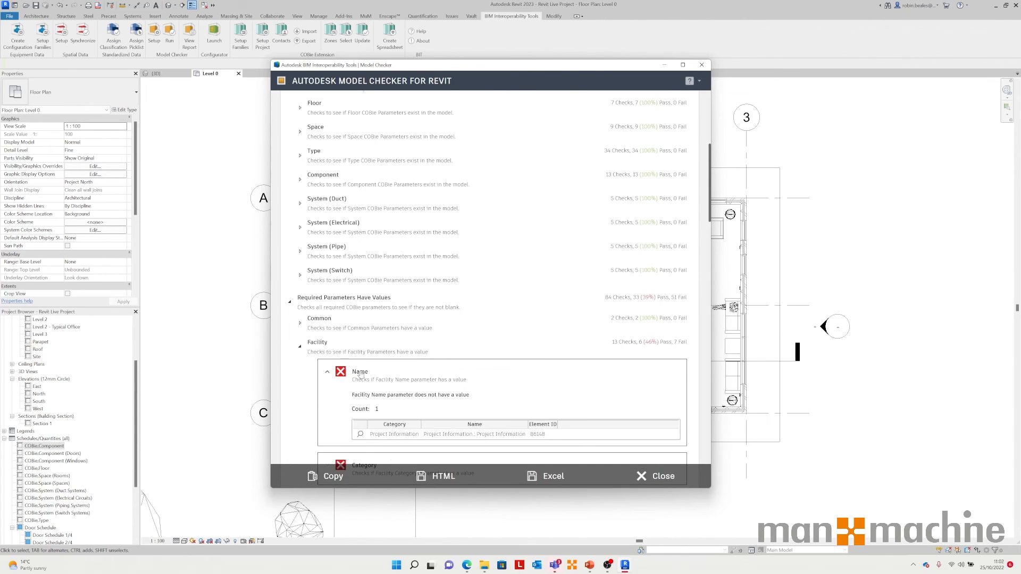
scroll(359, 374, "down", 5)
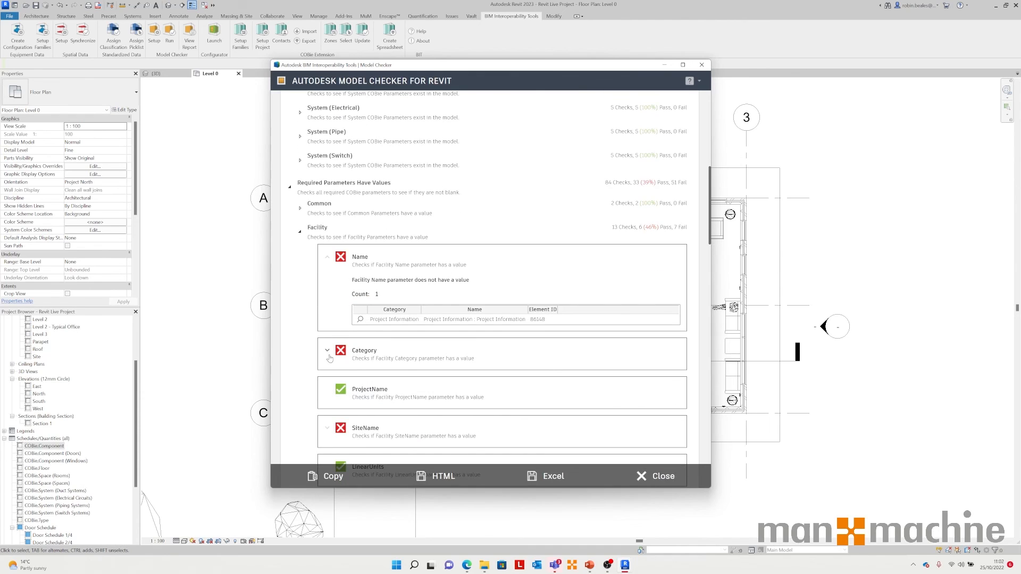
left_click(328, 352)
scroll(367, 365, "down", 1)
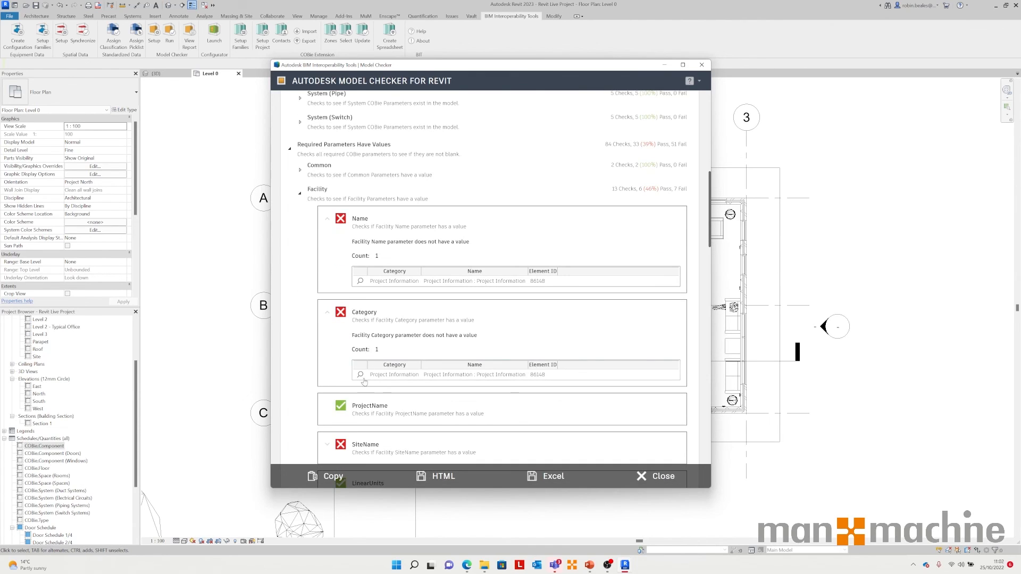
left_click(300, 194)
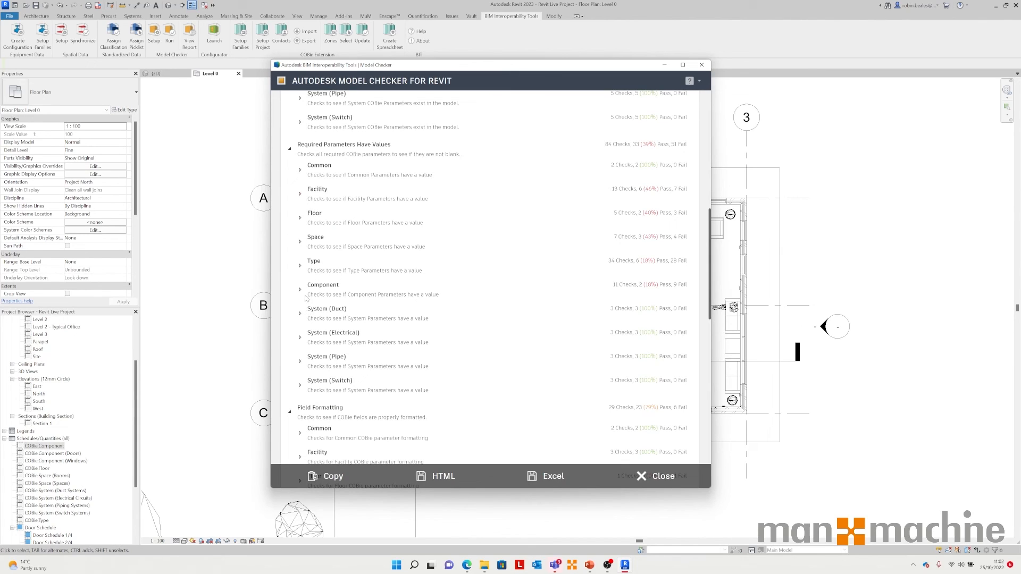
Step: Expand the Component checks and the Description result to examine the listed door elements
left_click(300, 290)
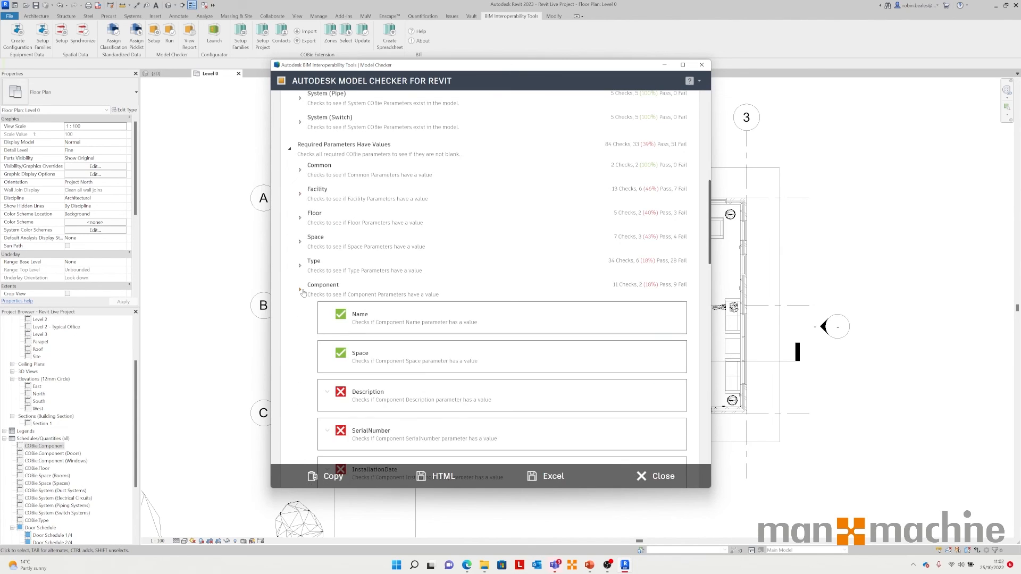
scroll(409, 356, "down", 1)
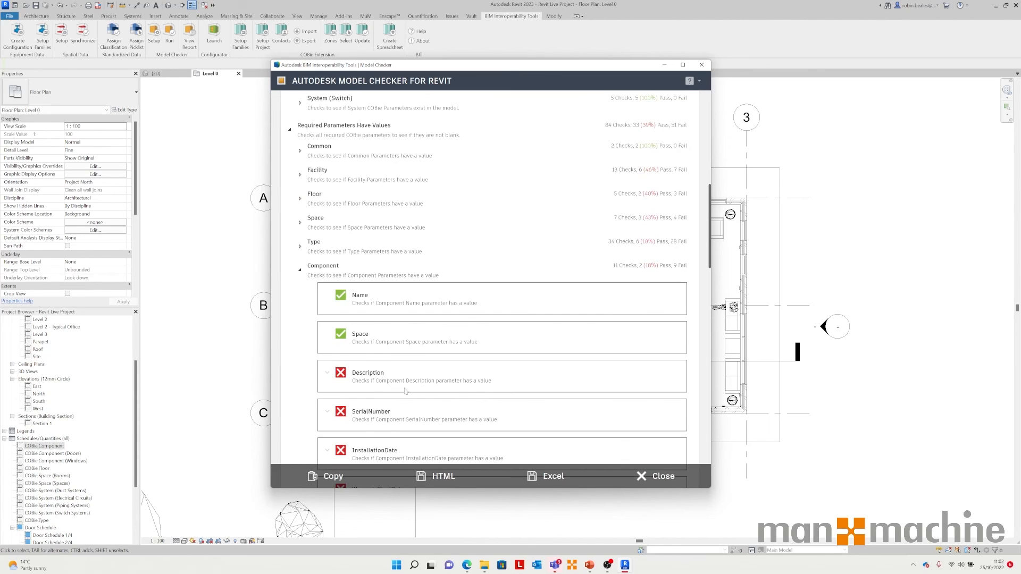
left_click(328, 373)
scroll(374, 420, "down", 2)
scroll(373, 419, "down", 2)
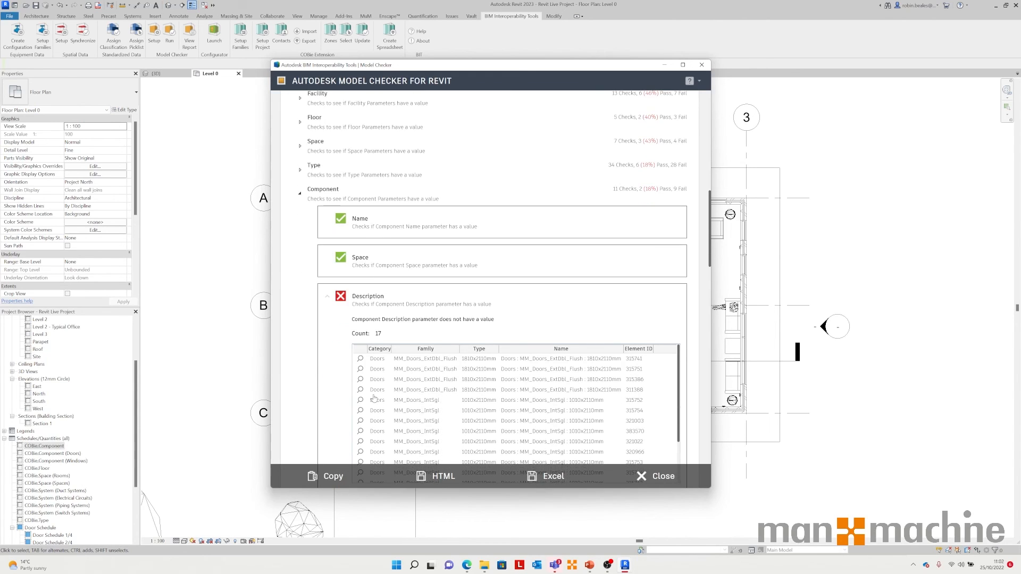
scroll(373, 396, "down", 1)
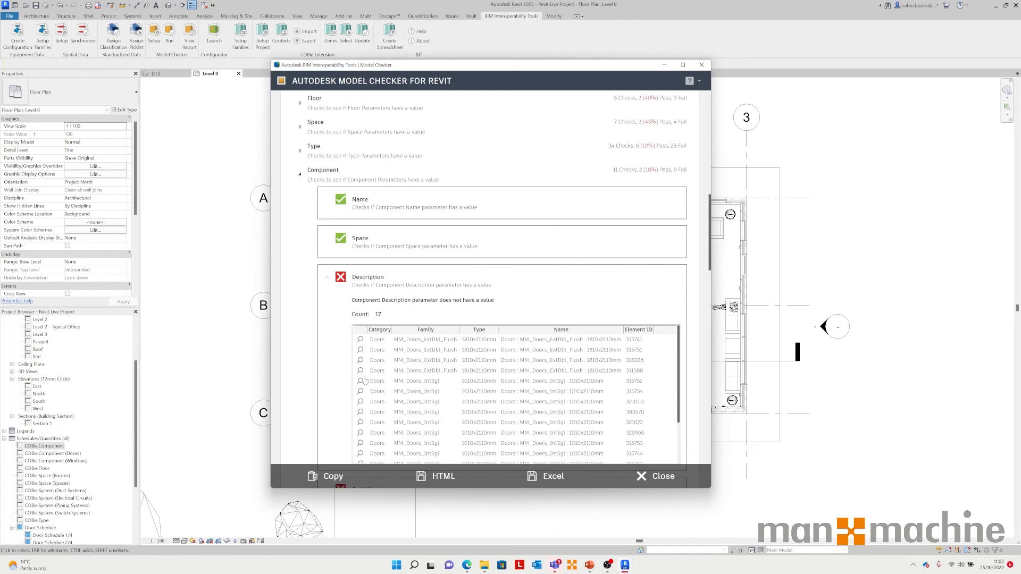
Step: Zoom to one of the listed doors from the Description check, review the rest of the report, and close it
left_click(360, 371)
mouse_move(575, 67)
left_mouse_down()
mouse_move(256, 148)
mouse_move(615, 94)
mouse_move(570, 85)
left_mouse_up()
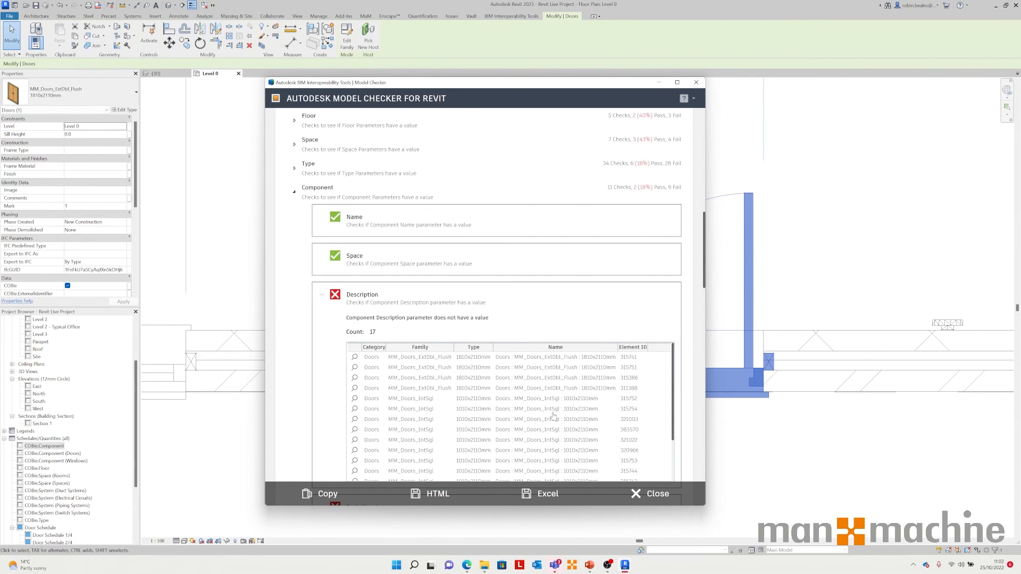
scroll(481, 383, "down", 1)
scroll(481, 383, "down", 2)
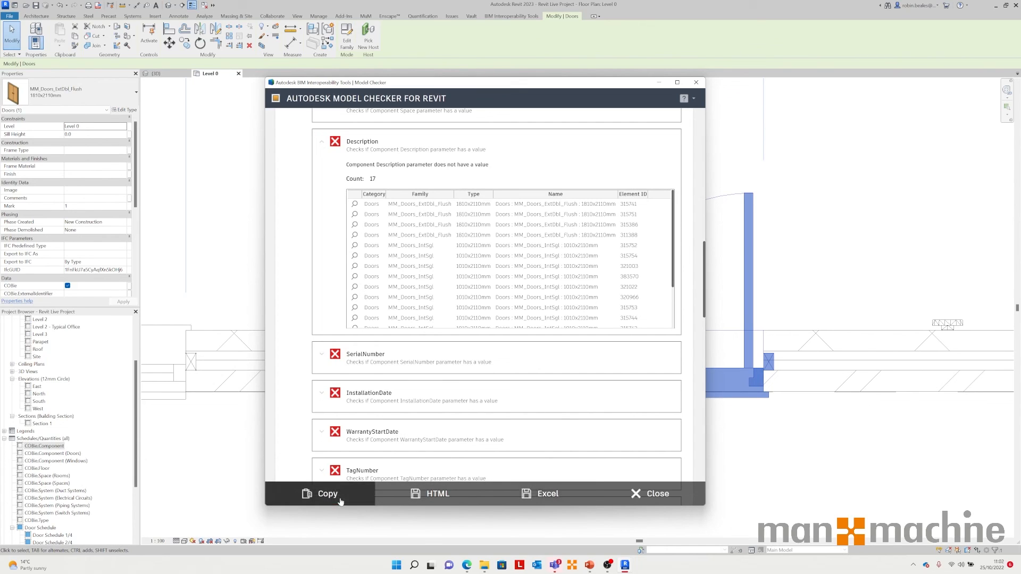
scroll(699, 331, "down", 2)
left_click_drag(699, 331, 701, 141)
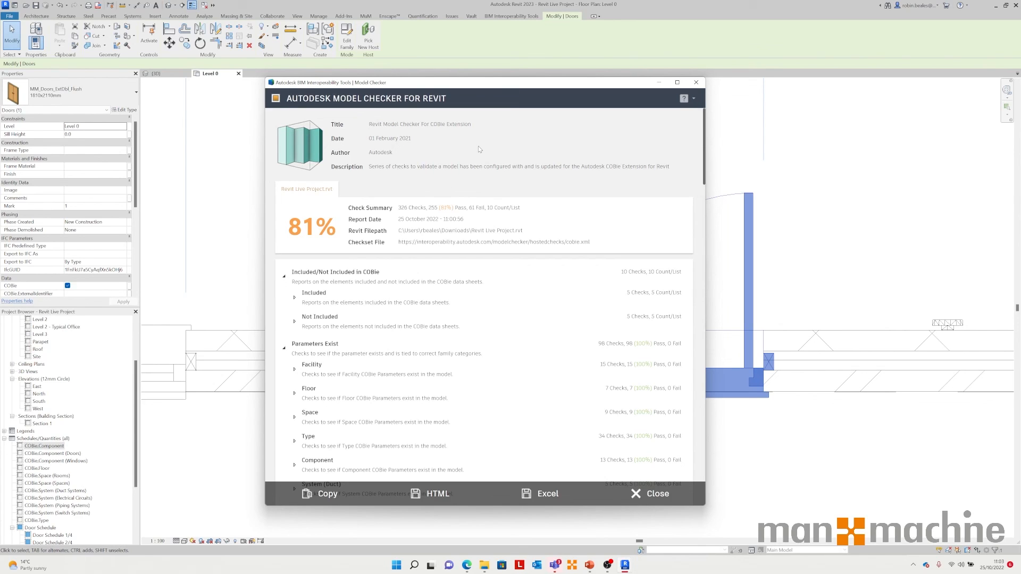
left_click(652, 494)
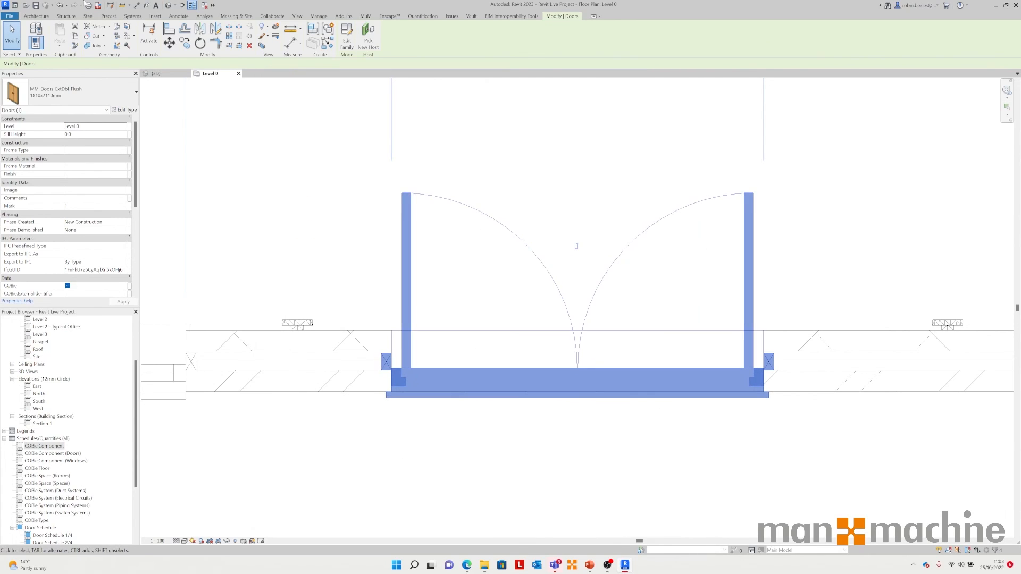
Step: Open the Model Checker setup and browse the public library of available checkset files, then cancel the browser
left_click(511, 16)
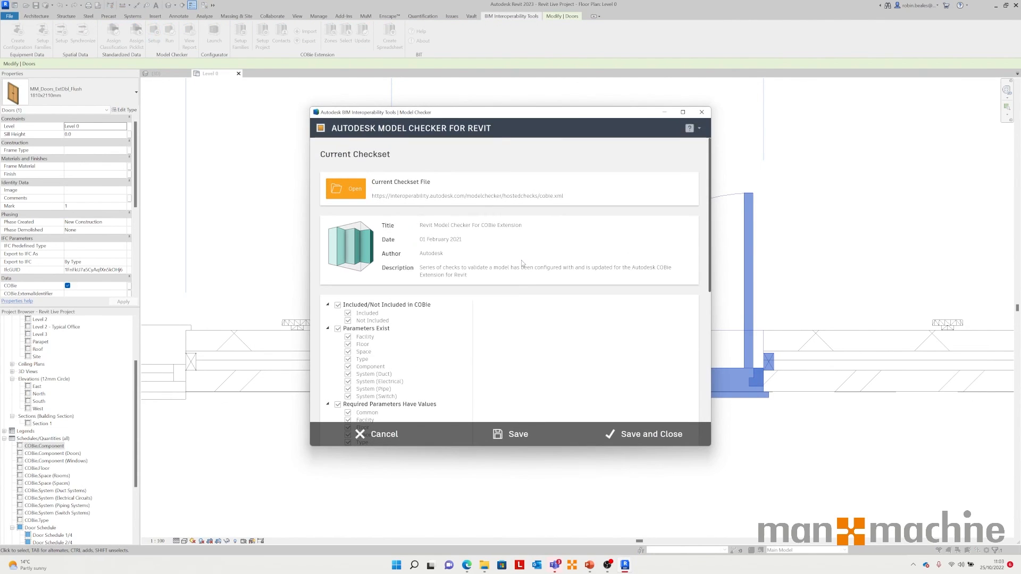
left_click(346, 188)
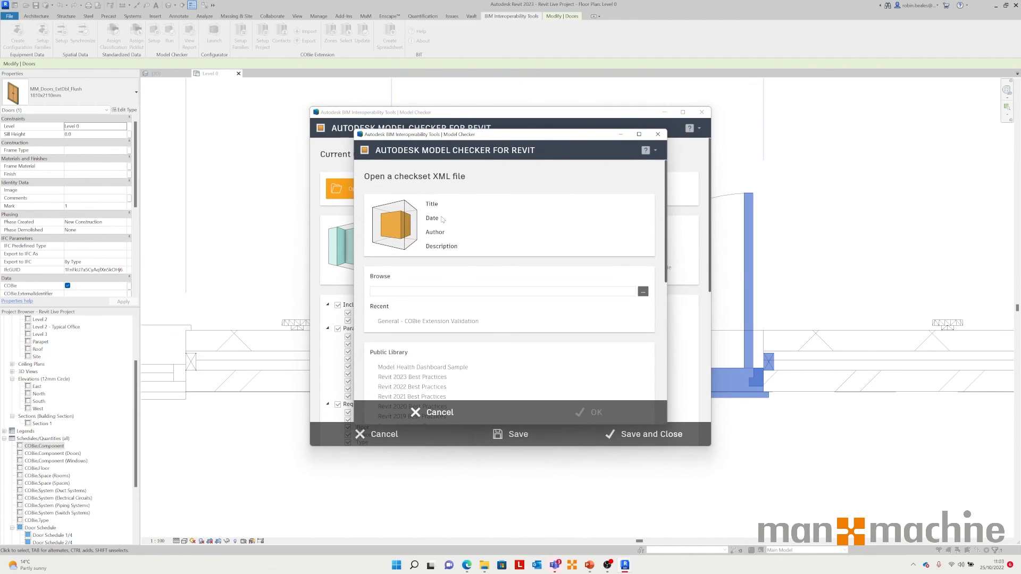
scroll(514, 374, "down", 5)
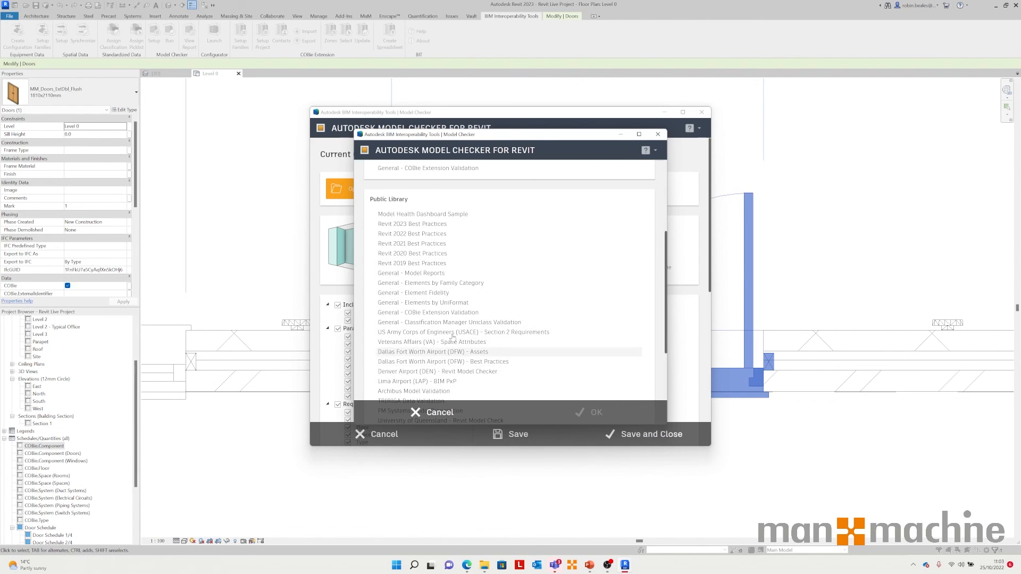
scroll(432, 348, "down", 2)
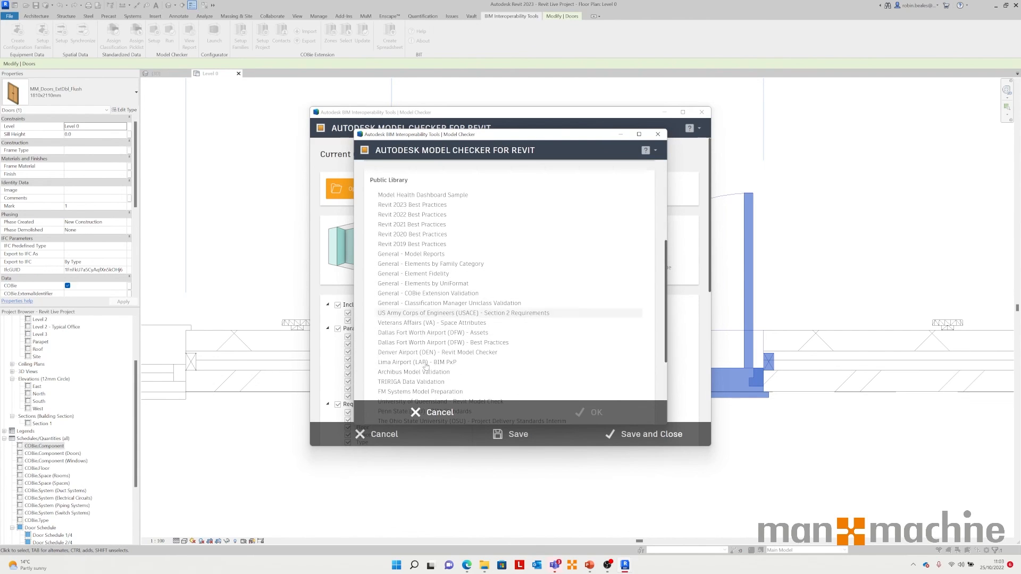
scroll(426, 359, "down", 2)
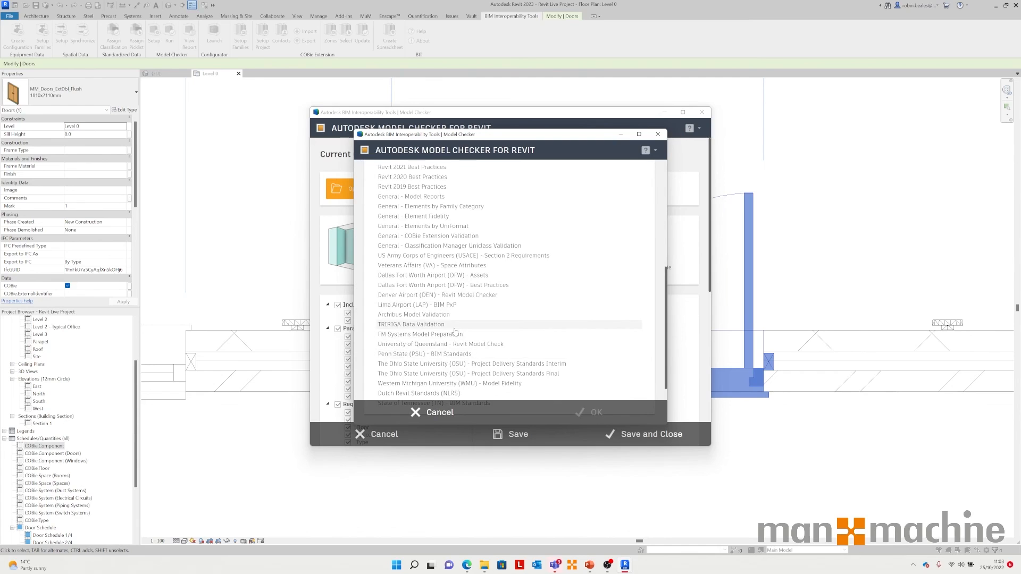
scroll(455, 332, "down", 1)
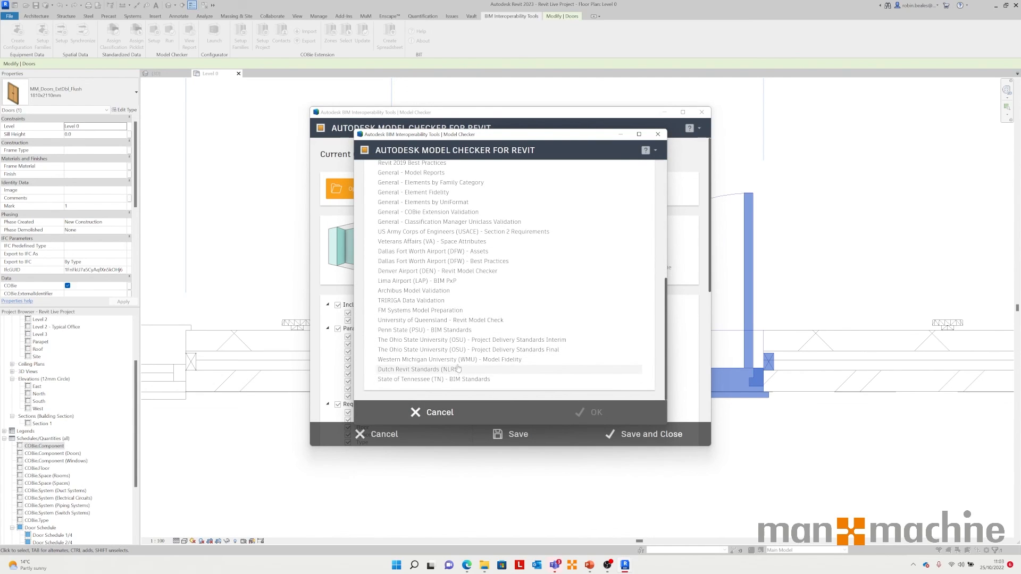
left_click(432, 412)
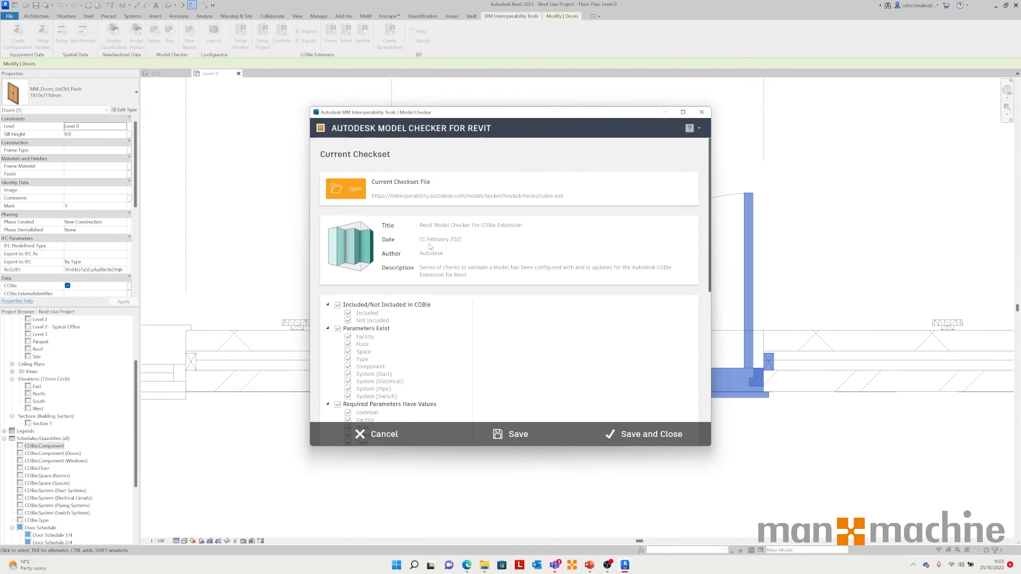
Step: Reopen the checkset browser, review the checks in the current COBie checkset, and cancel the Model Checker setup
left_click(356, 188)
scroll(468, 300, "down", 10)
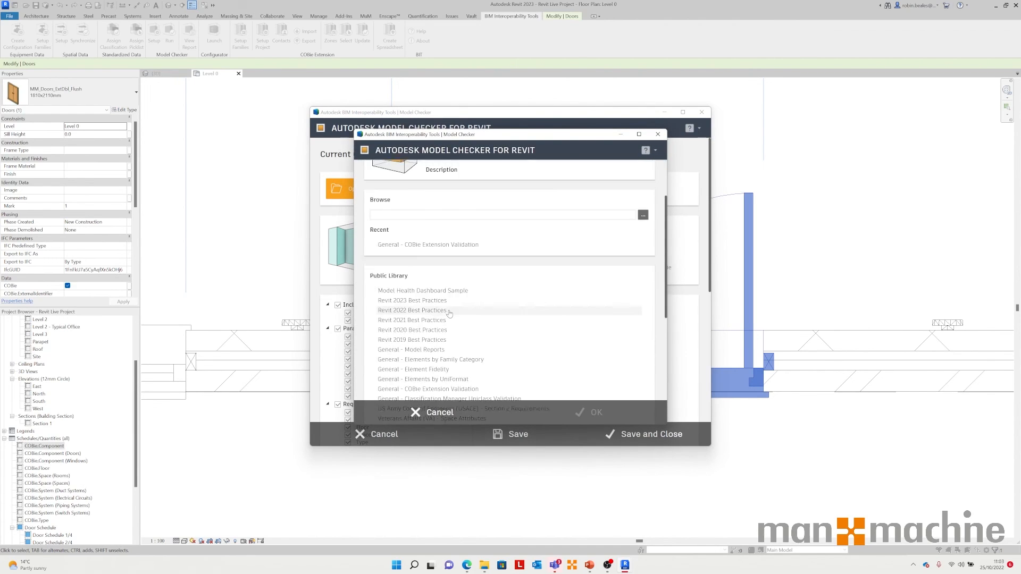
left_click(429, 420)
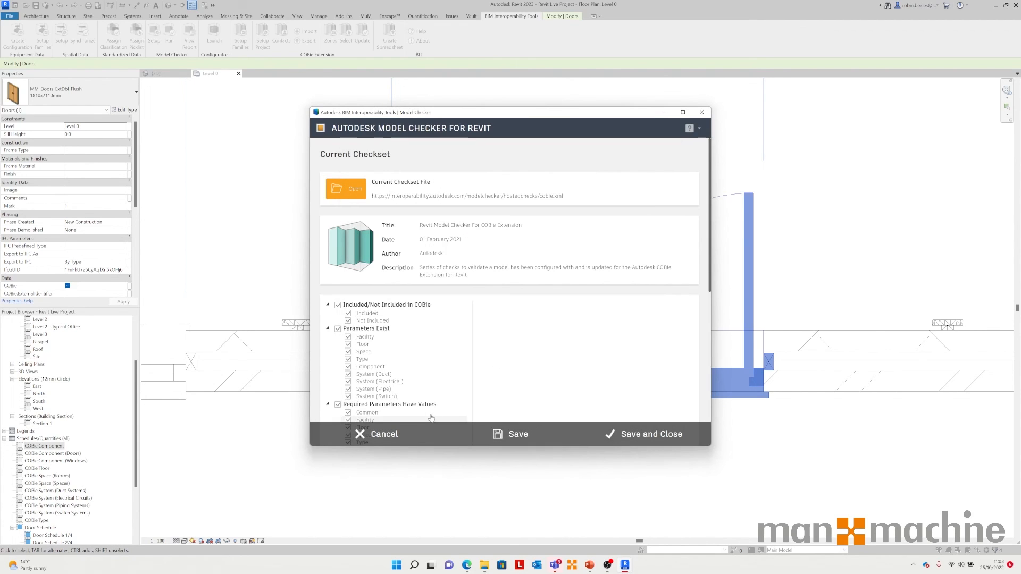
scroll(468, 334, "down", 5)
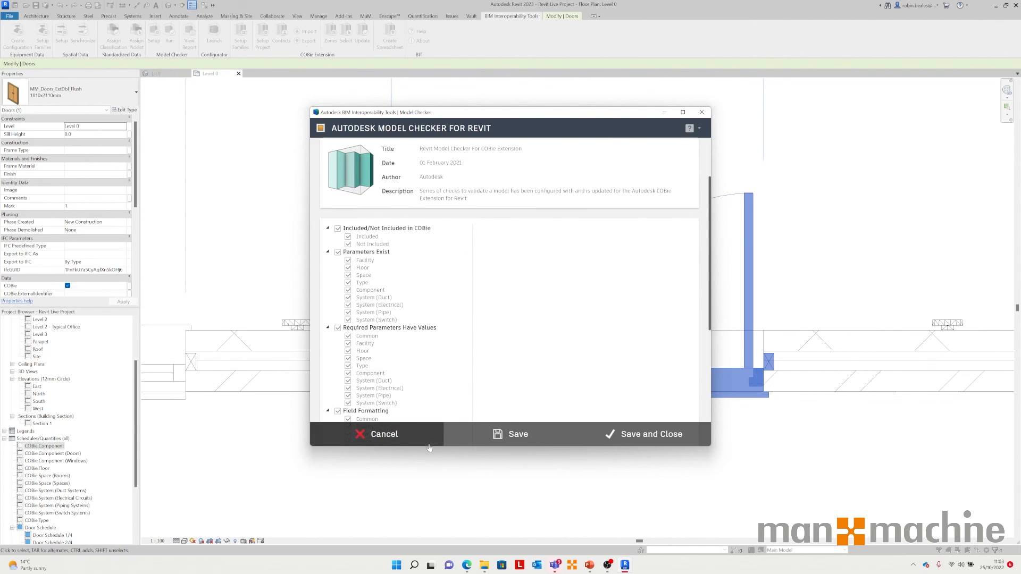
left_click(400, 435)
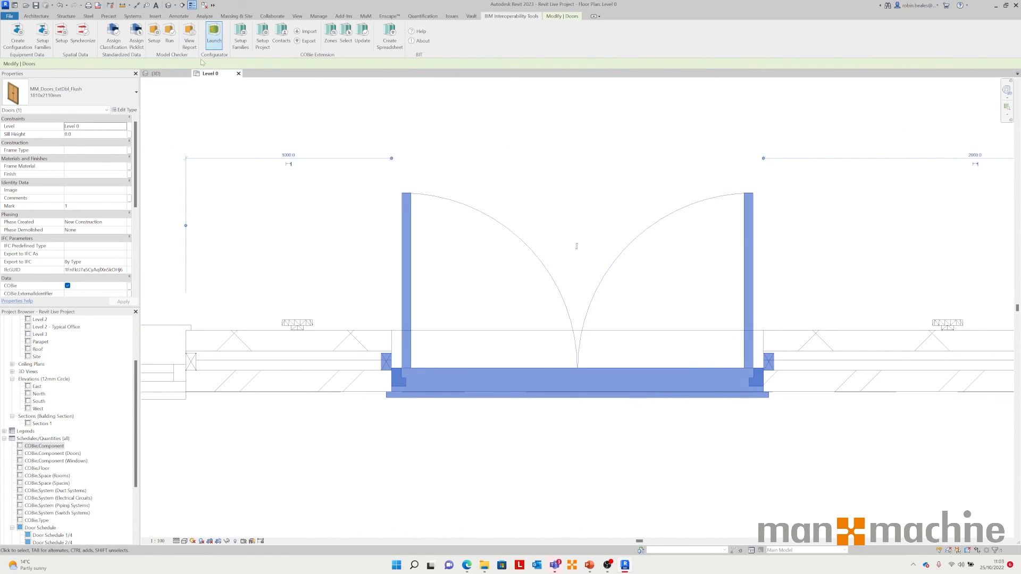
Step: Launch the Model Checker Configurator and review its Advanced, Pre-Built and Structure pages before closing it
left_click(218, 33)
left_click_drag(410, 112, 480, 104)
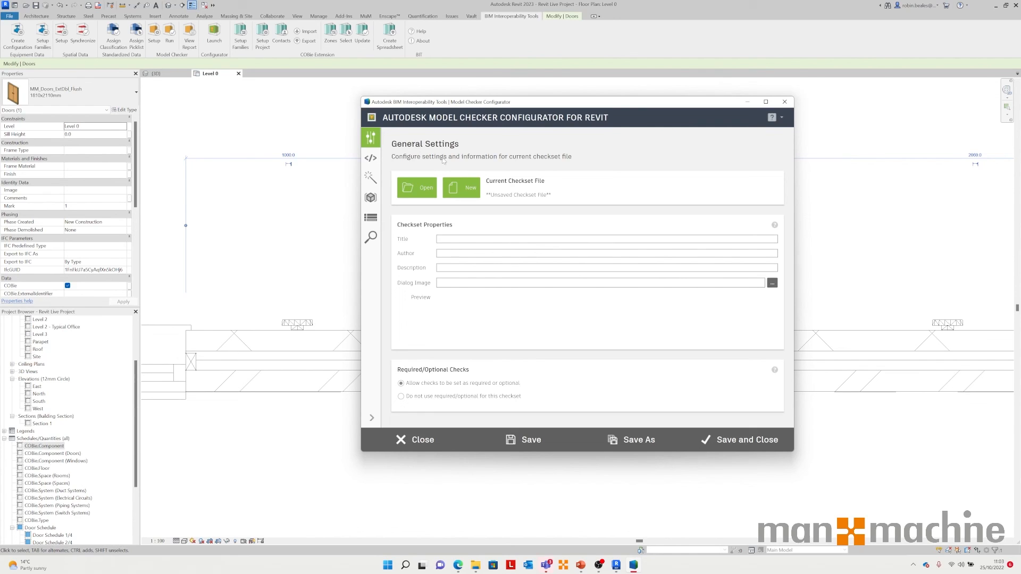
left_click(374, 162)
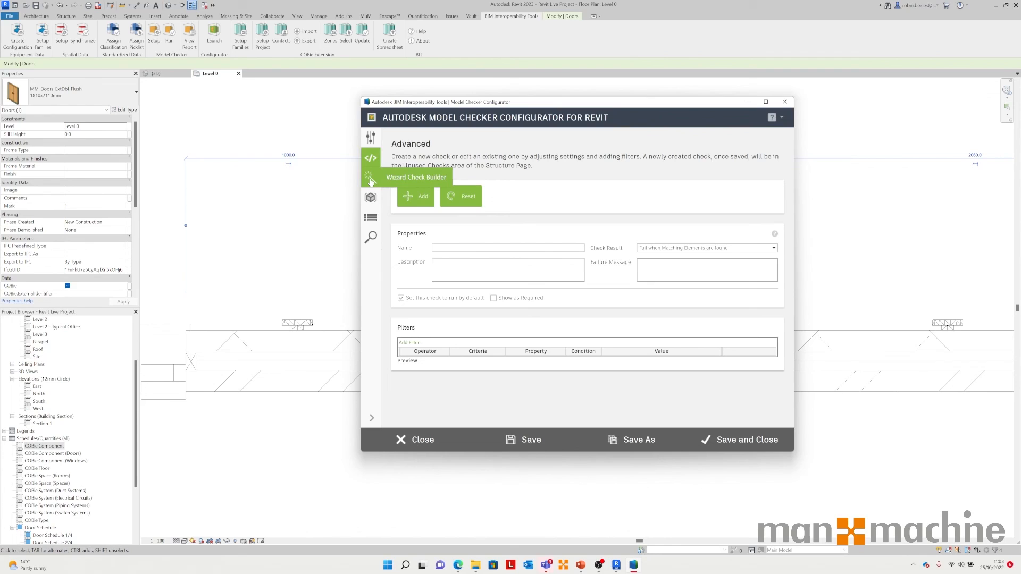
left_click(371, 198)
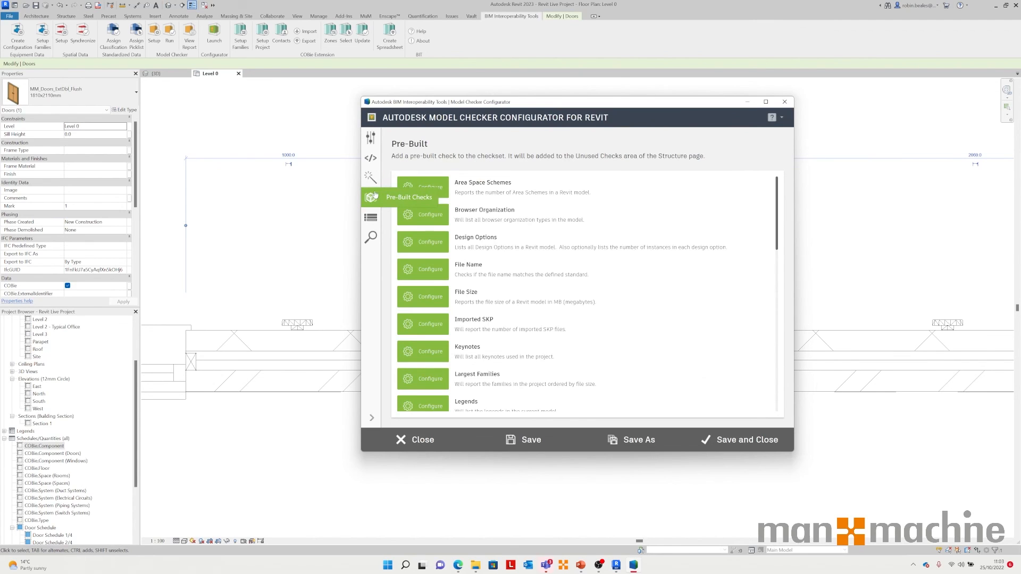
left_click(372, 220)
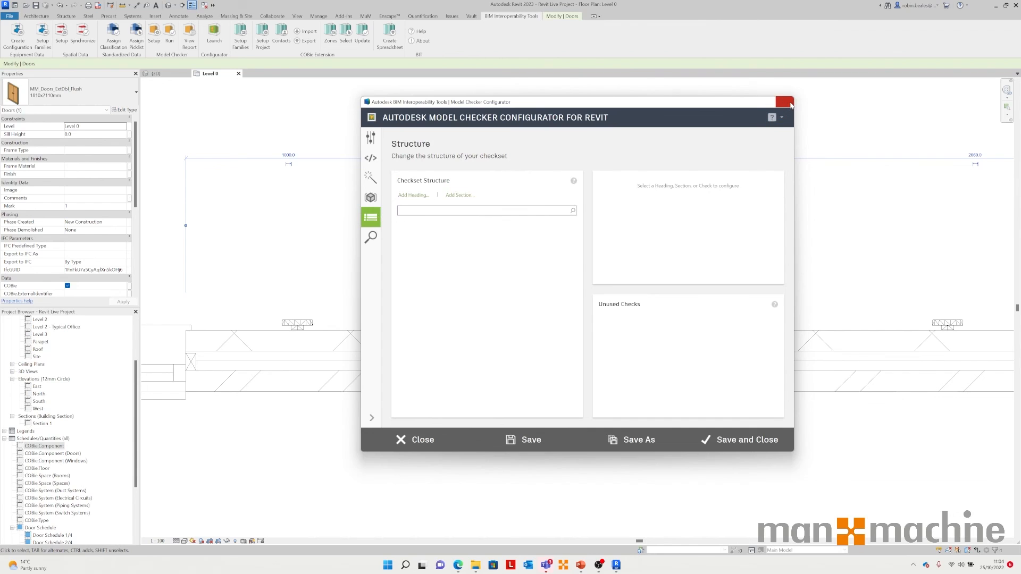
left_click(789, 103)
Step: Deselect the door, zoom out in the Level 0 plan, and switch to the 3D view
left_click(418, 189)
scroll(418, 190, "down", 5)
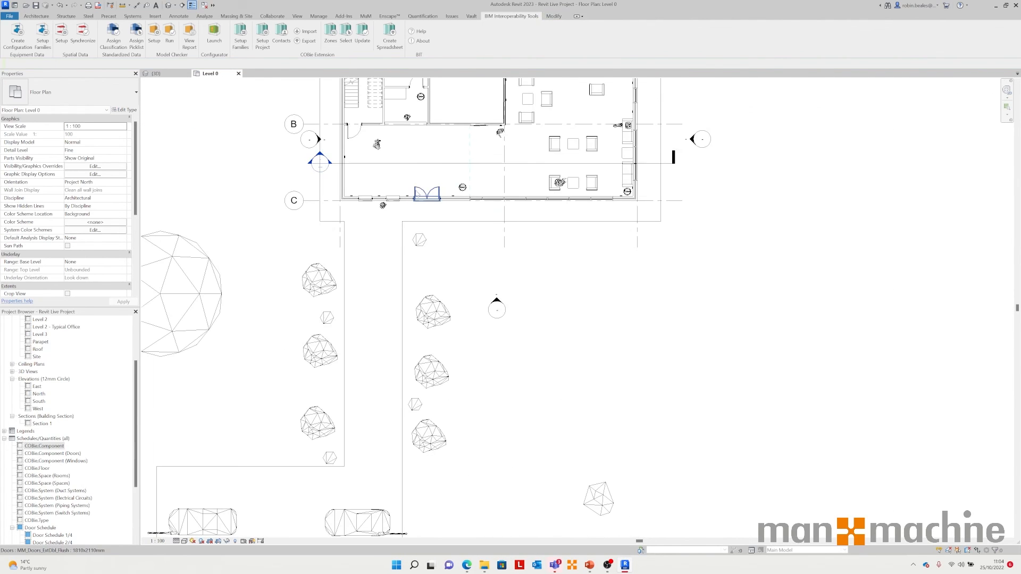
scroll(435, 202, "down", 5)
left_click(154, 73)
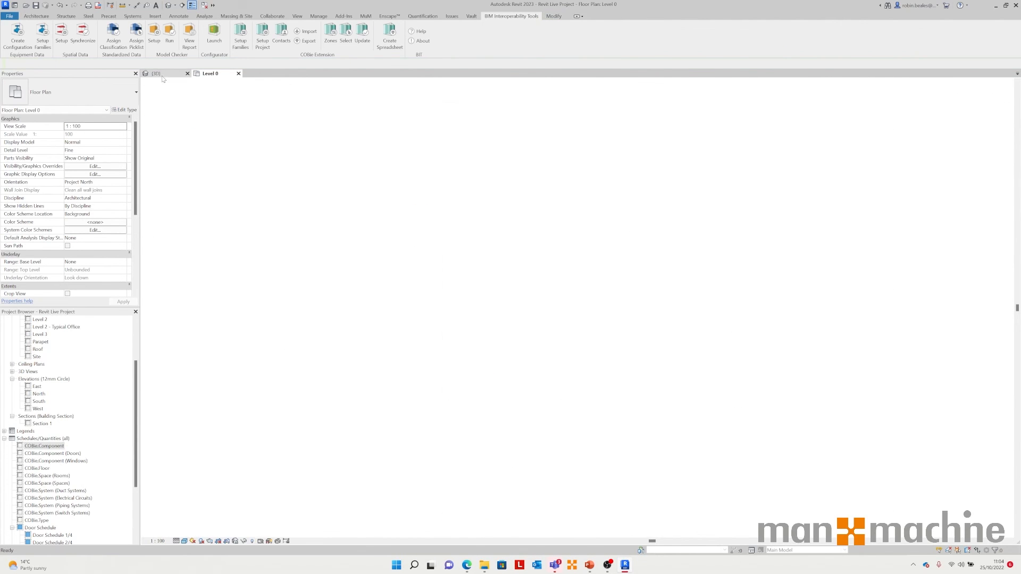